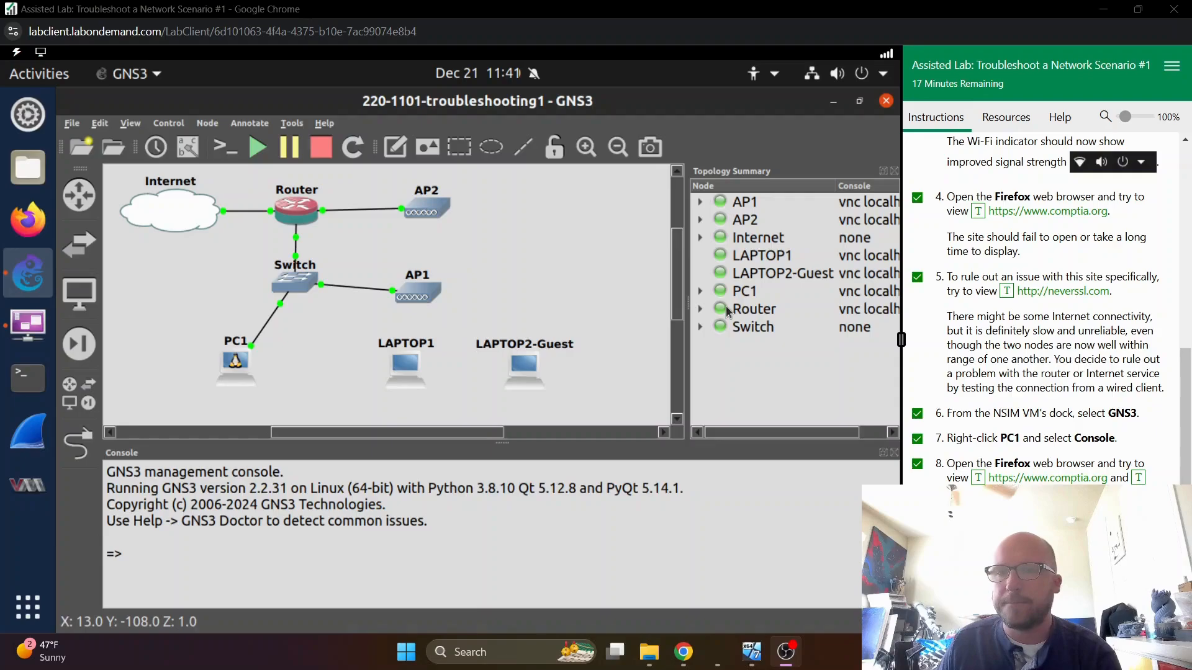
- Review the start of the Identify problem instructions and switch to the LAPTOP2-Guest remote console
scroll(981, 199, "up", 10)
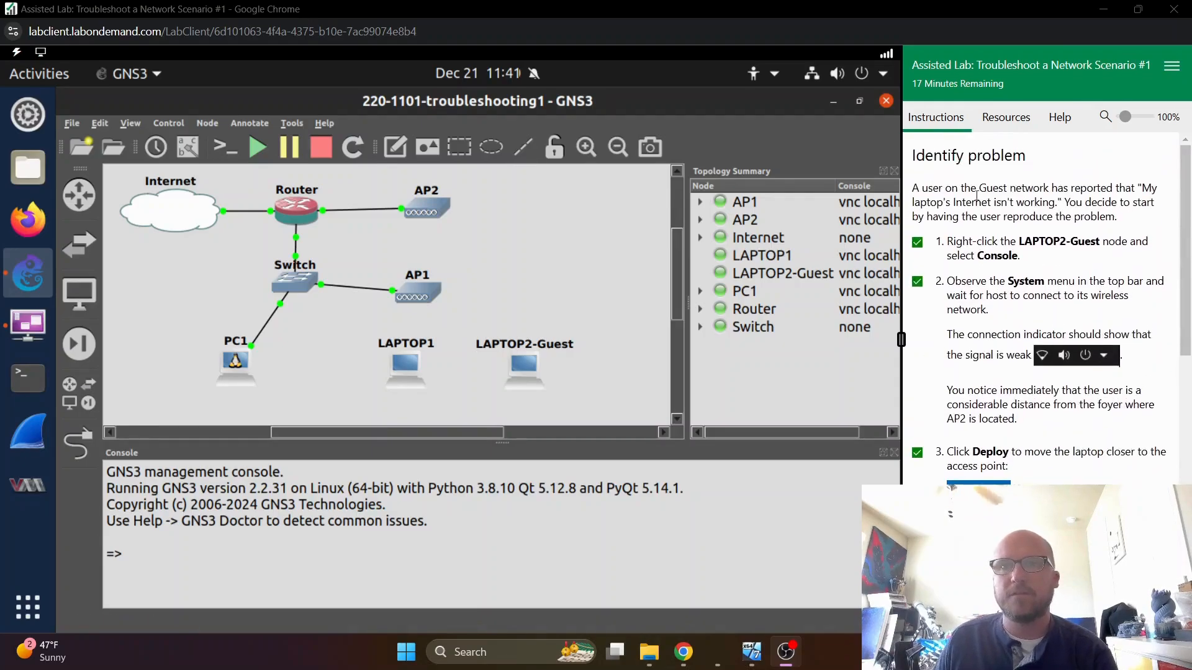
left_click_drag(921, 193, 1087, 194)
left_click(1119, 195)
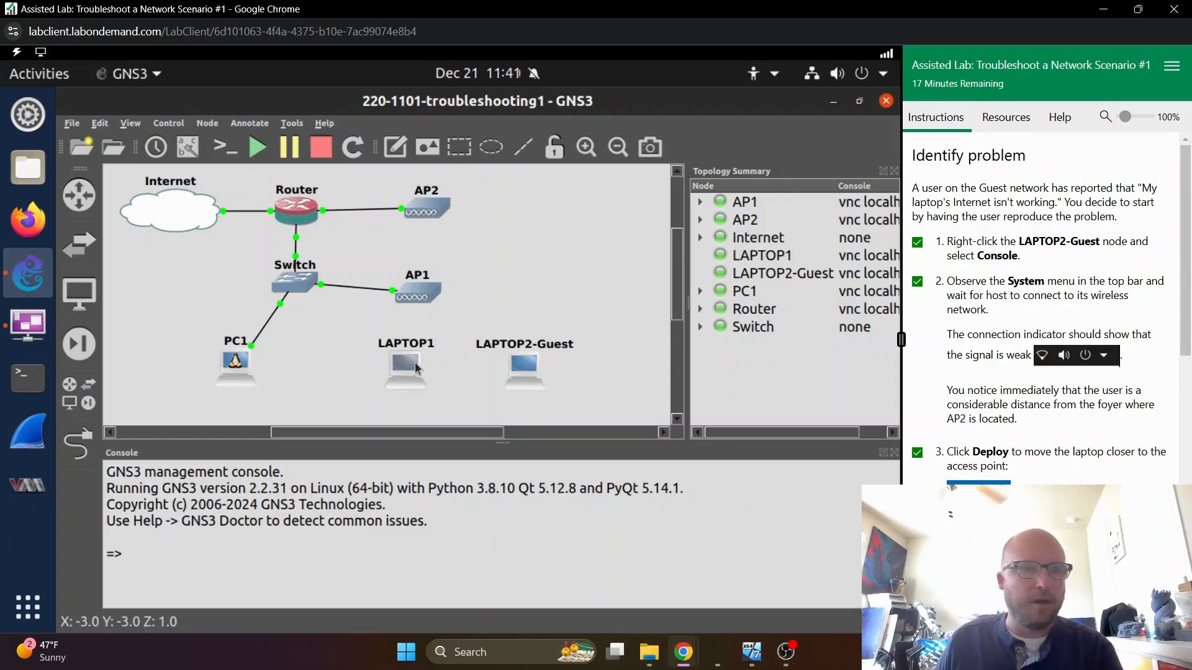
left_click(25, 329)
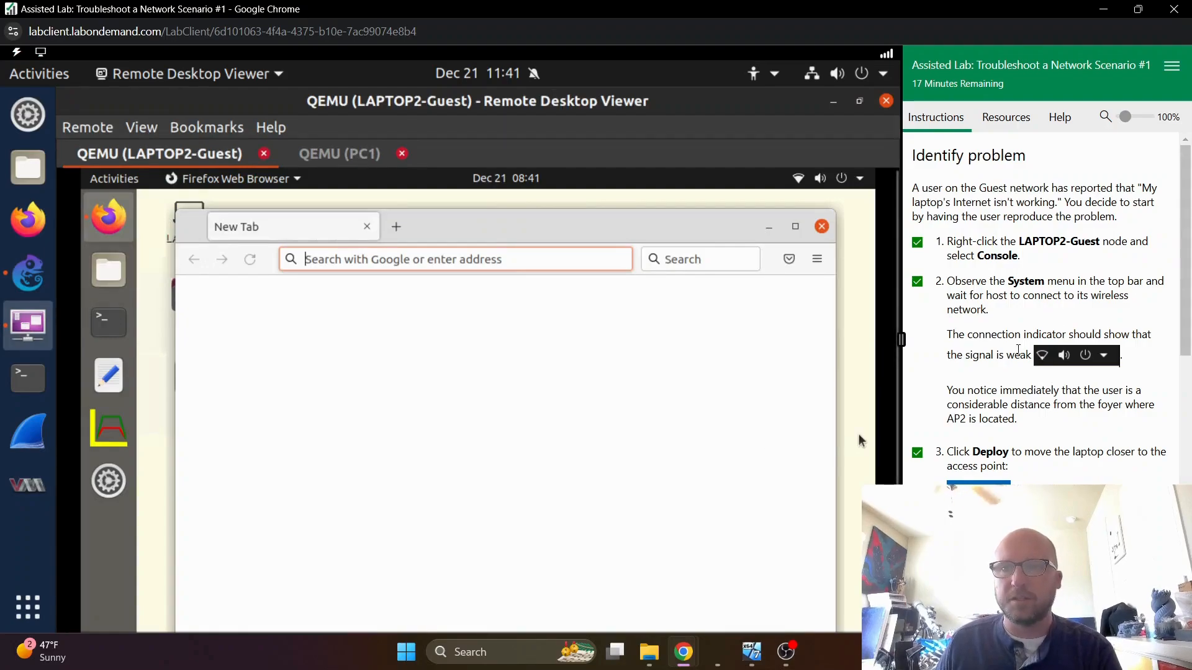
- Load neverssl.com in Firefox on LAPTOP2-Guest to test the wireless connection while reading through the remaining problem-identification instructions
scroll(1022, 371, "down", 2)
scroll(1022, 371, "down", 1)
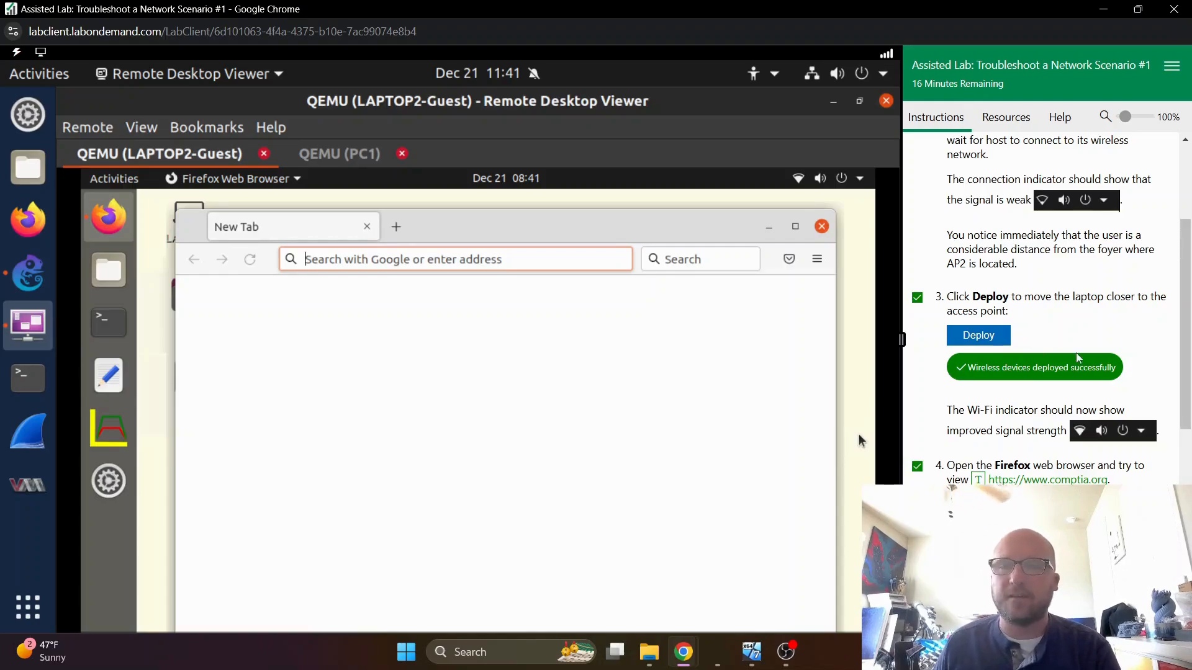
scroll(1075, 359, "down", 3)
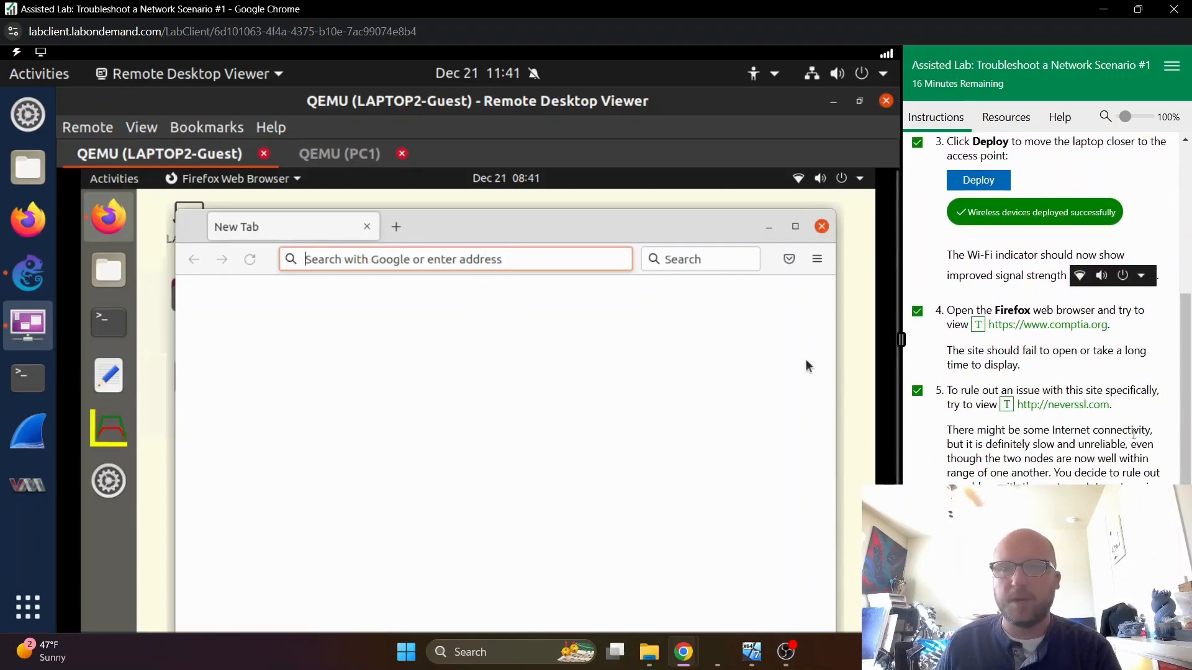
left_click(1086, 407)
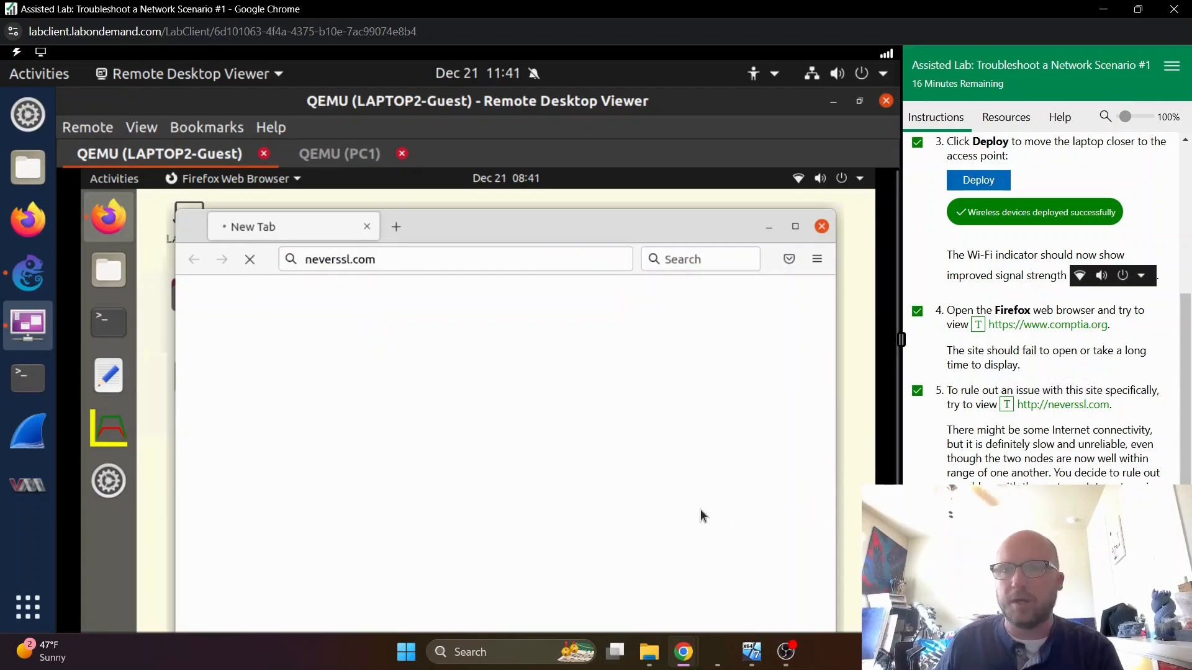
scroll(1055, 424, "down", 1)
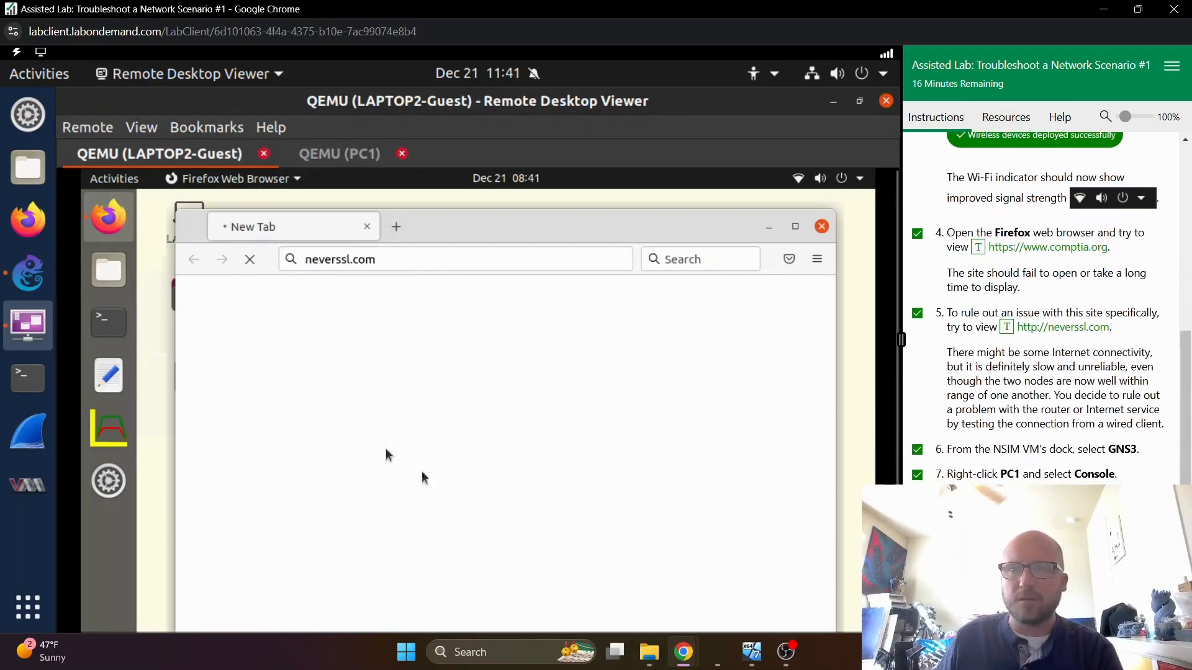
scroll(987, 430, "down", 1)
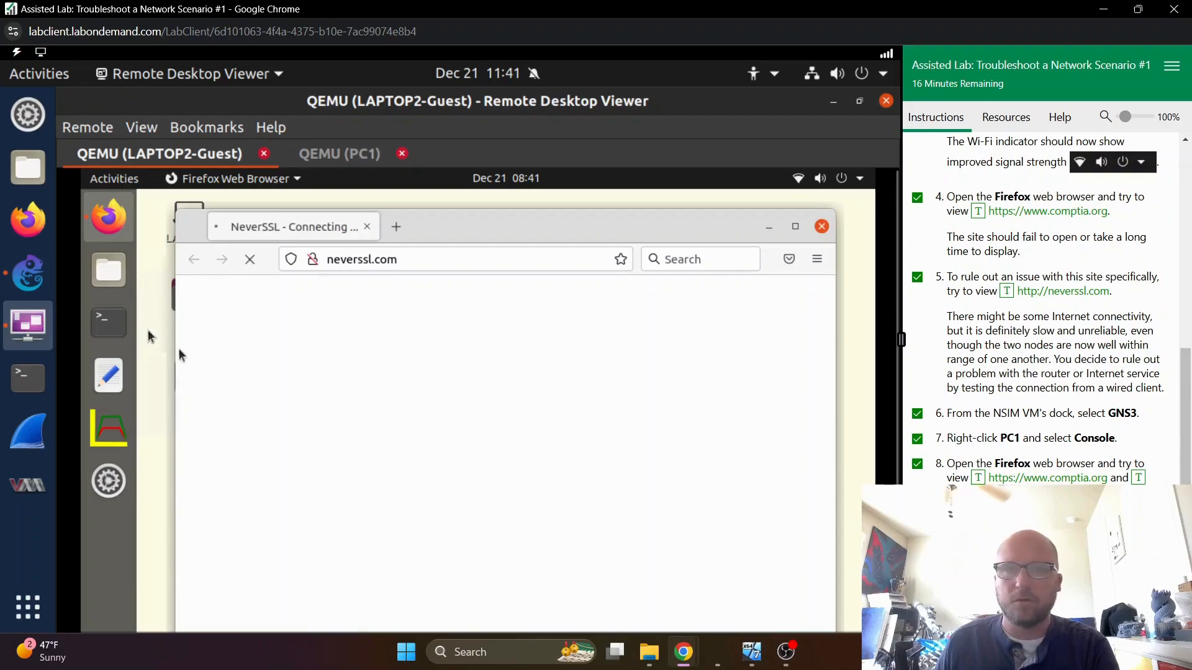
left_click(332, 153)
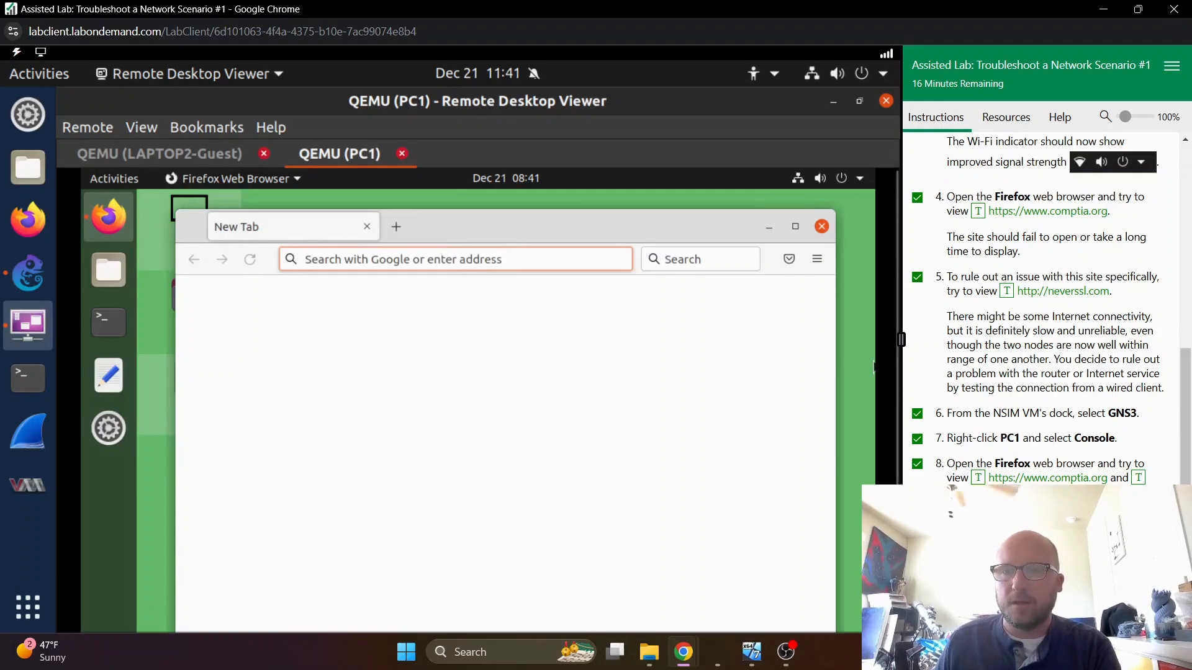
left_click(988, 492)
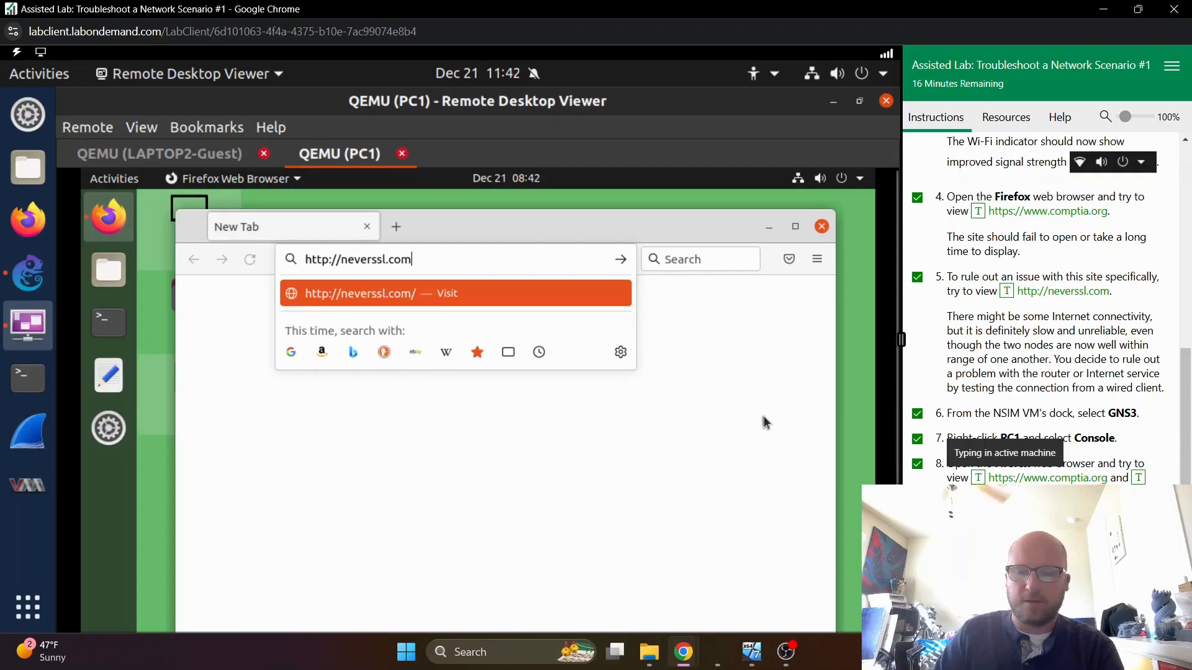
key("Return")
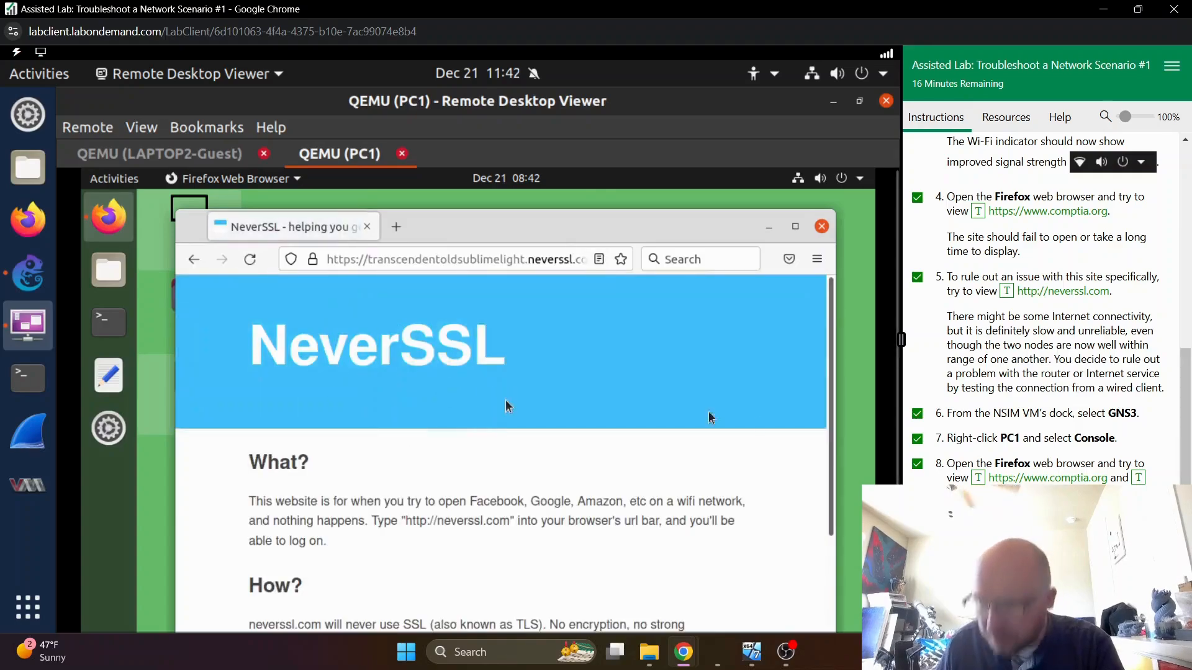
left_click(821, 228)
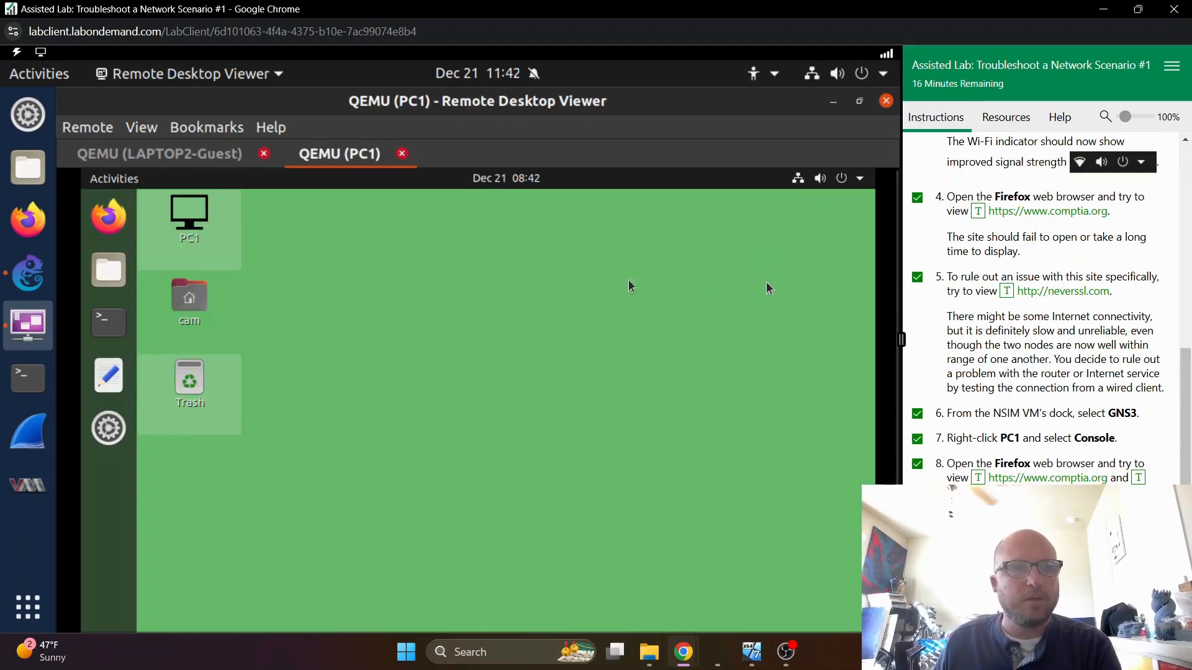
- Return to LAPTOP2-Guest and open the connection details of the guest network in its Wi-Fi settings
left_click(114, 156)
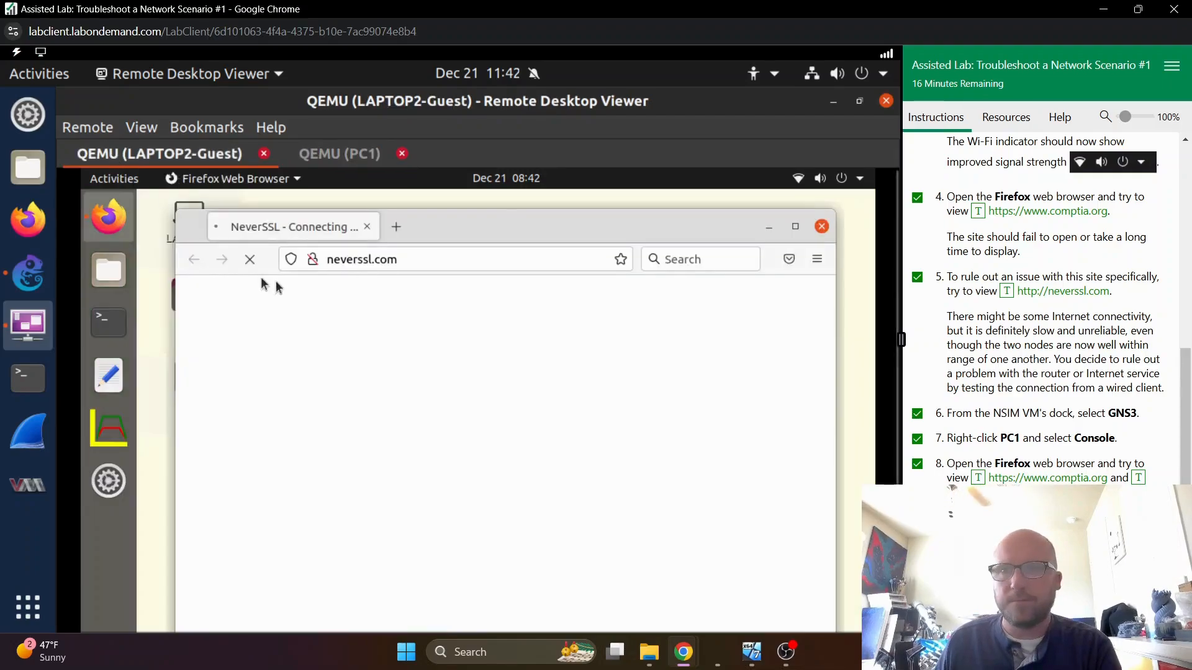
scroll(1047, 358, "up", 8)
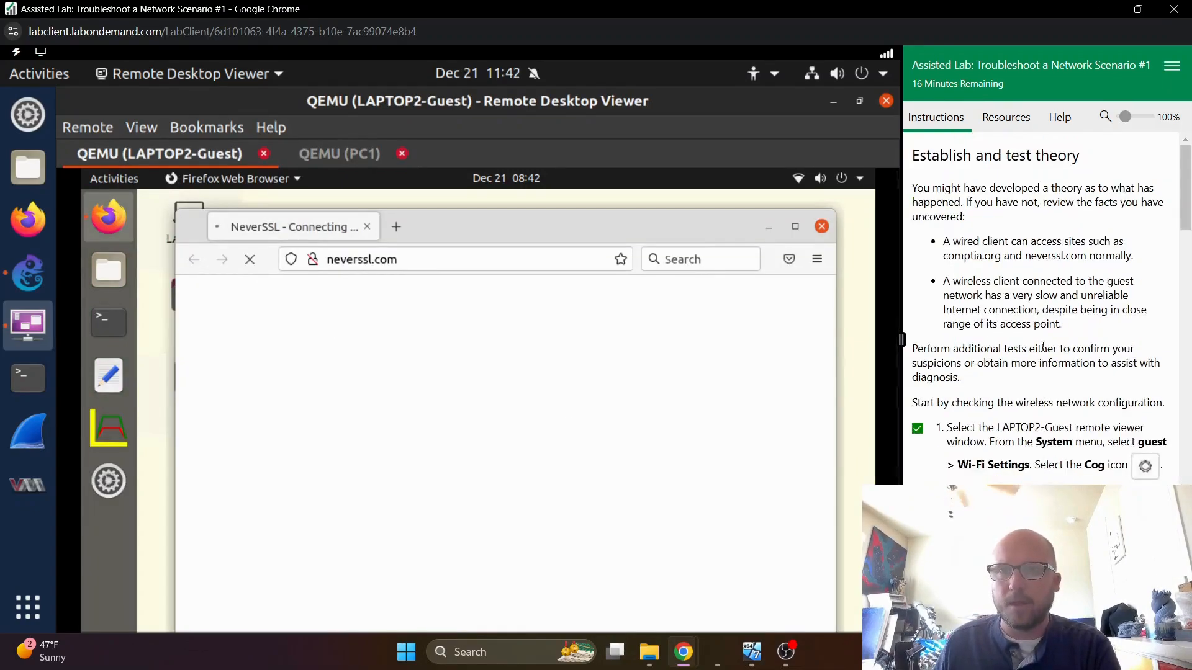
scroll(1025, 311, "down", 2)
scroll(1018, 319, "up", 2)
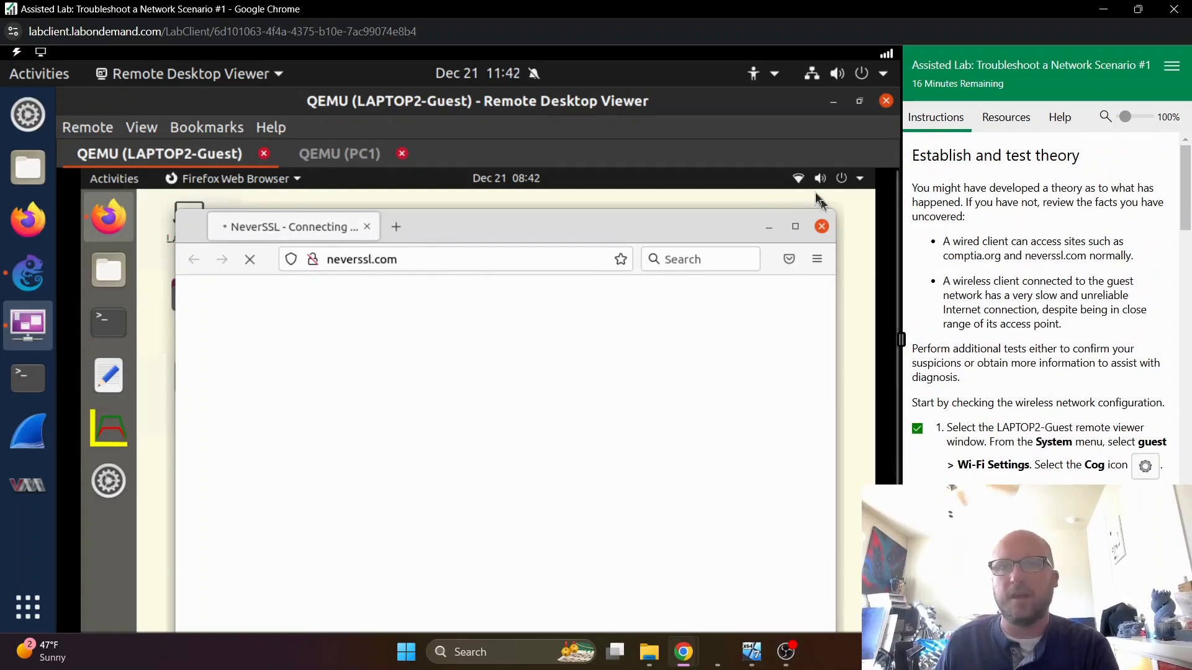
left_click(798, 180)
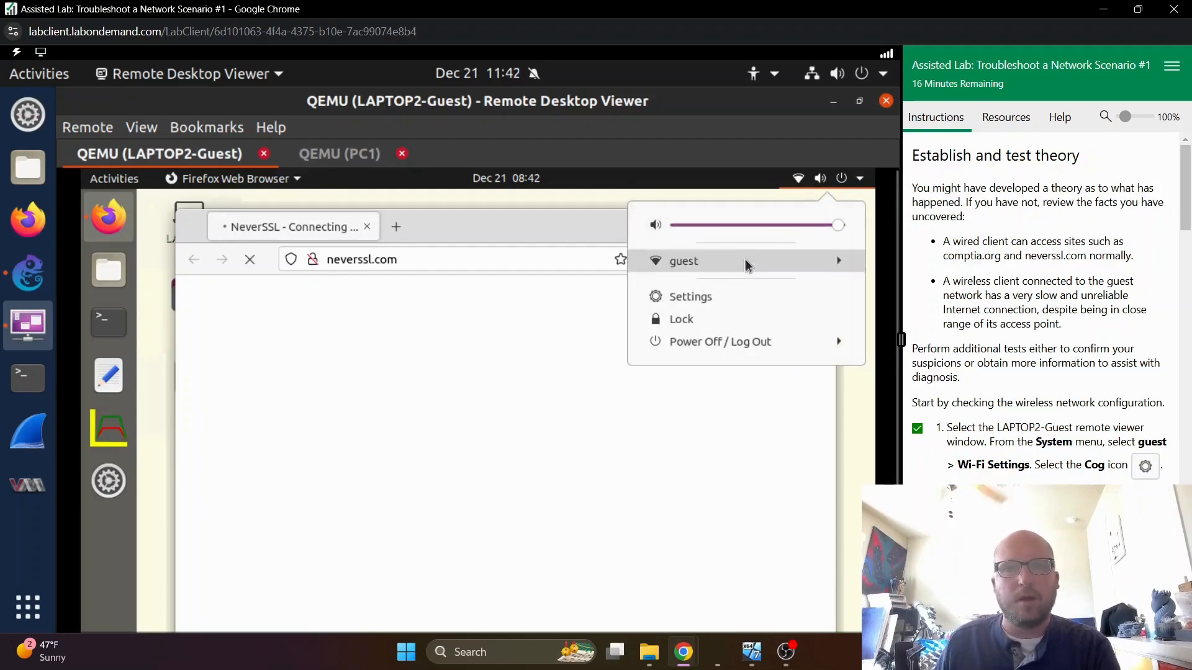
left_click(745, 261)
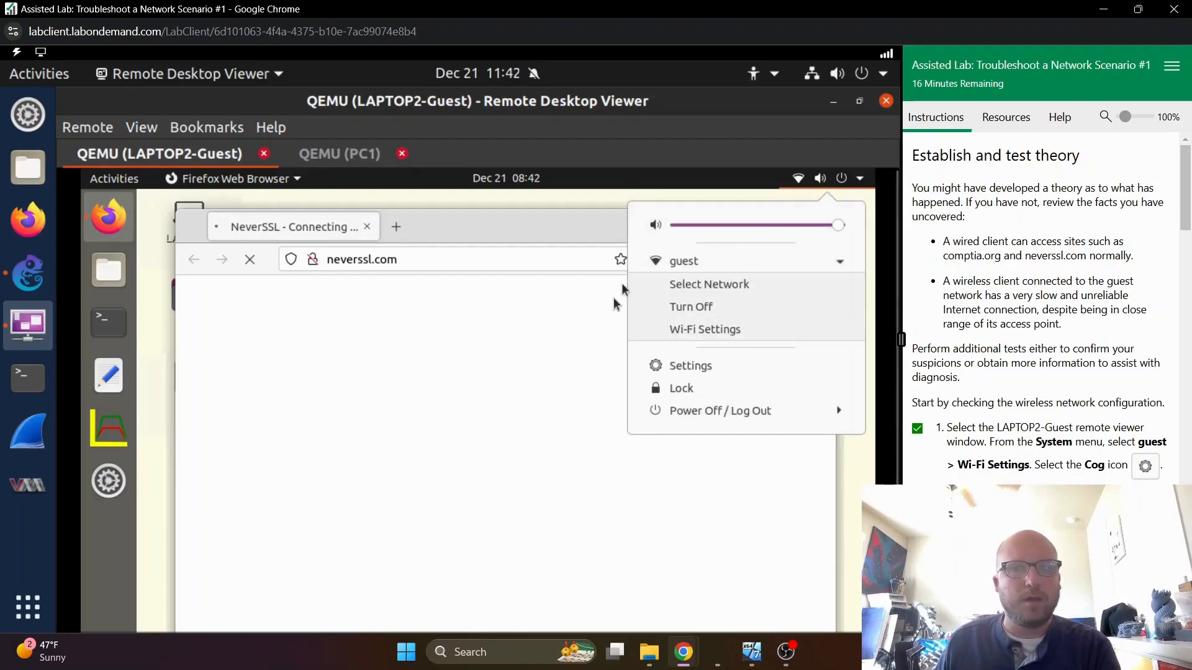
left_click(705, 330)
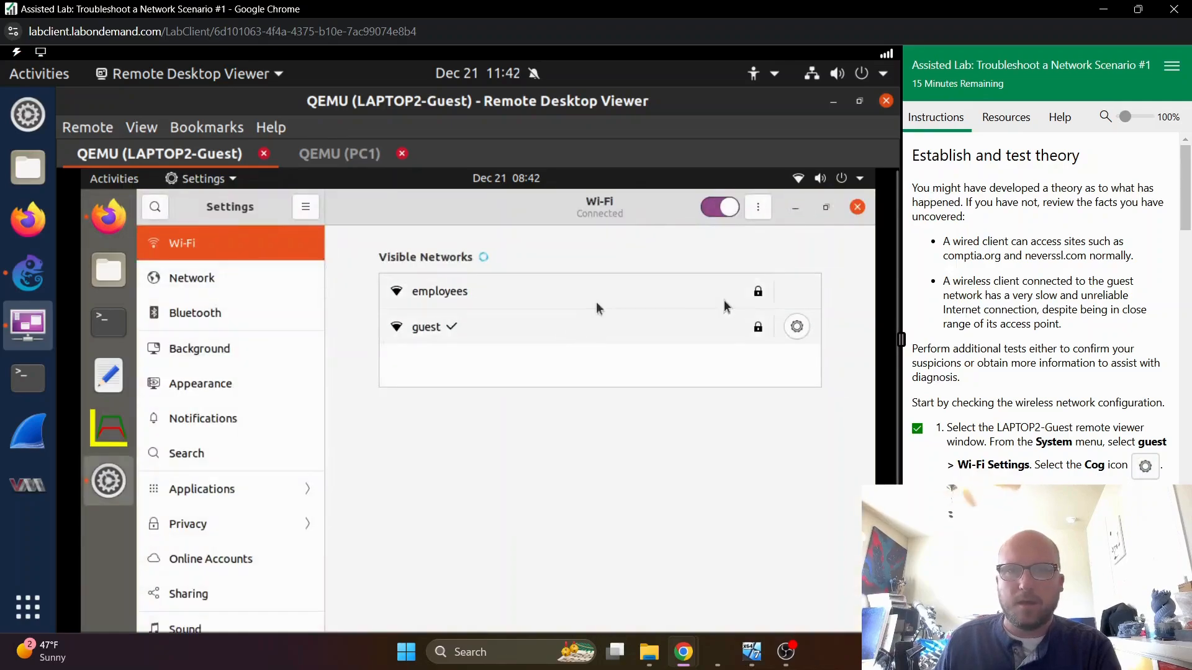
left_click(797, 327)
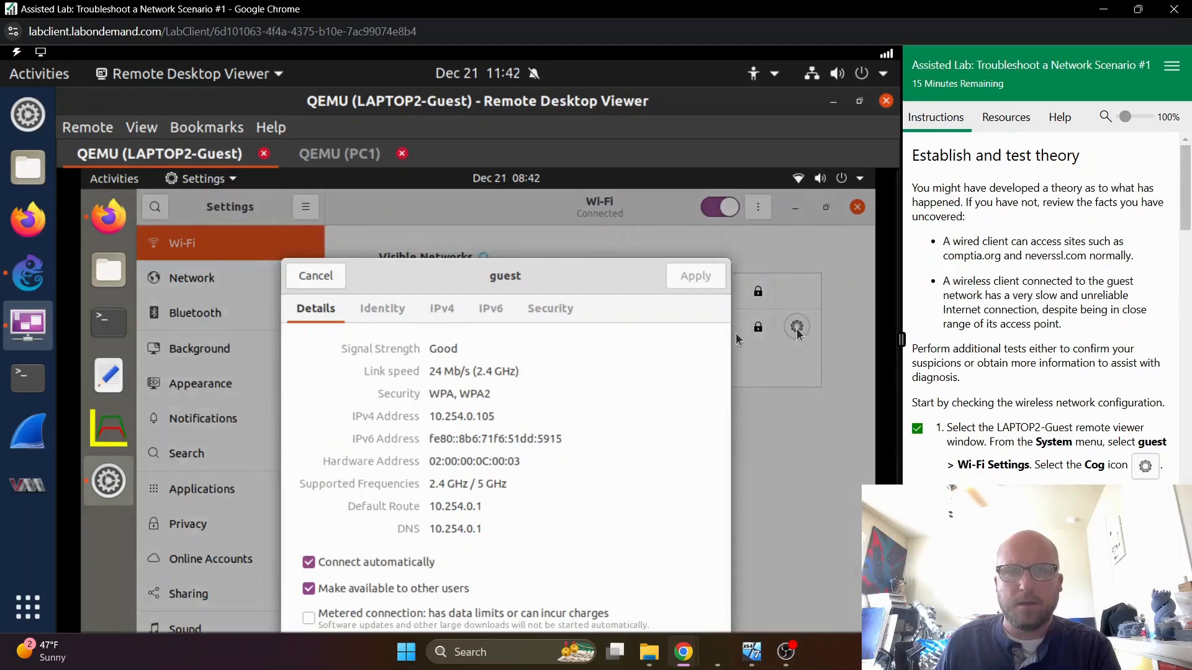
- Show the lab in full screen and check the guest connection's default route against the default gateway question
left_click(40, 52)
left_click(54, 72)
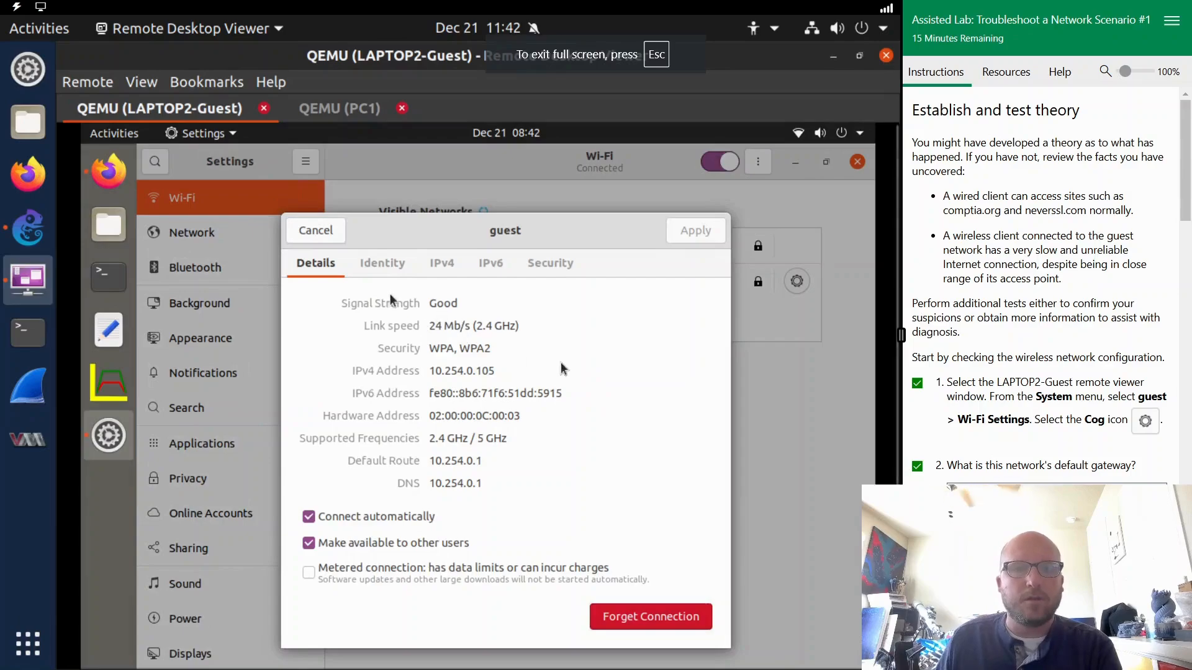
scroll(1122, 386, "down", 3)
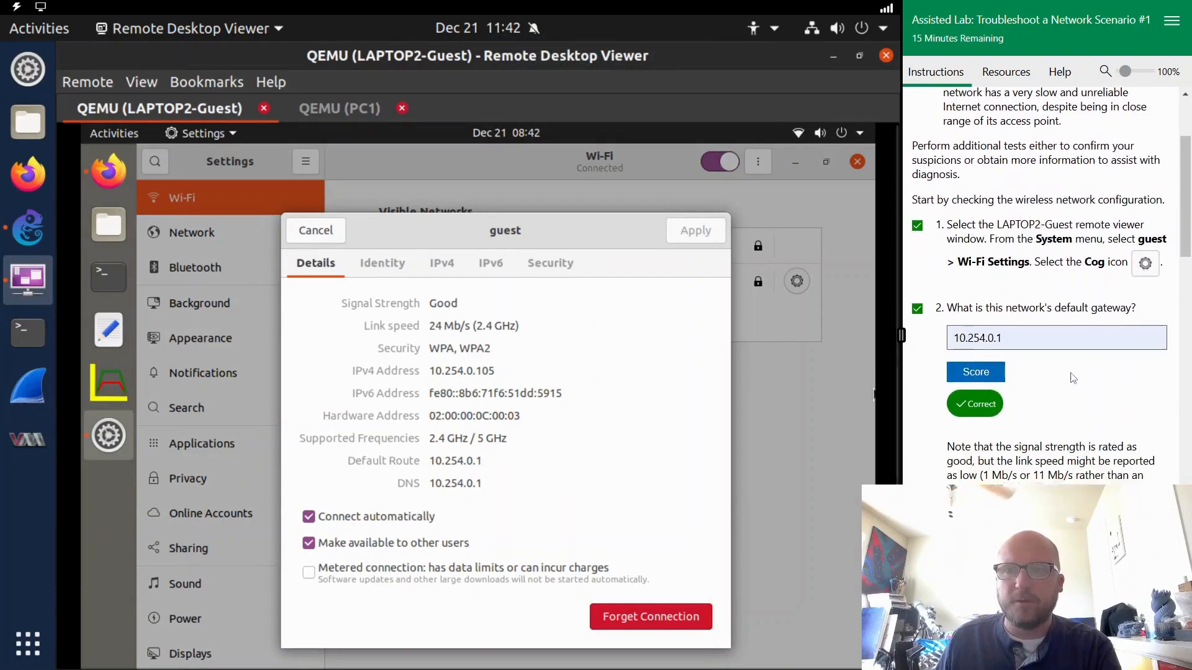
left_click_drag(435, 461, 498, 467)
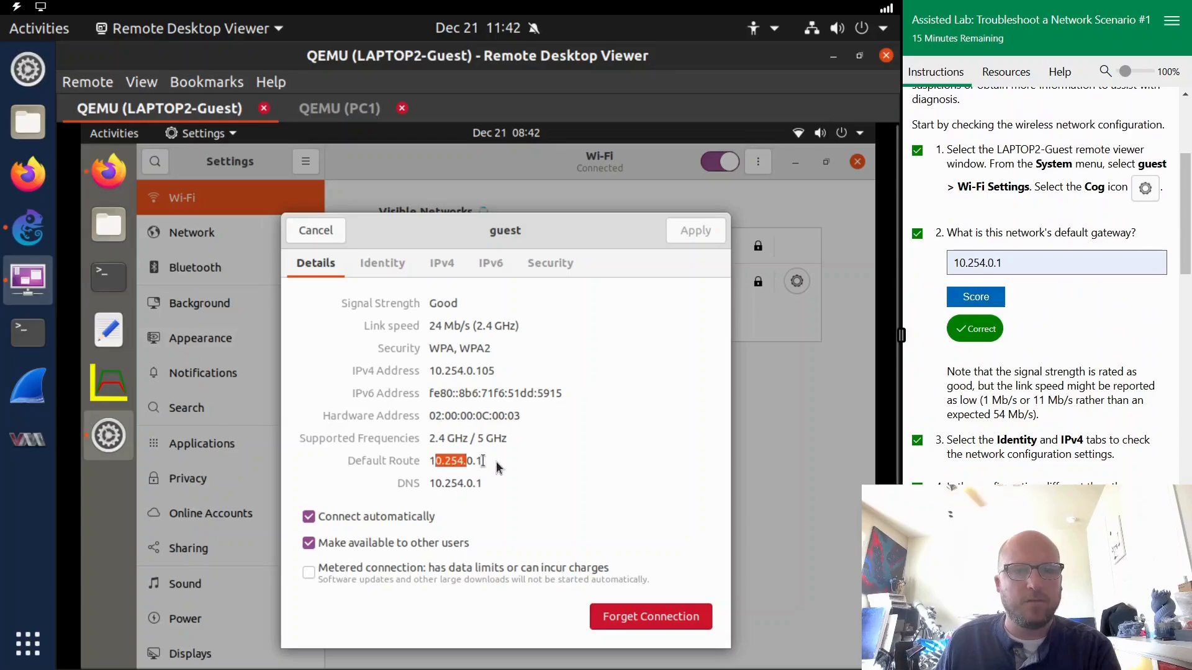
scroll(1061, 338, "down", 1)
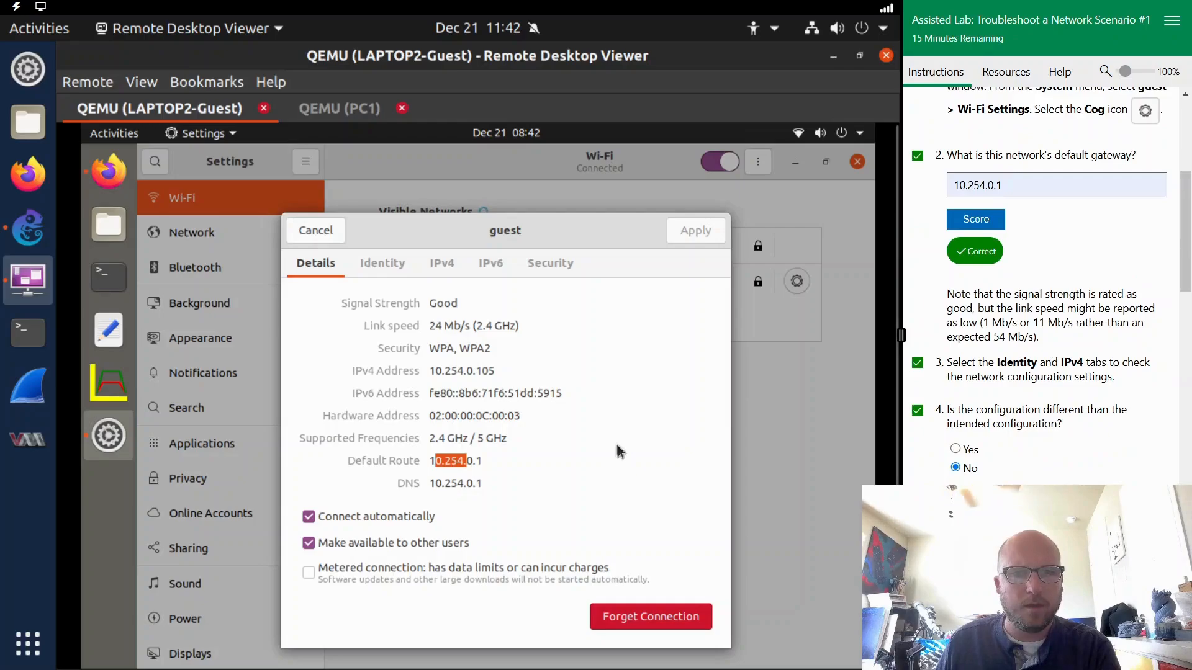
- Review the guest connection's identity and IPv4 configuration, and dismiss the connection dialog without applying changes
left_click(381, 266)
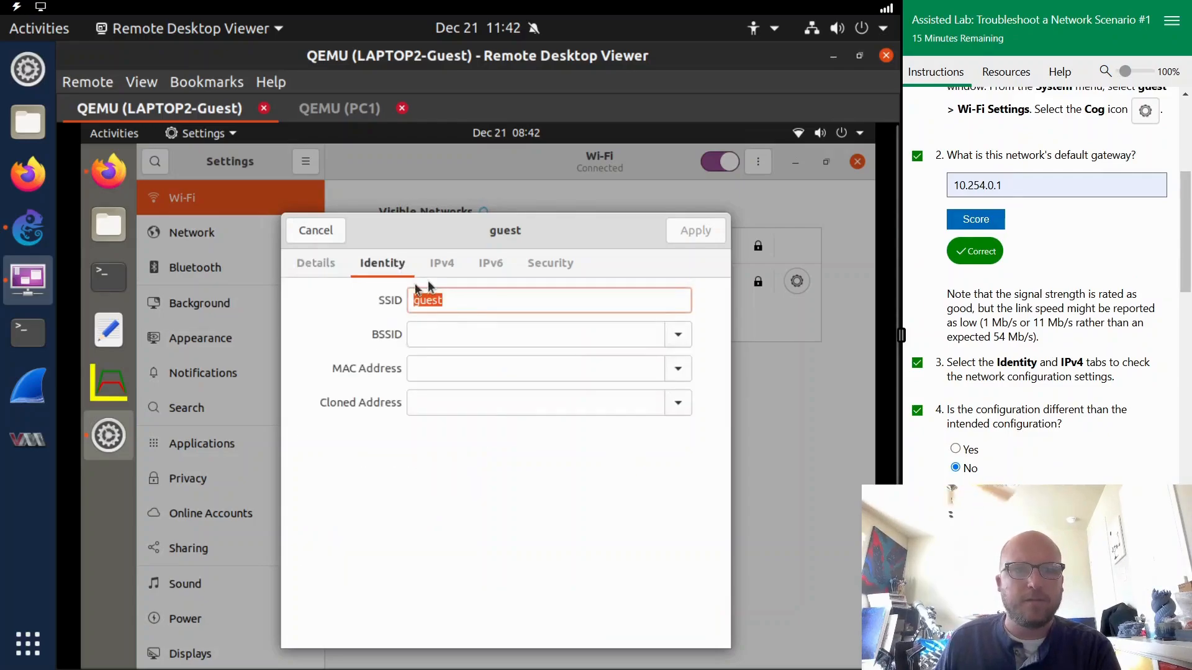
left_click(447, 272)
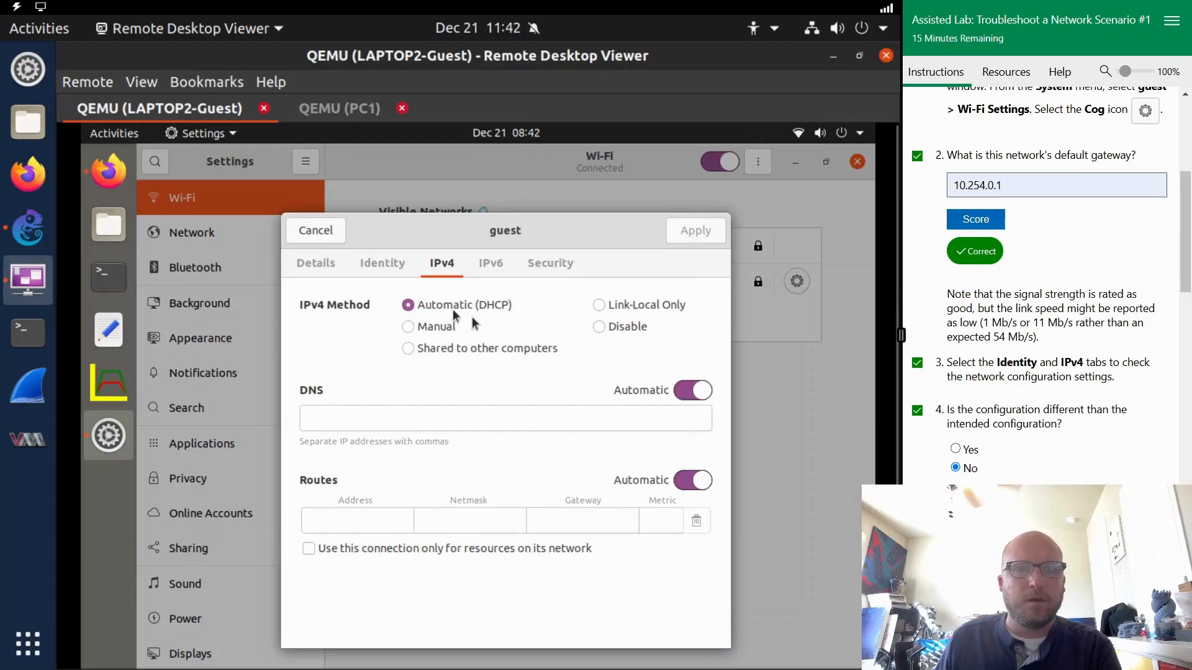
scroll(1062, 338, "down", 2)
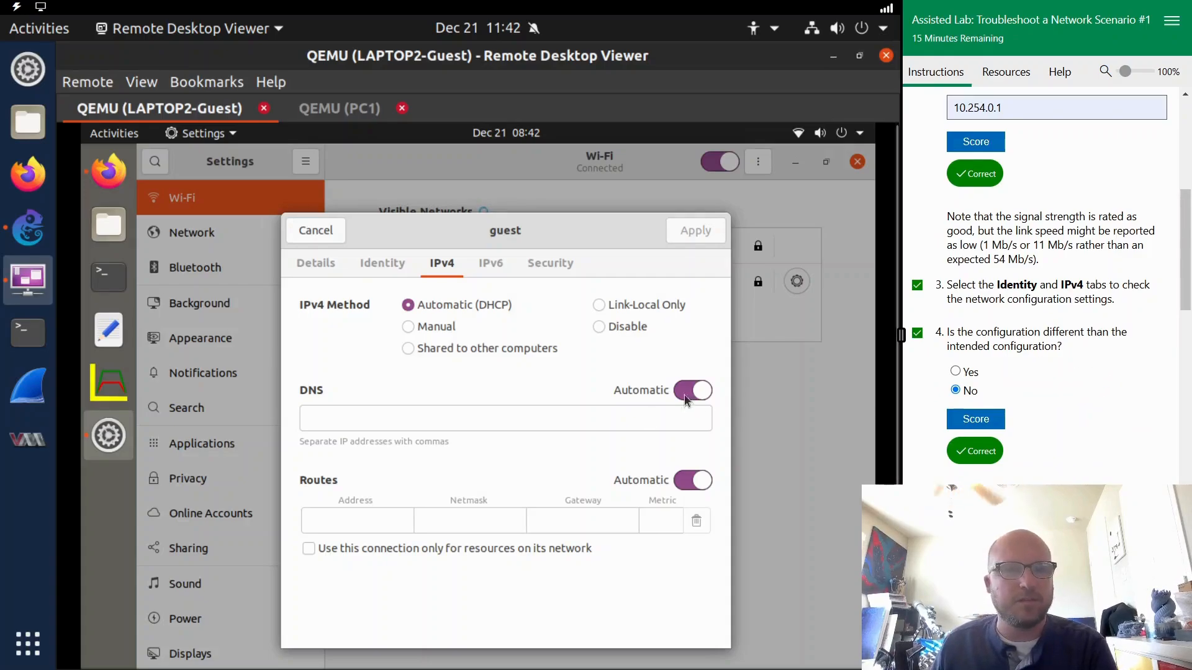
scroll(1045, 434, "down", 4)
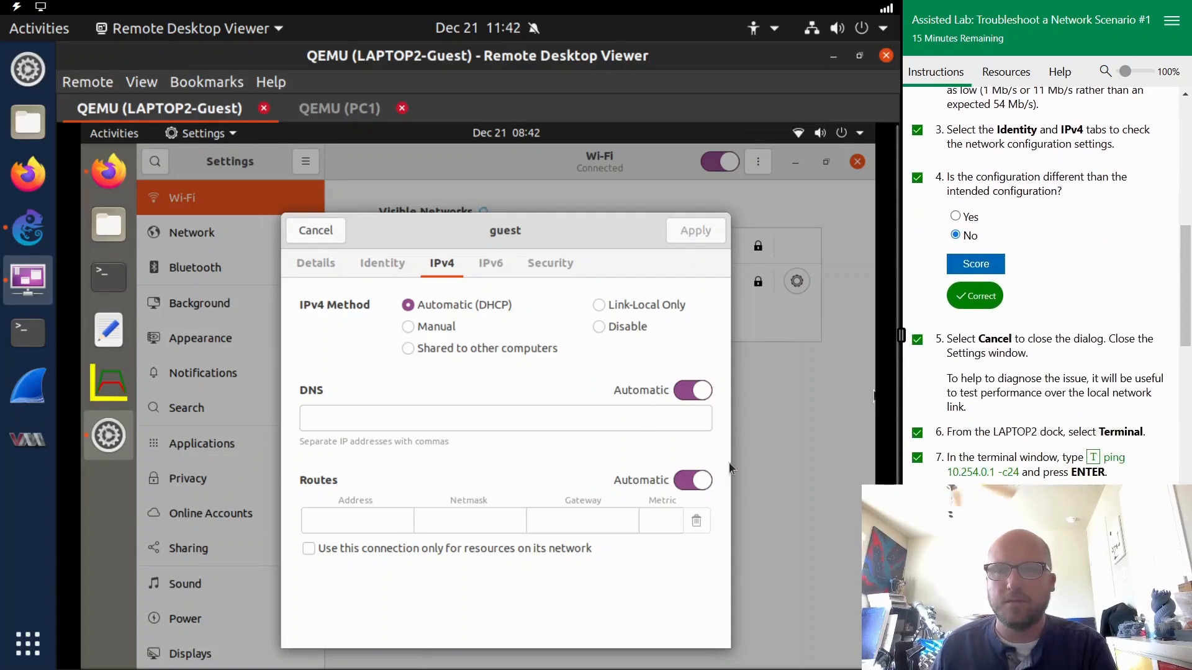
left_click(312, 236)
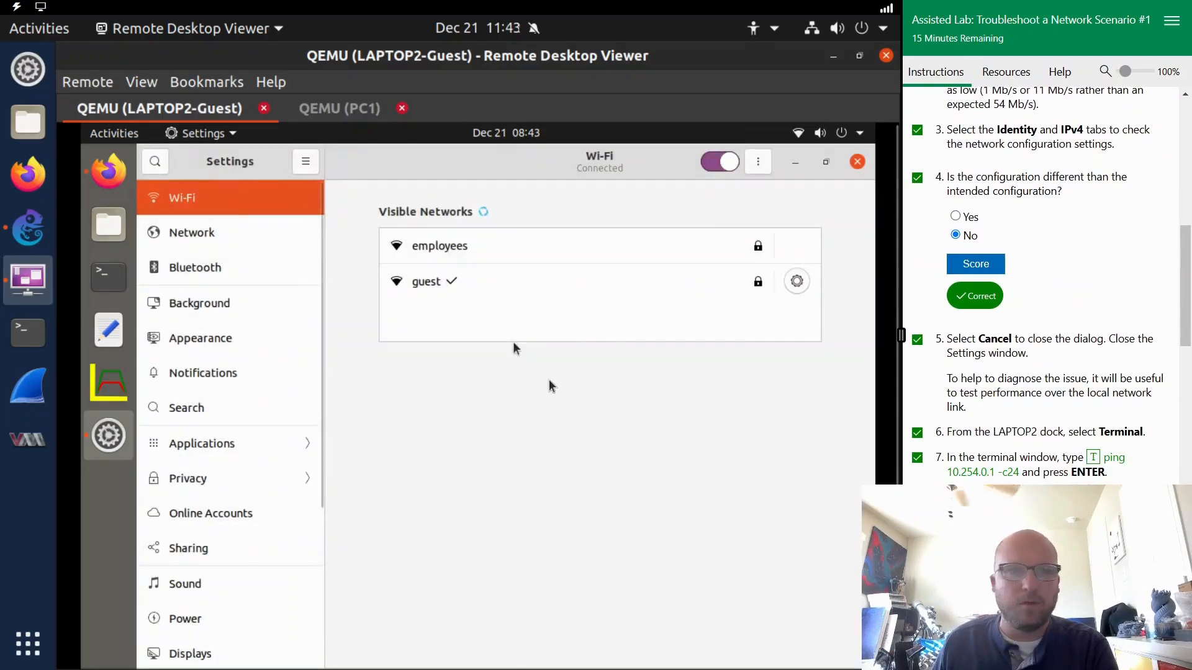
- Run ping 10.254.0.1 -c24 in a LAPTOP2 terminal and read the lab's notes on interpreting the results
left_click(109, 276)
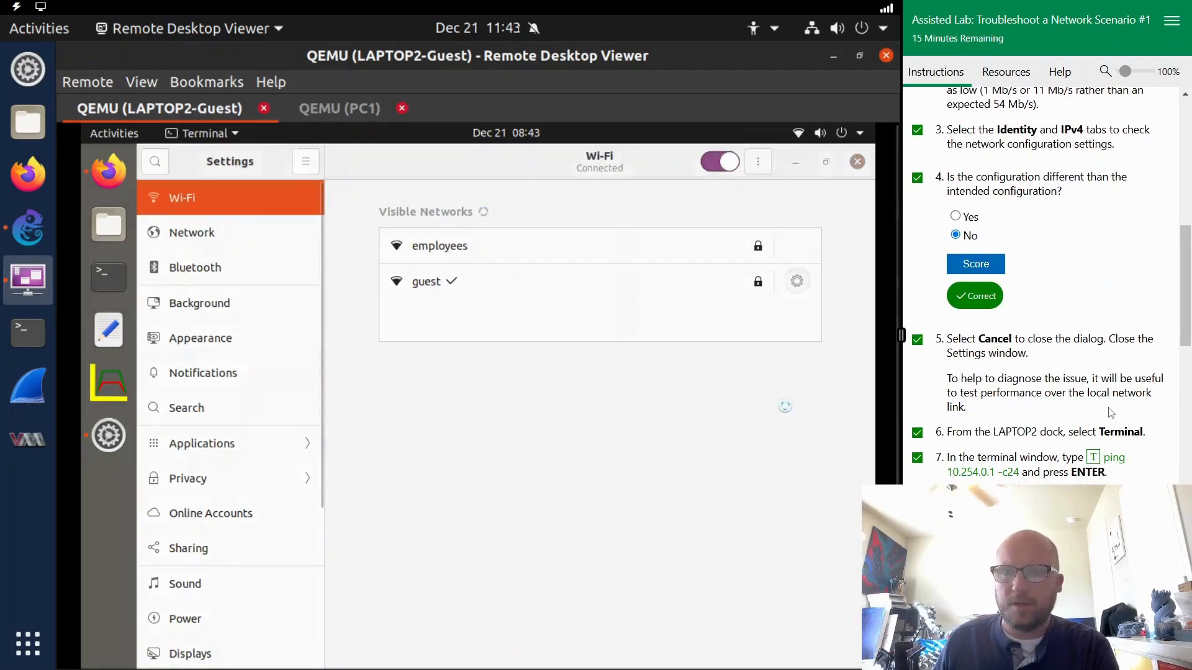
scroll(1110, 411, "down", 2)
scroll(1092, 417, "down", 2)
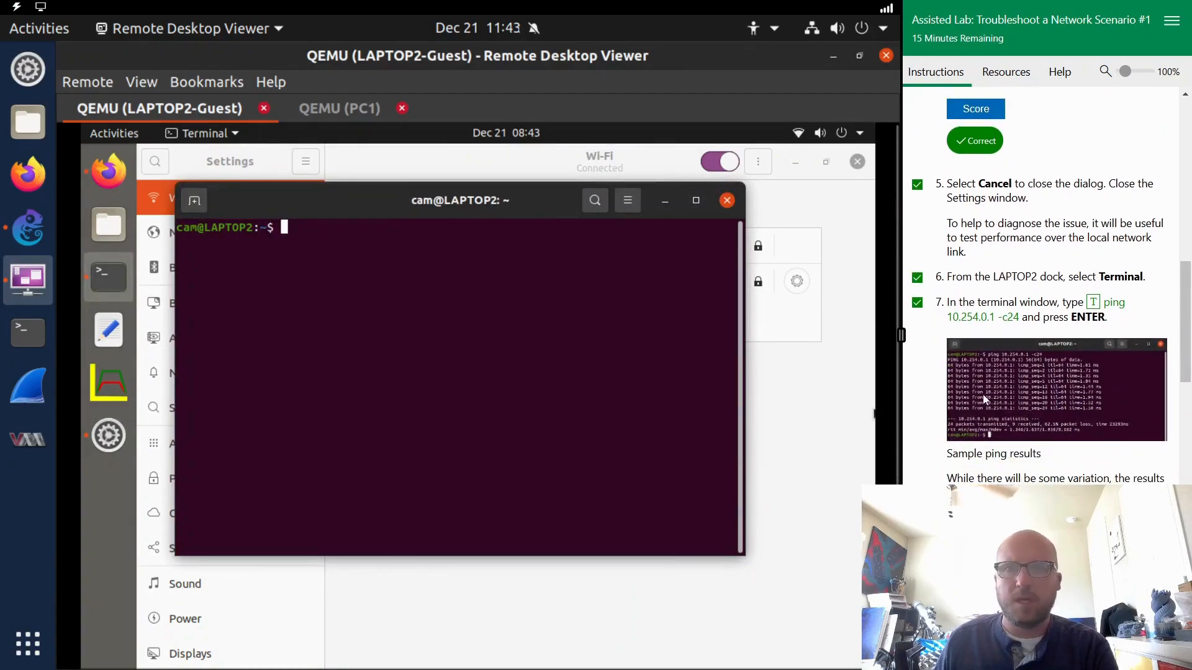
left_click(977, 318)
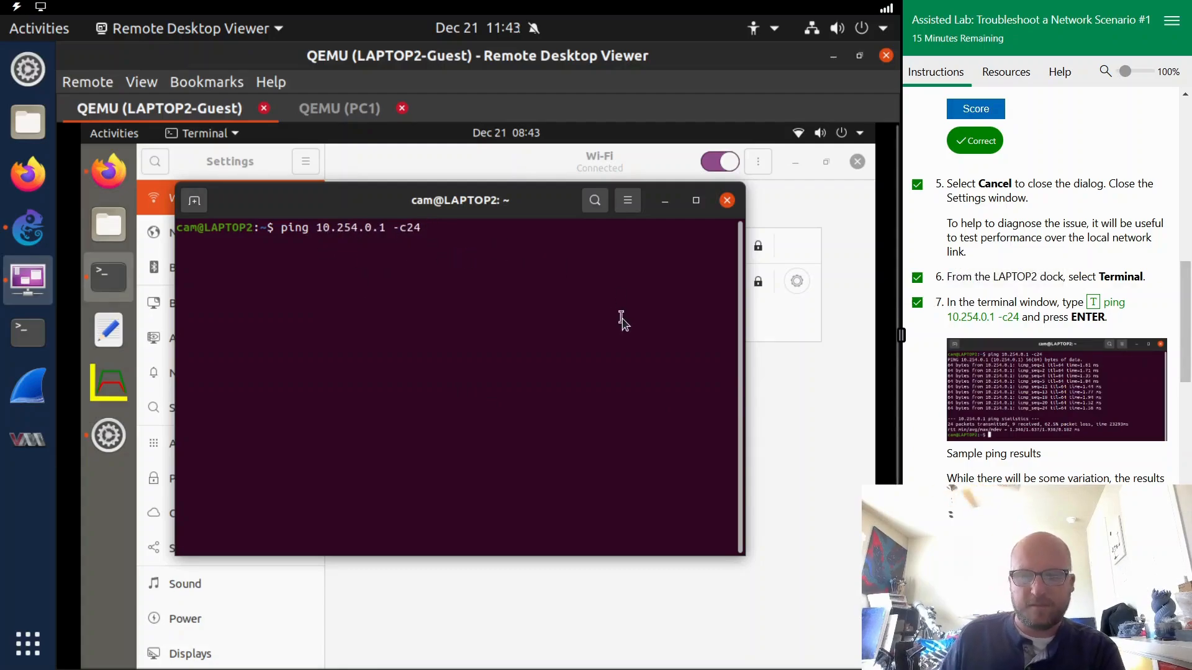
key("Return")
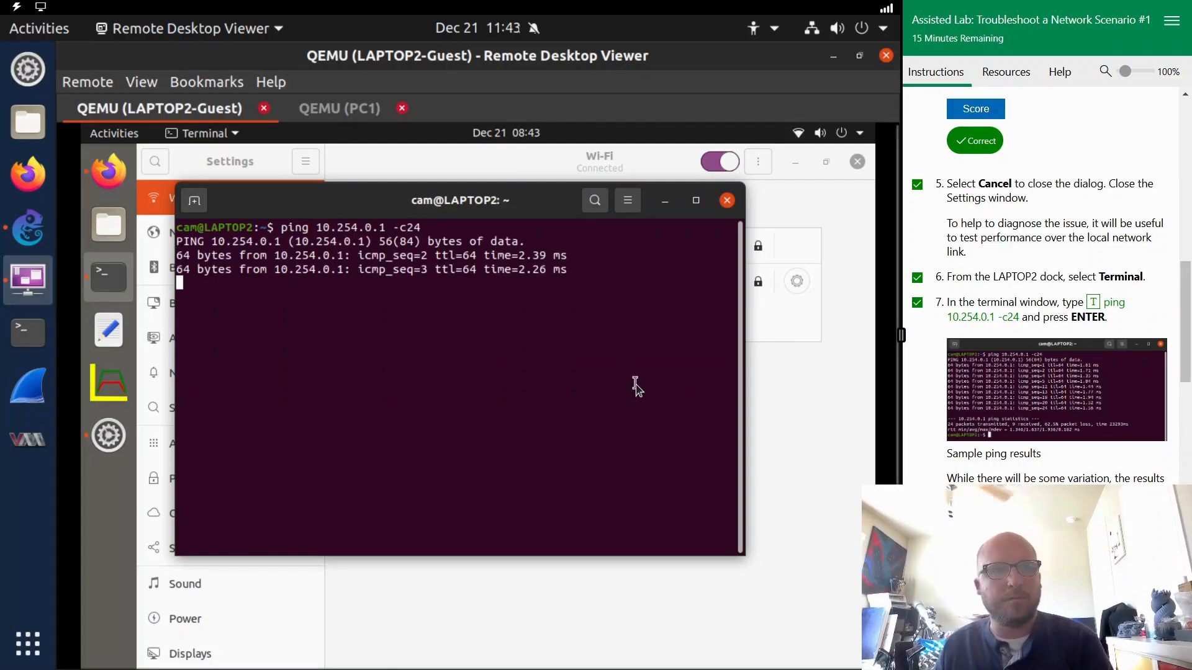
scroll(1072, 411, "down", 1)
scroll(1072, 411, "down", 3)
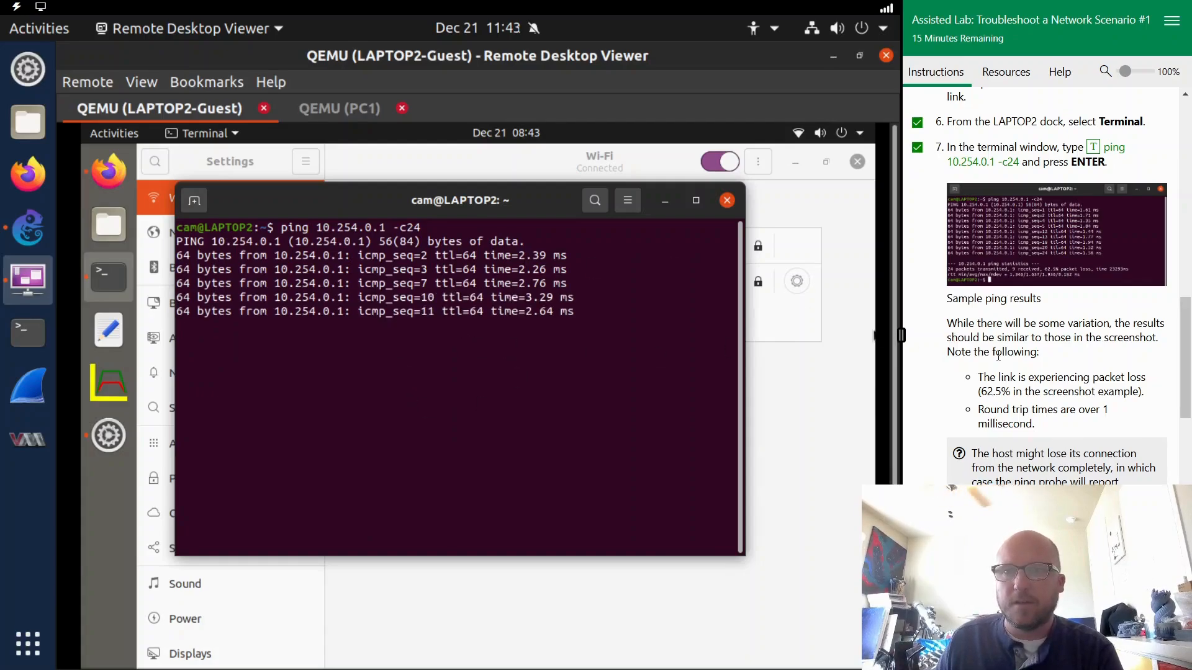
scroll(1009, 352, "down", 5)
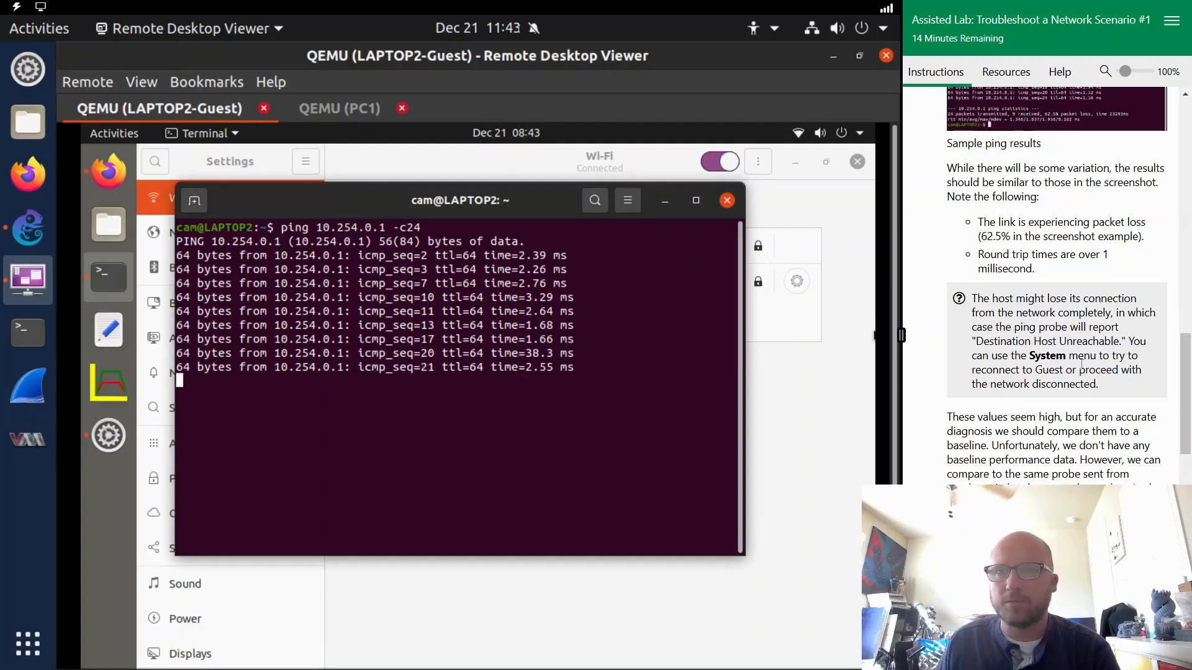
scroll(1082, 365, "down", 2)
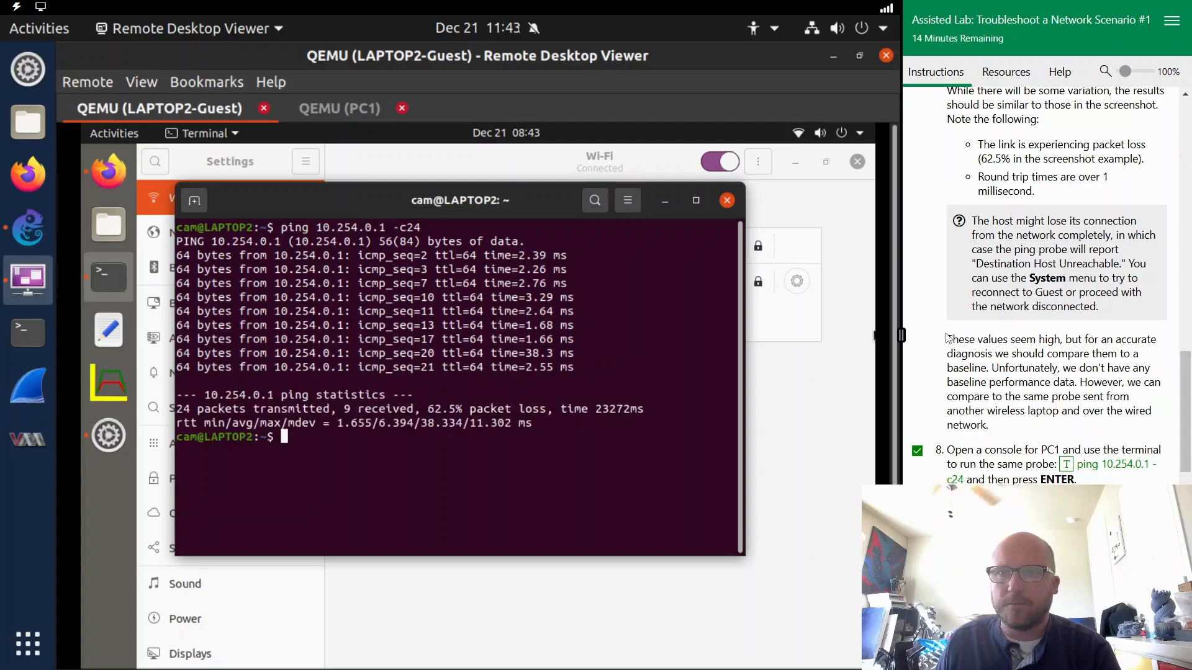
- Review the lab's note on comparing against a baseline, and run ping 10.254.0.1 -c24 in a terminal on PC1
triple_click(948, 340)
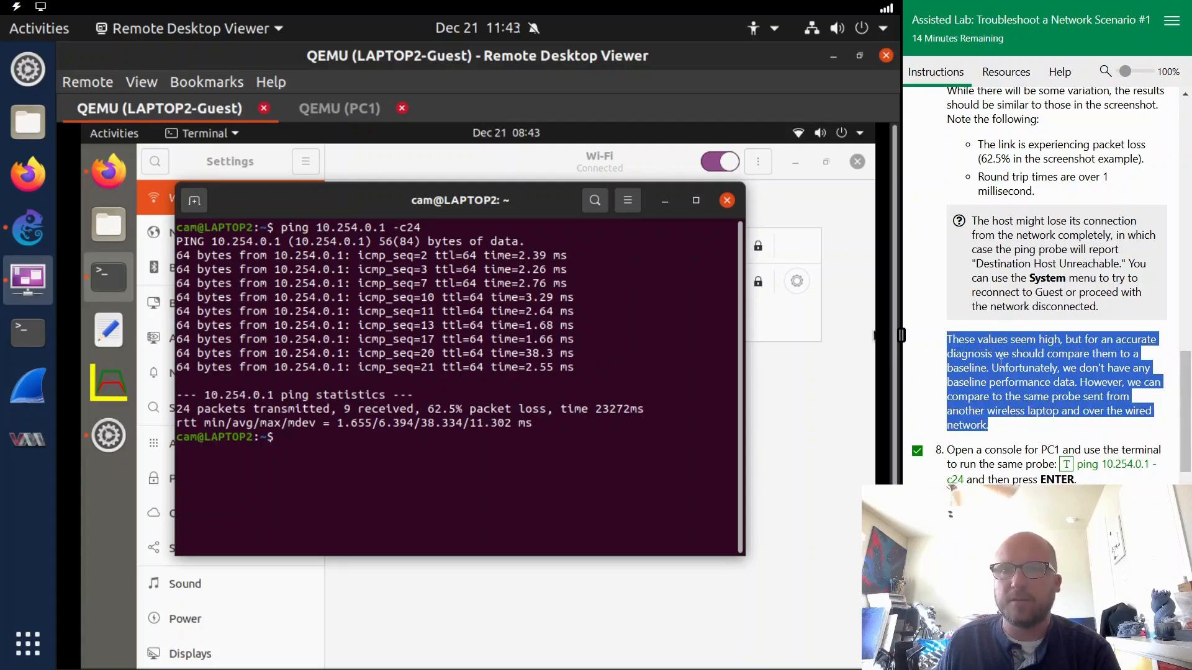
left_click(1114, 393)
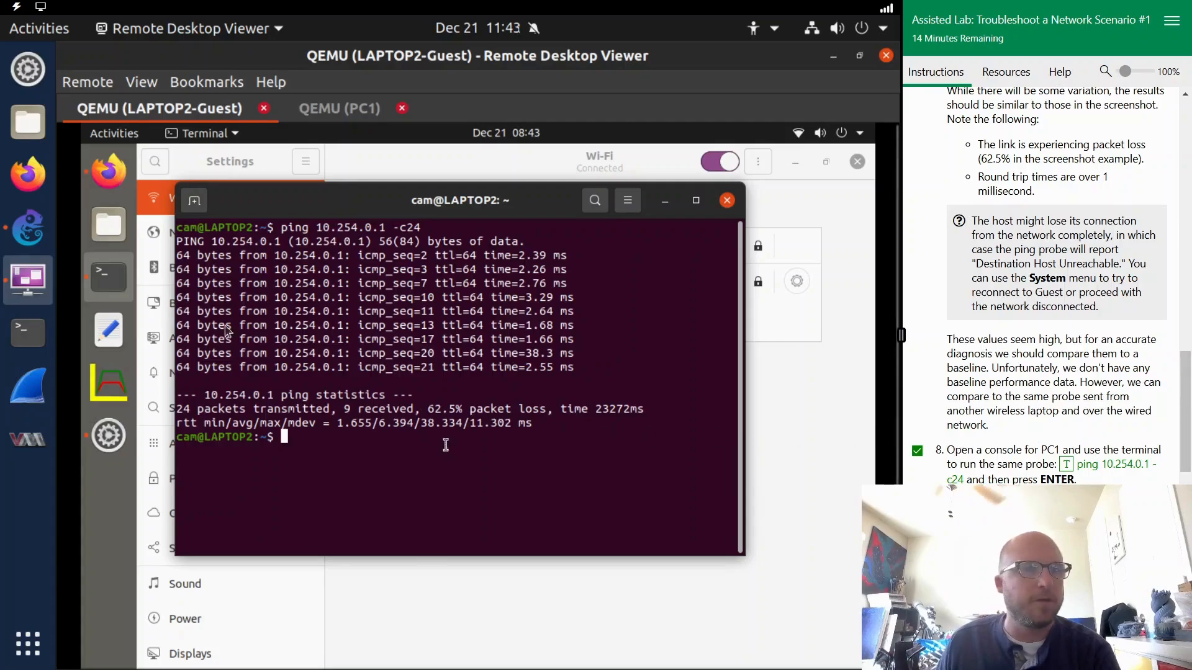
left_click(28, 242)
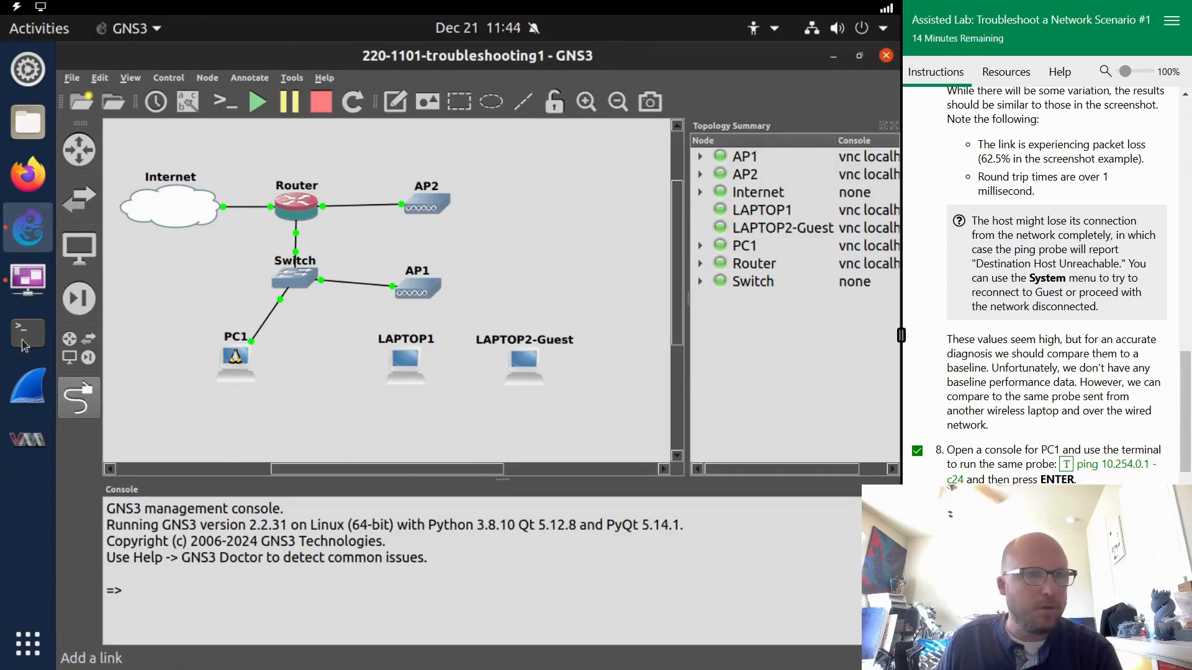
left_click(23, 299)
left_click(344, 111)
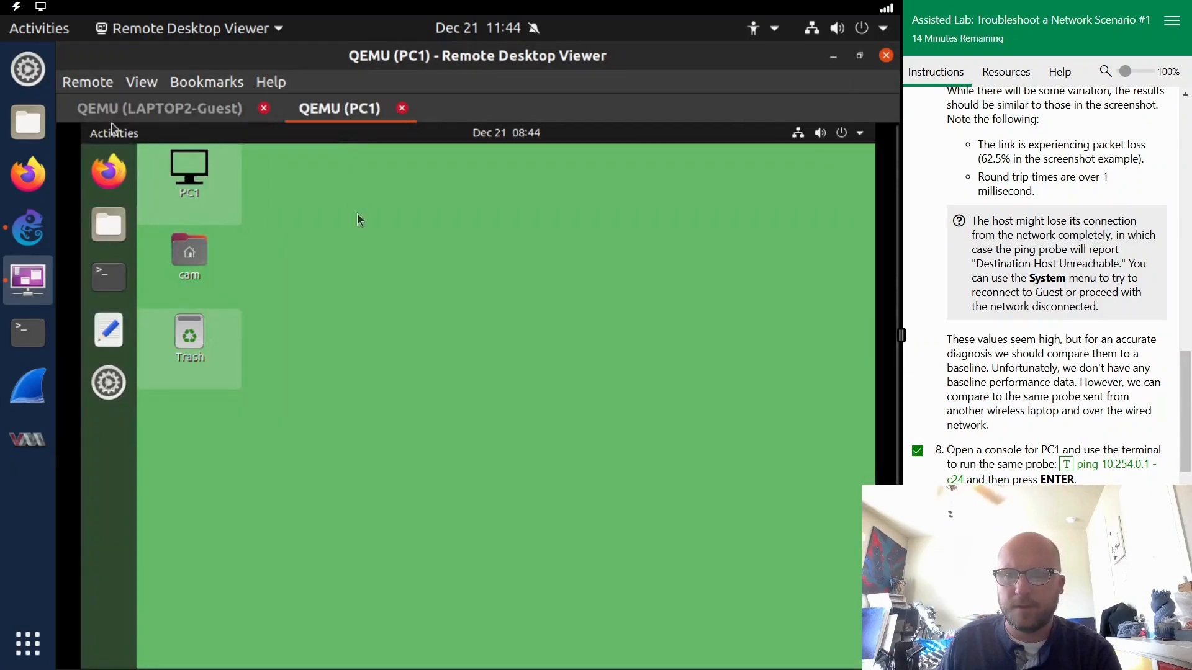
left_click(116, 287)
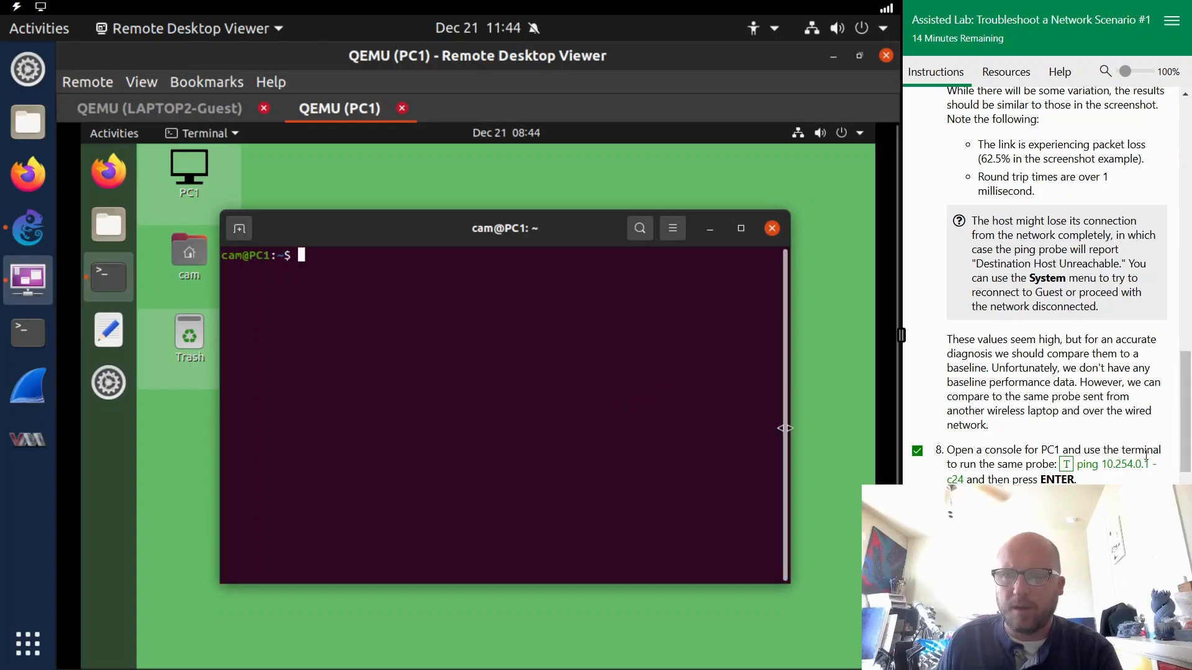
left_click(1123, 466)
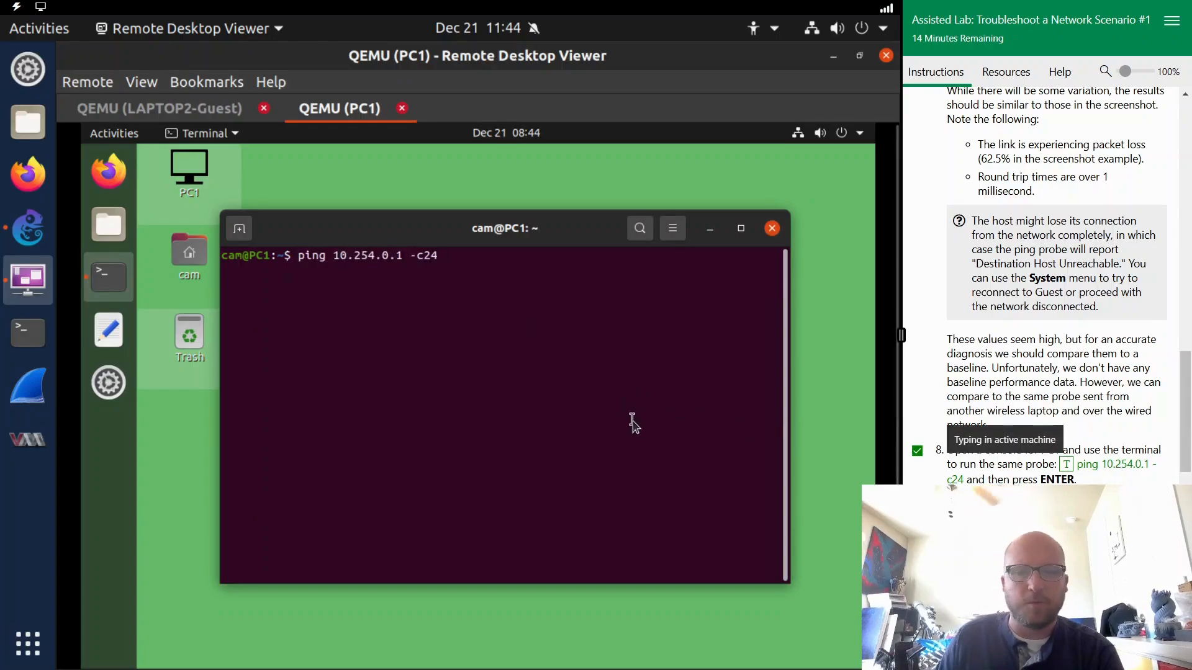
key("Return")
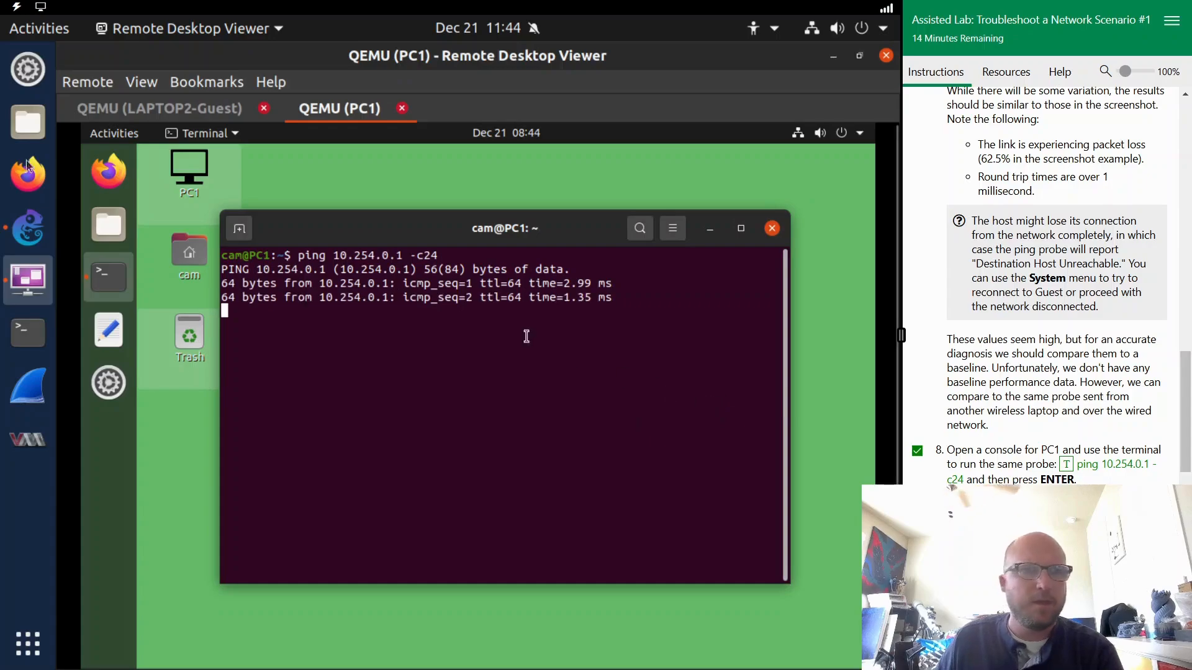
- Open a console for LAPTOP1 from the GNS3 topology, dismiss its upgrade prompt, and run ping 10.254.0.1 -c24 in a terminal
left_click(28, 227)
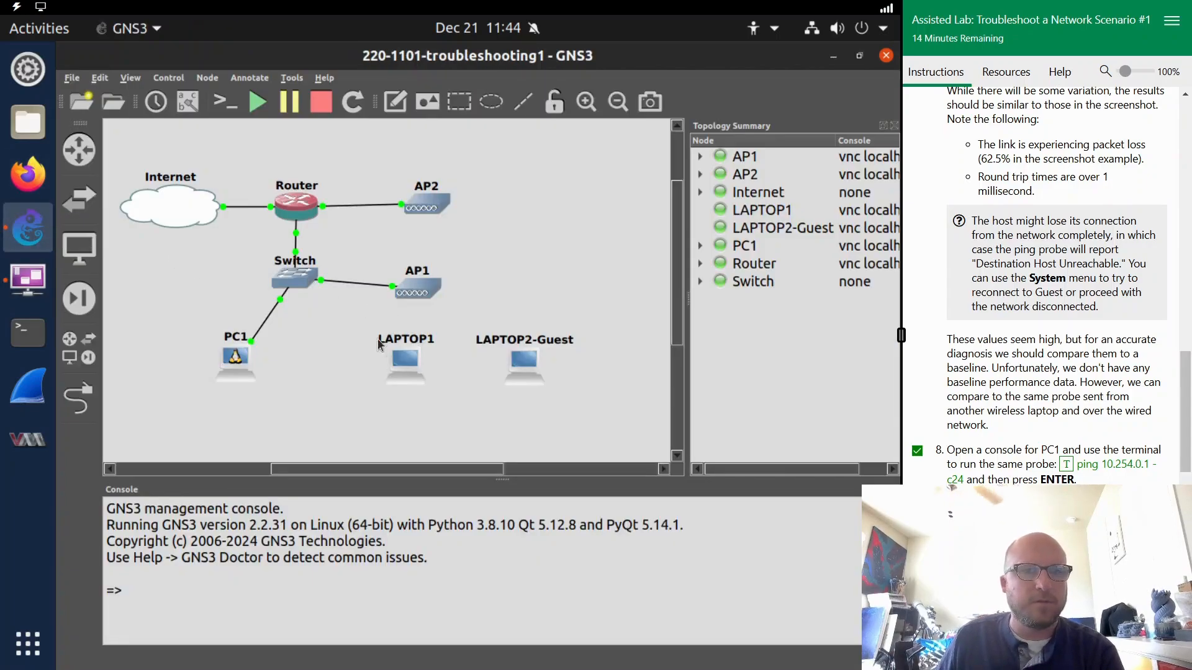
right_click(402, 362)
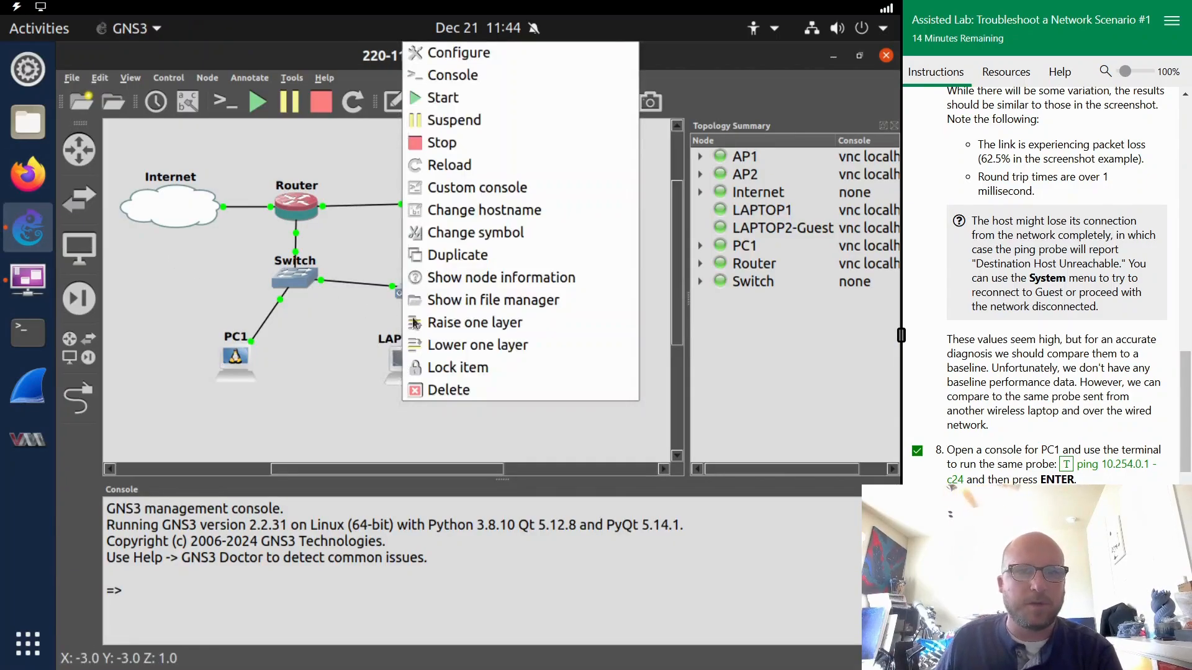
left_click(470, 81)
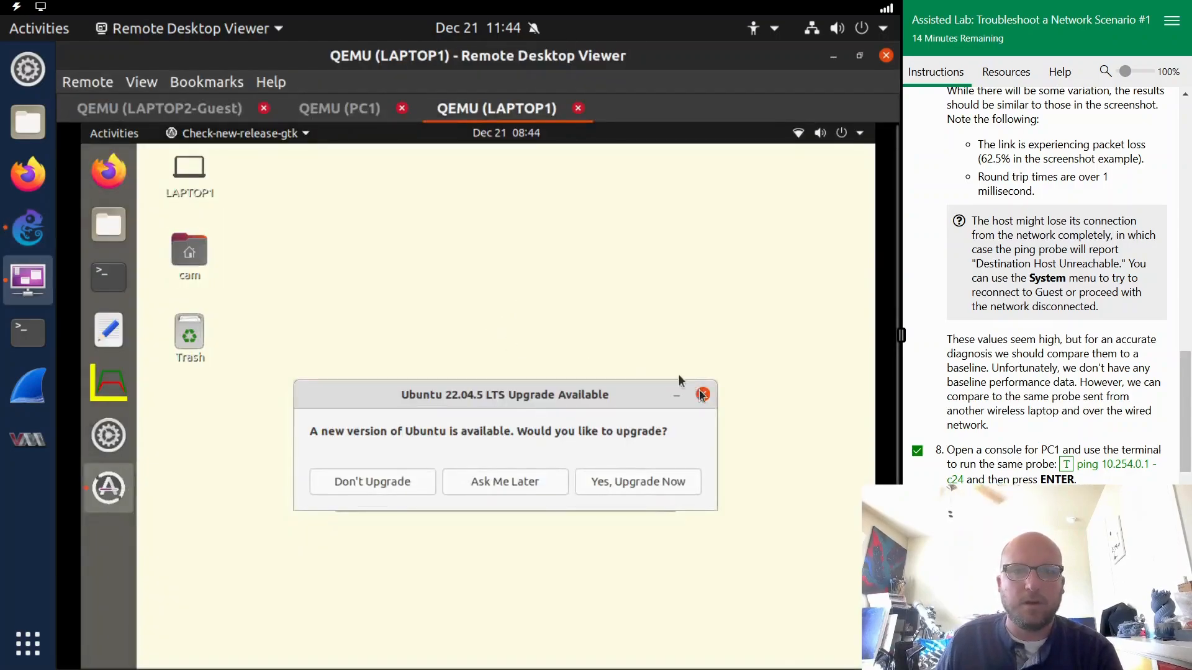
left_click(703, 395)
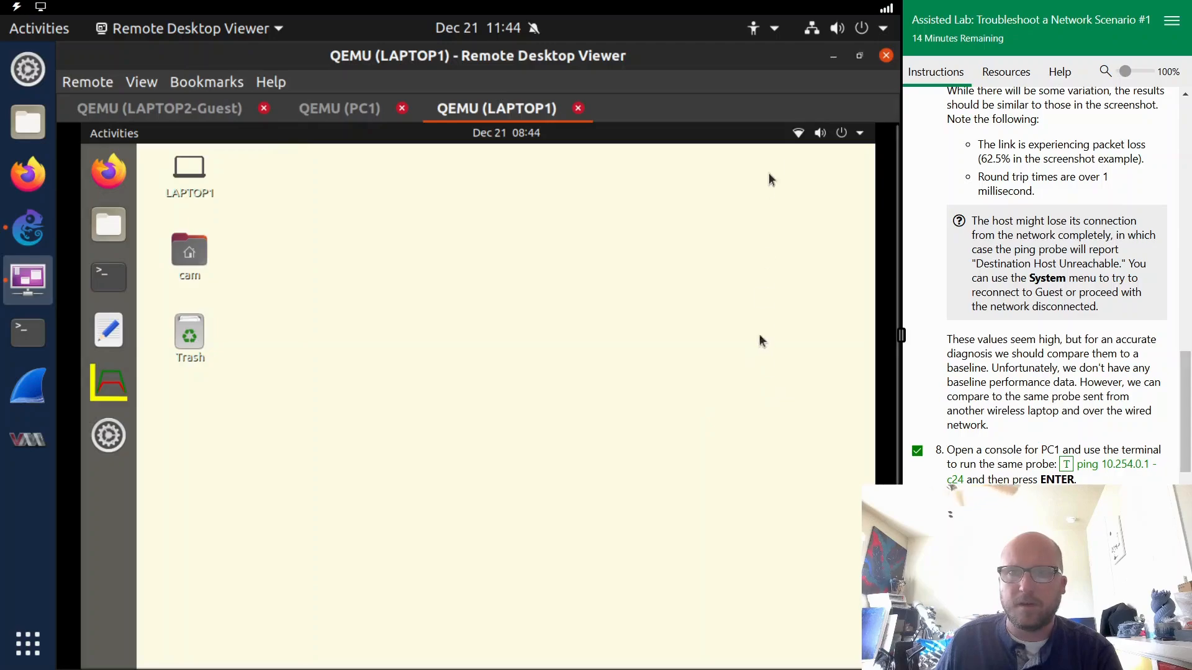
left_click(108, 277)
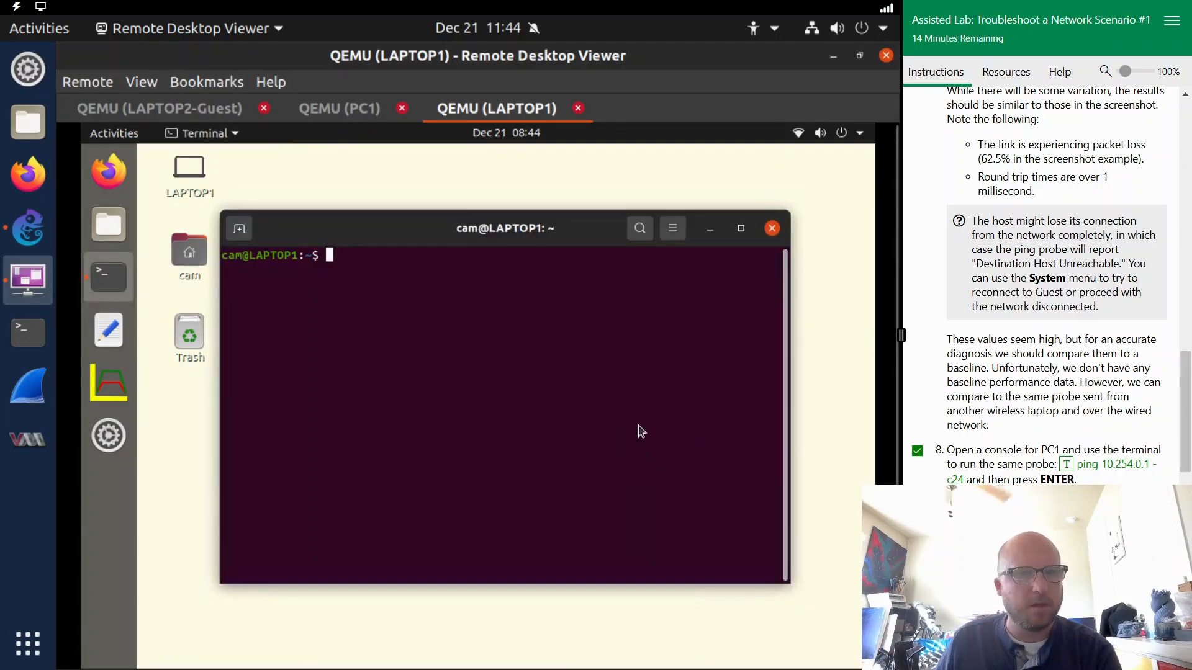
type("ping 10.254.0.1 -c24")
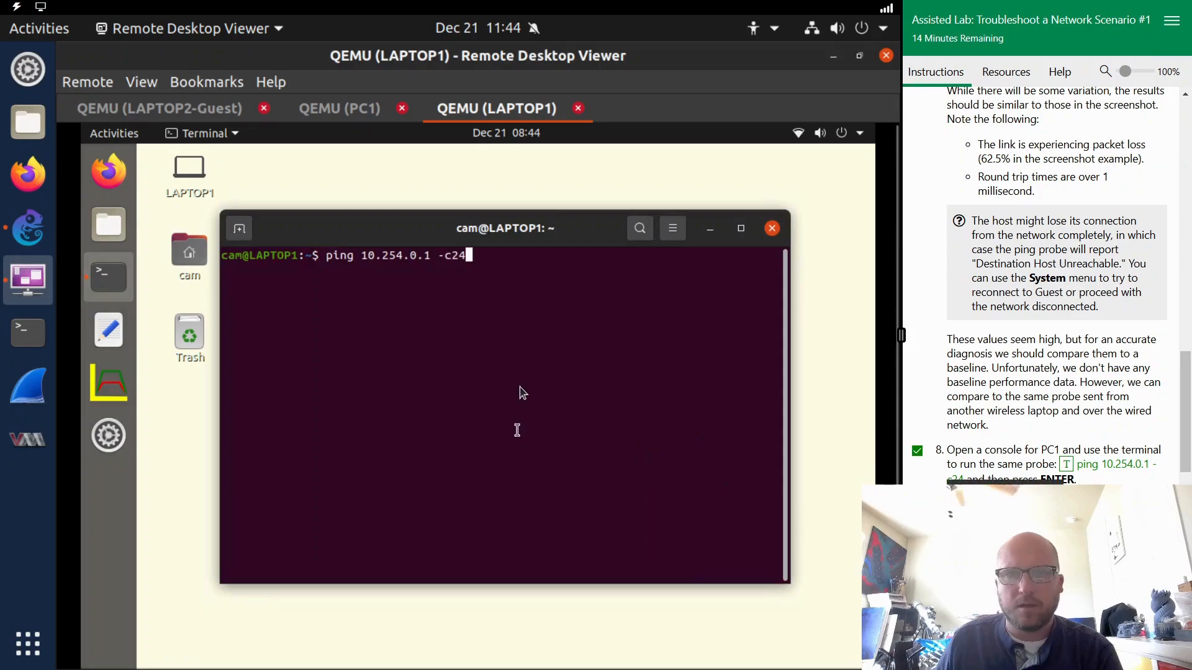
key("Return")
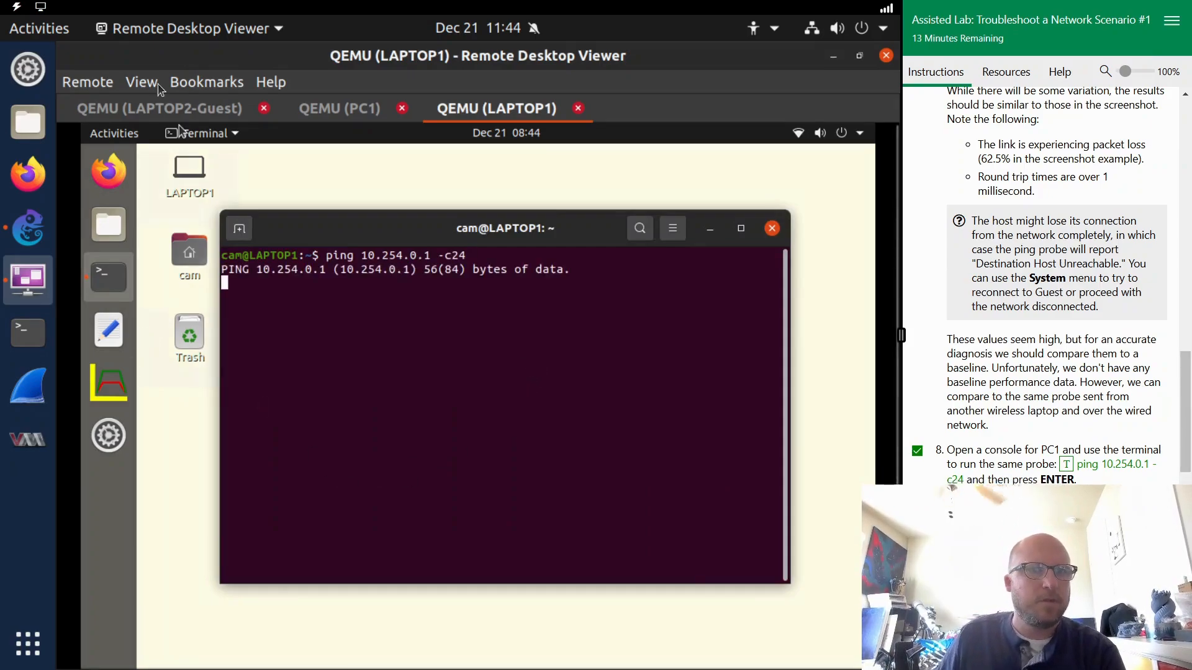
- Compare the packet loss and round trip times in the ping output of PC1, LAPTOP2-Guest and LAPTOP1
left_click(345, 118)
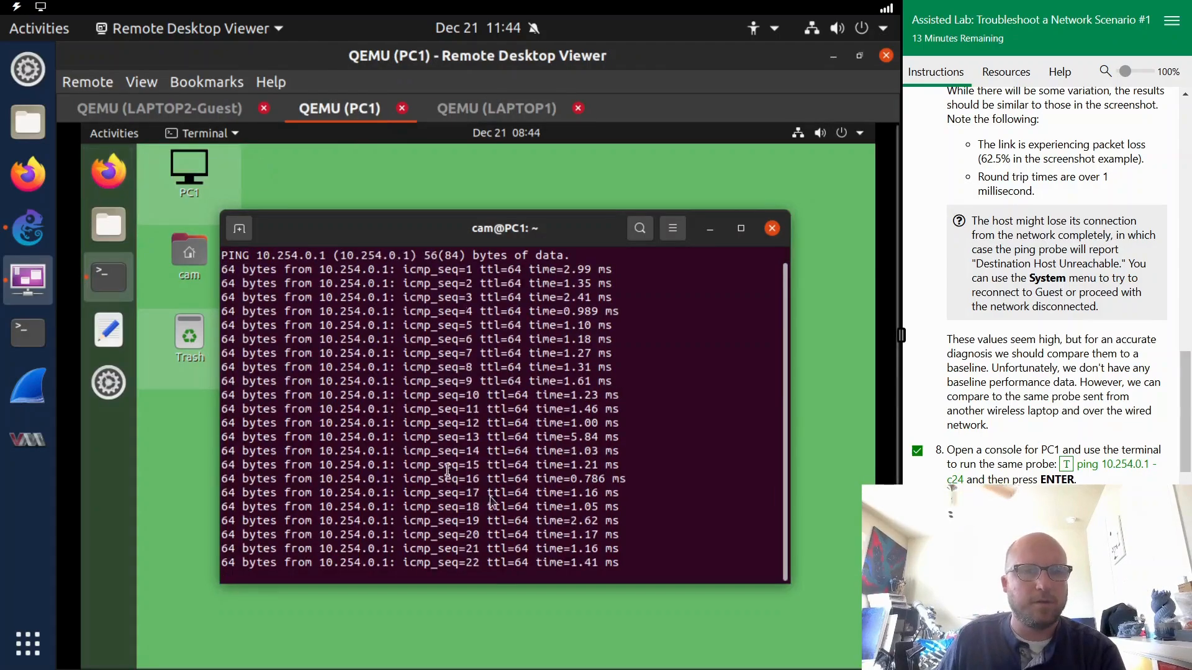
scroll(1043, 286, "down", 3)
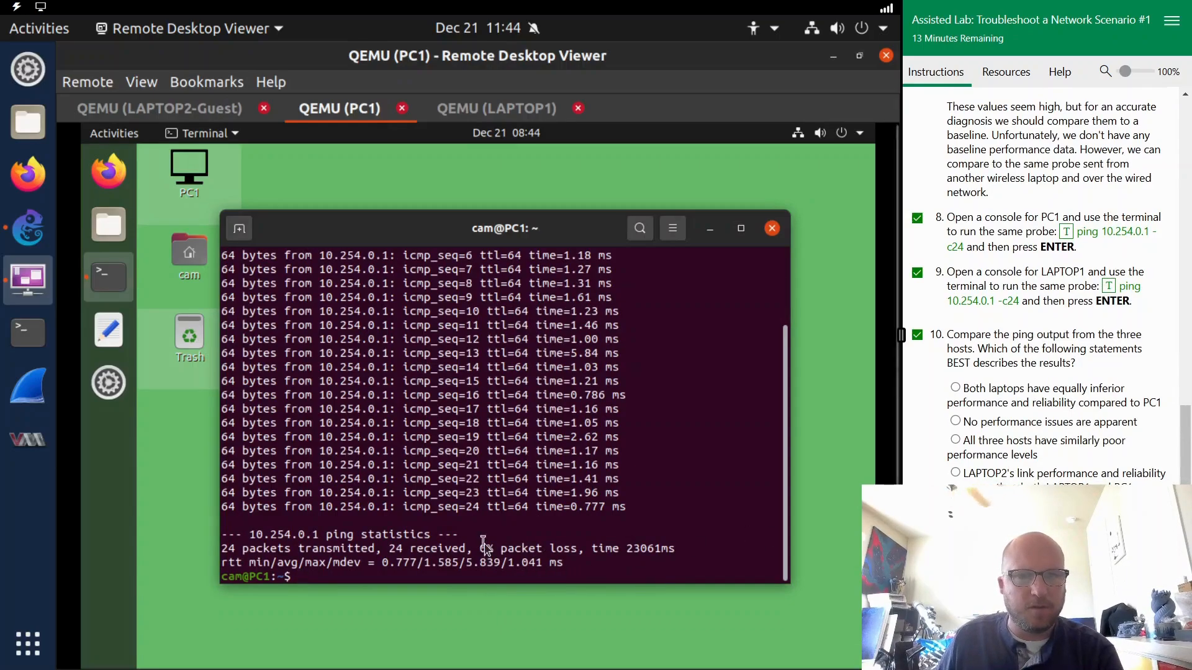
left_click(136, 111)
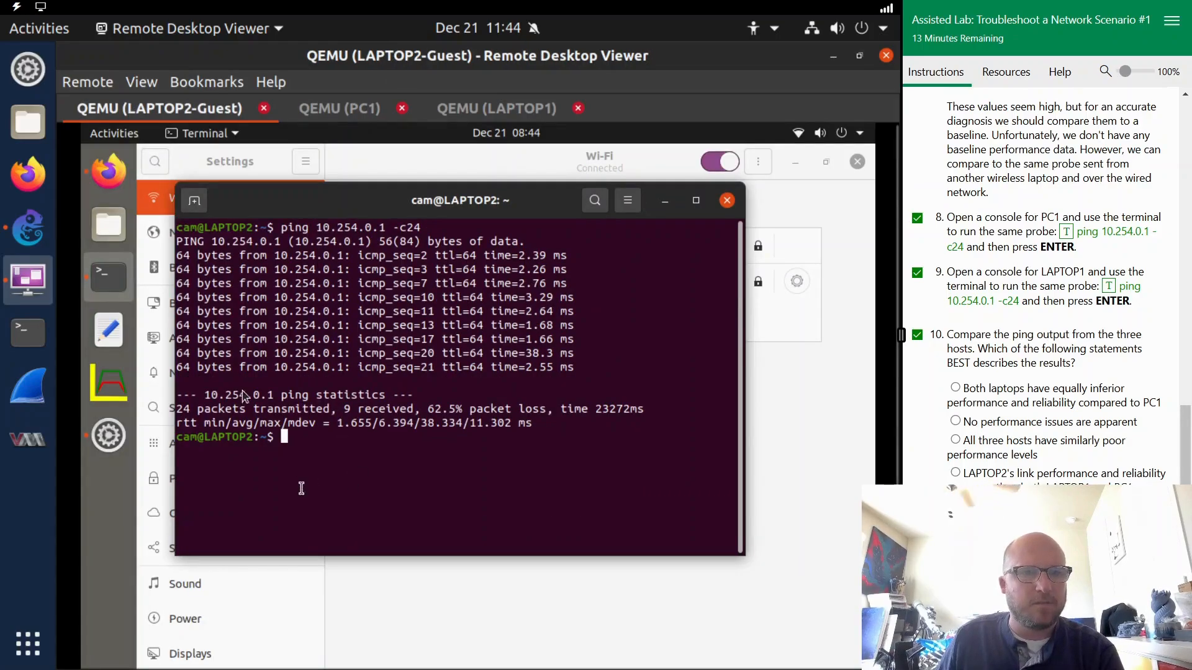
left_click_drag(430, 407, 576, 409)
left_click(575, 408)
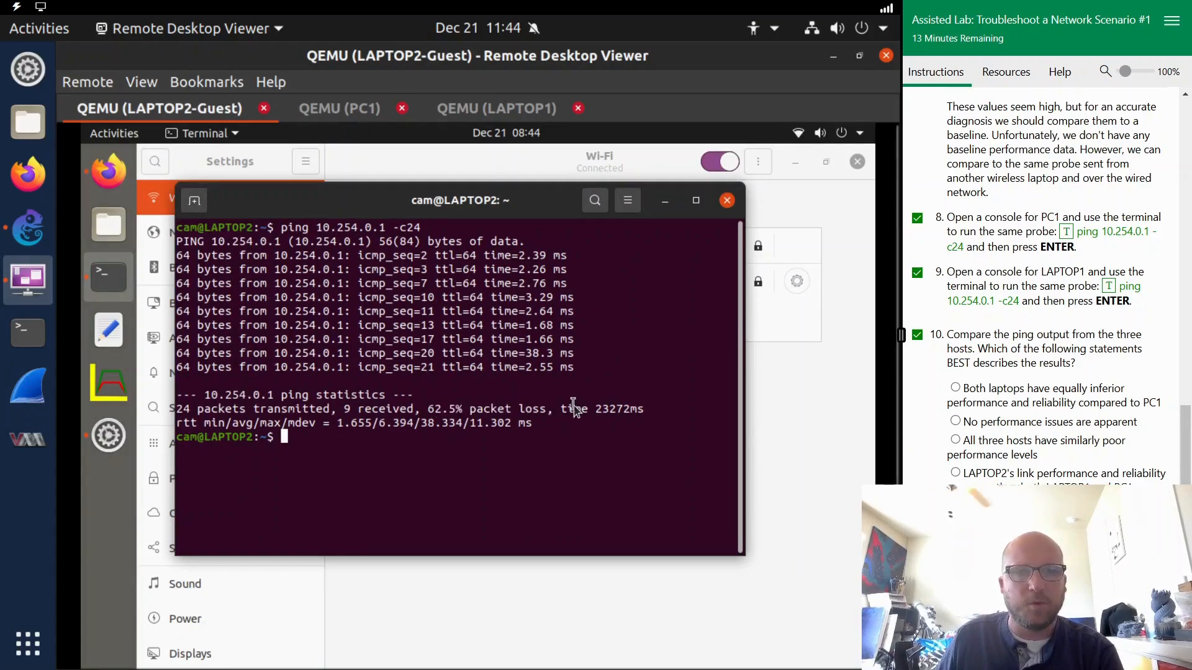
left_click(493, 108)
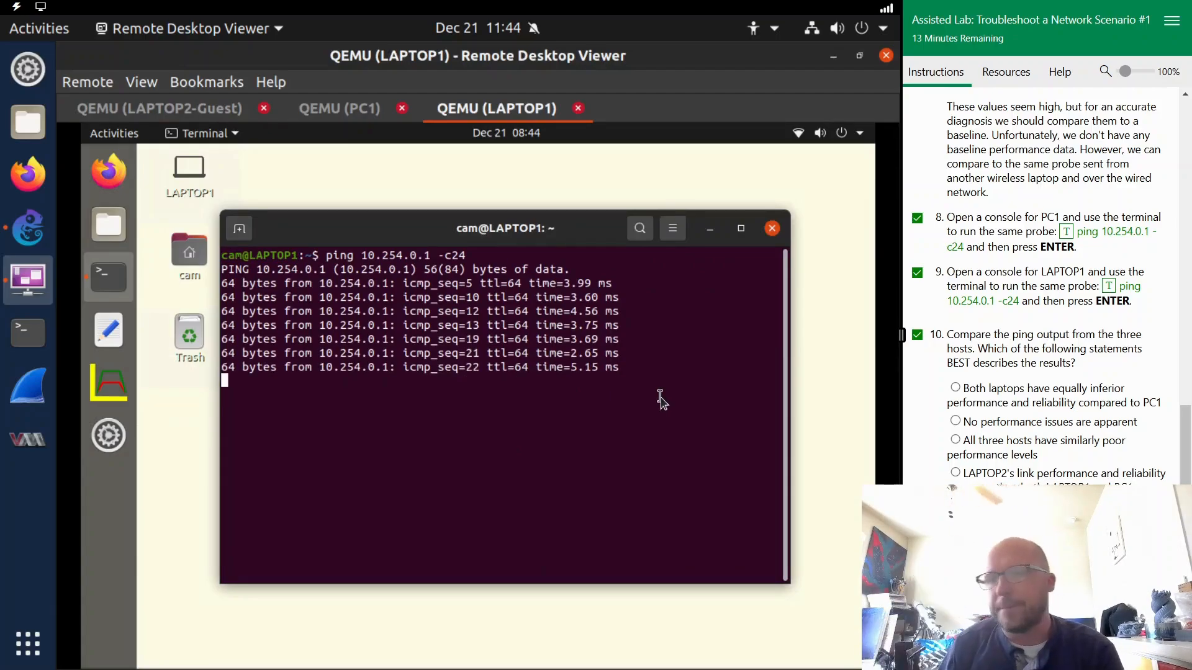
- Answer the ping comparison question with "Both laptops have equally inferior performance and reliability compared to PC1" and score it
scroll(1026, 414, "down", 5)
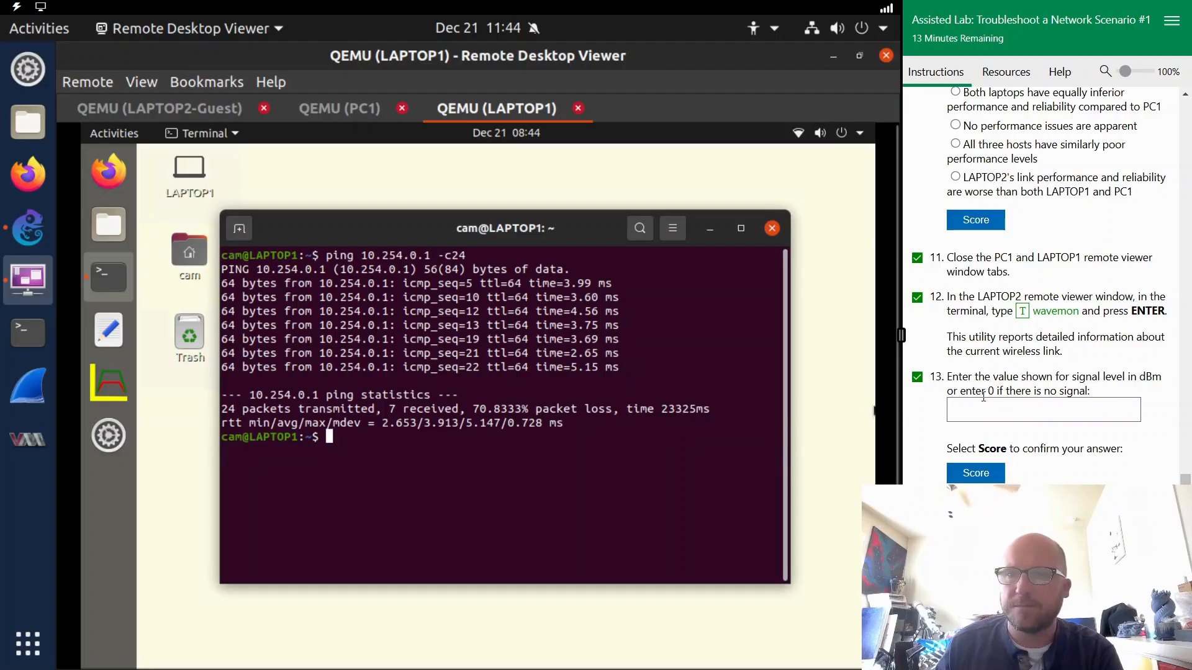
scroll(987, 329, "up", 3)
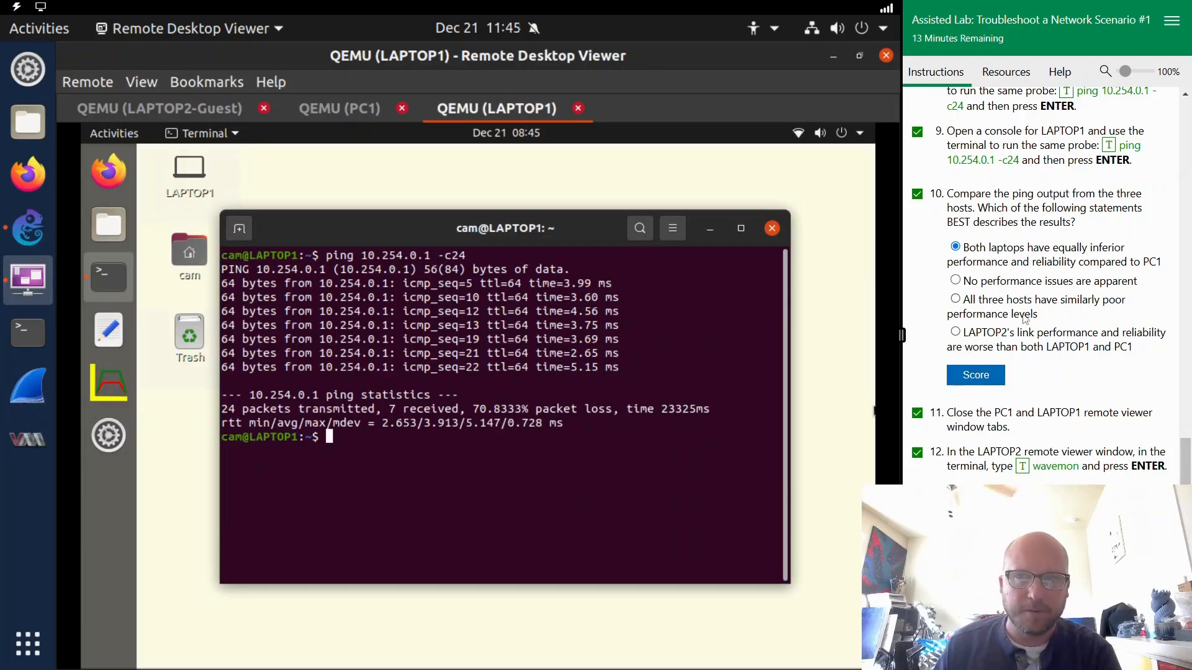
left_click(981, 385)
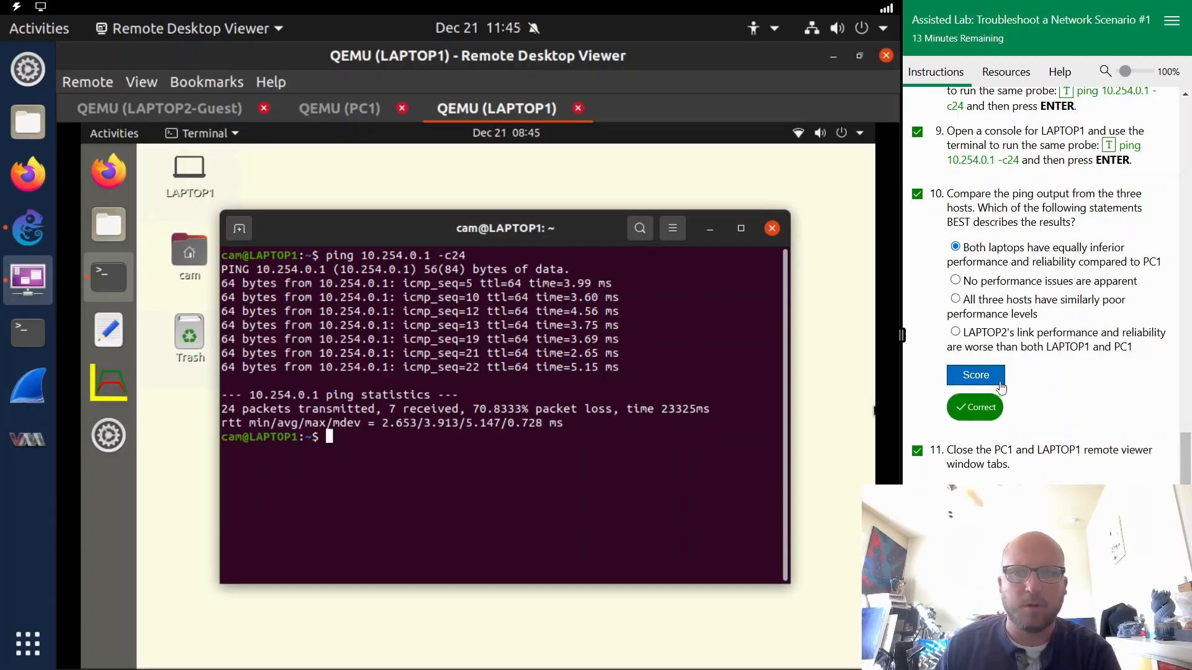
- Return to the LAPTOP2-Guest console and run wavemon in its terminal to monitor the wireless link
scroll(1035, 391, "down", 3)
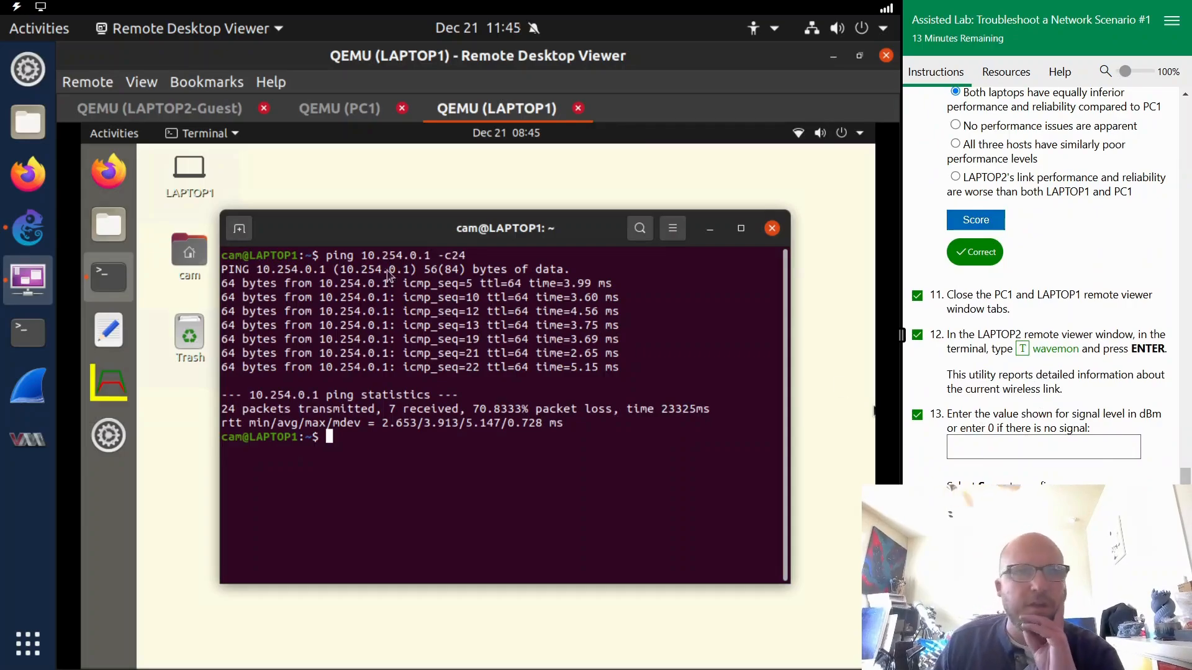
left_click(159, 108)
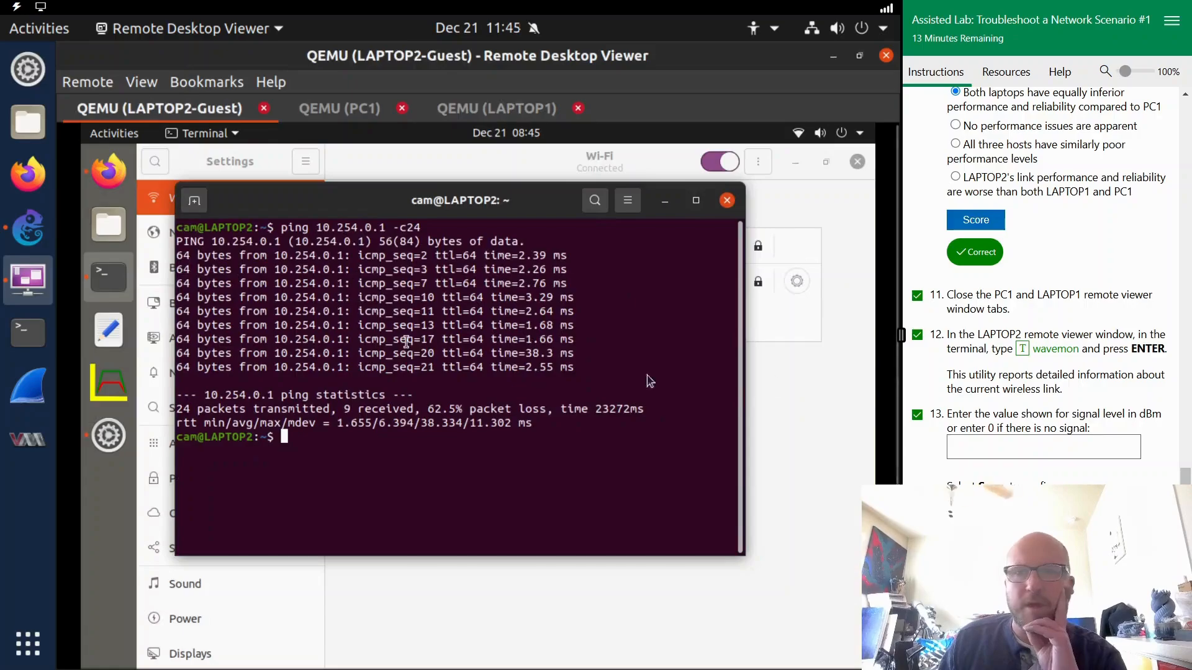
left_click(1051, 350)
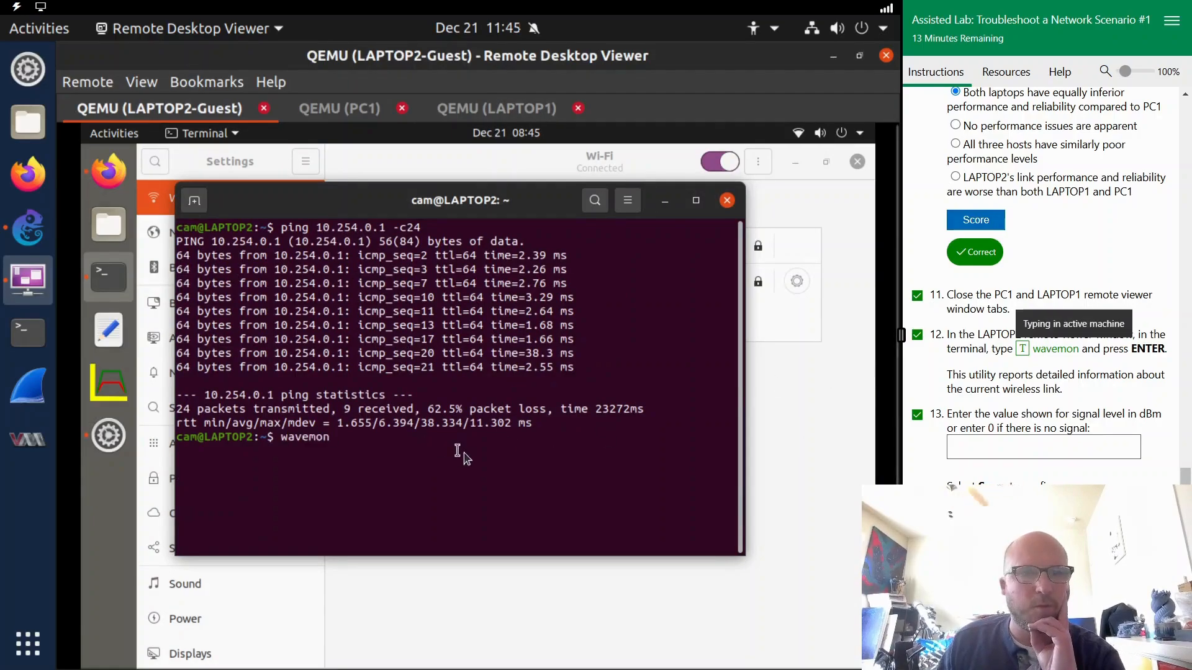
key("Return")
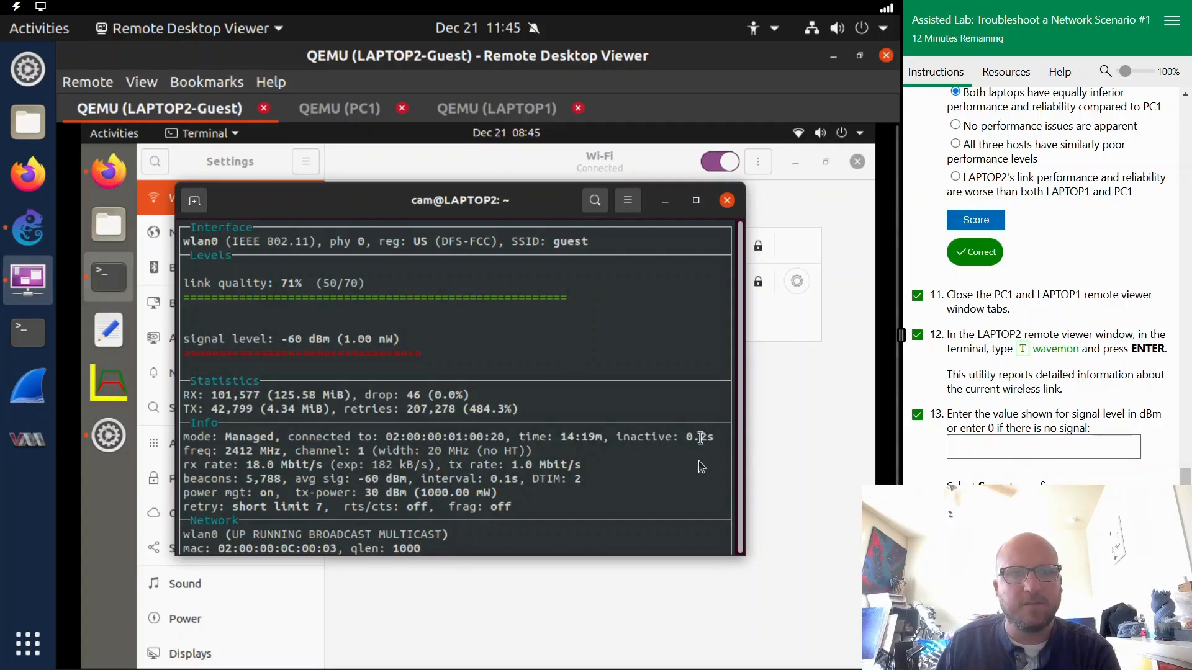
- Enter -60 as the signal level in dBm shown by wavemon and score the answer
left_click(1049, 444)
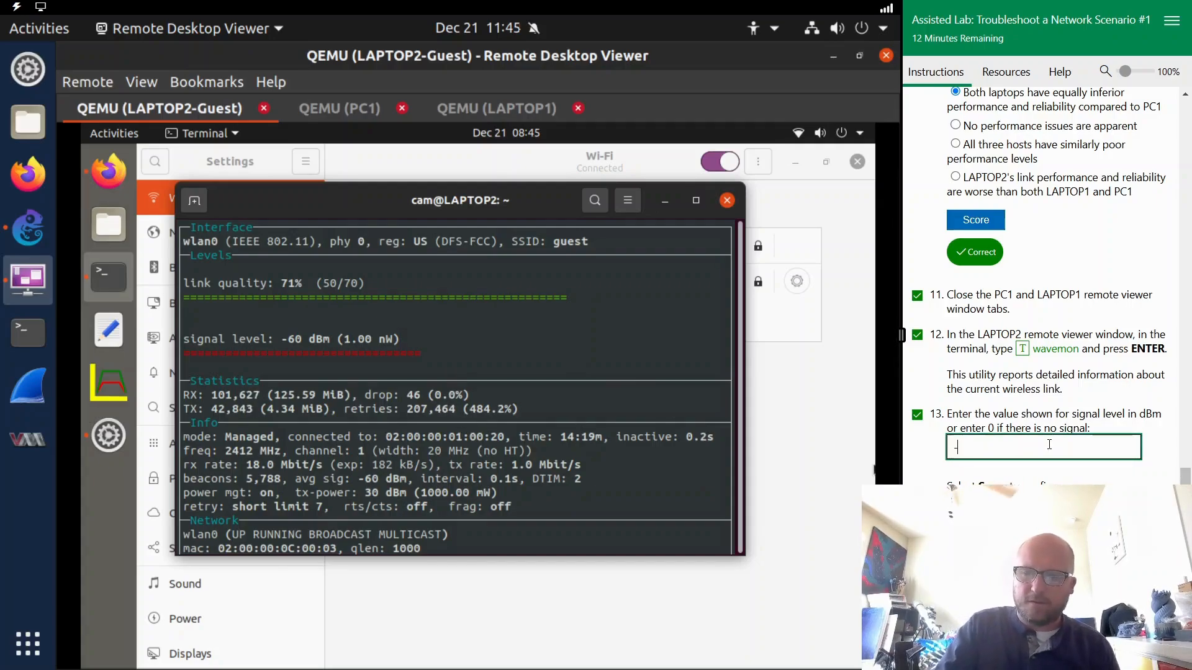
left_click(1108, 468)
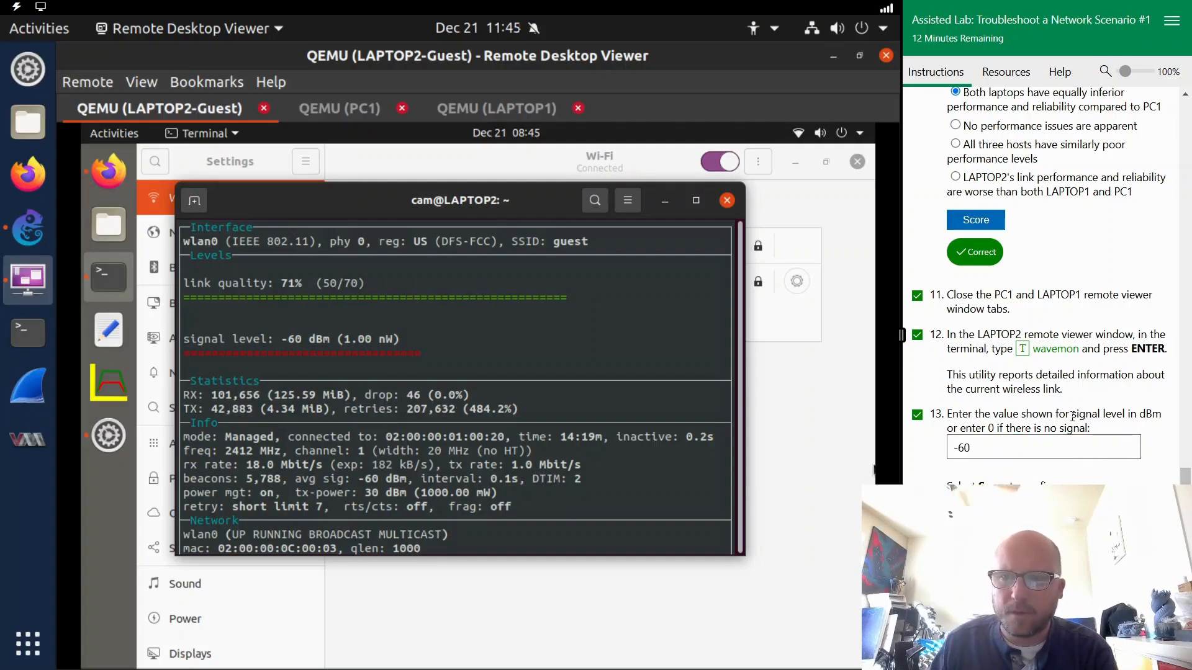
scroll(1072, 416, "down", 1)
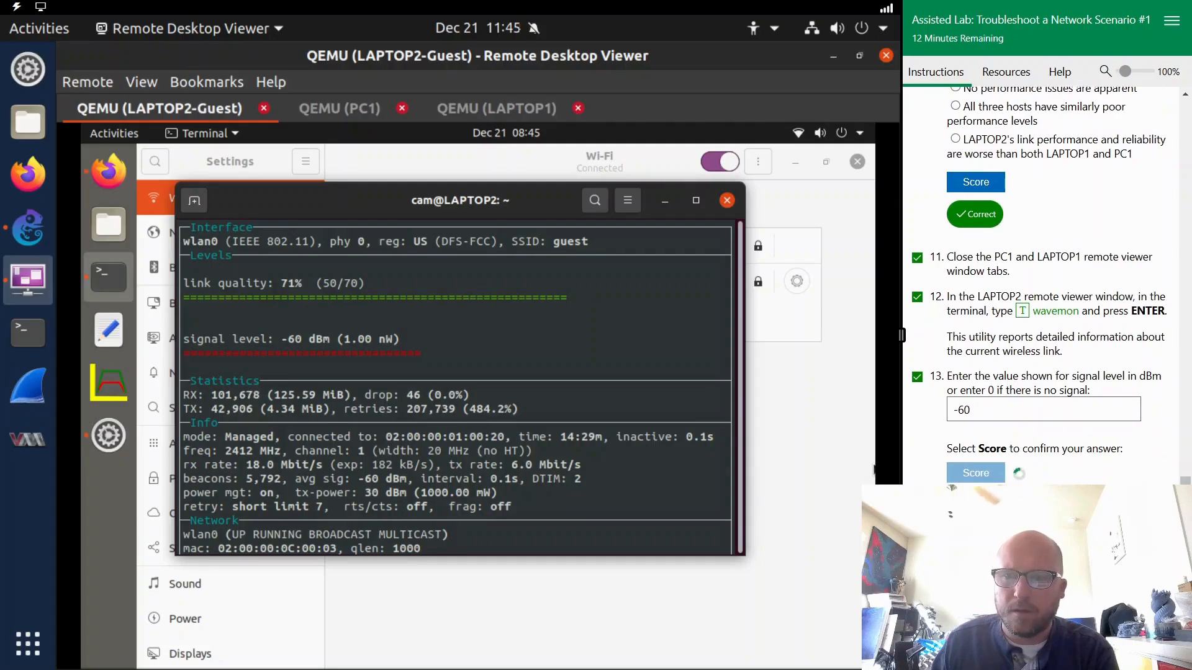
- Advance to the plan of action and remediate the interference source, then answer the next-step question with "Verify full system functionality"
left_click(1155, 654)
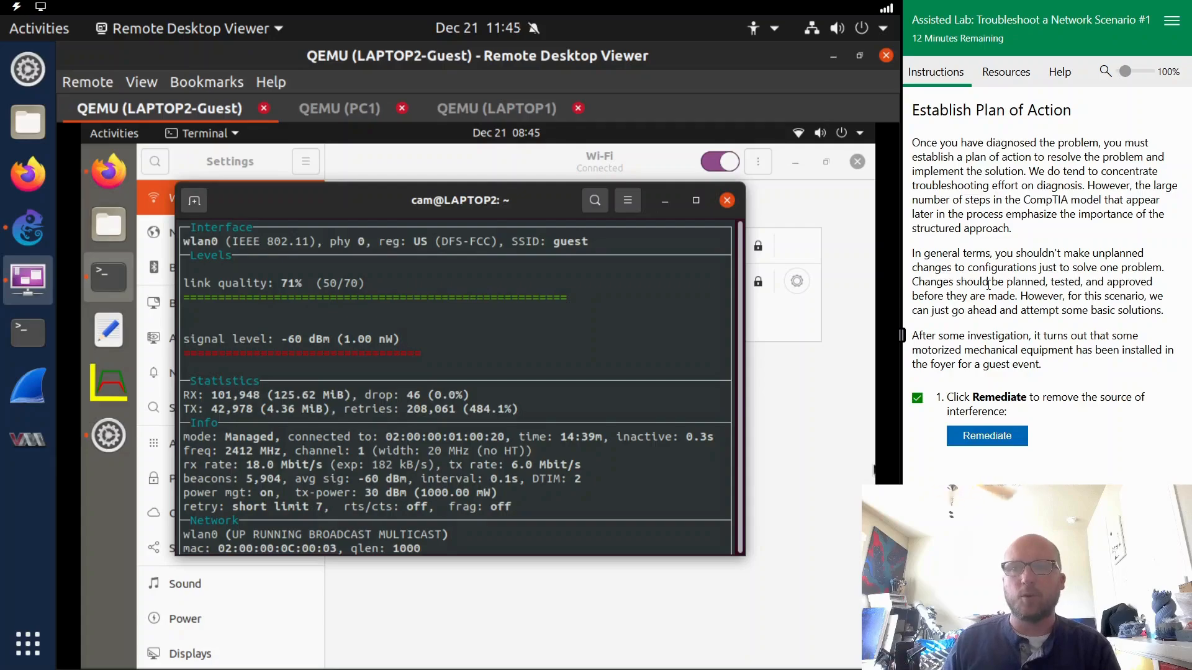
left_click(991, 449)
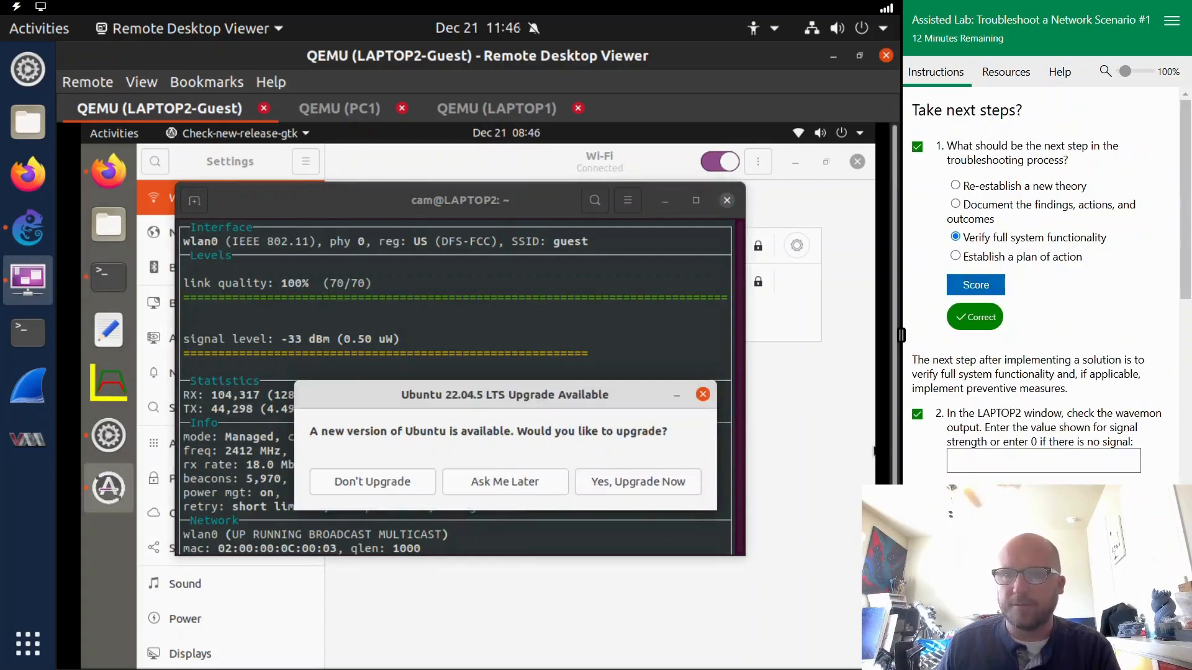
- Dismiss the Ubuntu upgrade prompt on LAPTOP2, and enter and score -33 as the signal strength shown by wavemon
left_click(703, 394)
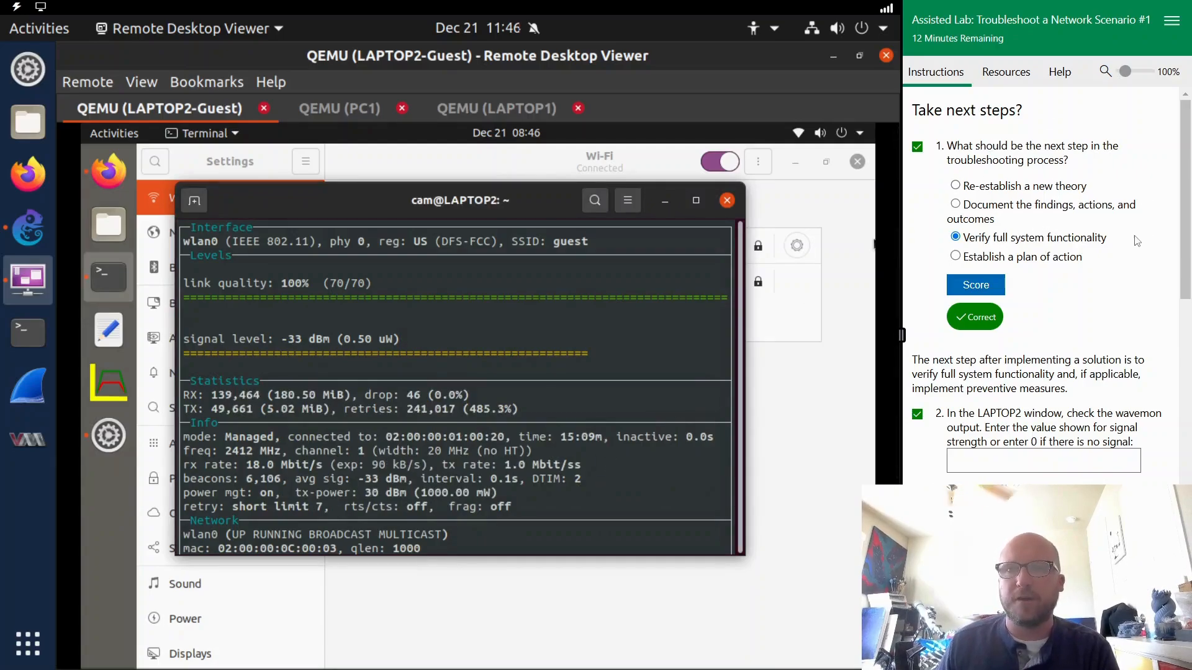
scroll(1067, 308, "down", 2)
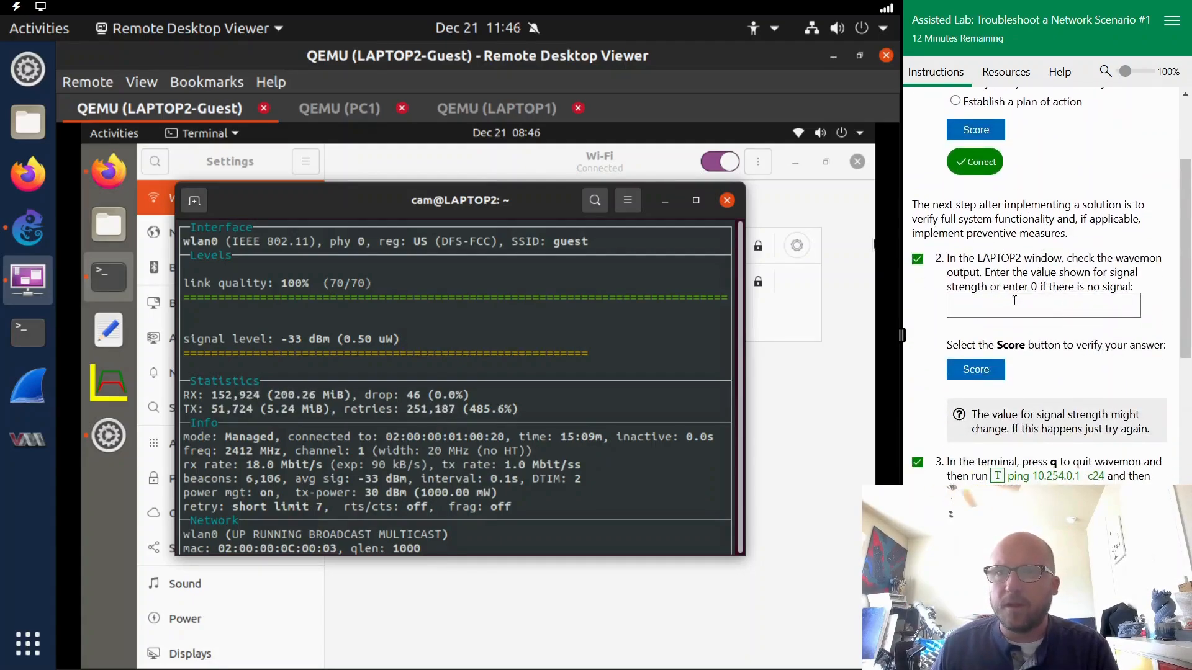
left_click(975, 307)
type("-33")
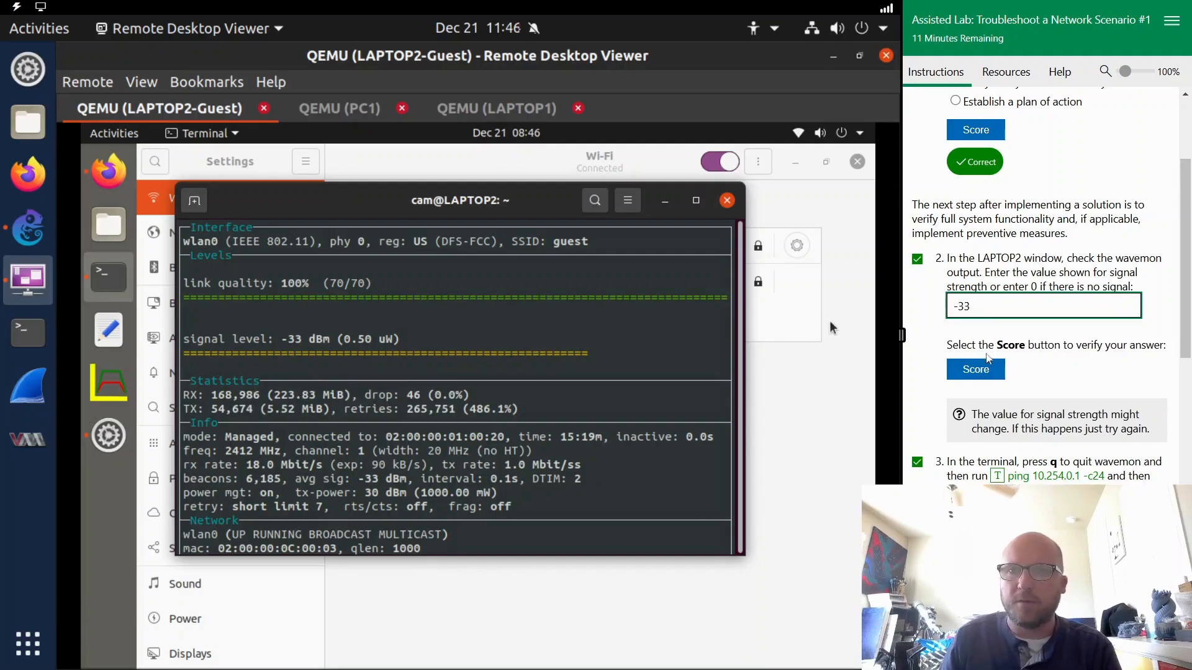
left_click(975, 370)
scroll(1061, 370, "down", 2)
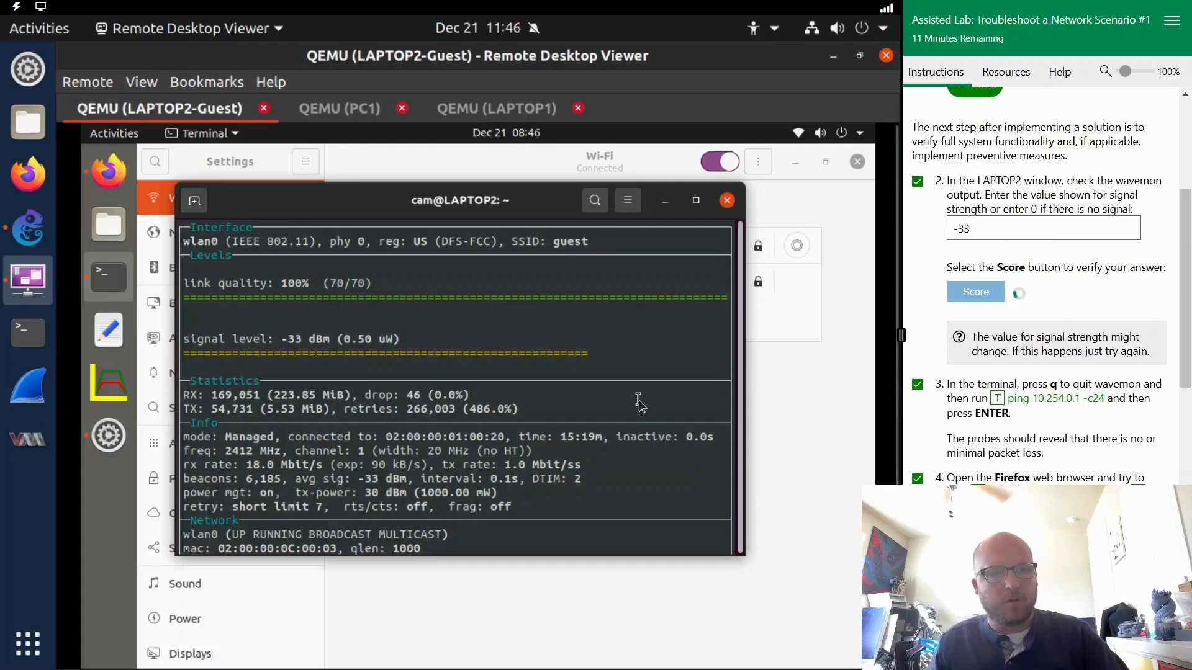
- Quit wavemon in the LAPTOP2 terminal and run ping 10.254.0.1 -c24
key("q")
scroll(991, 427, "down", 1)
scroll(990, 426, "down", 1)
left_click(1048, 384)
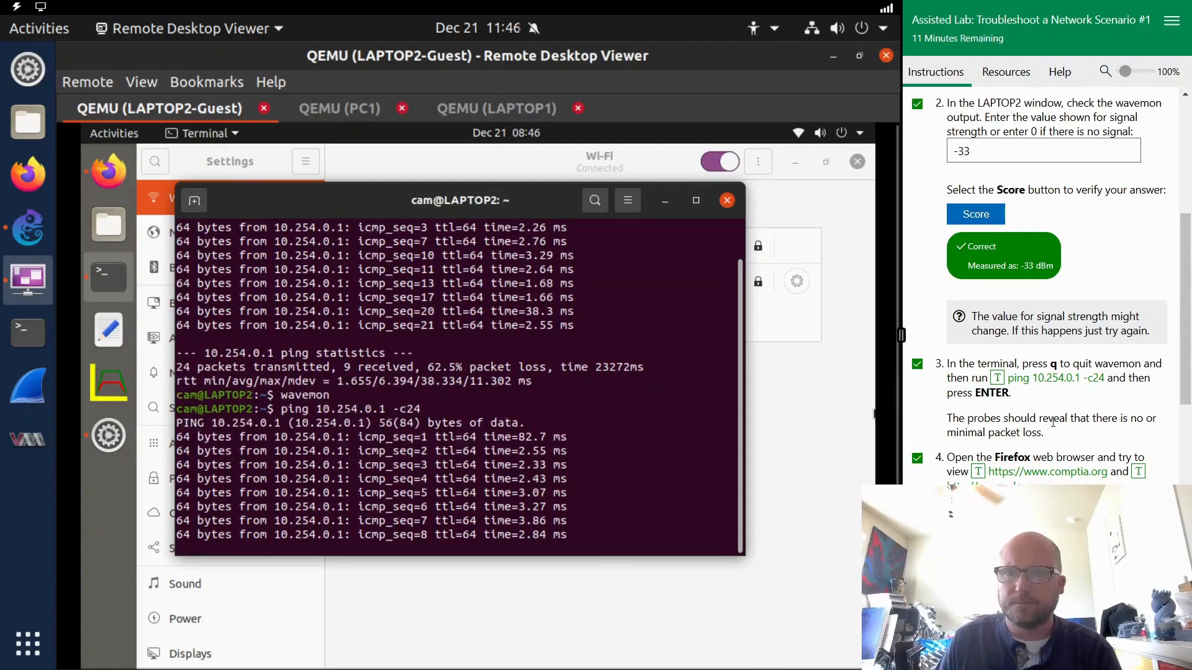
scroll(1062, 418, "down", 3)
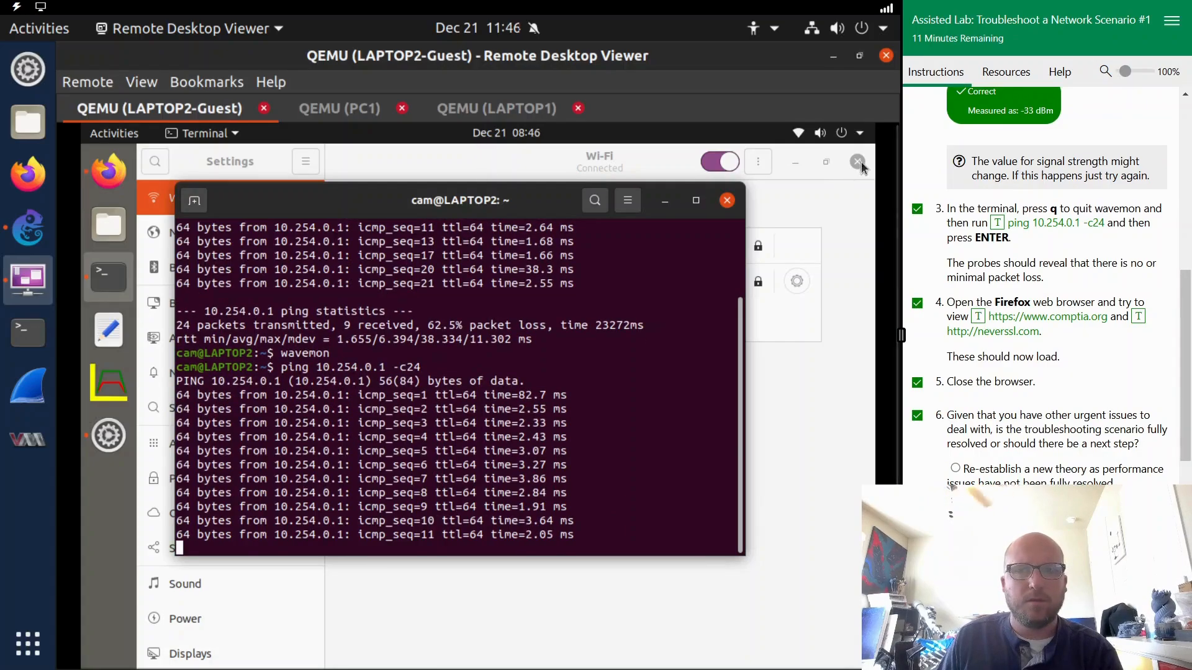
left_click(783, 286)
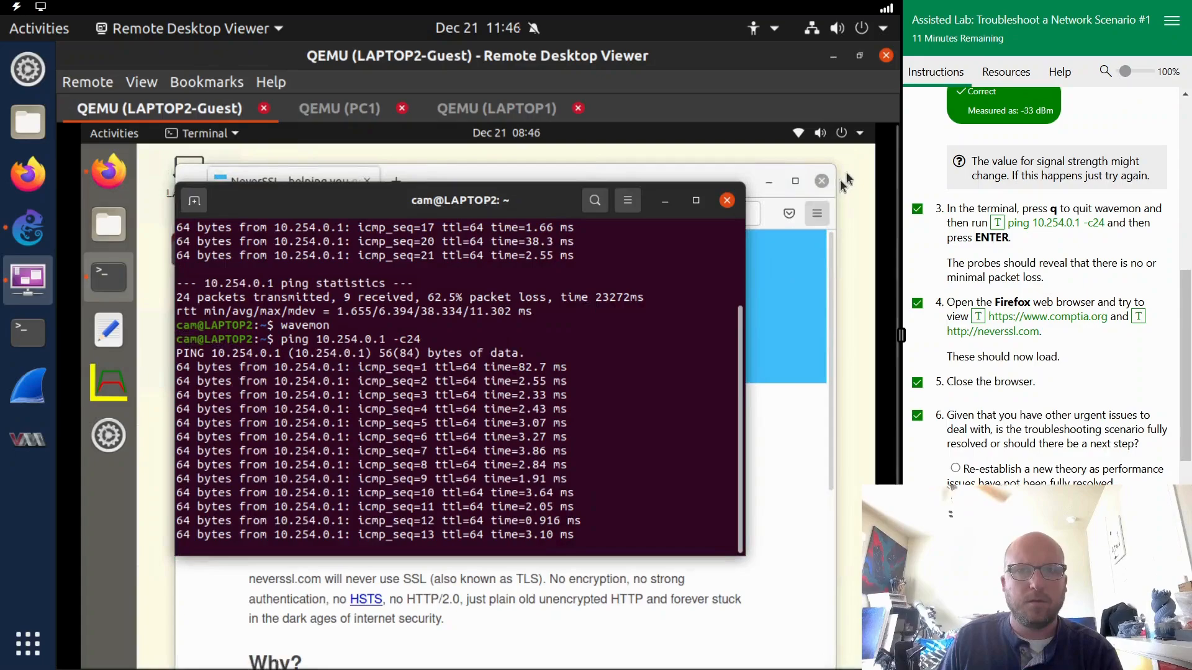
left_click(782, 364)
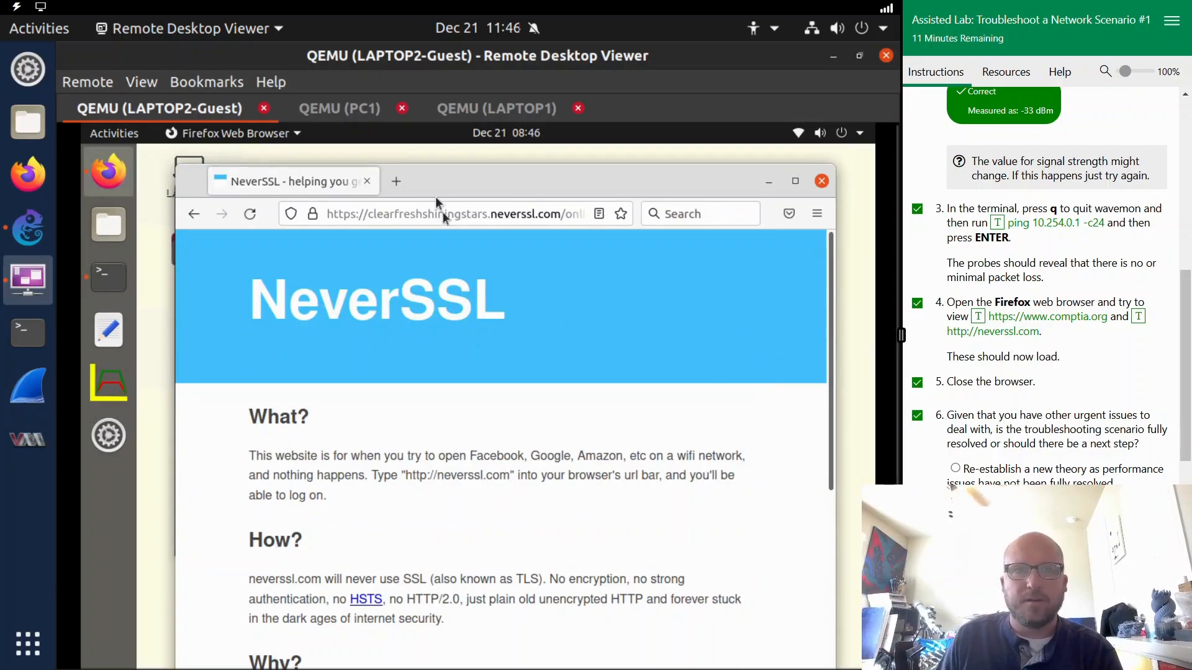
left_click(481, 219)
left_click(977, 317)
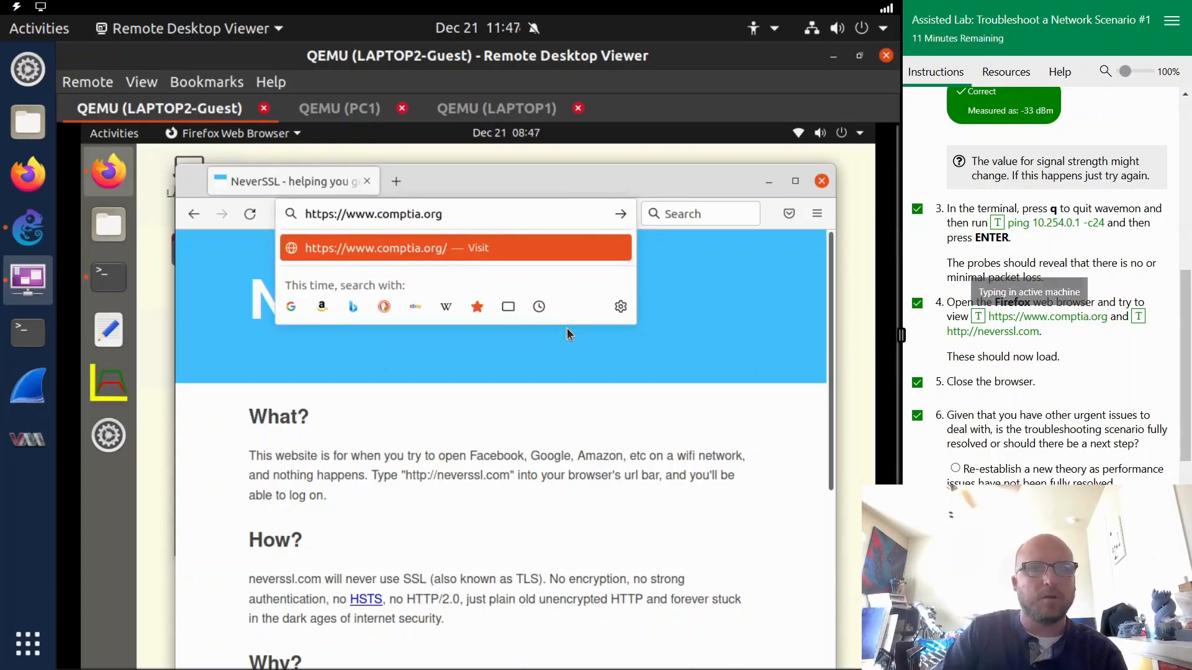
key("Return")
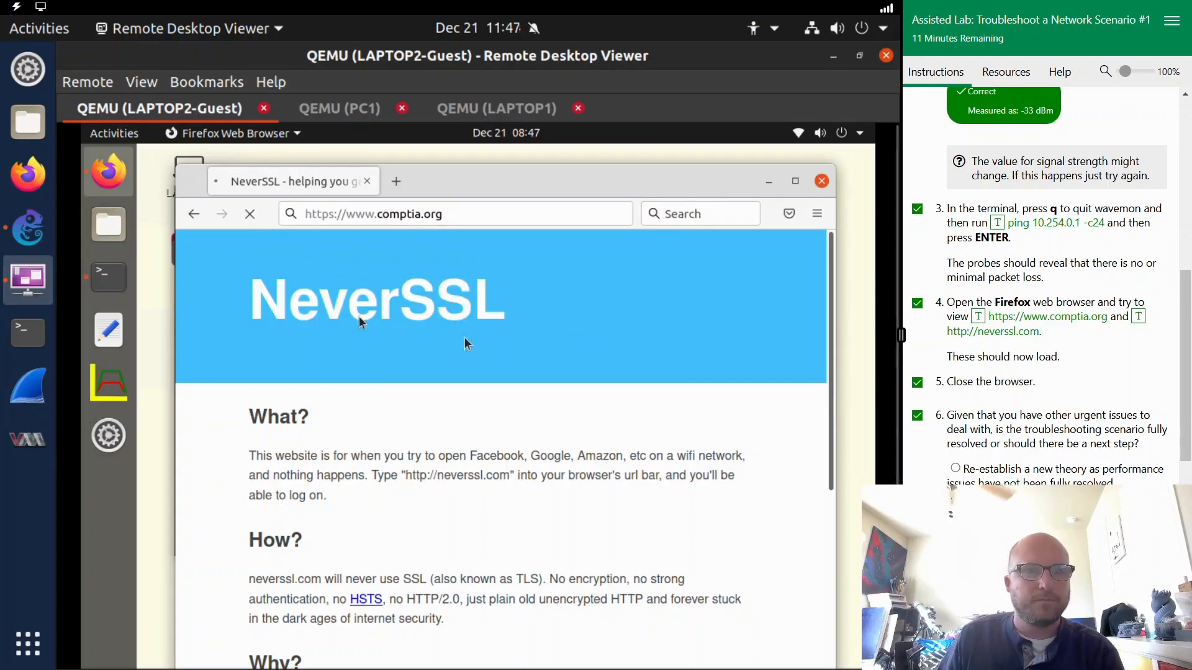
- Check the packet loss in the ping statistics in the LAPTOP2 terminal
left_click(107, 289)
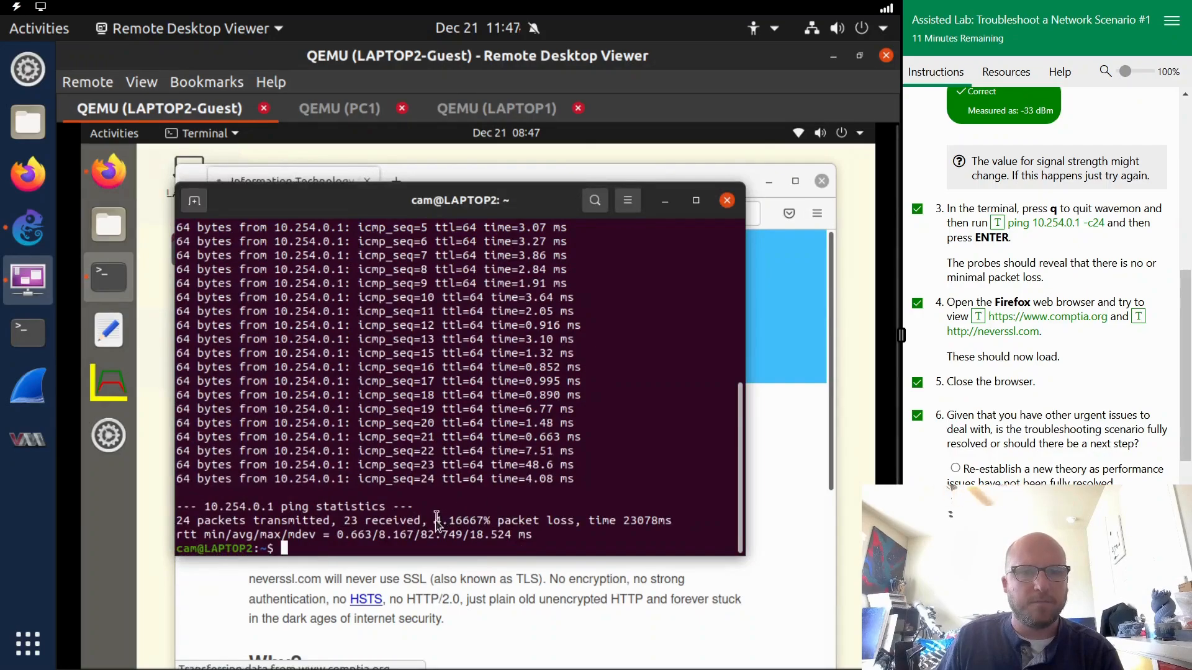
left_click_drag(435, 520, 540, 521)
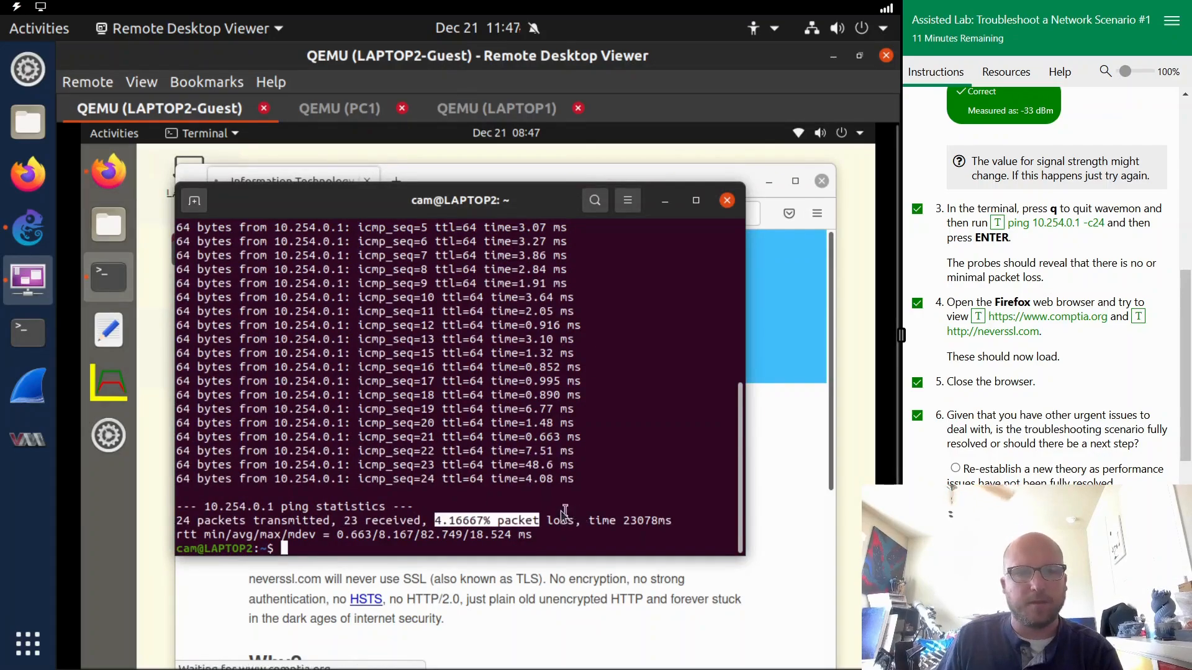
left_click(556, 518)
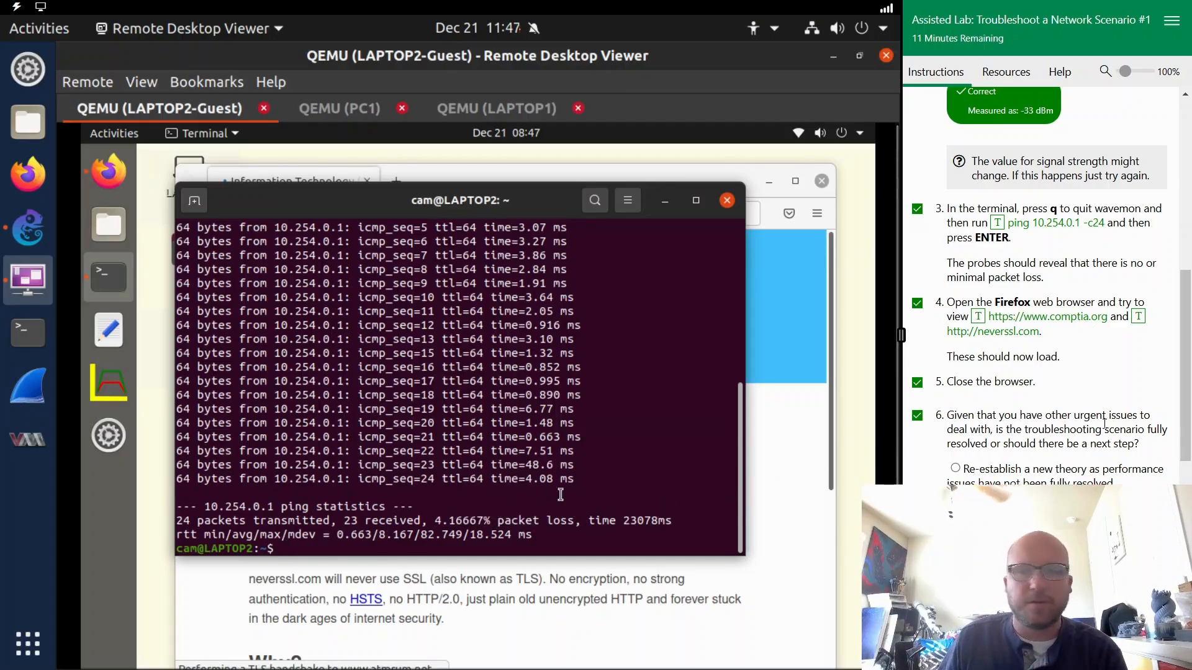
- Bring the CompTIA page back to the front to check its loading, and advance the lab to the comprehensive questions
scroll(1092, 404, "down", 3)
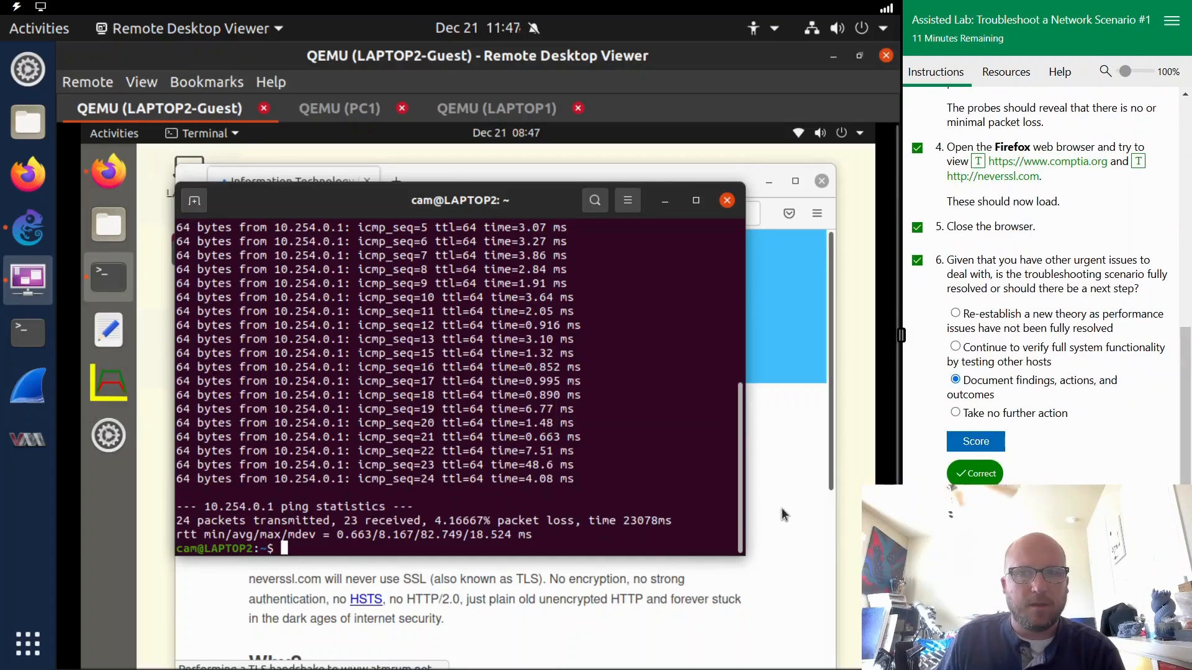
left_click(776, 446)
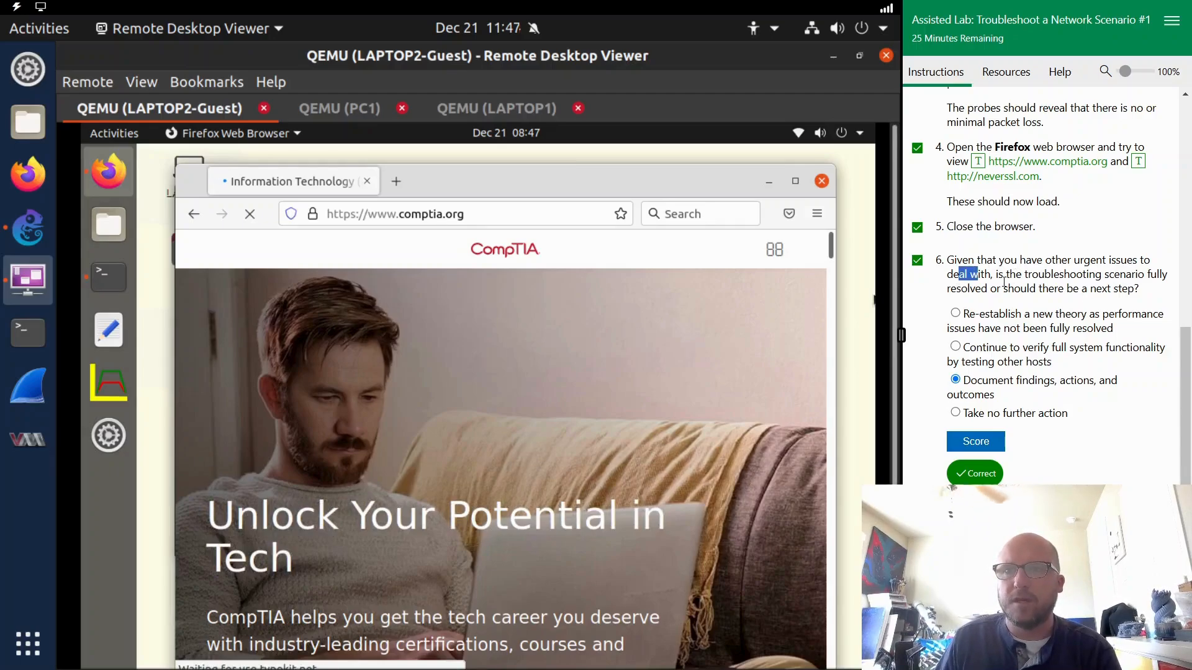
left_click(1046, 292)
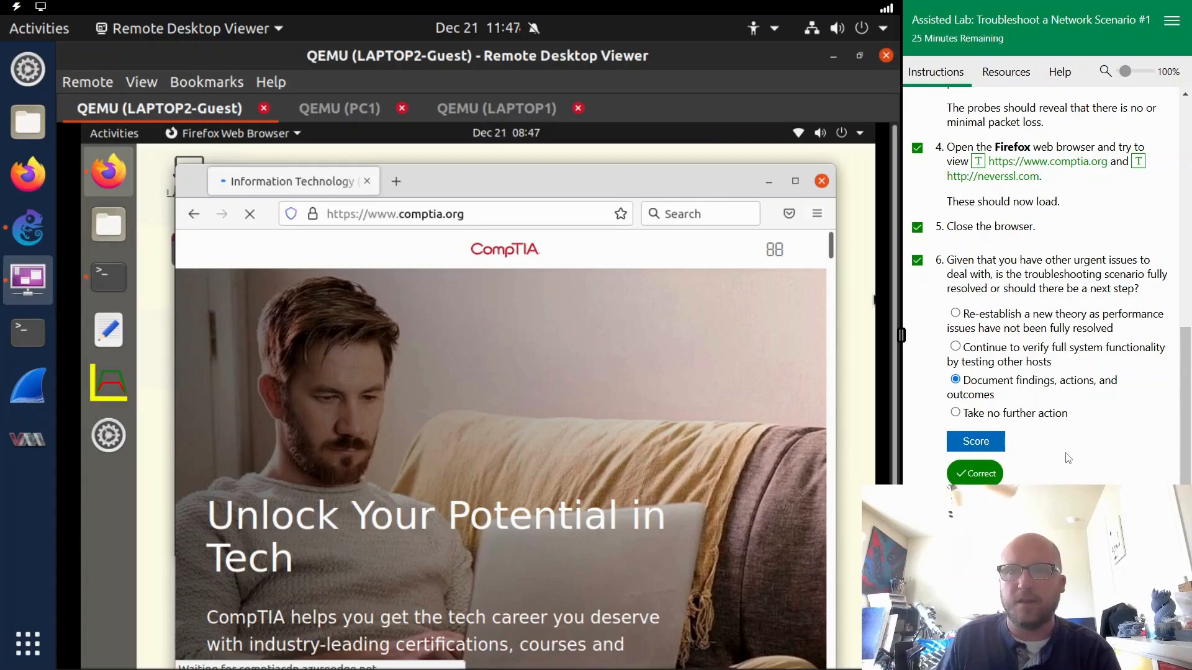
scroll(1068, 458, "down", 3)
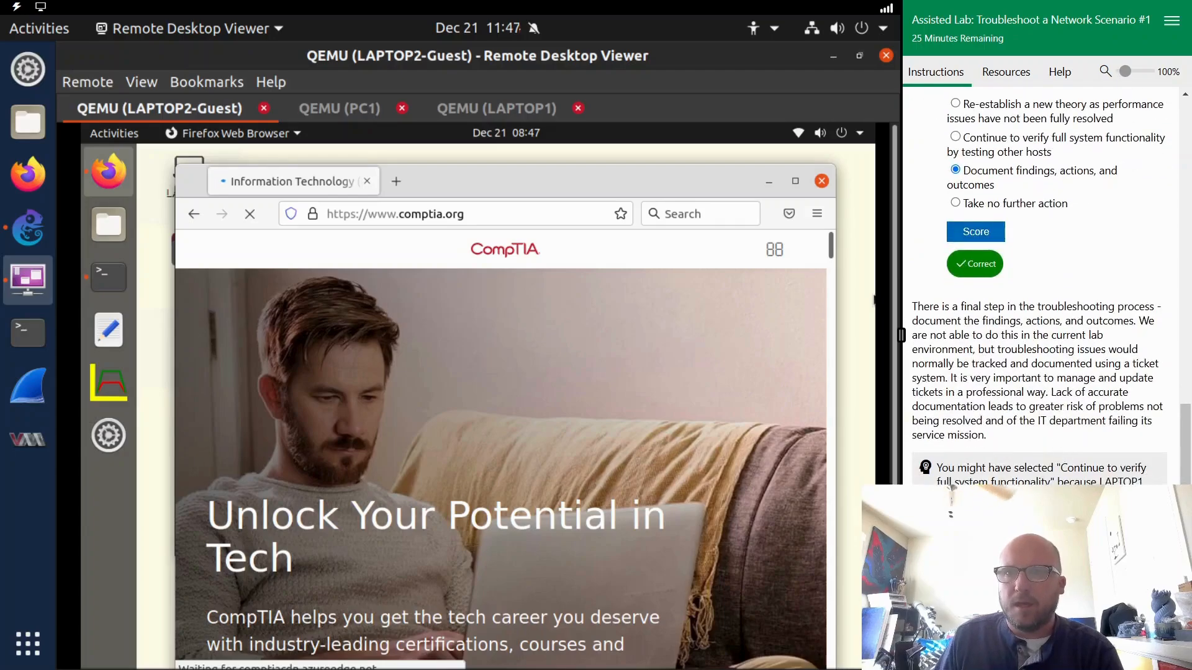
left_click(1131, 654)
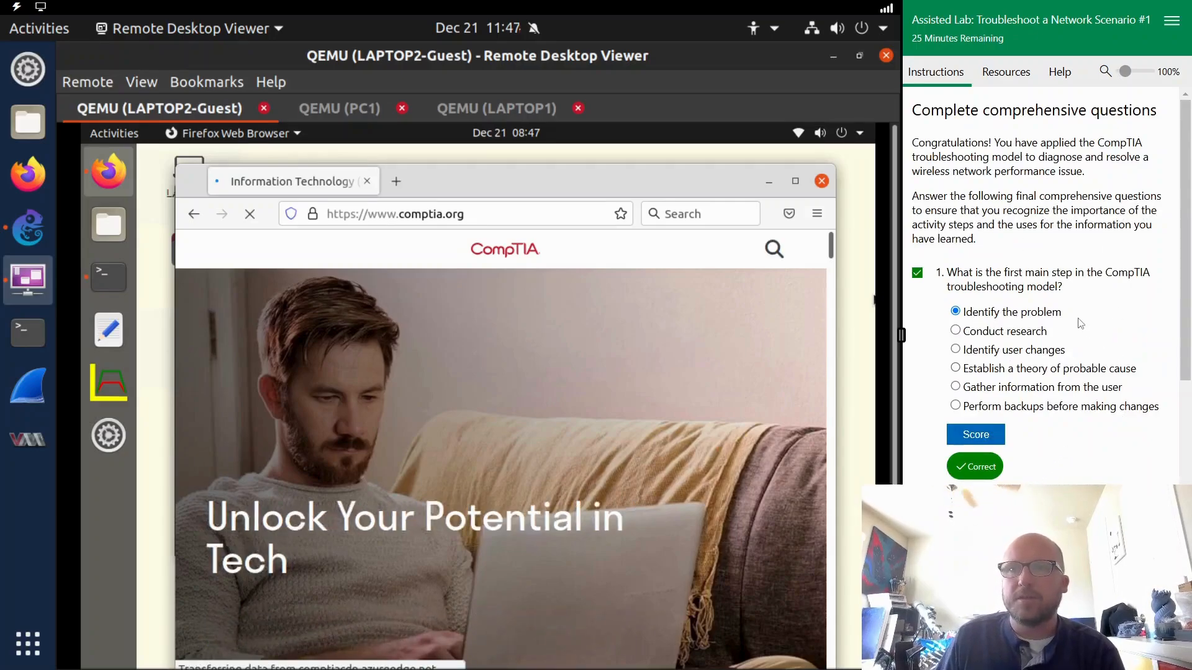
- Review the answered comprehensive questions on troubleshooting stages and signal strength, and move on to the Troubleshoot a Network Scenario #2 lab
left_click_drag(973, 272, 1104, 296)
left_click(1088, 292)
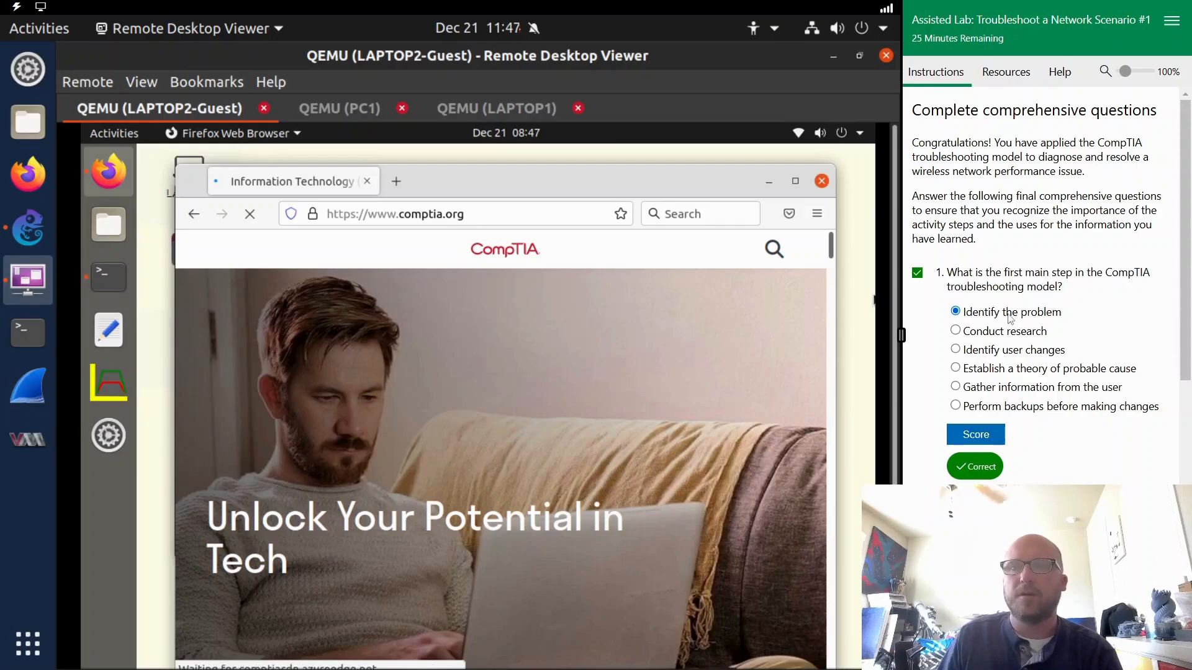
scroll(1161, 352, "down", 4)
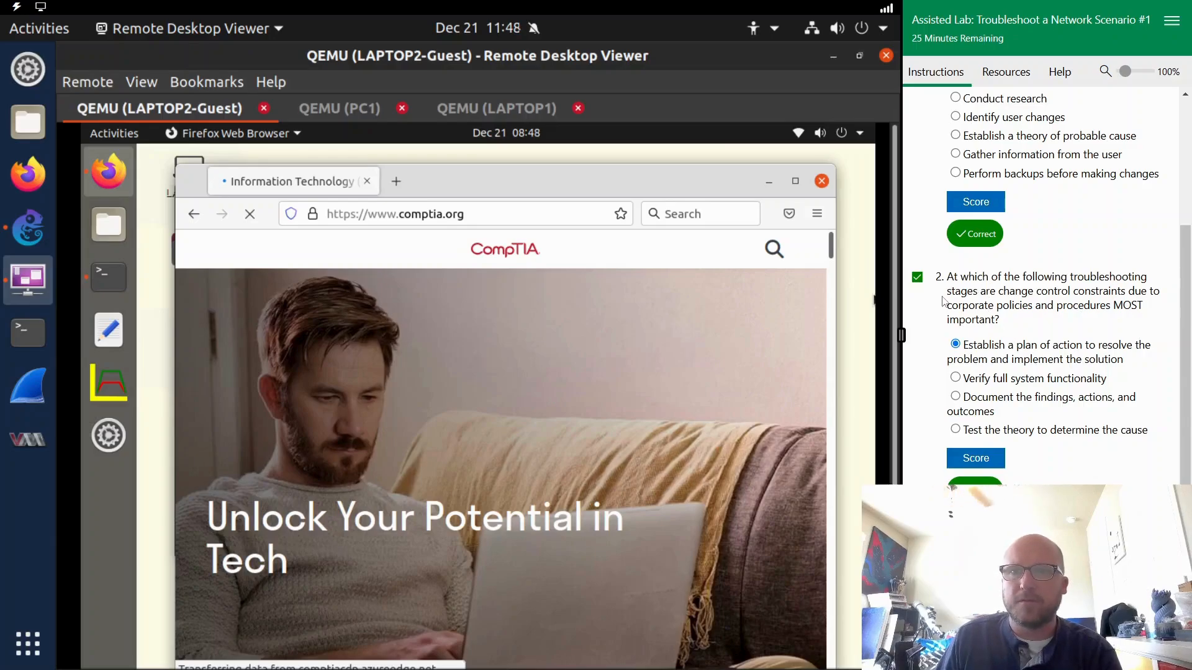
left_click_drag(989, 292, 1049, 292)
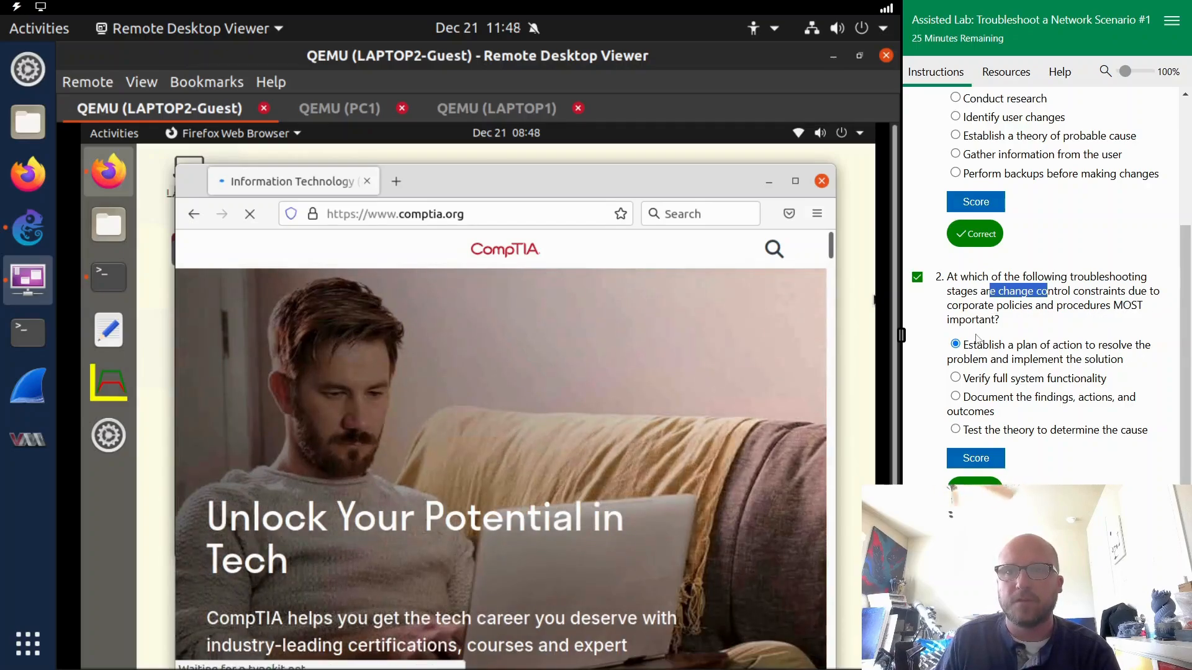
left_click(993, 350)
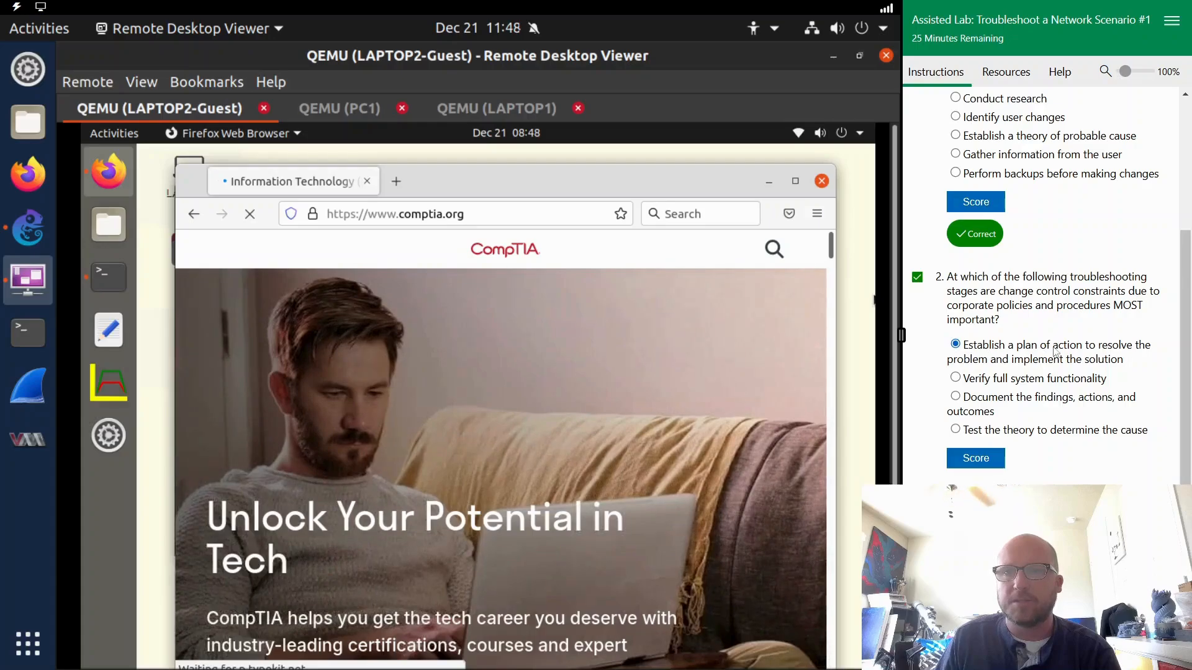
scroll(1111, 394, "down", 1)
scroll(1111, 392, "down", 1)
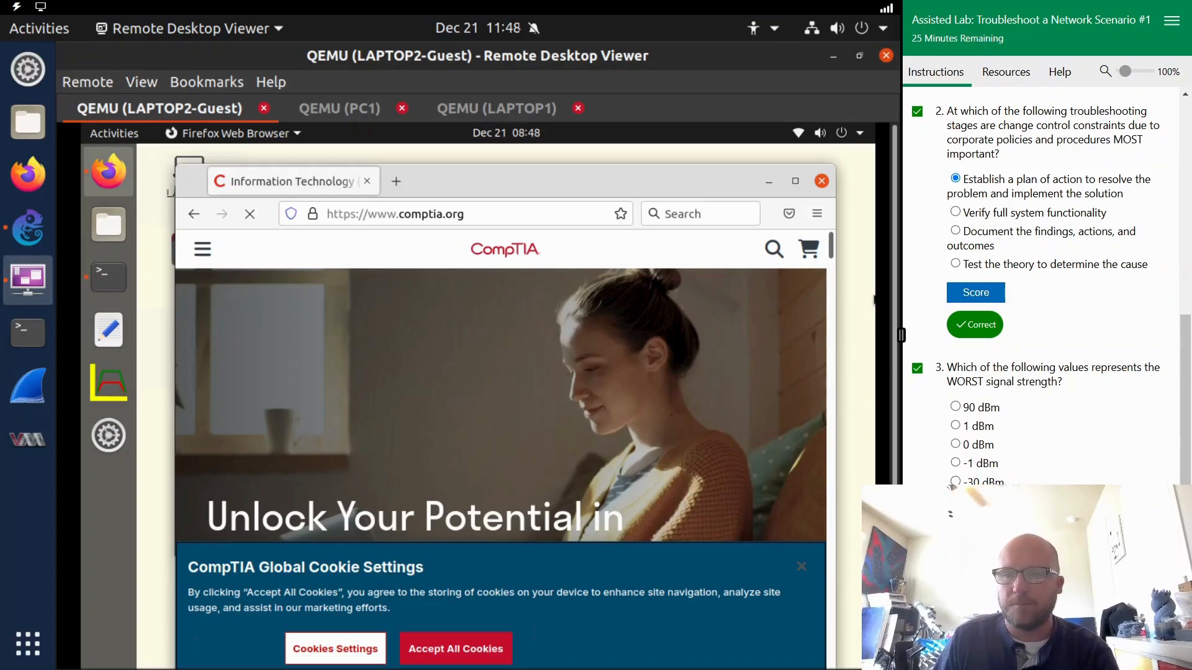
left_click(1155, 653)
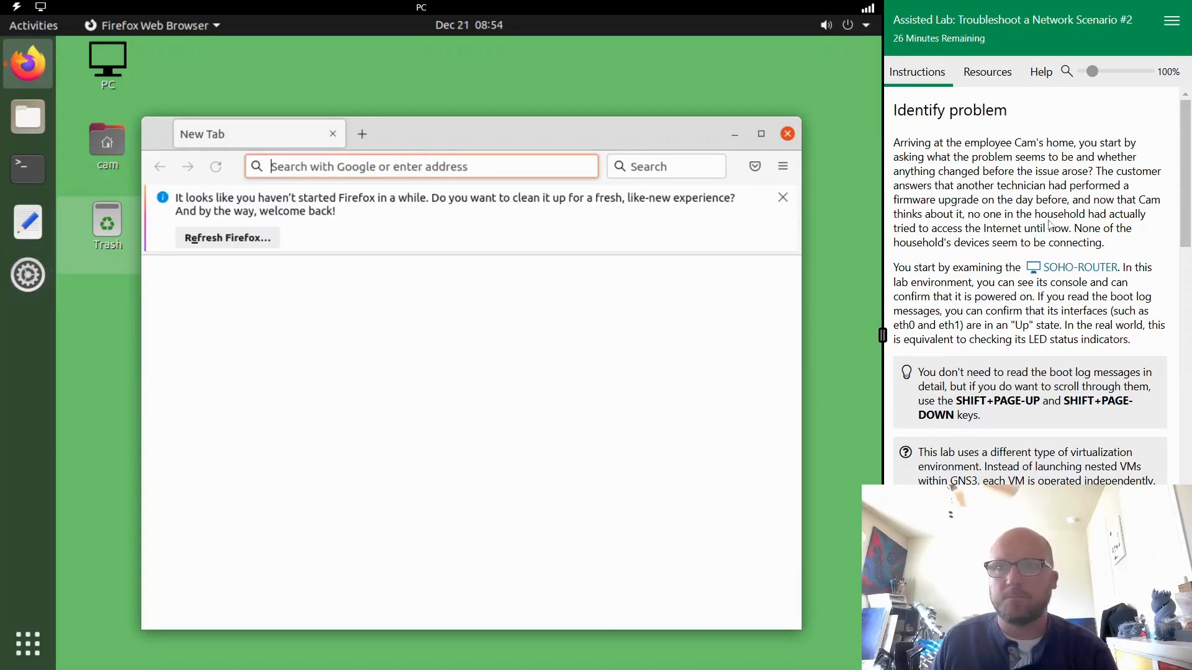
- Read the Identify problem background on the firmware upgrade and the household's connection trouble
left_click_drag(946, 159, 1064, 194)
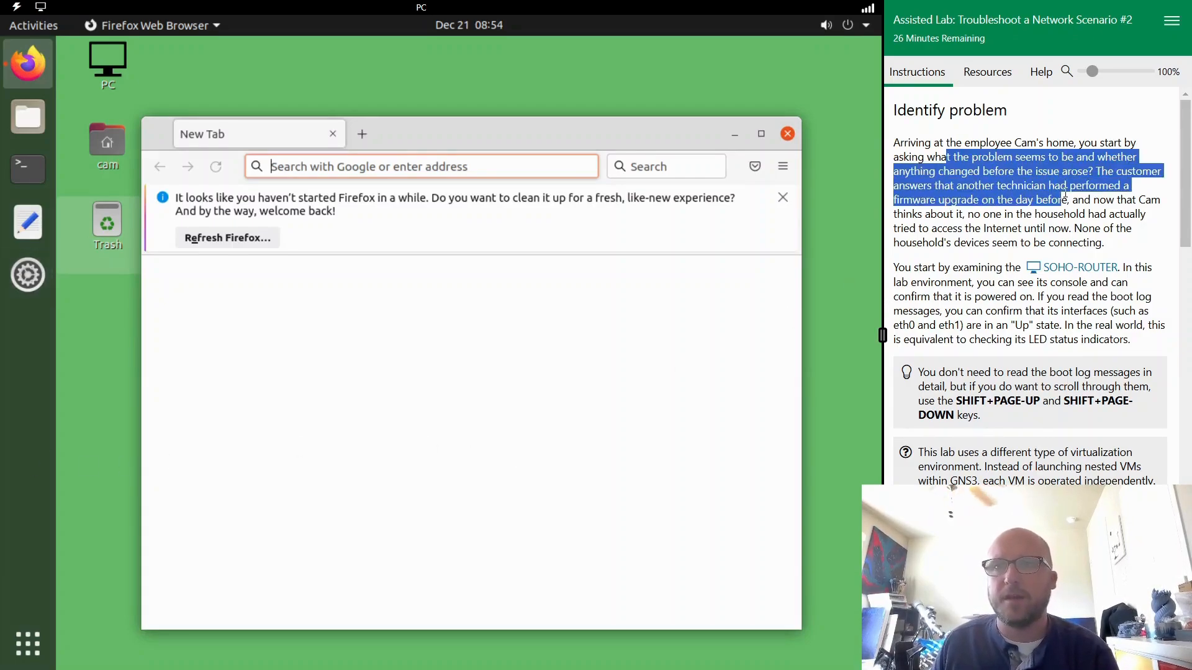
left_click(974, 189)
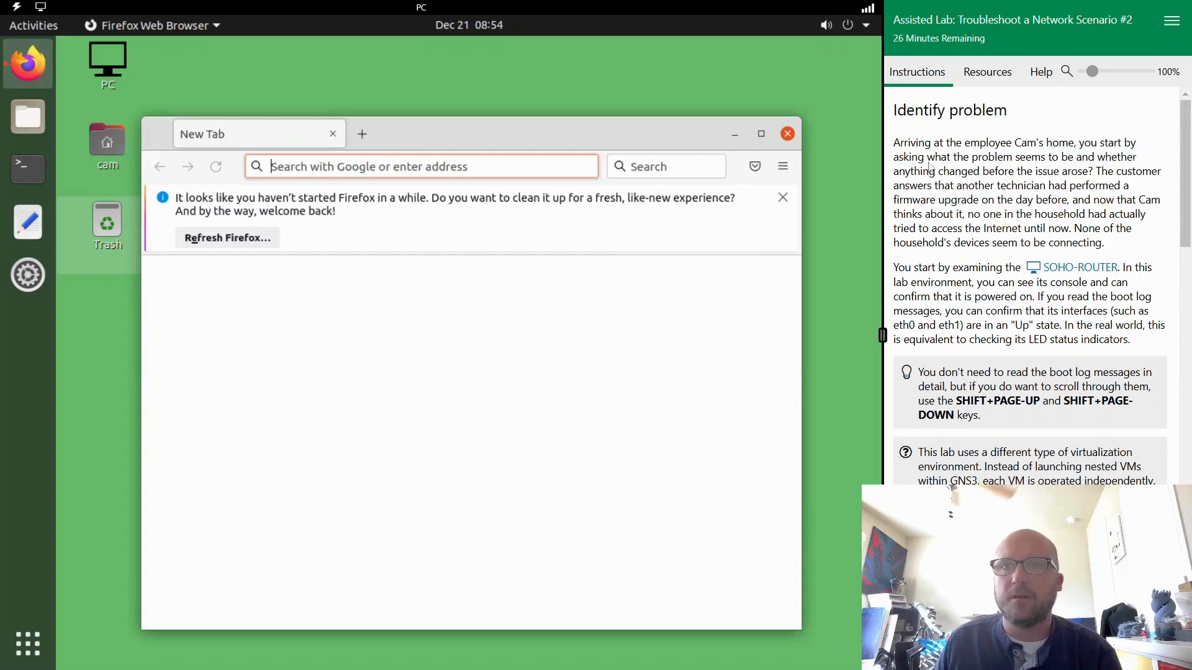
left_click_drag(929, 140, 1104, 143)
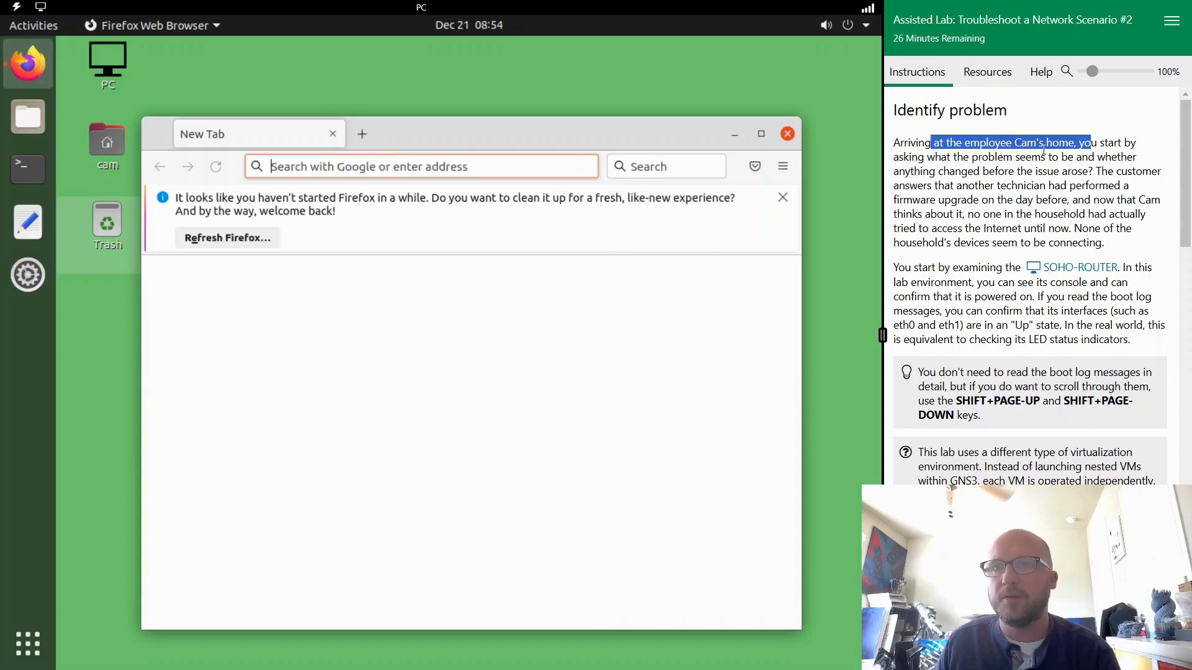
left_click(999, 192)
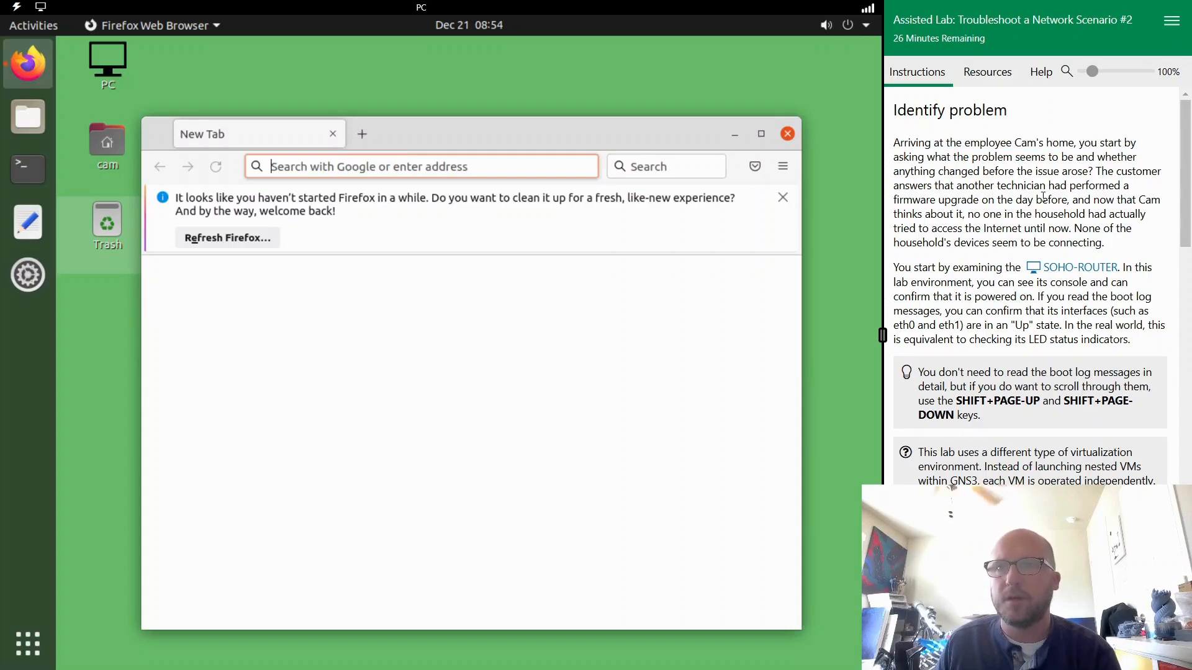
left_click_drag(993, 210, 1040, 207)
left_click(1065, 209)
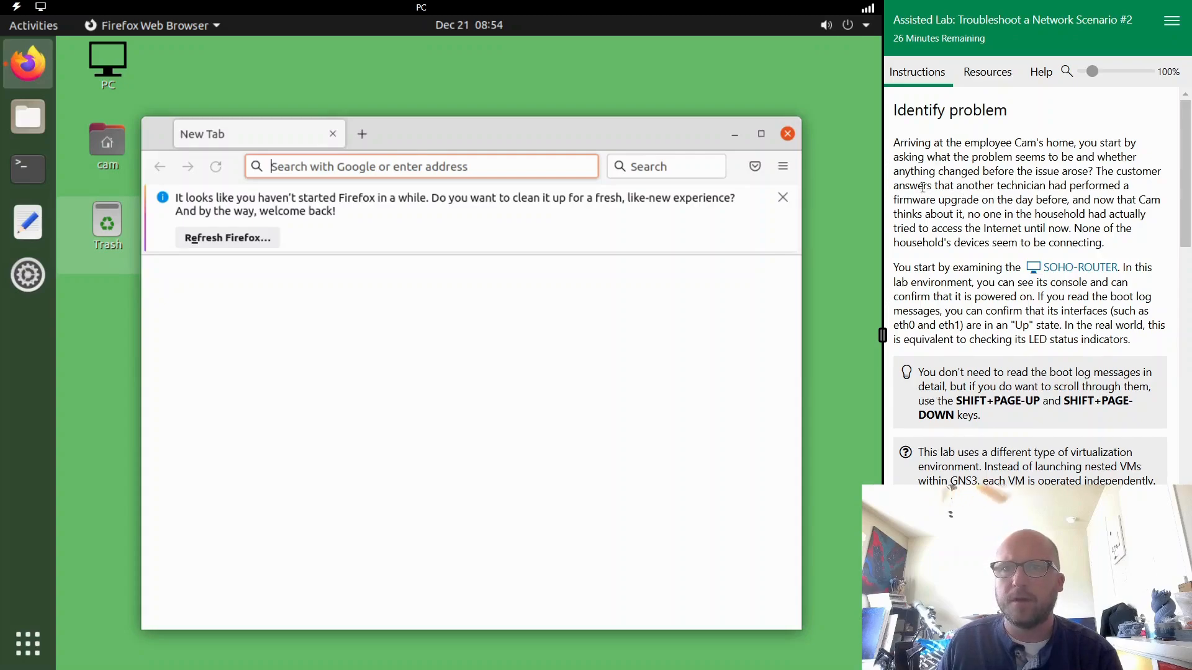
left_click_drag(923, 186, 1108, 186)
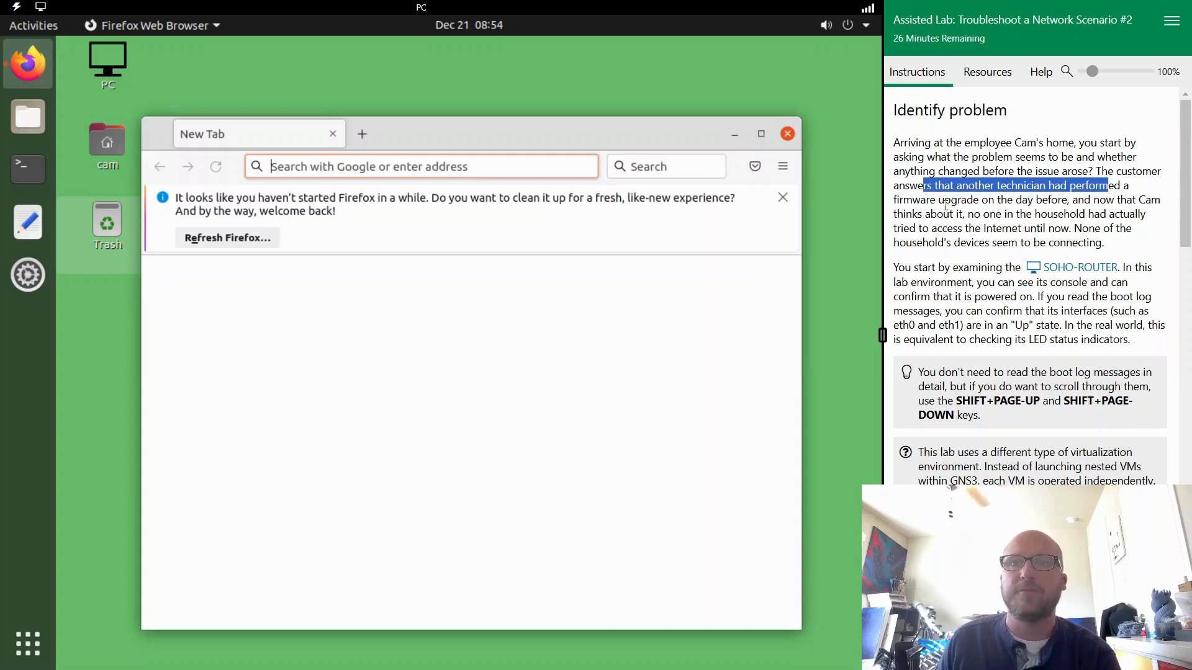
left_click(1118, 208)
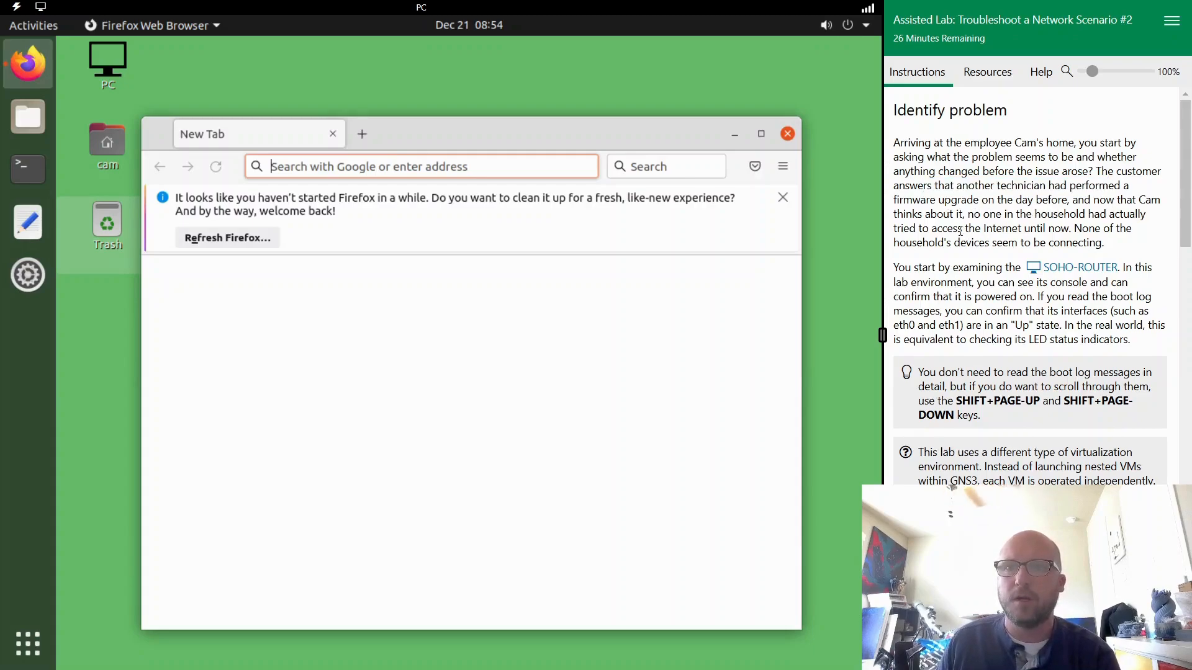
left_click_drag(954, 222, 1024, 228)
left_click(1065, 229)
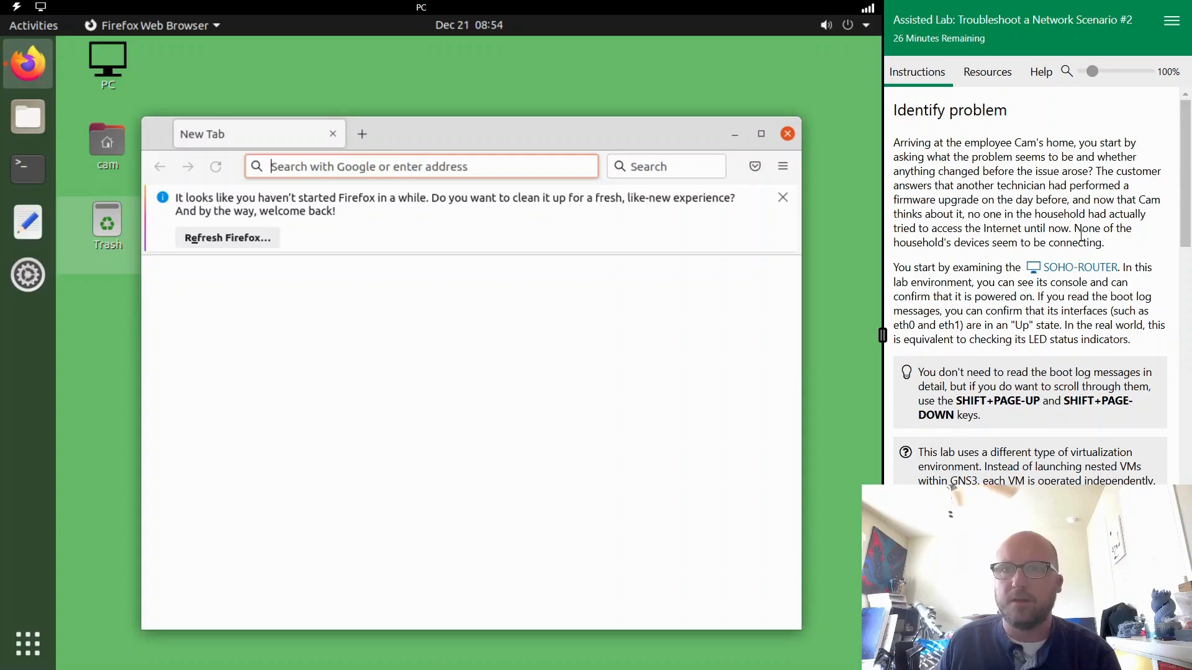
- Review the SOHO-ROUTER notes and the tasks for checking the home PC's cabling and wired network settings
scroll(986, 246, "down", 5)
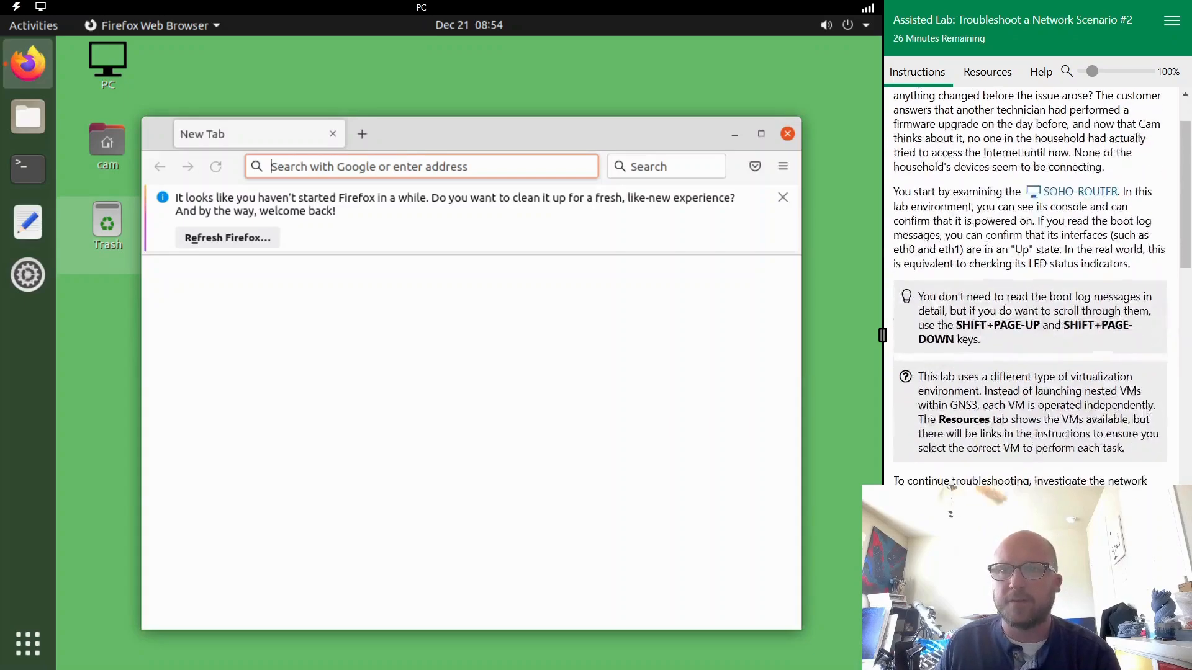
scroll(986, 246, "up", 3)
scroll(986, 246, "up", 2)
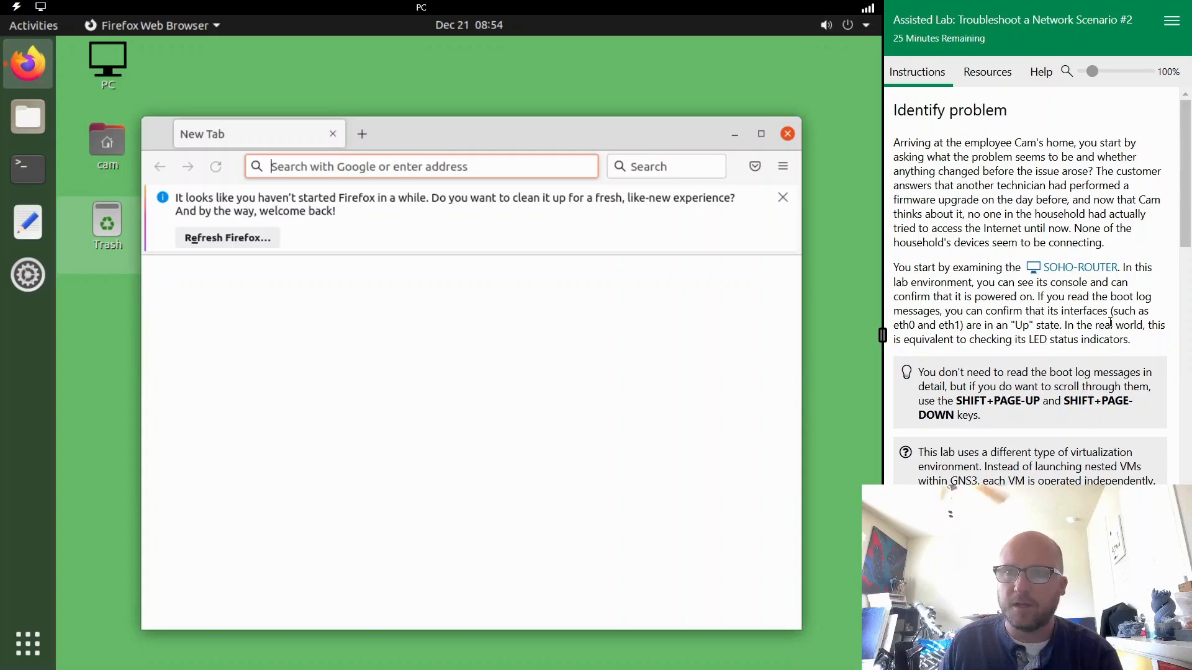
scroll(1085, 340, "down", 3)
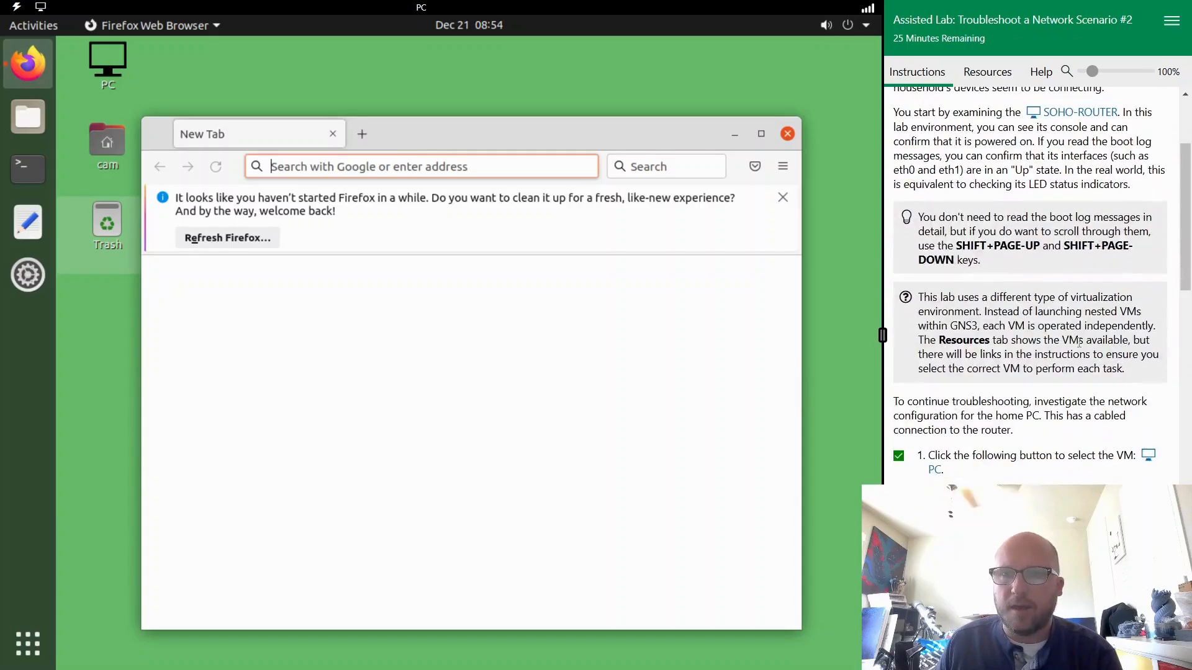
scroll(1079, 342, "down", 4)
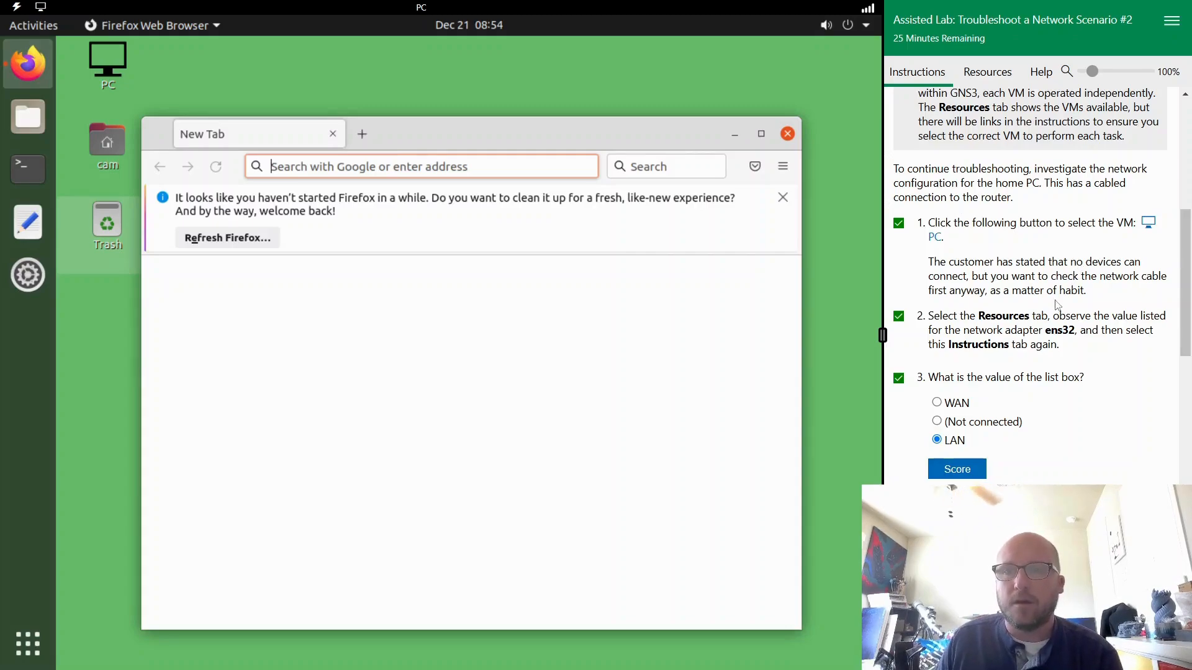
scroll(1064, 298, "down", 8)
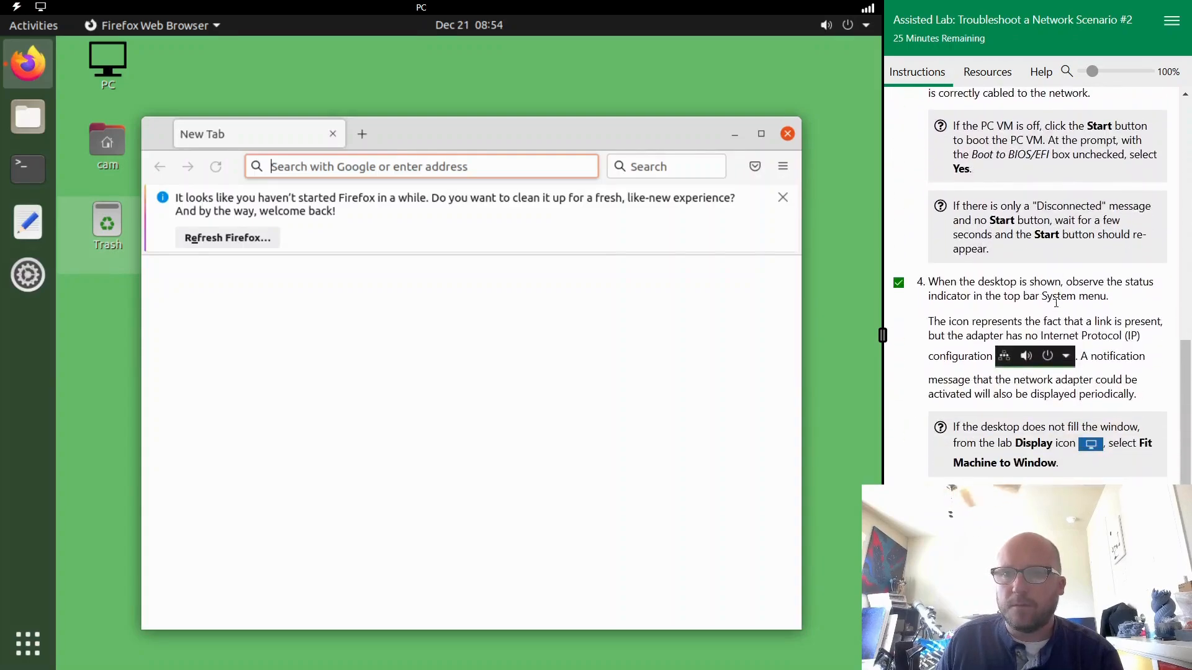
scroll(1057, 304, "down", 1)
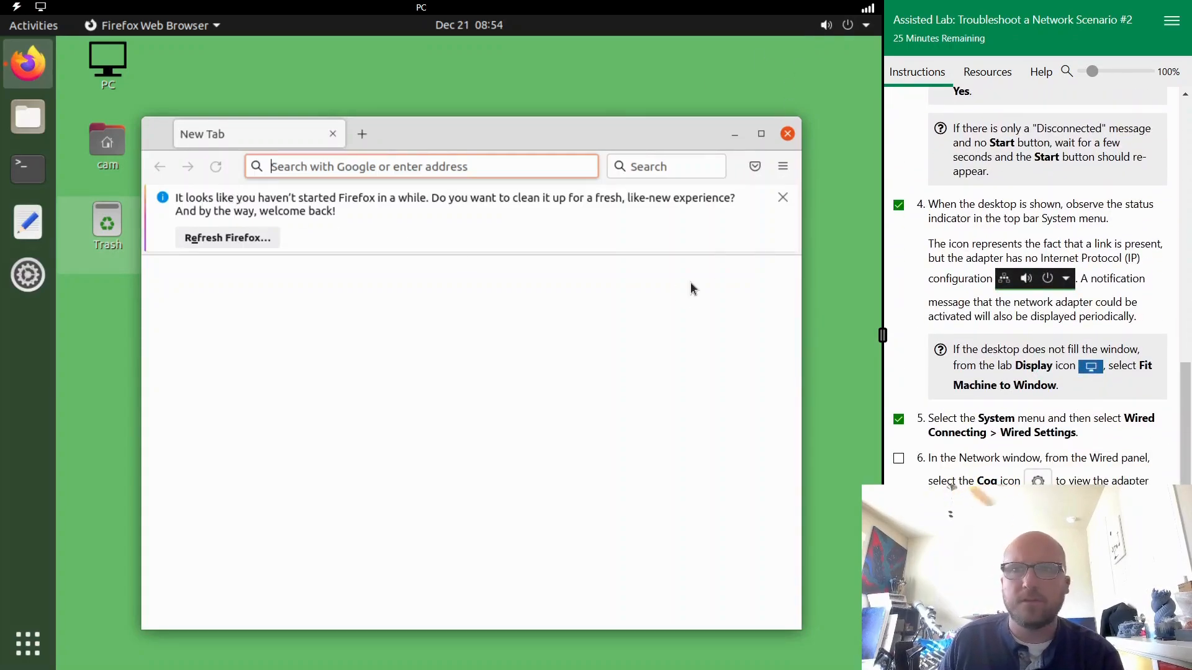
scroll(1111, 239, "up", 1)
scroll(1110, 239, "up", 5)
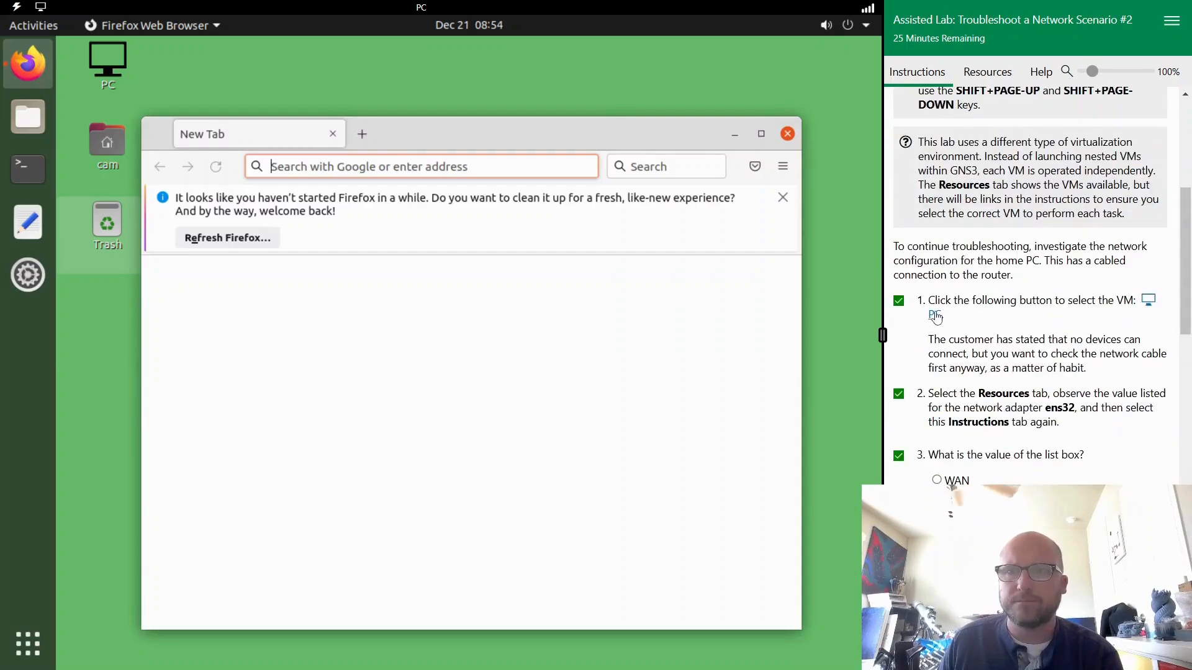
- Review the home PC's cabling and adapter tasks, and open the PC VM's wired network settings
scroll(1053, 307, "down", 10)
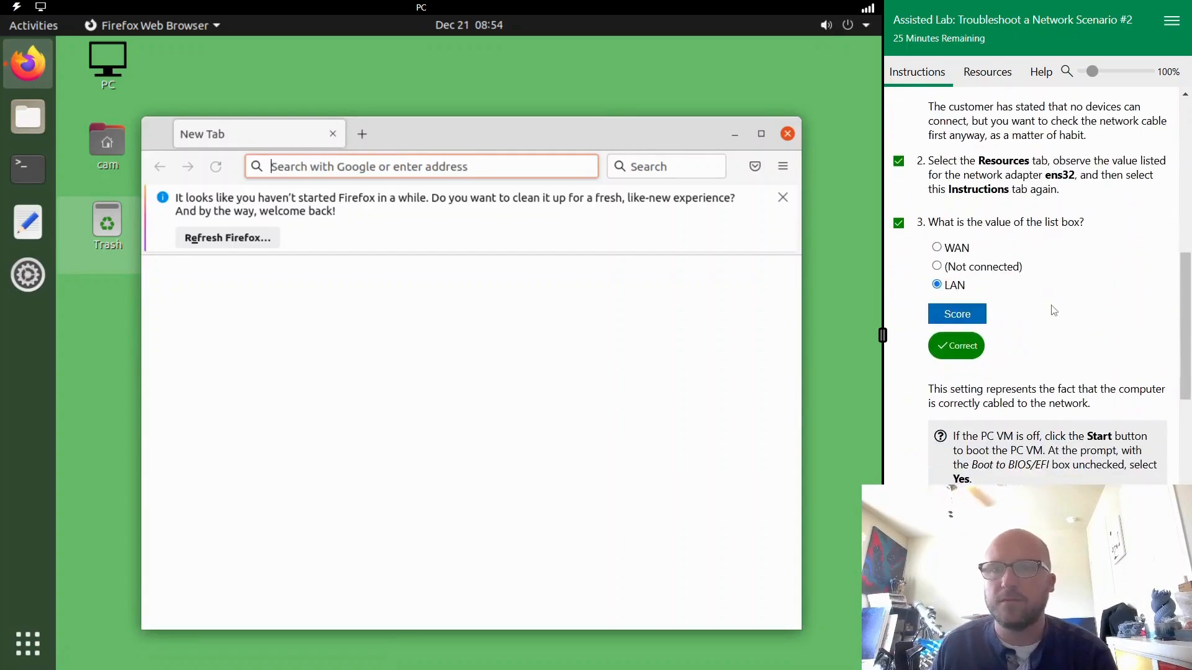
scroll(1052, 308, "down", 6)
scroll(1052, 305, "up", 4)
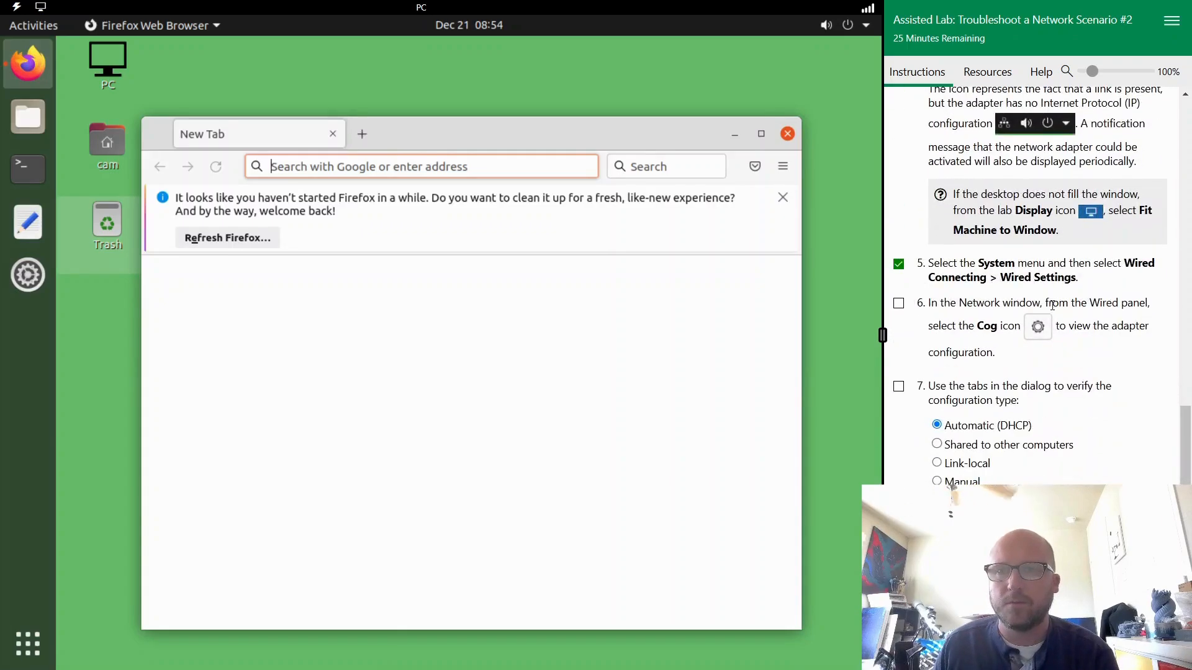
scroll(1054, 310, "up", 4)
scroll(1052, 305, "down", 5)
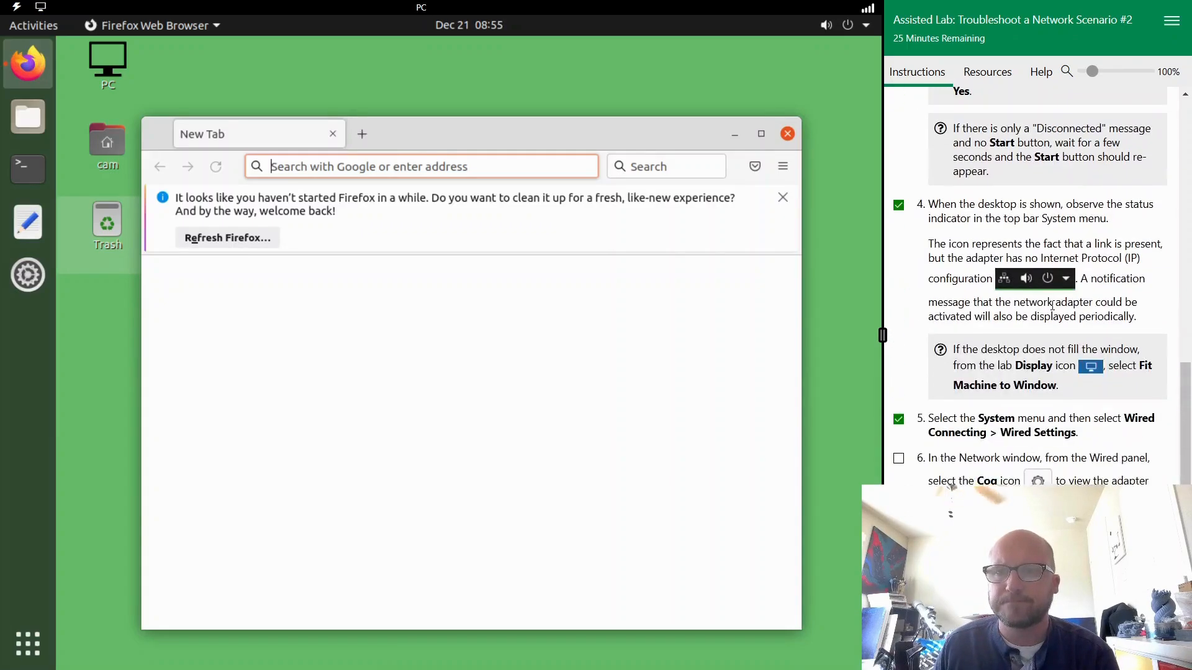
scroll(1052, 306, "down", 4)
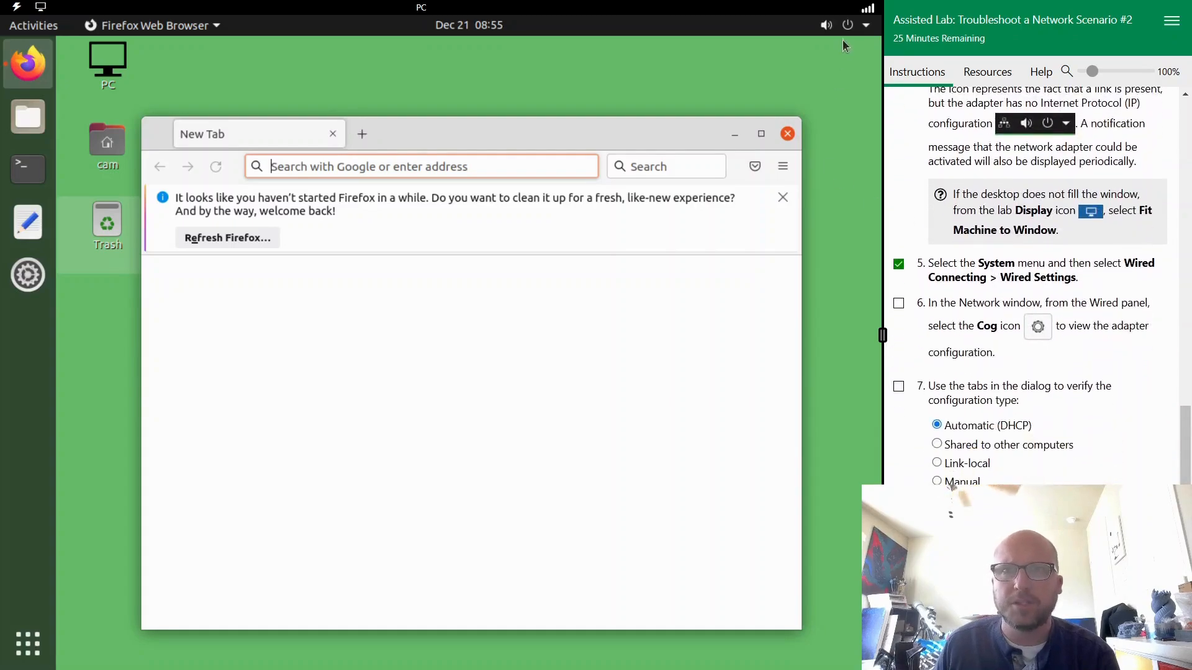
left_click(827, 28)
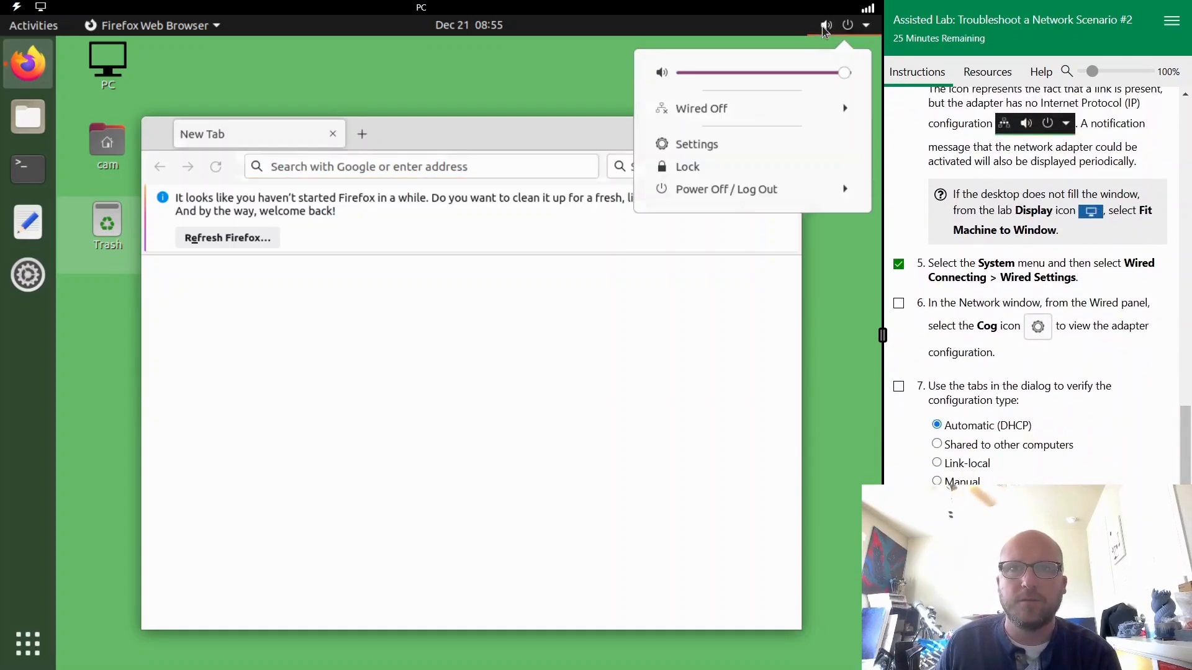
left_click(815, 49)
left_click(827, 25)
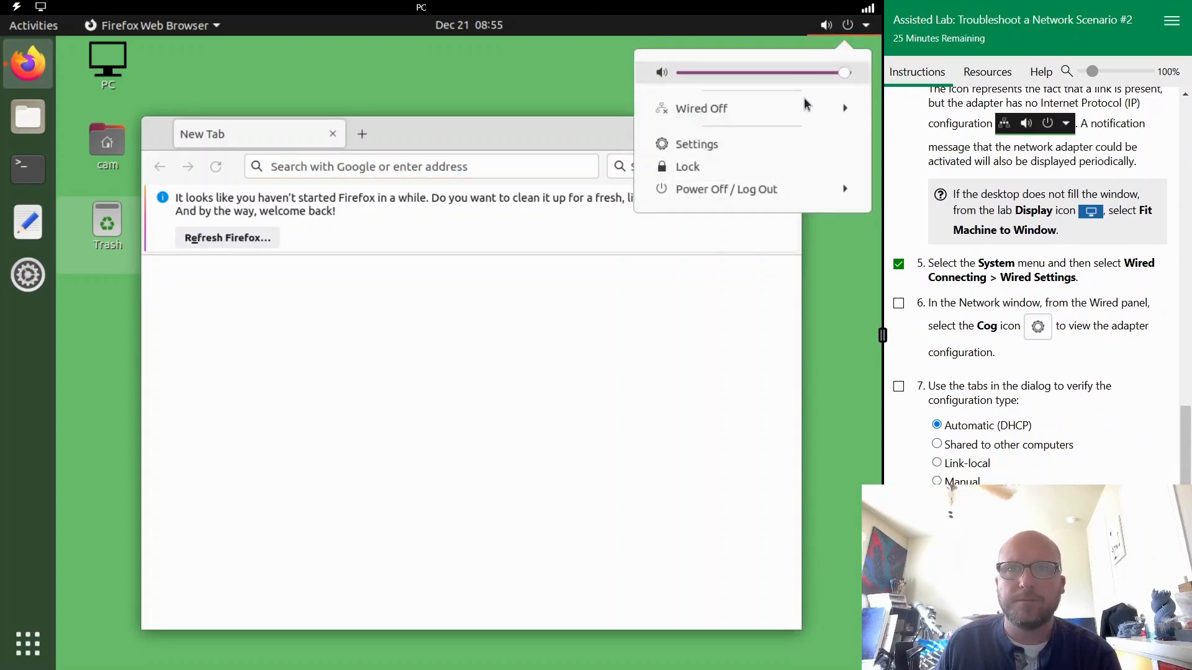
left_click(803, 107)
left_click(697, 162)
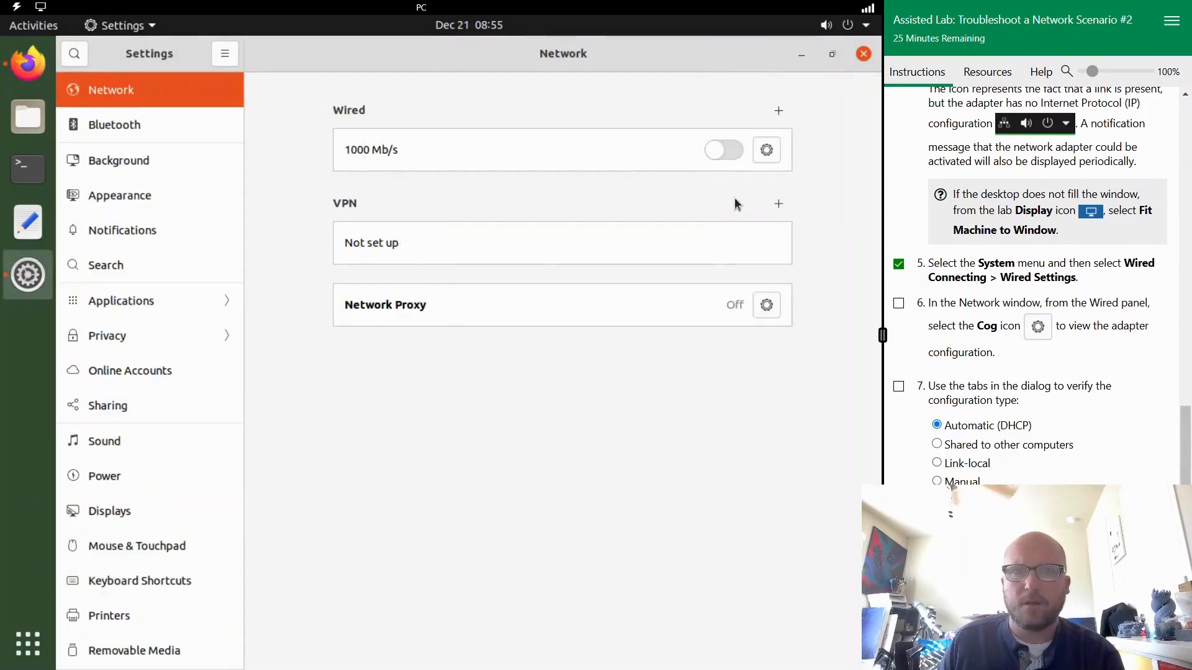
- Inspect the PC wired adapter's Identity and IPv4 configuration, mark tasks 6 and 7 complete, and close the adapter dialog without changes
left_click(767, 149)
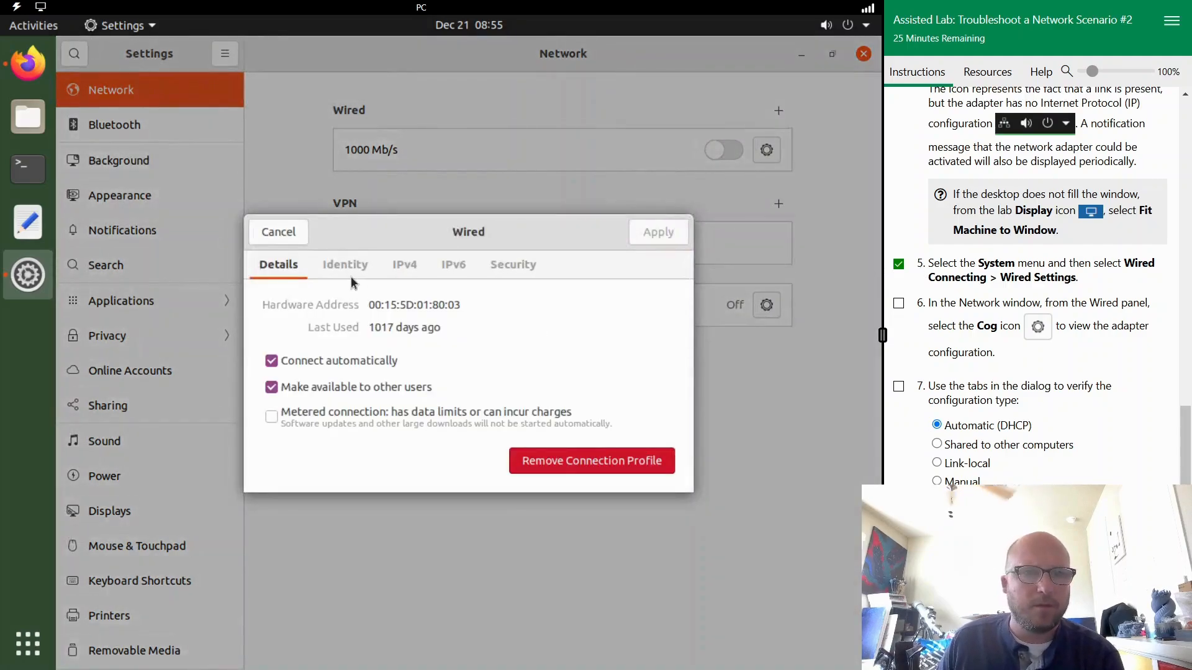
left_click(342, 265)
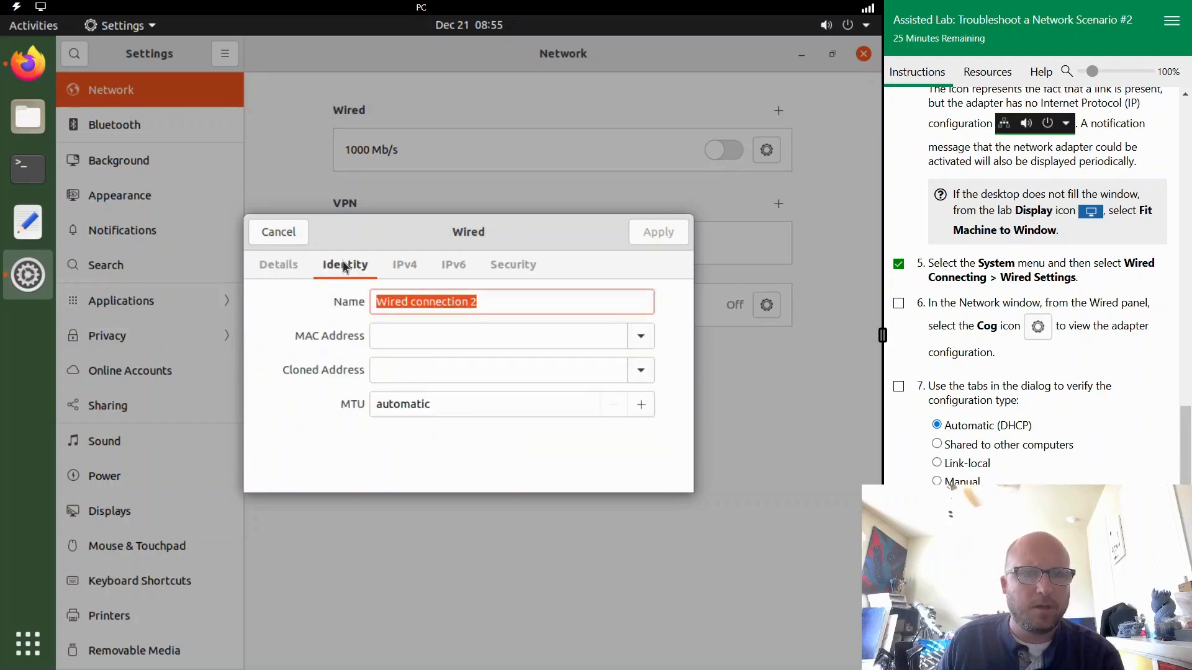
left_click(411, 274)
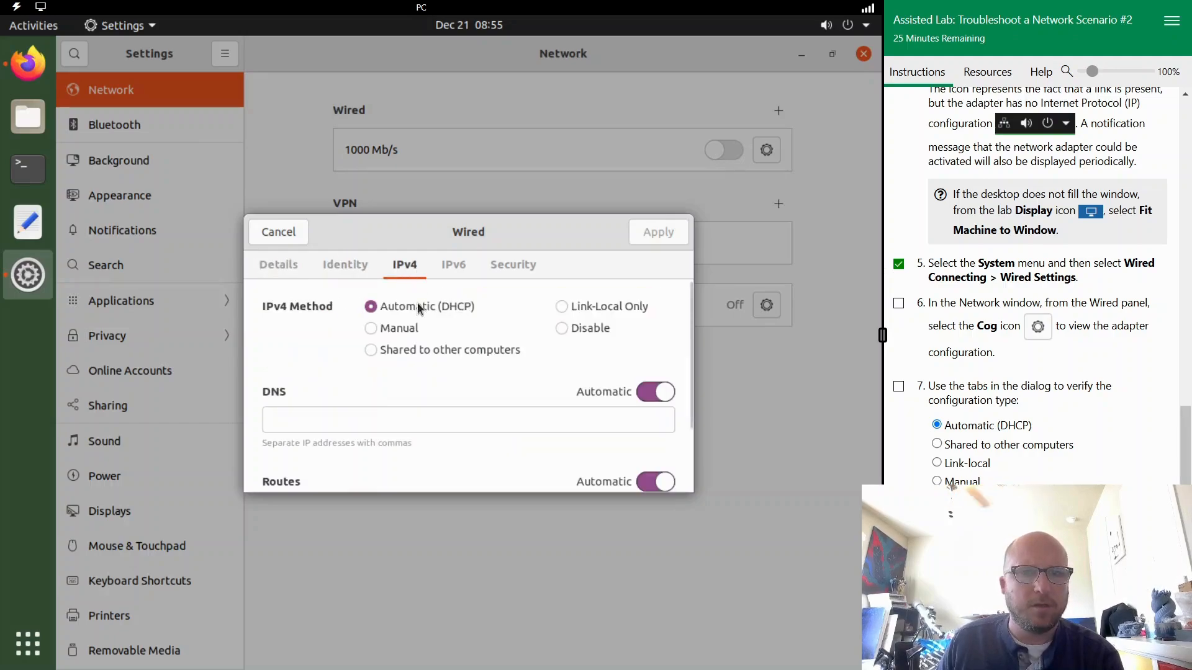
left_click(898, 386)
scroll(1030, 380, "down", 1)
scroll(1041, 388, "down", 3)
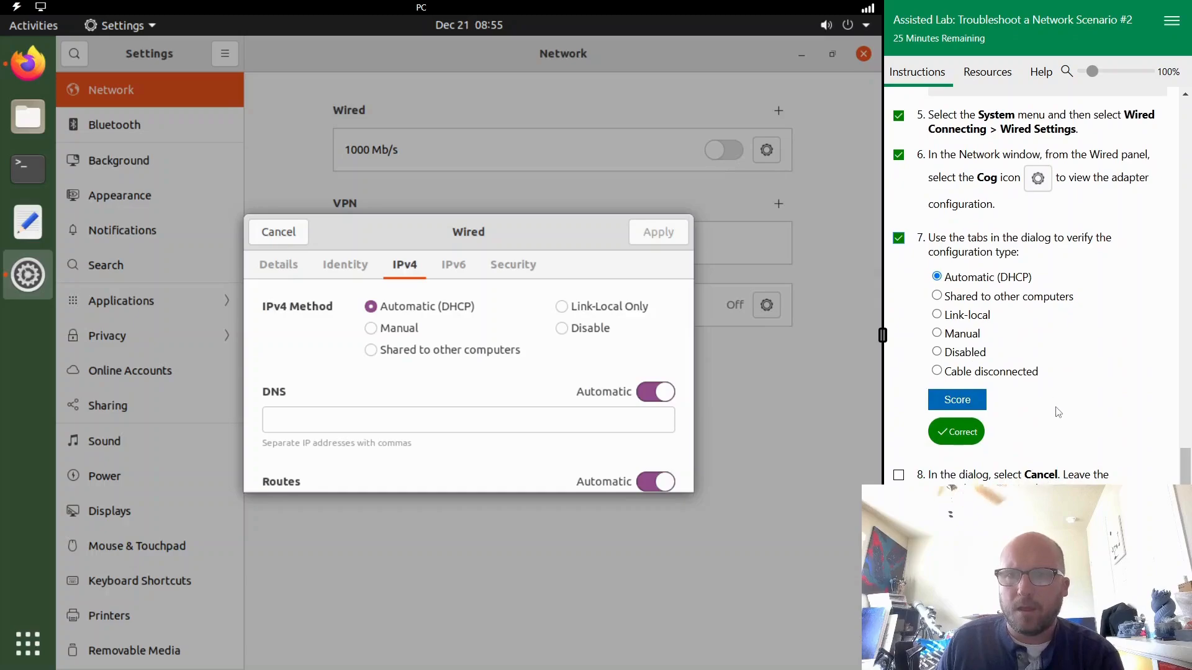
left_click(285, 240)
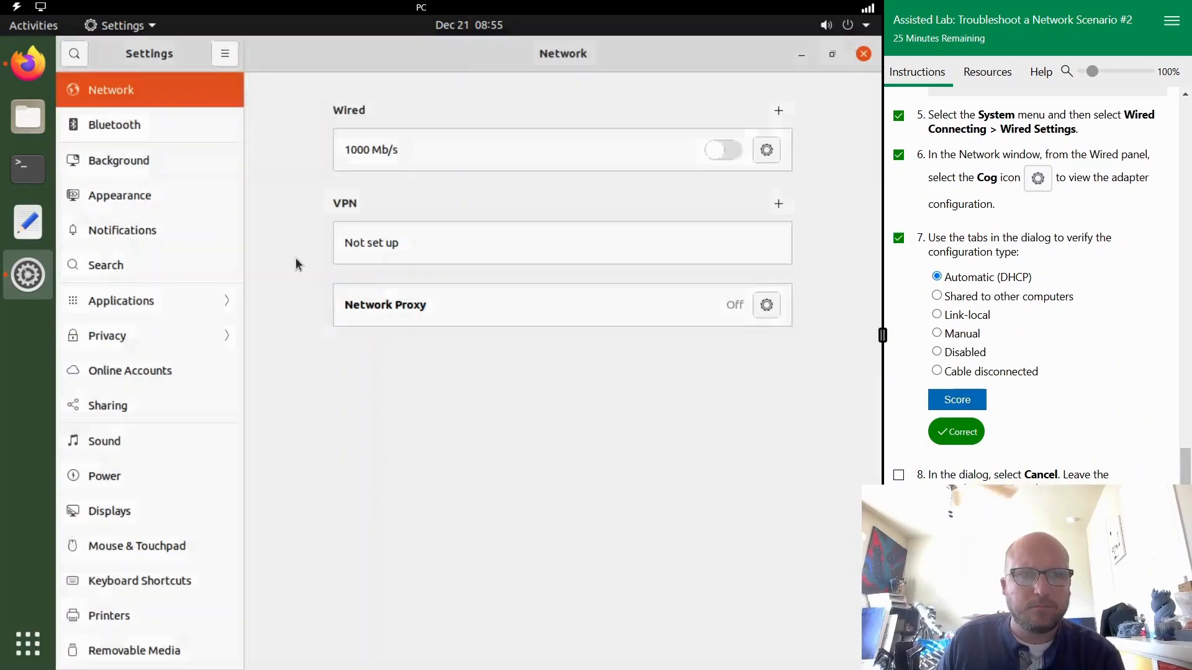
- Test the PC's internet access by browsing to neverssl.com in Firefox, and close the browser
left_click(33, 75)
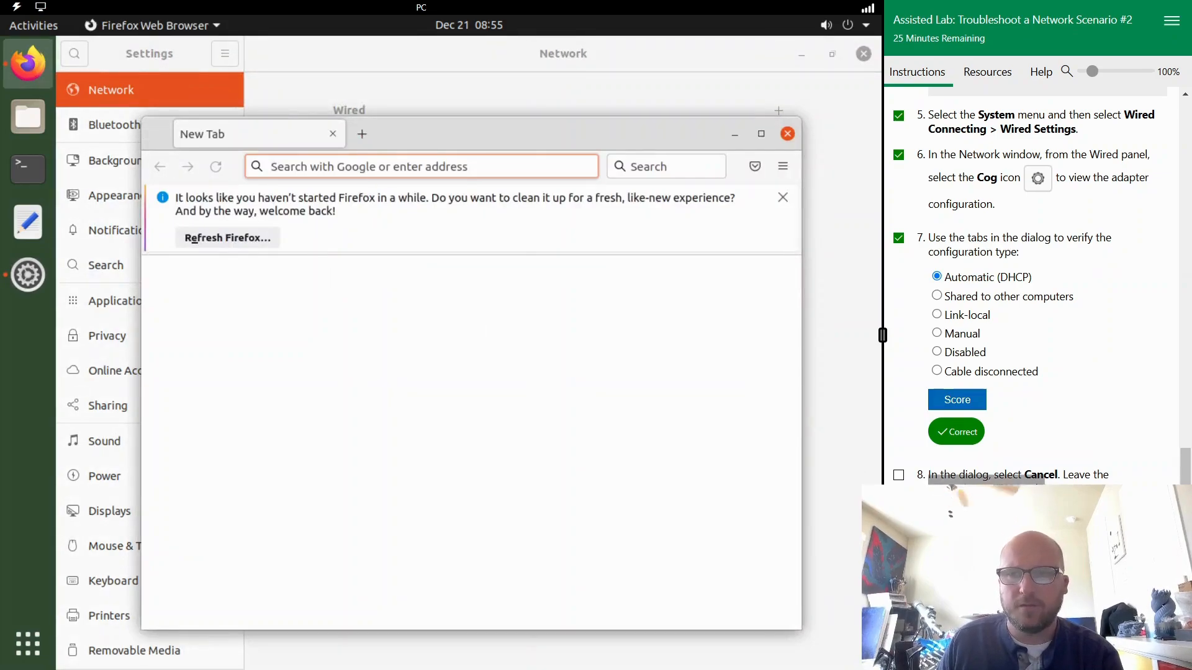
type("http://neverssl.com/")
key("Return")
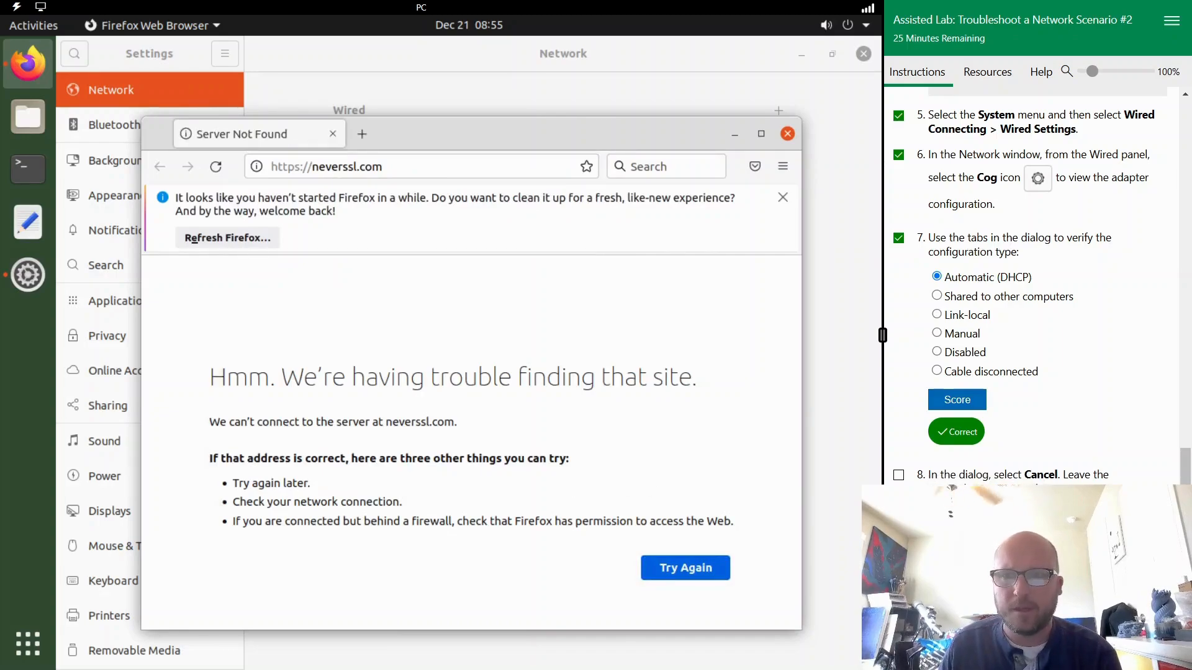
left_click(787, 134)
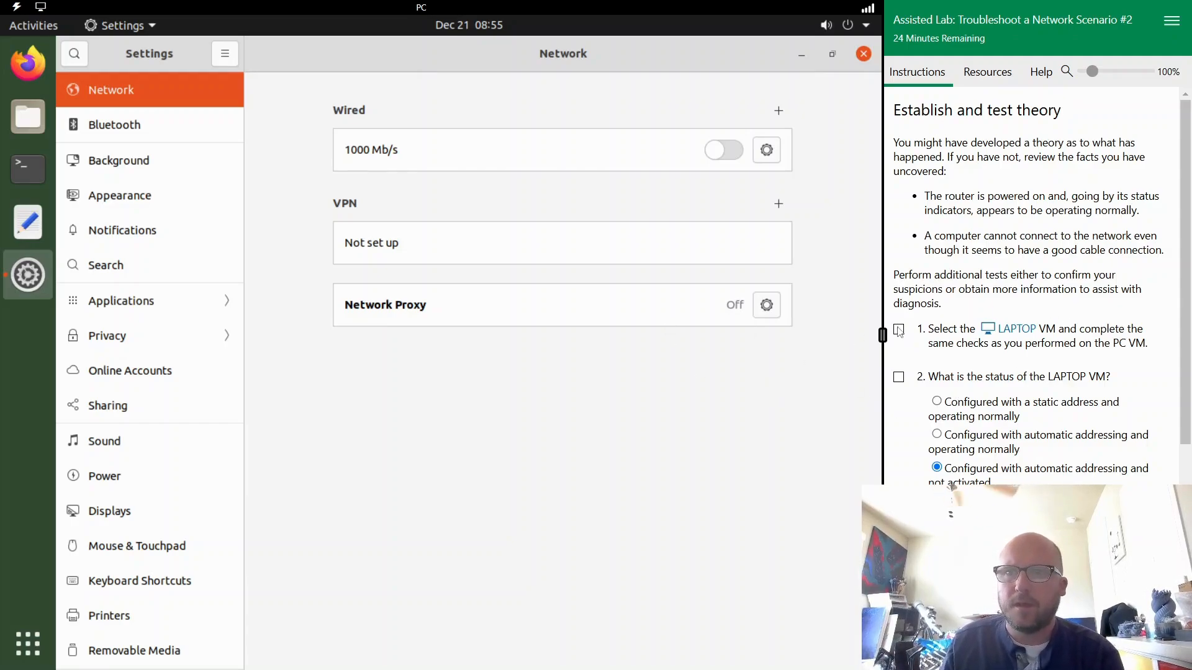
- Switch to the LAPTOP VM and check its wired adapter's IPv4 method, leaving the configuration unchanged
scroll(1057, 323, "down", 3)
left_click(1016, 251)
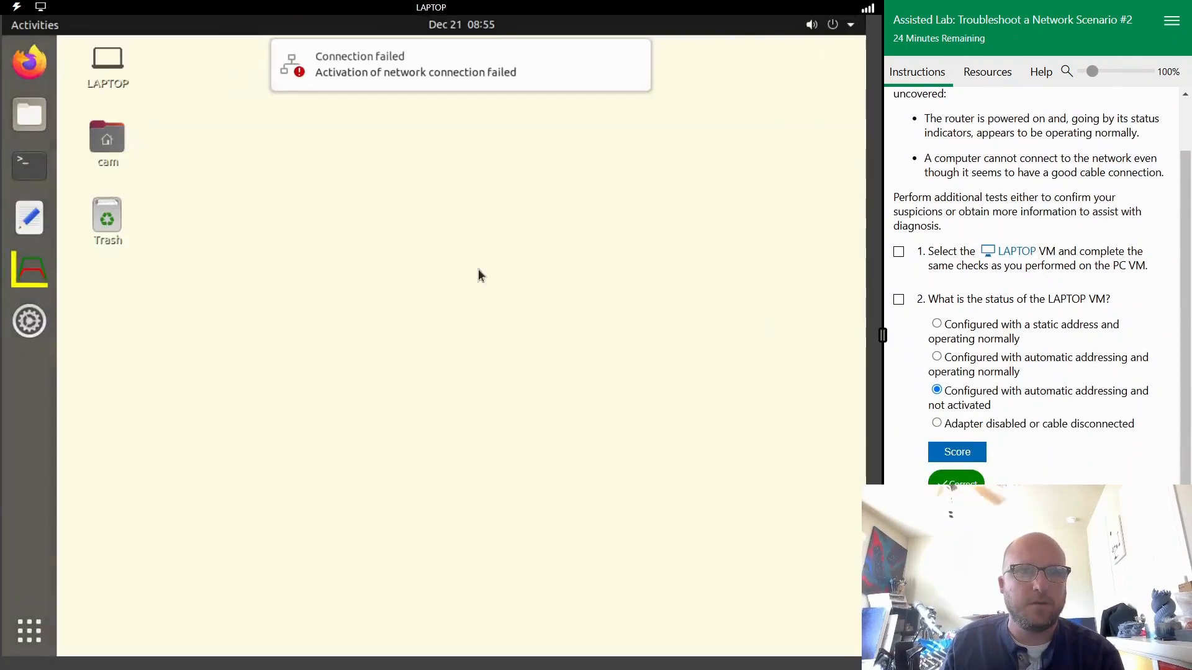
left_click(810, 28)
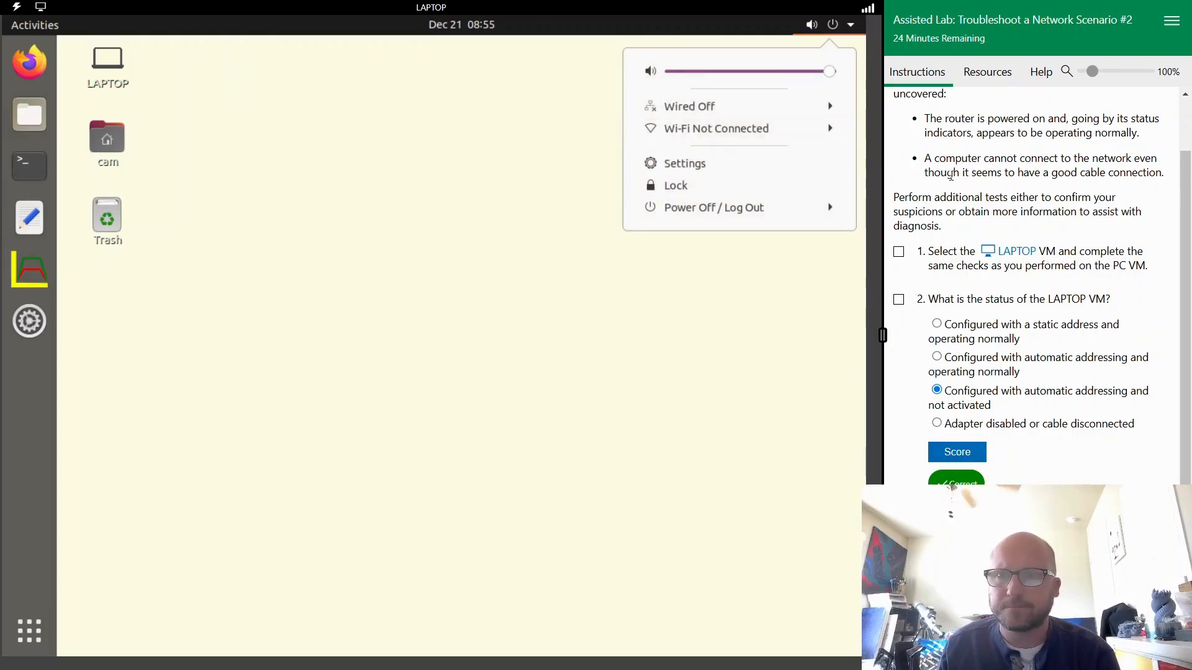
left_click(751, 106)
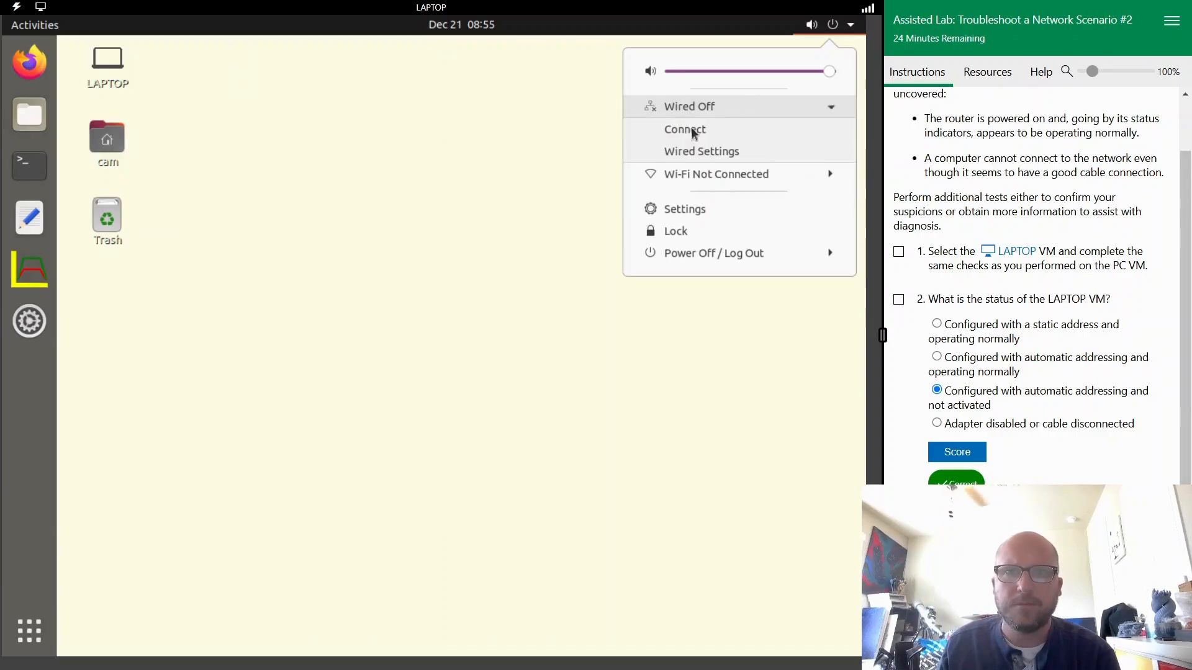
left_click(700, 153)
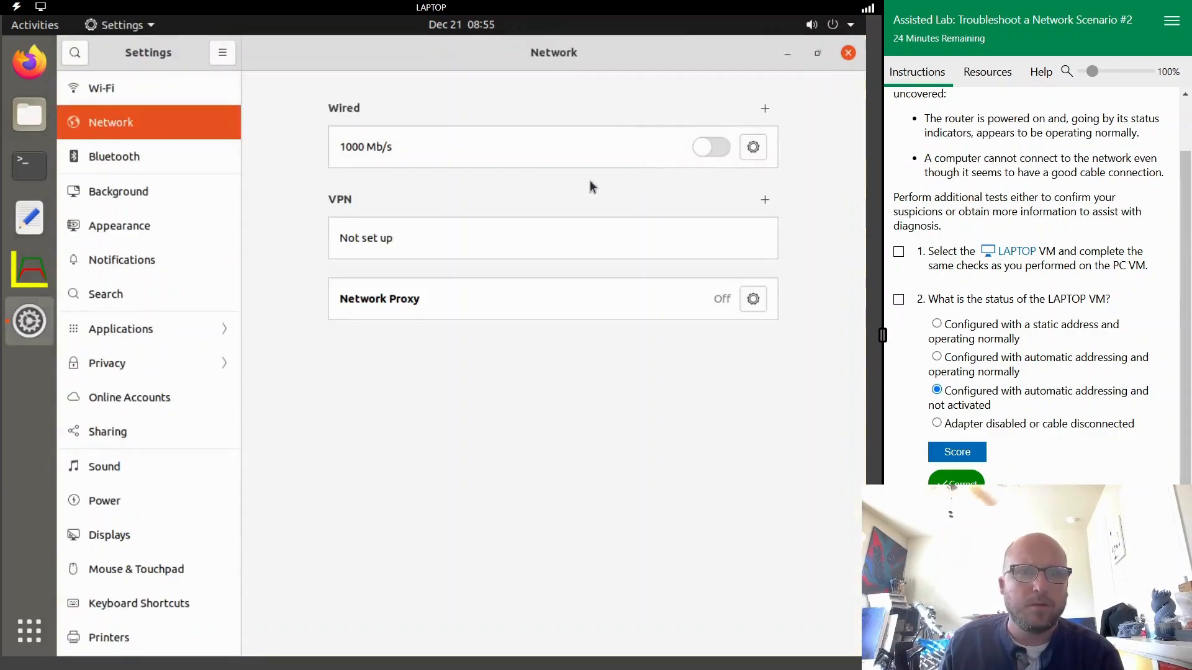
left_click(753, 146)
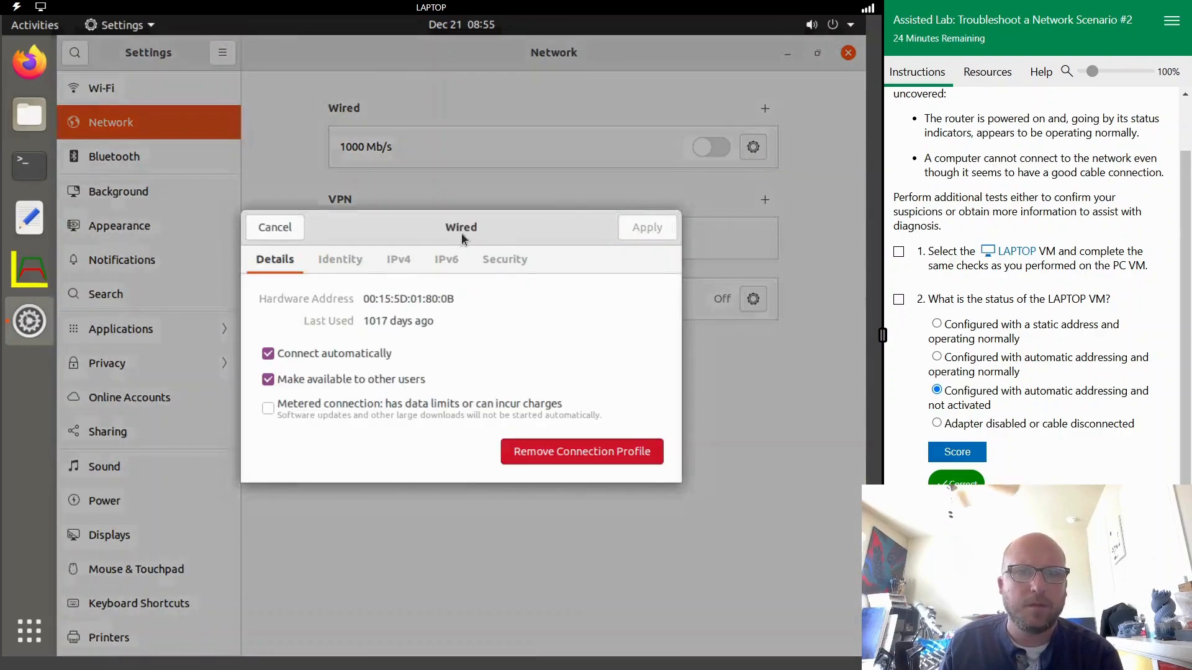
left_click(399, 258)
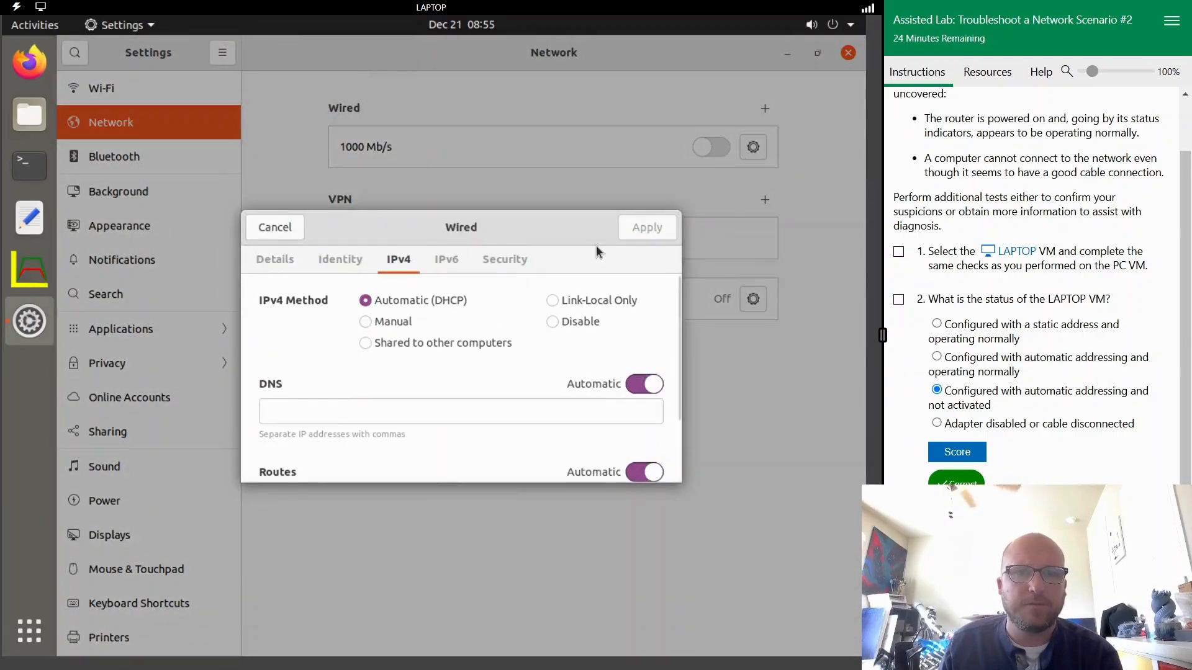
left_click(294, 237)
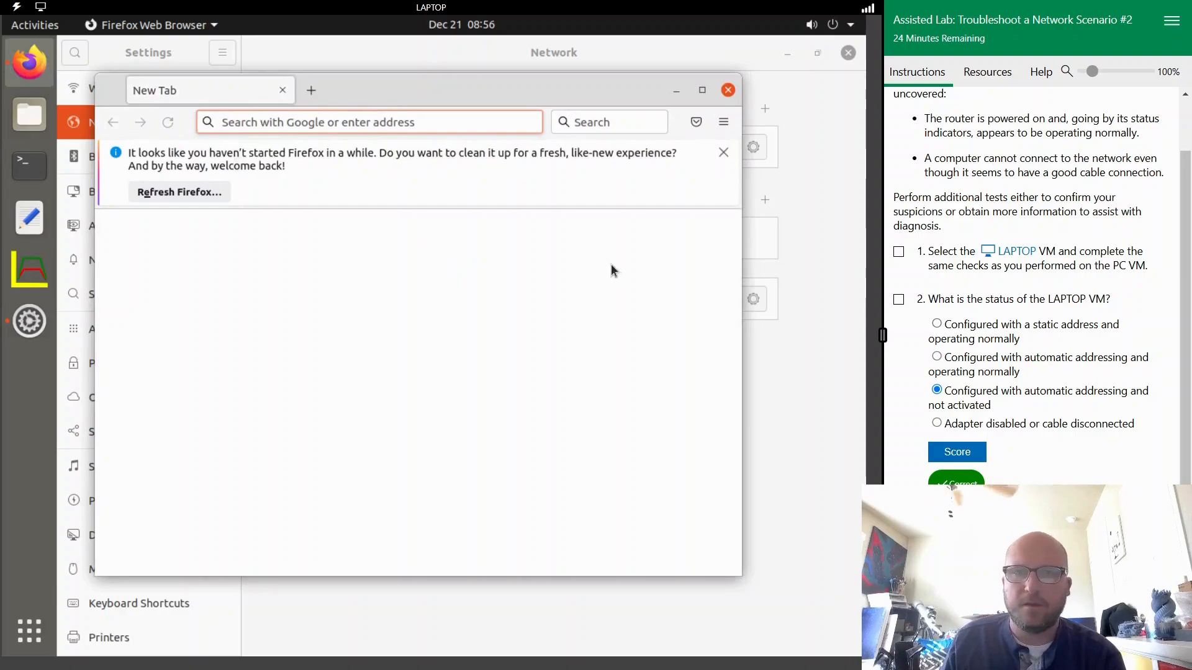
- Test the LAPTOP VM's internet access by browsing to neverssl.com in Firefox, and close the browser
type("never")
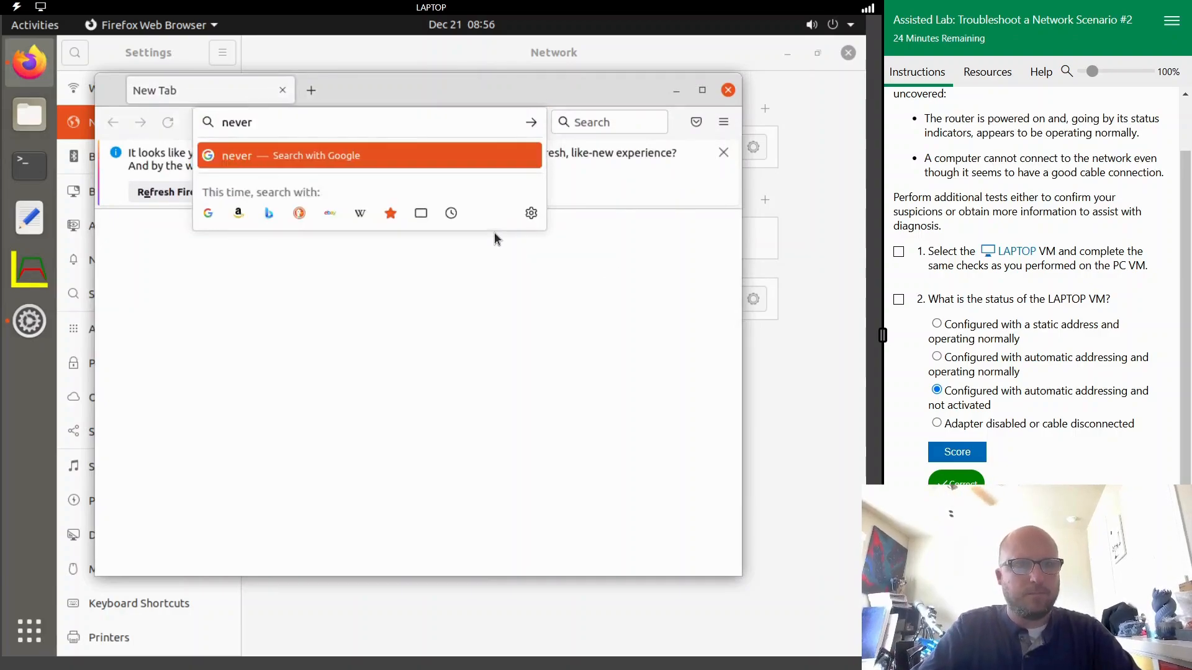
type("ssl.com")
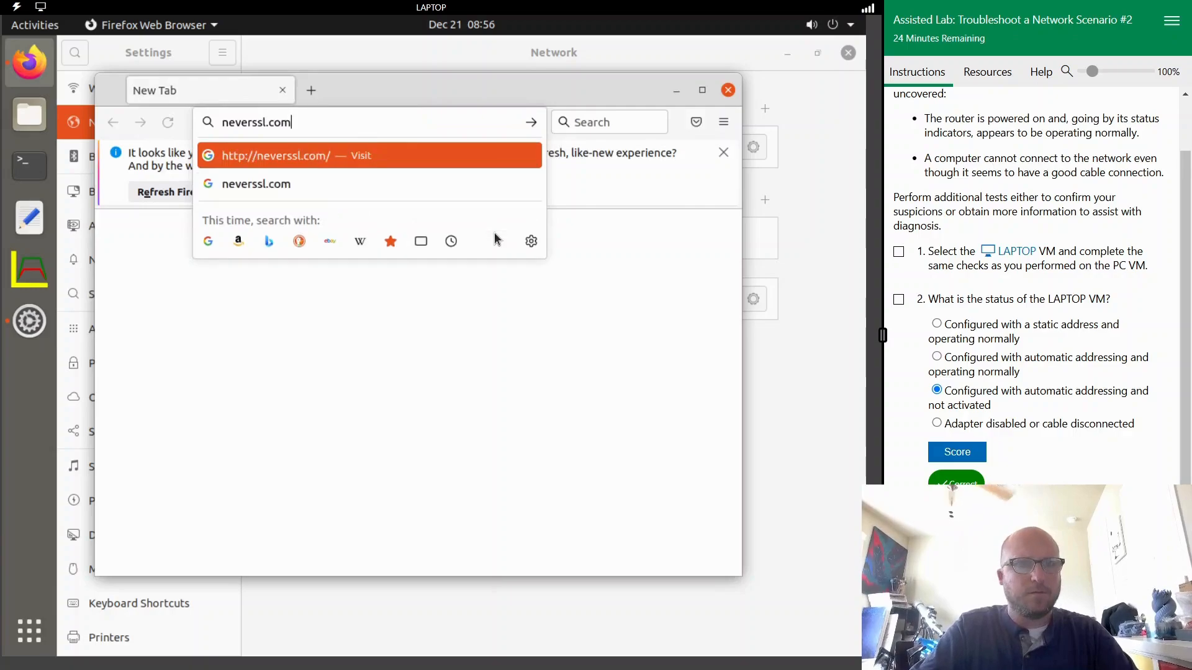
key("Return")
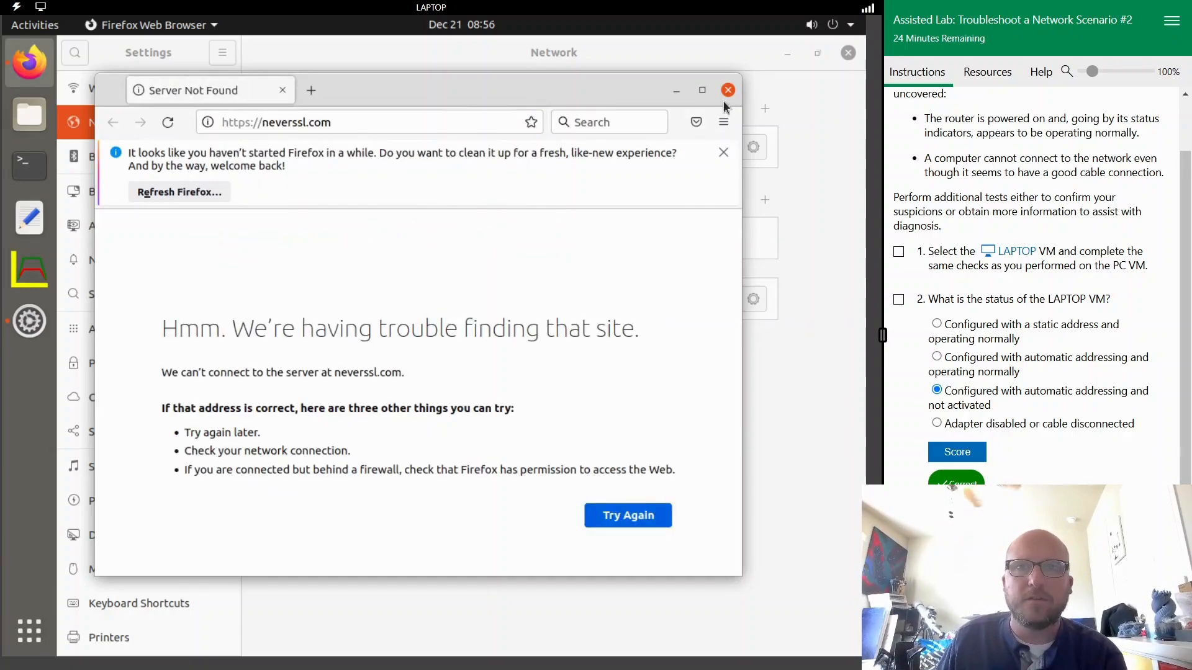
left_click(728, 91)
- Review the LAPTOP status and theory questions, advance the lab to Establish Plan of Action, and switch back to the PC VM
scroll(1061, 378, "down", 2)
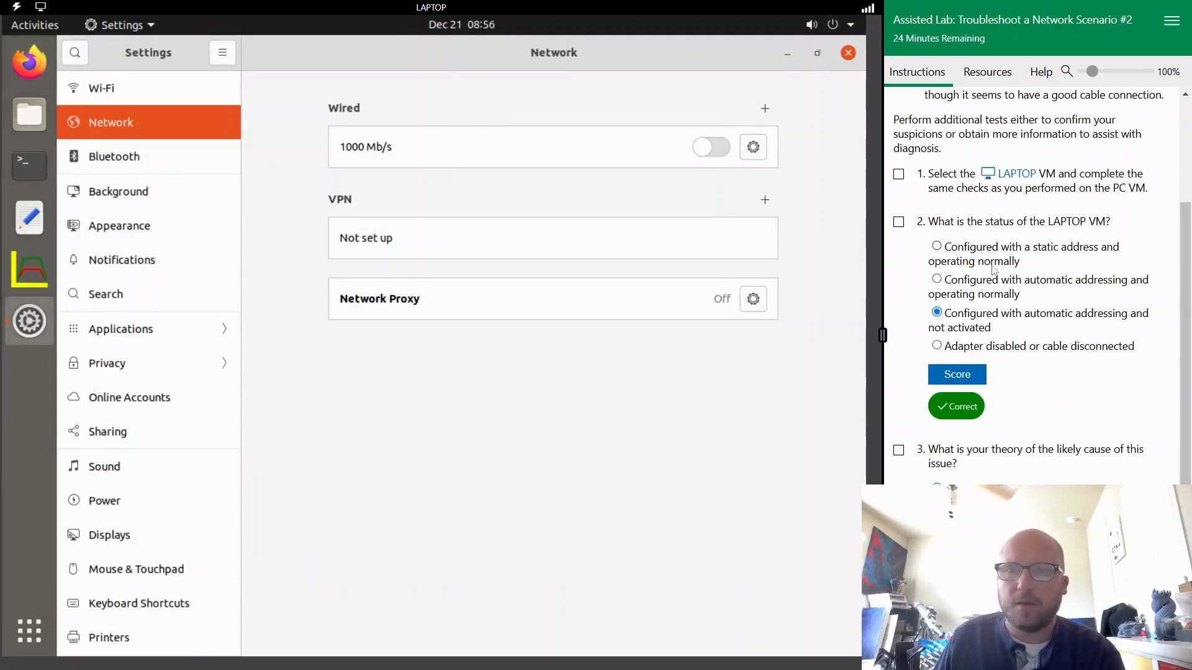
scroll(996, 276, "up", 5)
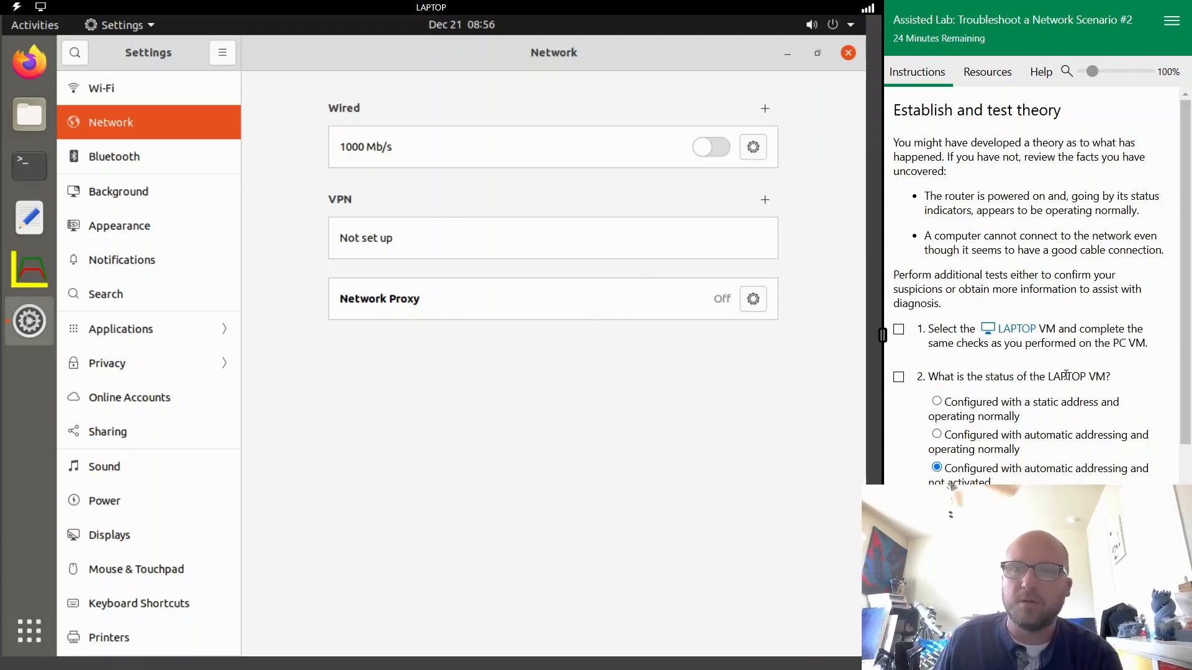
scroll(1066, 375, "down", 4)
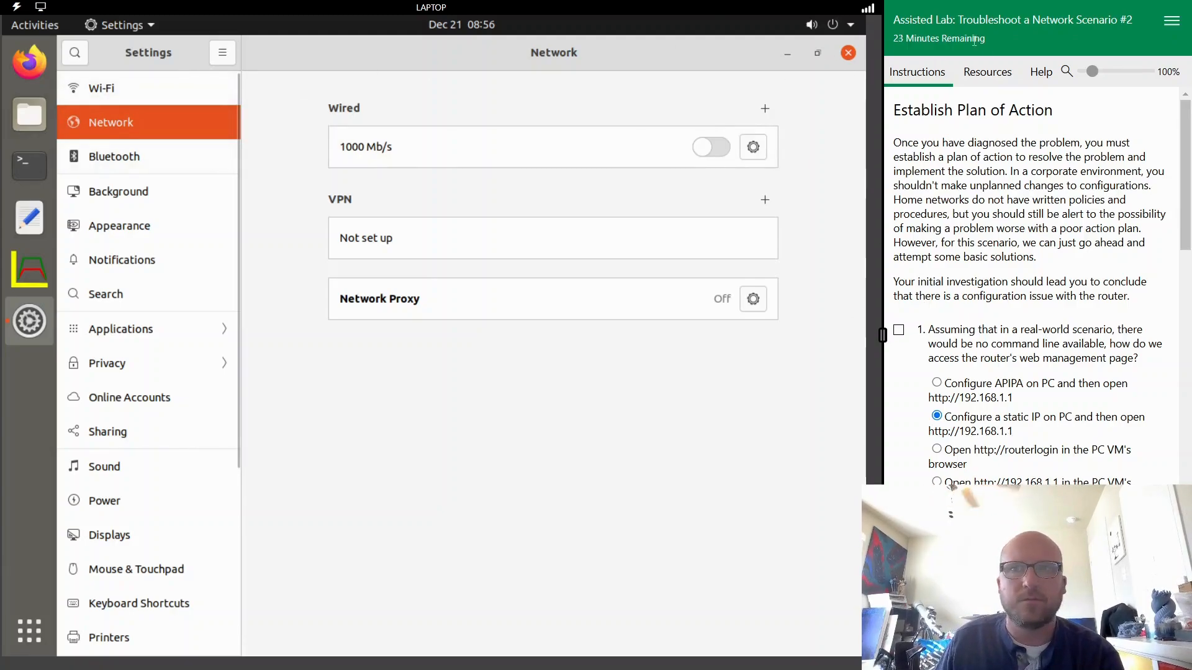
left_click(986, 71)
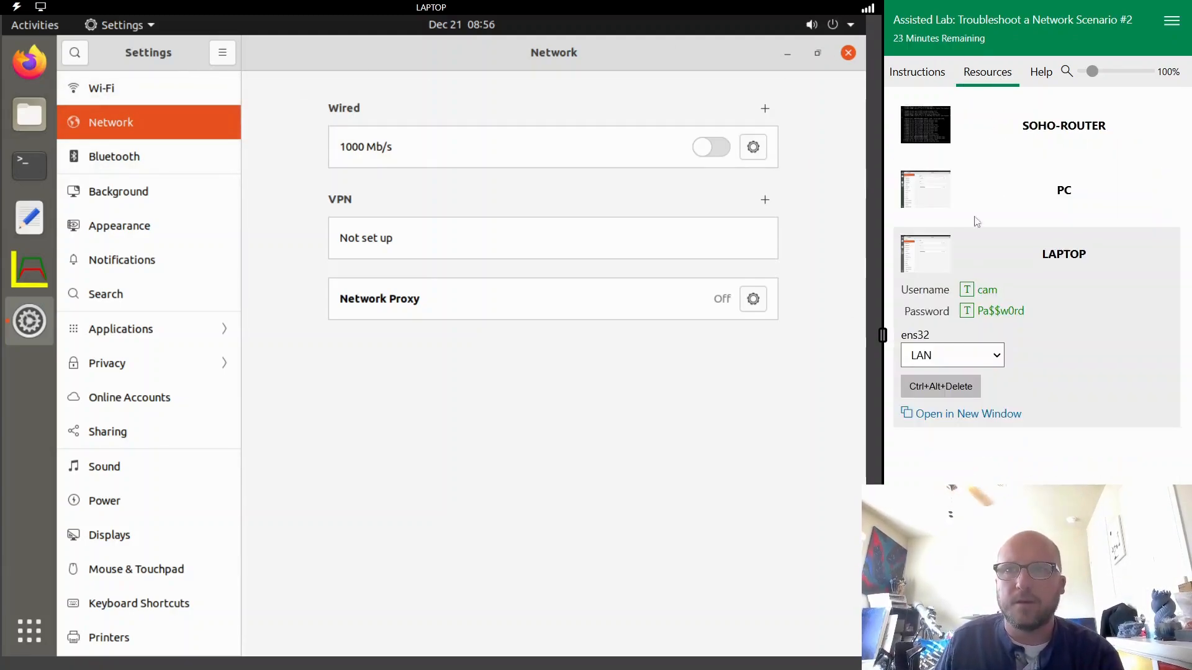
left_click(1030, 180)
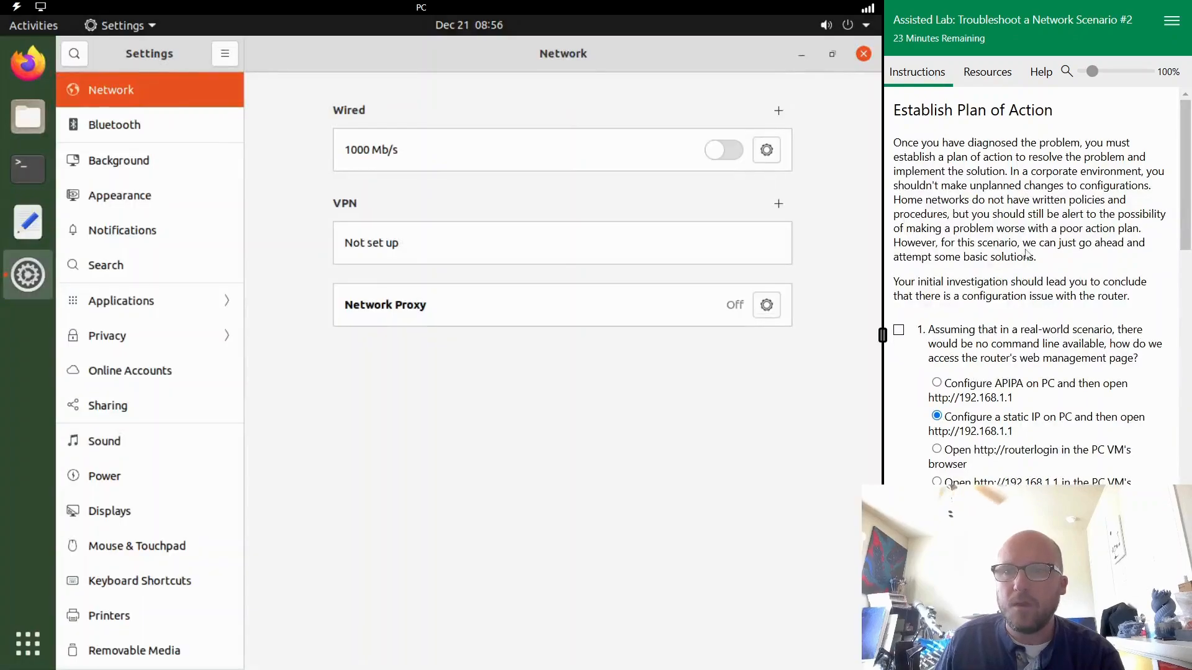
- Read the plan of action question on reaching the router's web management page and the tasks for configuring the PC's wired adapter
scroll(1038, 254, "down", 3)
scroll(1023, 237, "up", 3)
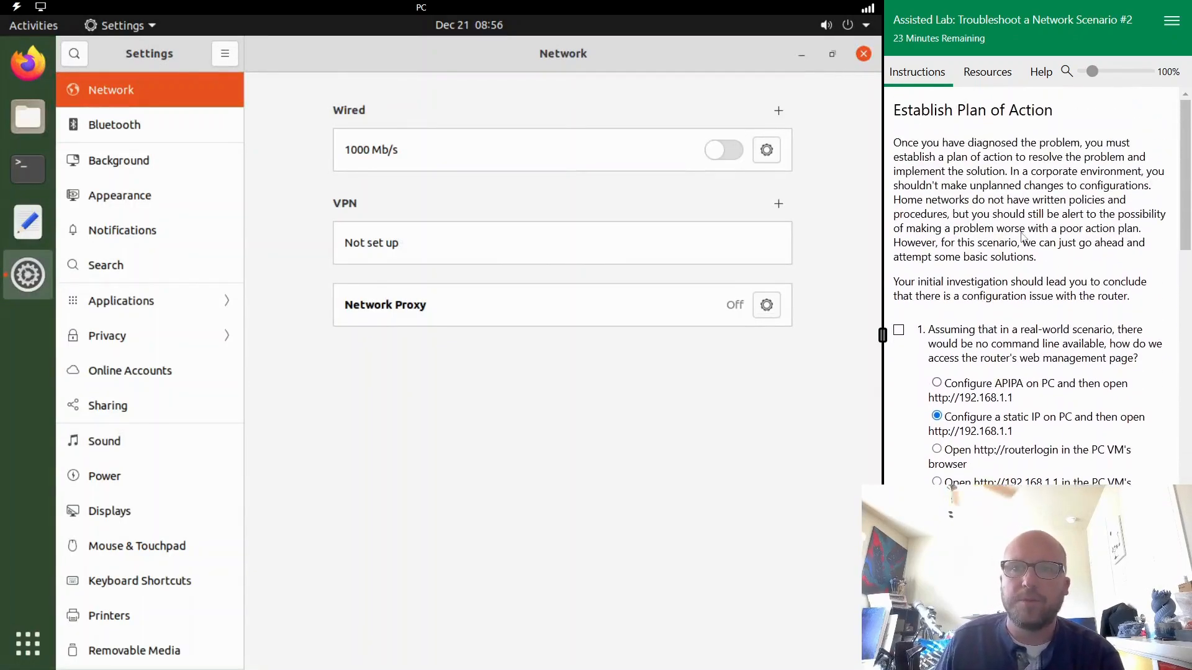
scroll(1023, 248, "down", 2)
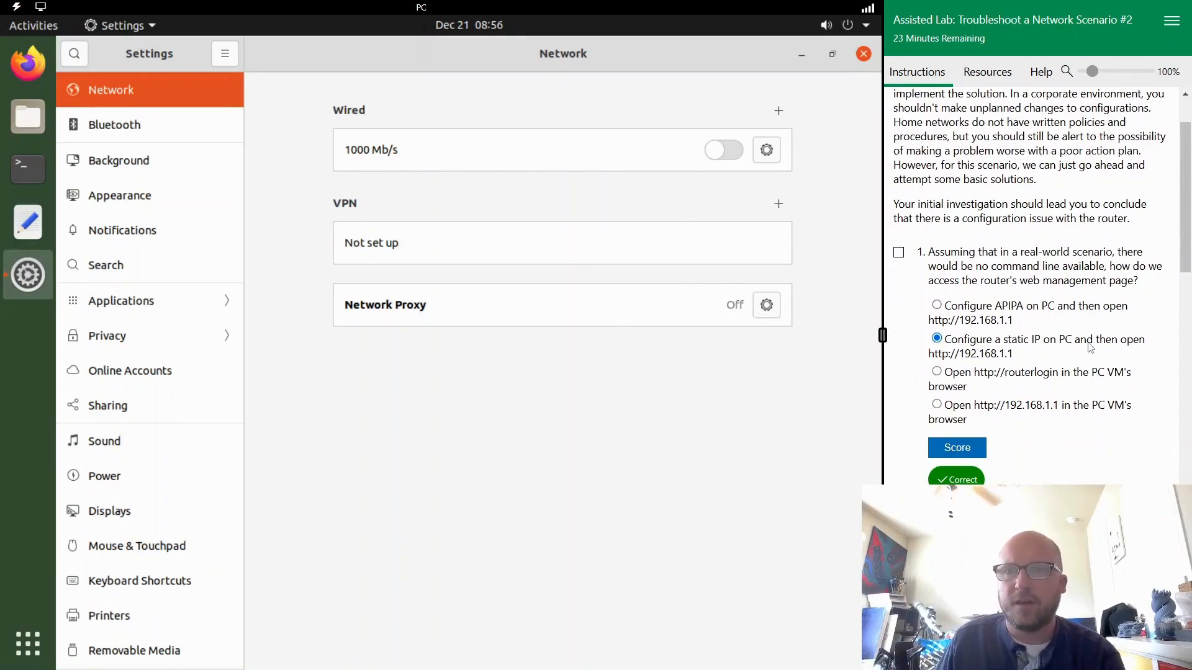
scroll(1090, 349, "down", 4)
scroll(1056, 311, "up", 3)
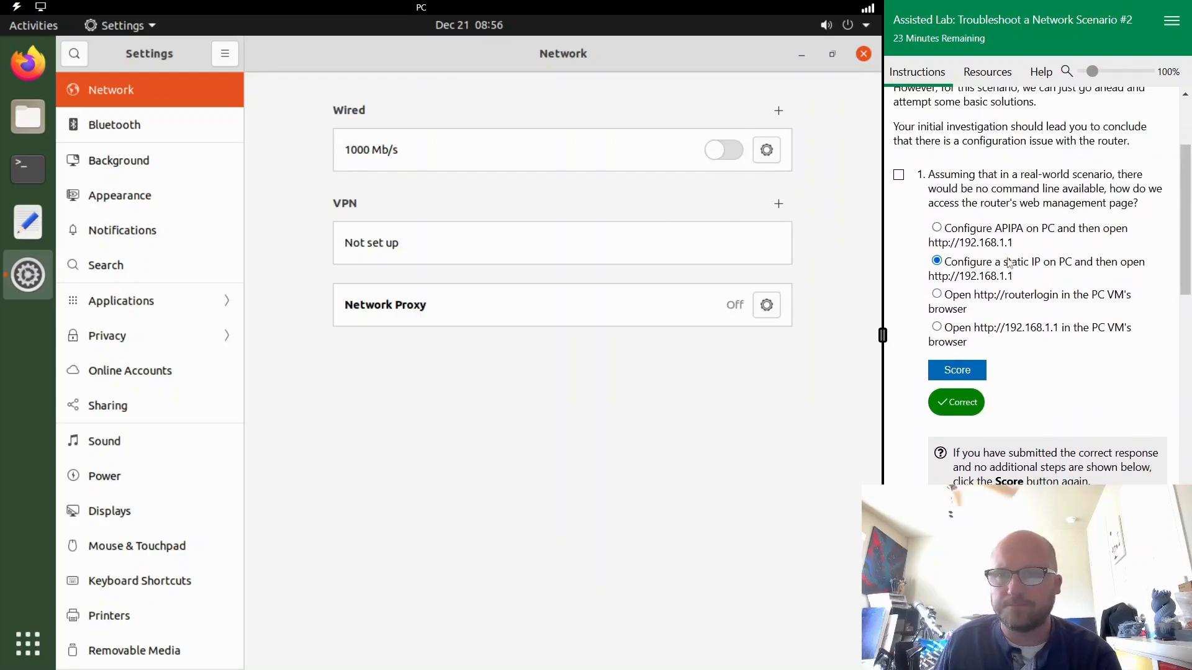
scroll(1010, 266, "down", 5)
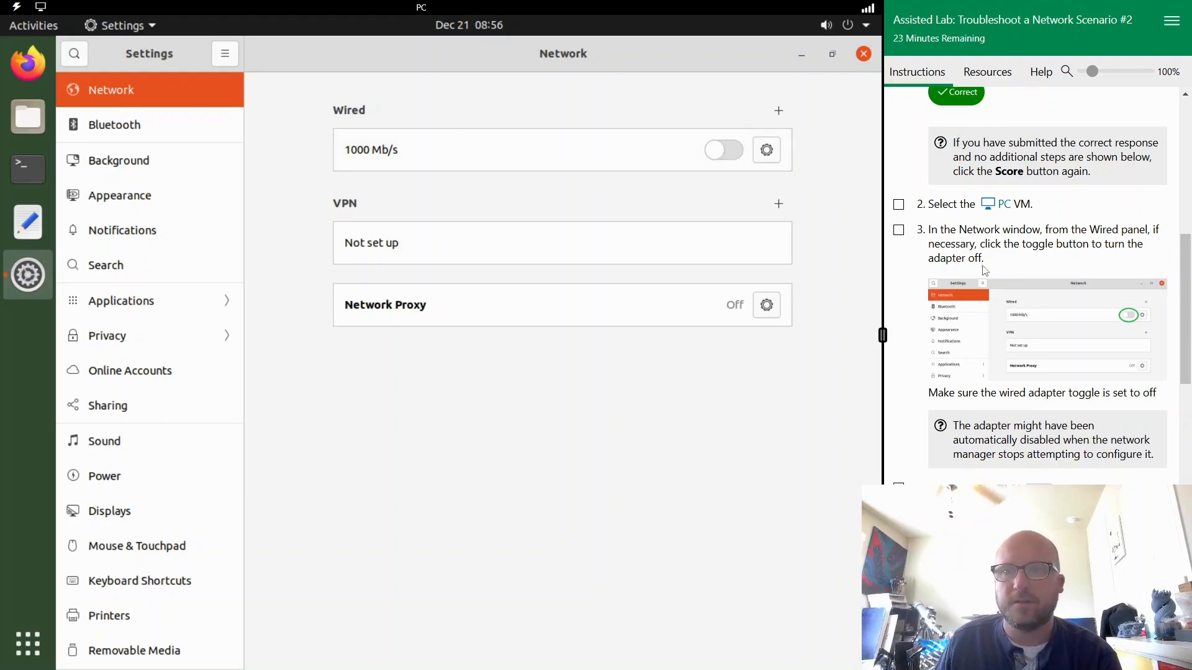
scroll(1026, 279, "down", 2)
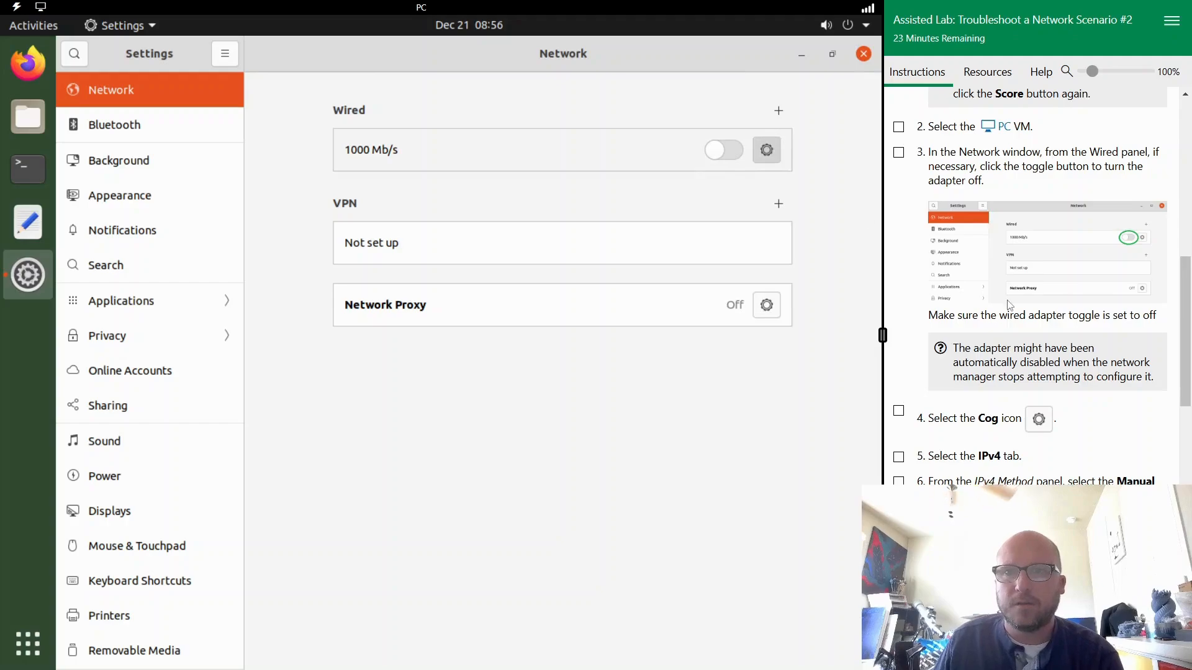
- Configure the PC's wired adapter with the Manual IPv4 method, address 192.168.1.201 and netmask 24, and apply it
left_click(767, 150)
left_click(899, 412)
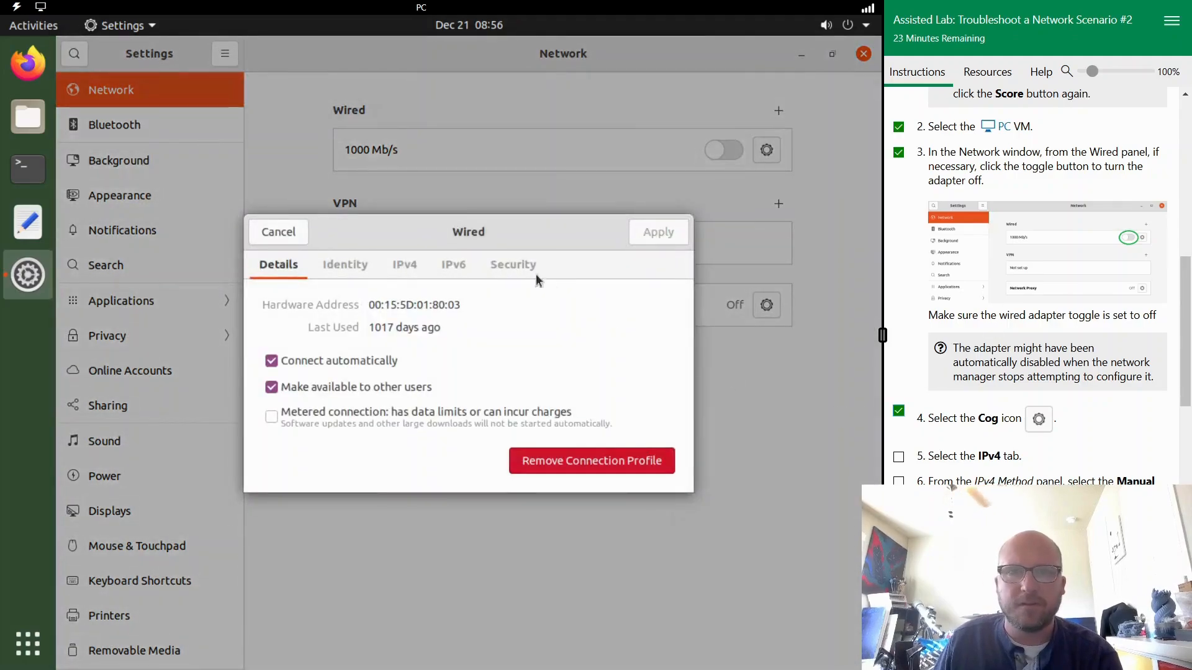
left_click(397, 266)
scroll(1000, 348, "down", 4)
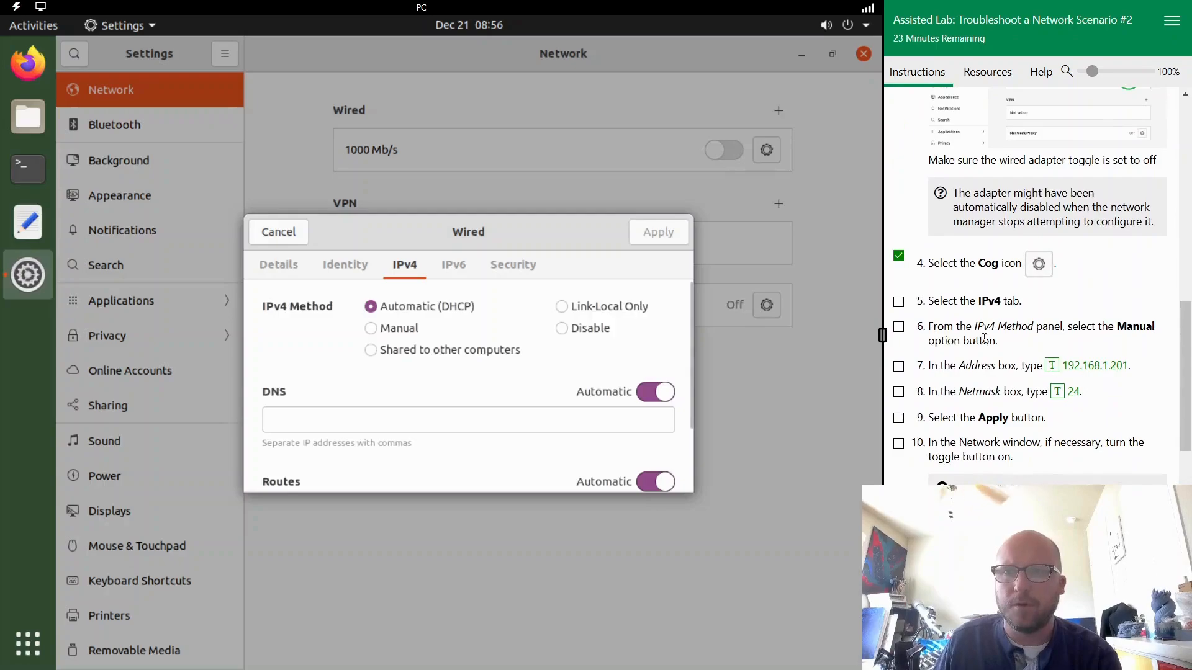
left_click(898, 367)
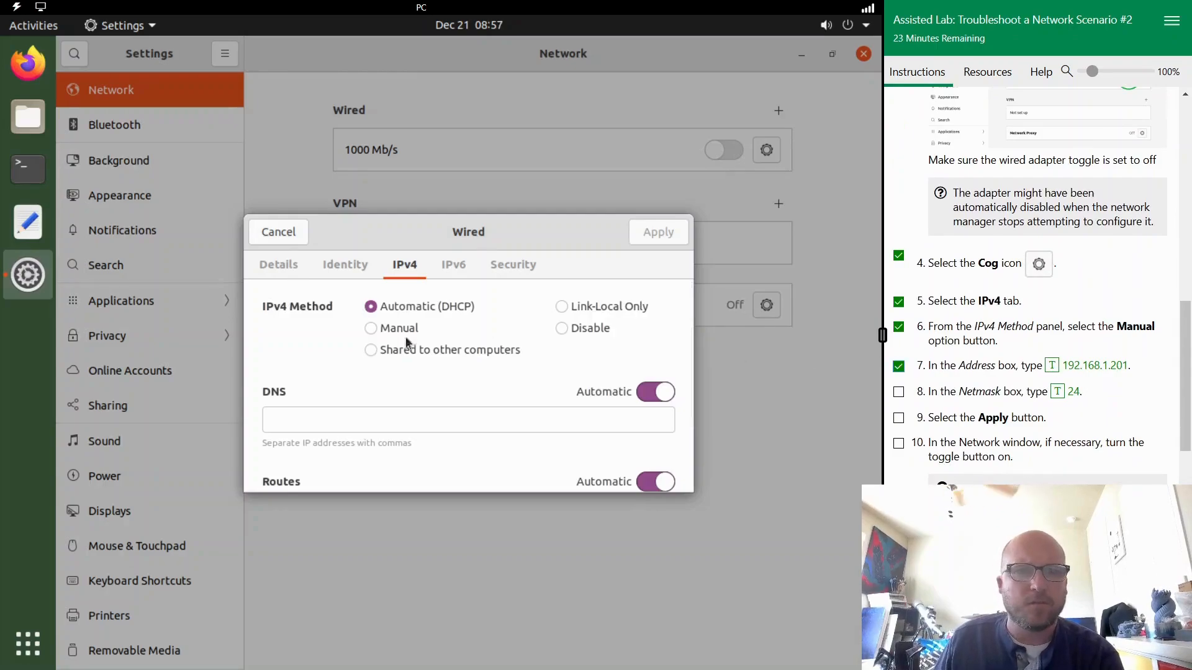
left_click(371, 328)
left_click(359, 430)
left_click(1096, 371)
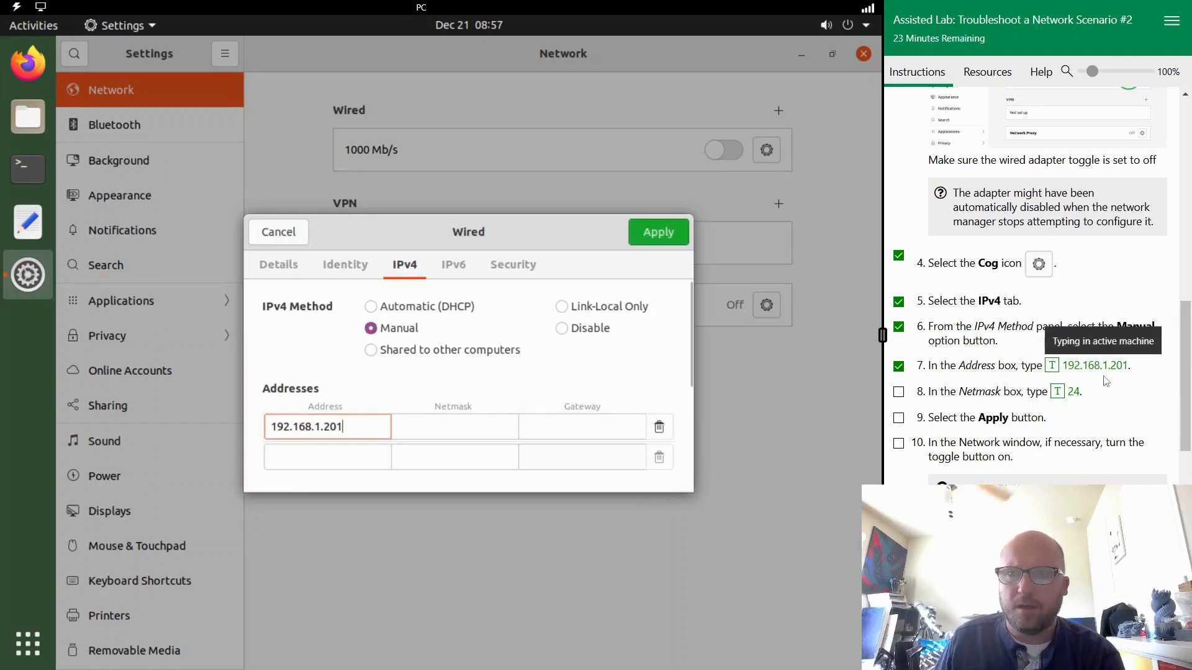
left_click(465, 426)
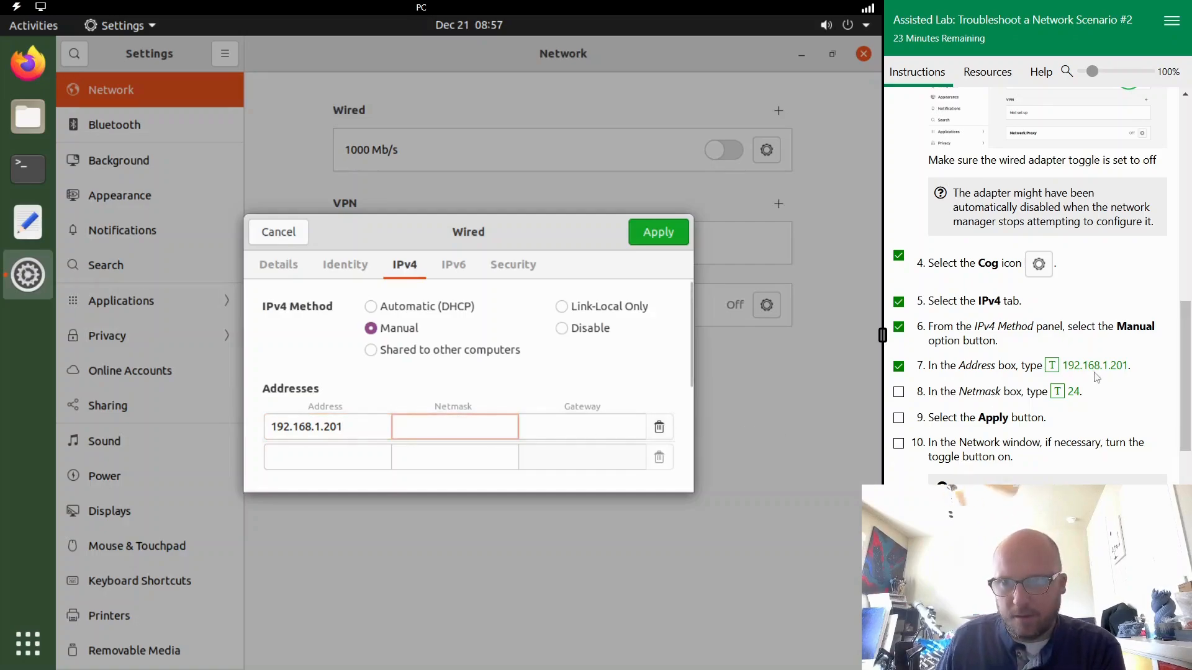
left_click(1069, 391)
left_click(659, 242)
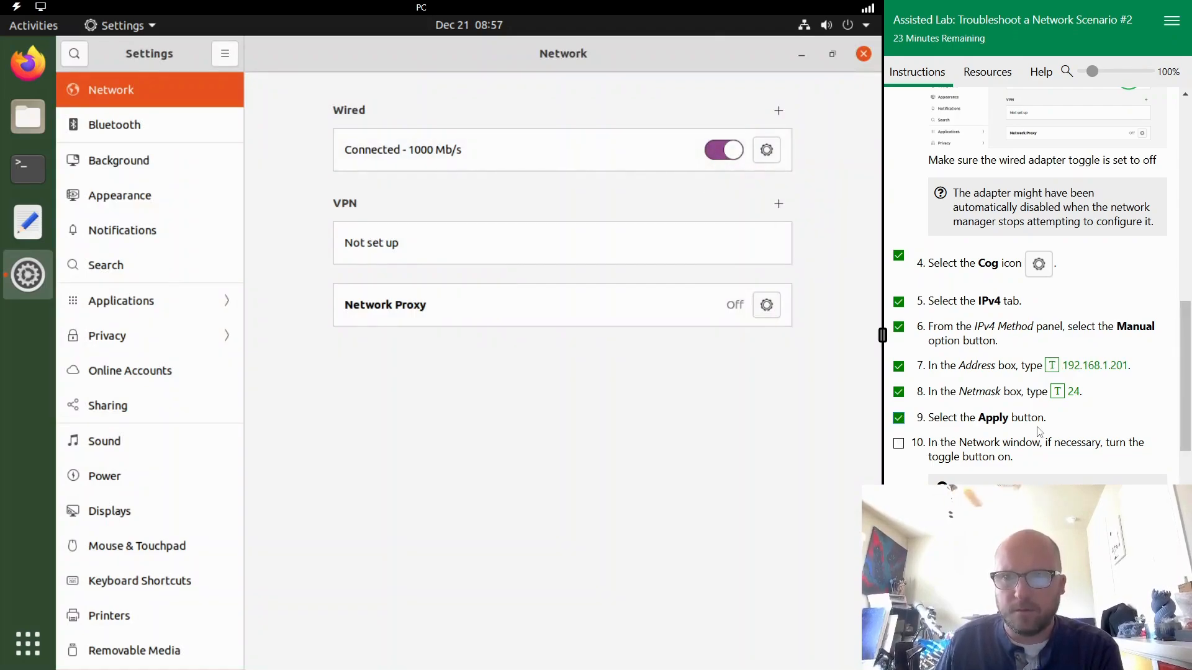
scroll(967, 448, "down", 2)
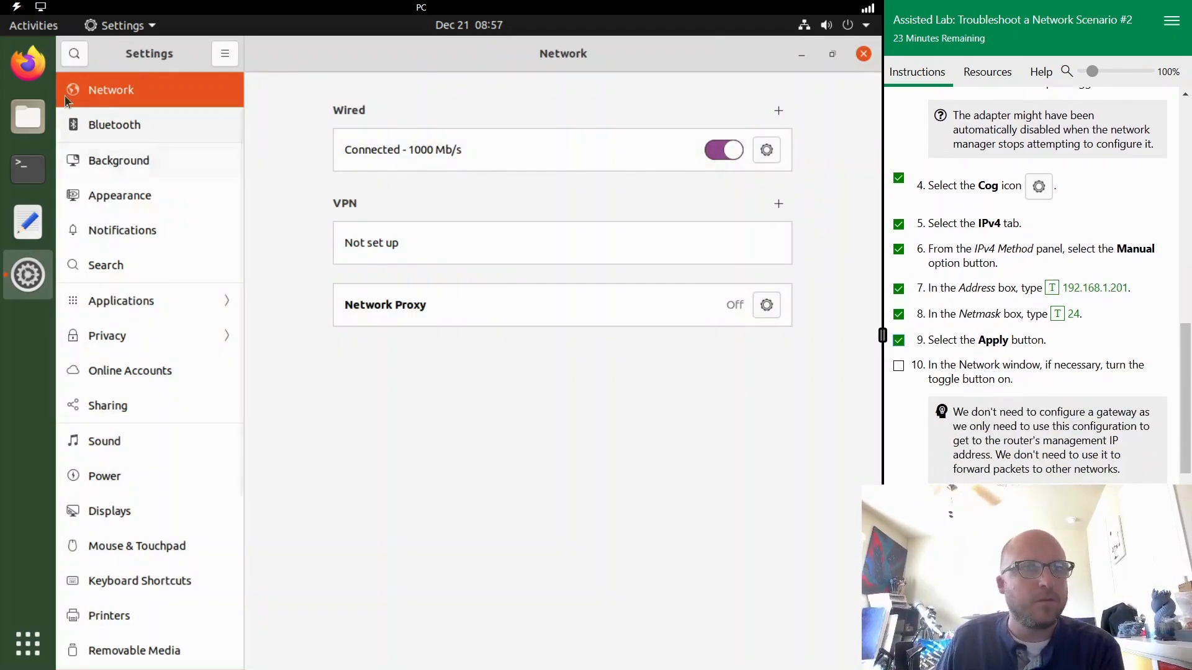
left_click(25, 68)
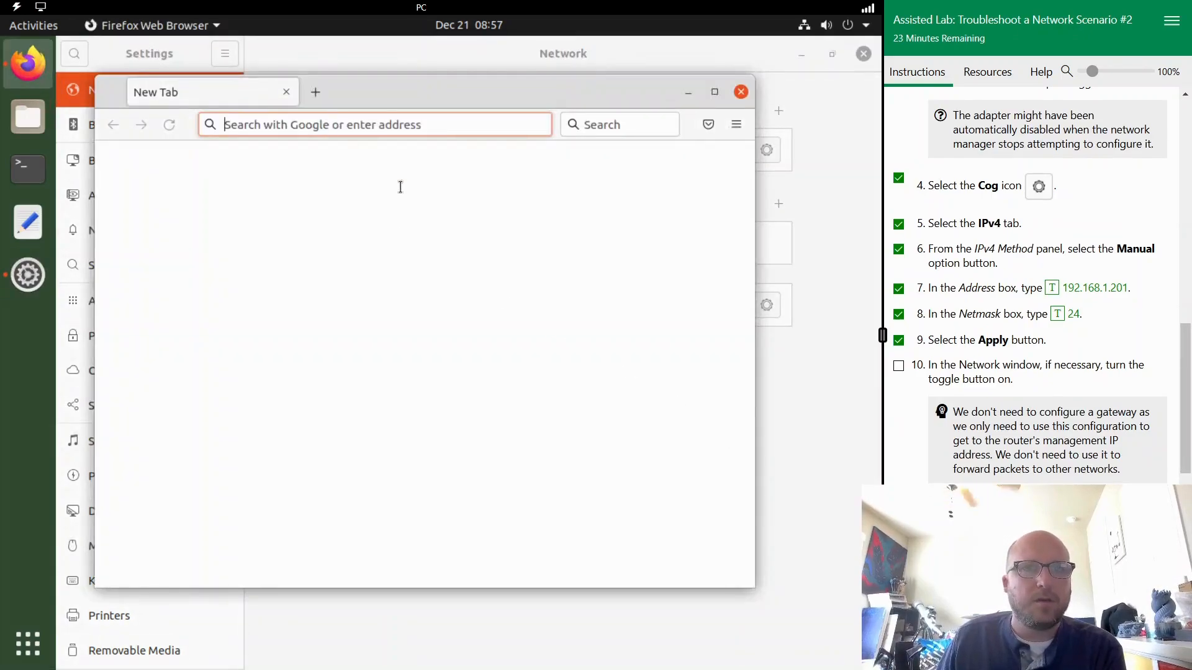
type("http://192.168.1.1")
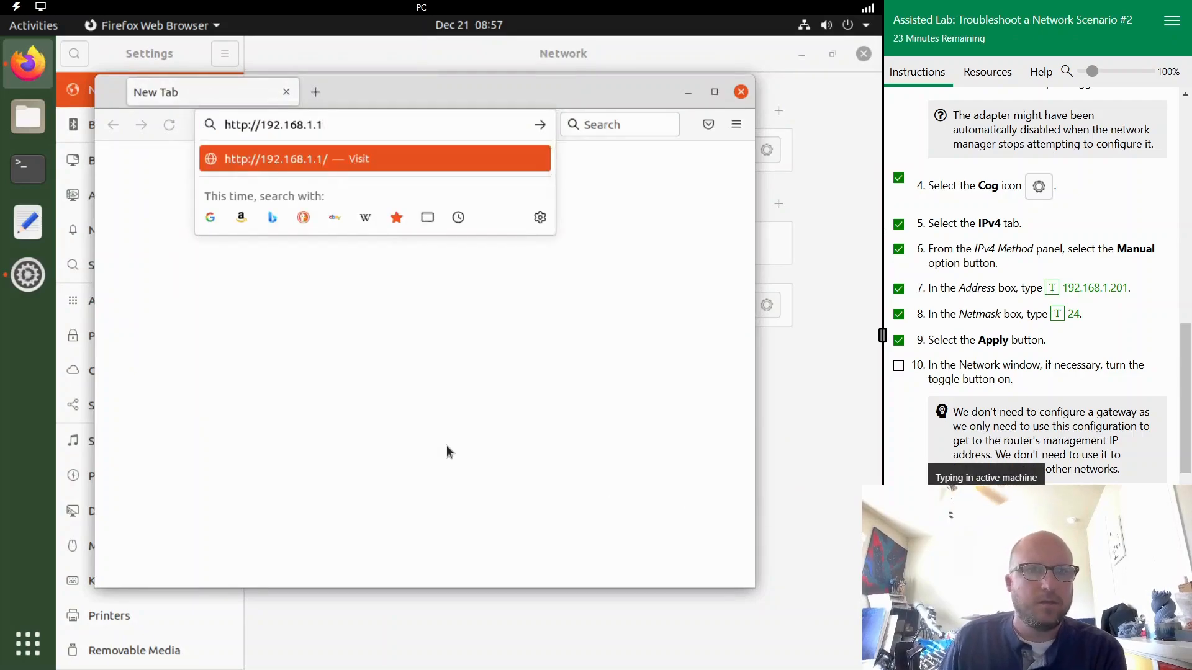
key("Return")
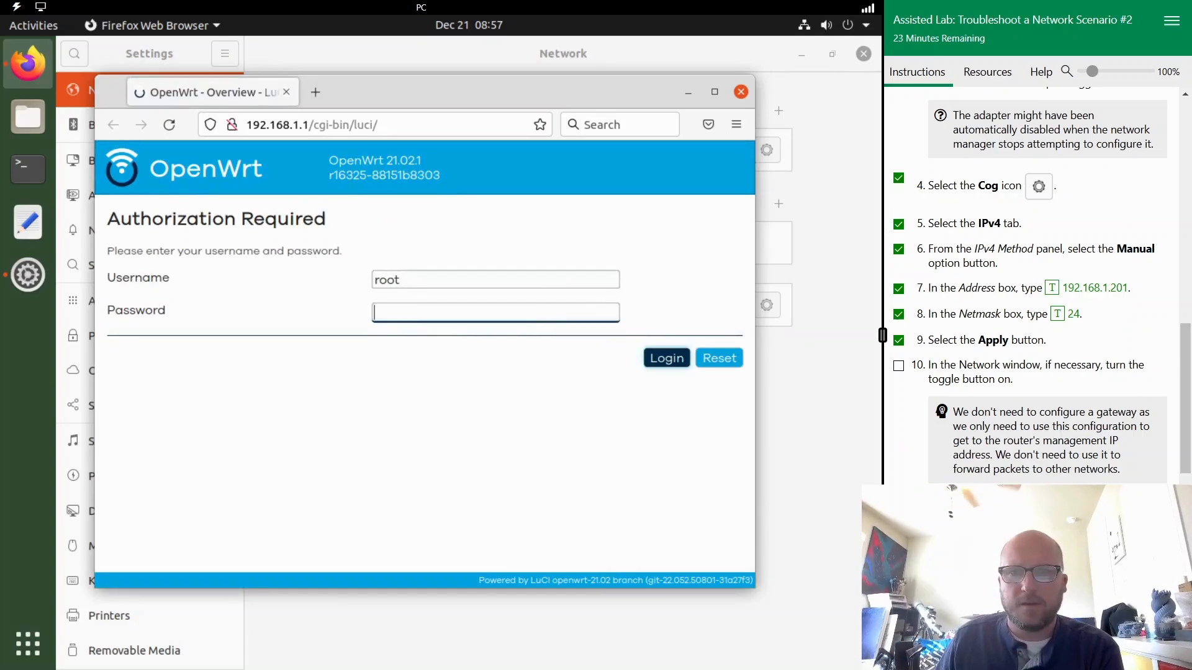
type("••••••••")
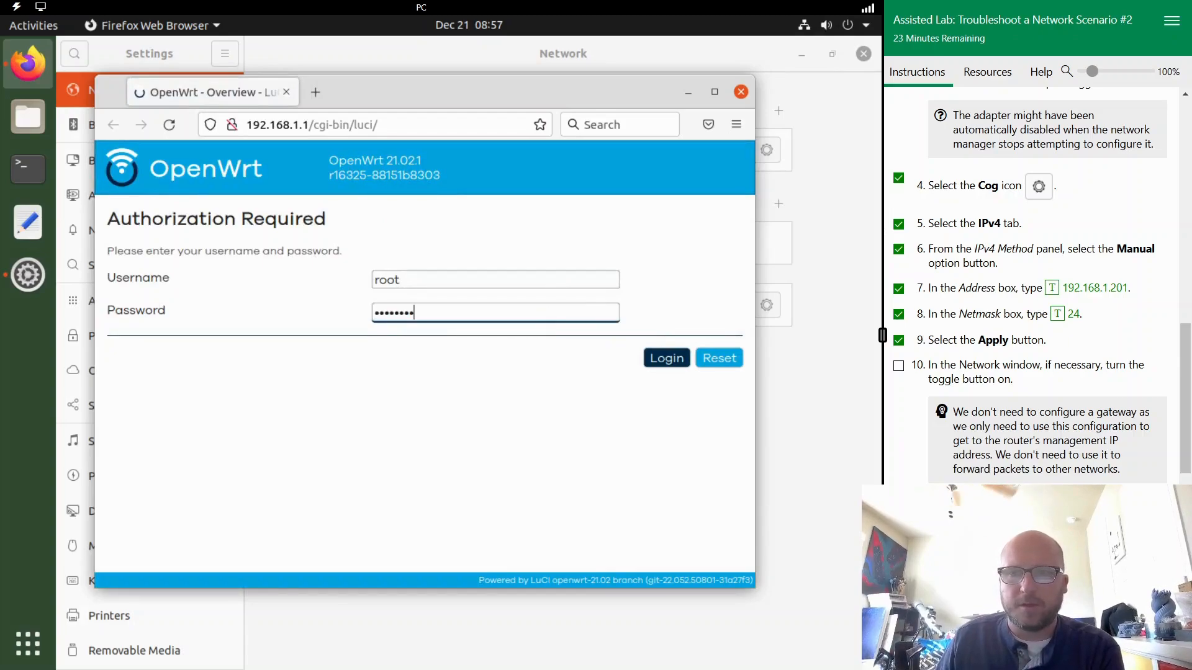
left_click(667, 359)
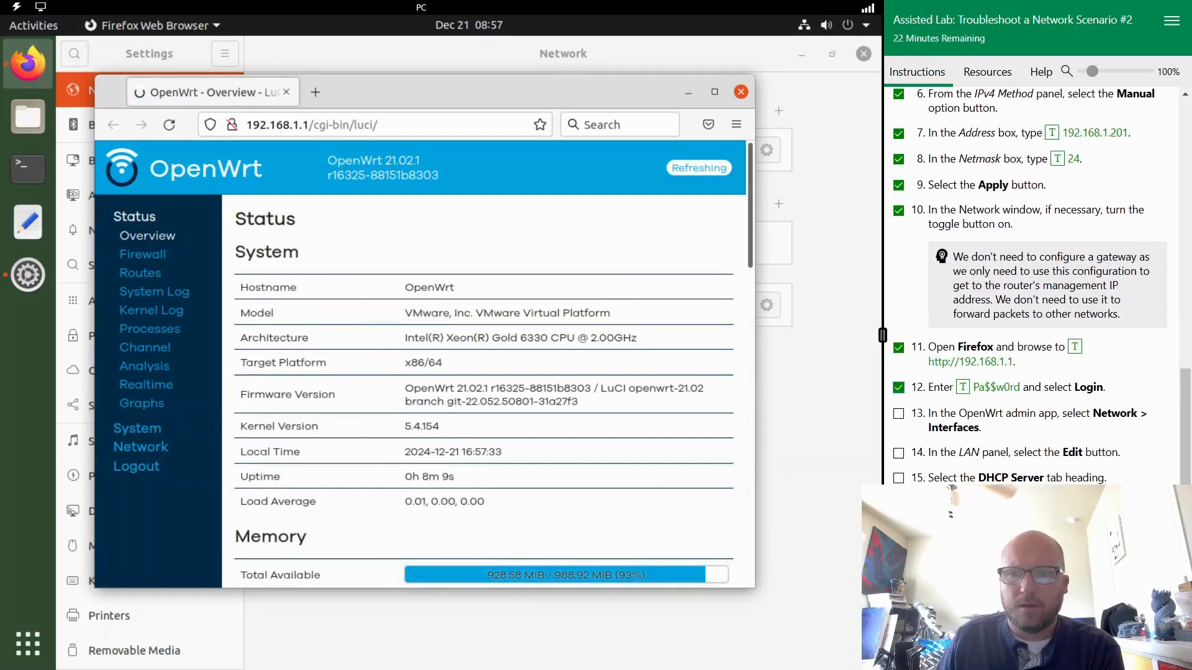
- Open the router's network interfaces page in a maximized window and examine the LAN interface's protocol
left_click(141, 448)
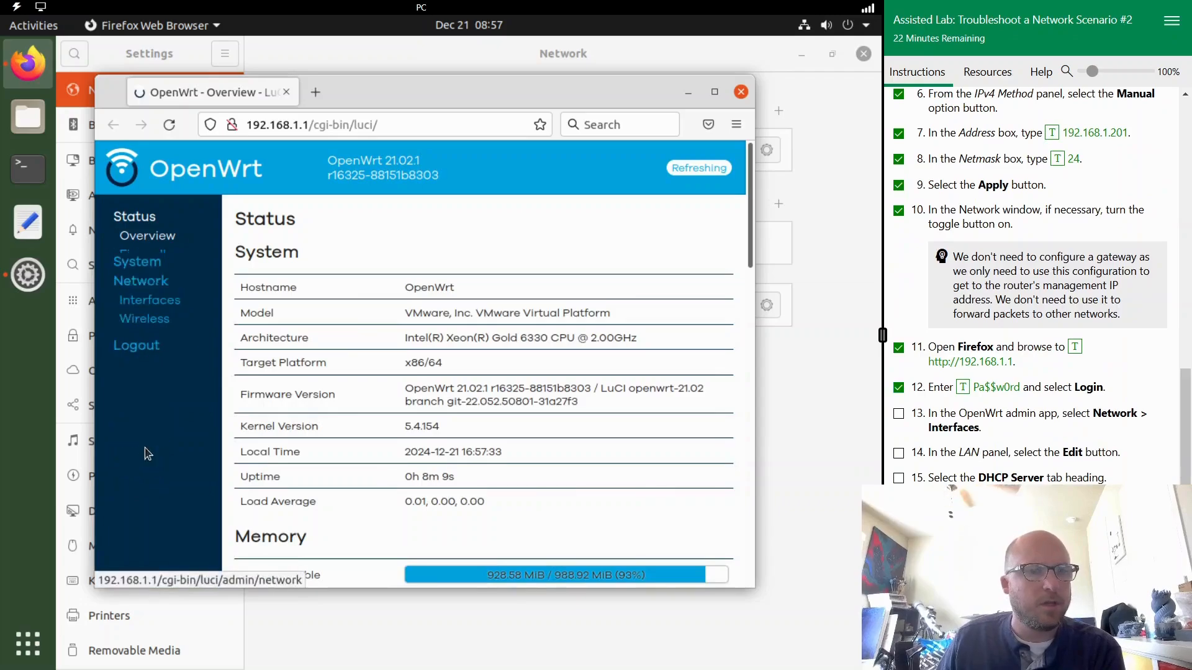
left_click(148, 275)
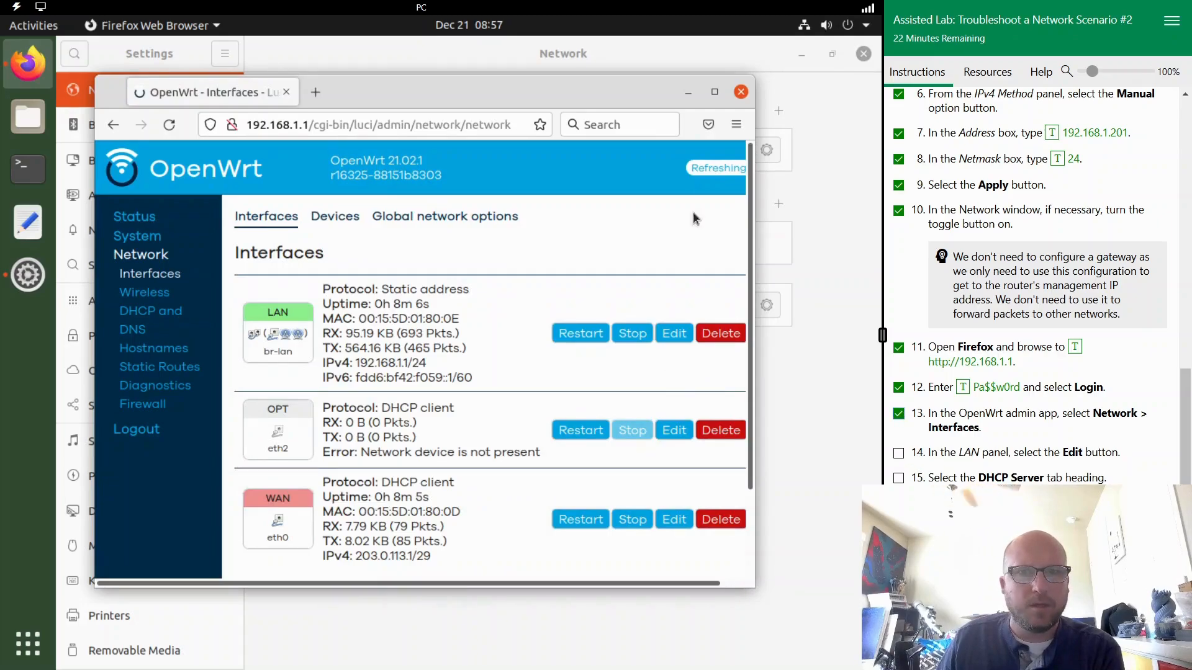
left_click(715, 92)
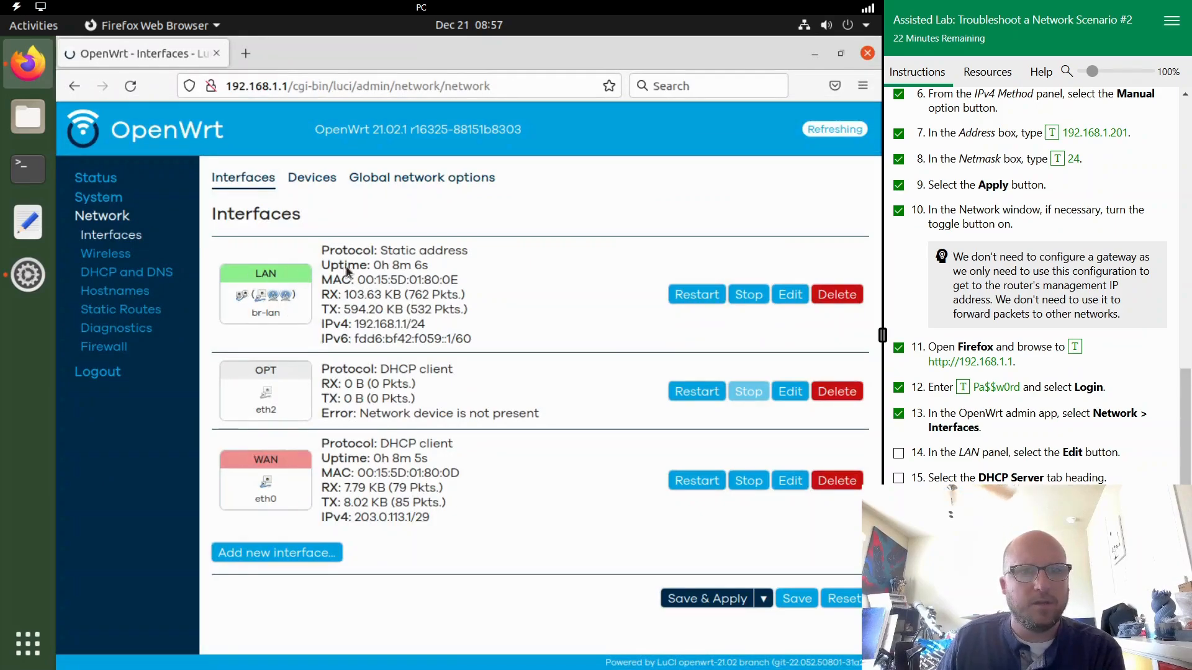
left_click_drag(378, 251, 429, 252)
left_click(495, 263)
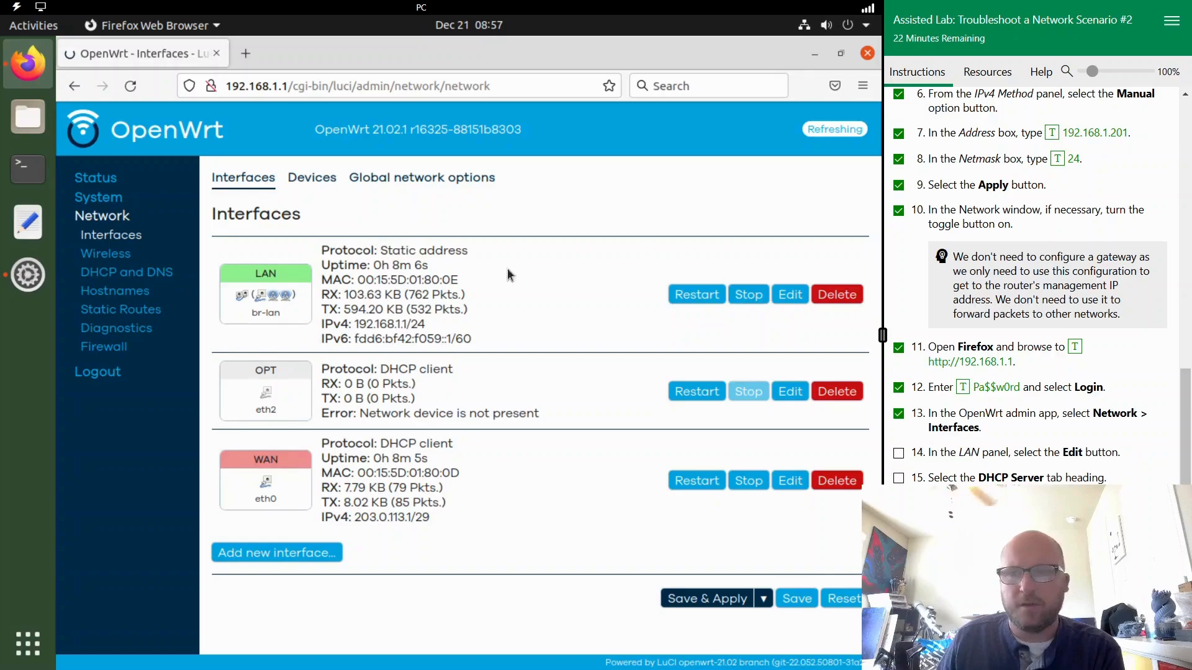
- Enable the DHCP server on the LAN interface by clearing Ignore interface, and save and apply the router changes
left_click(790, 295)
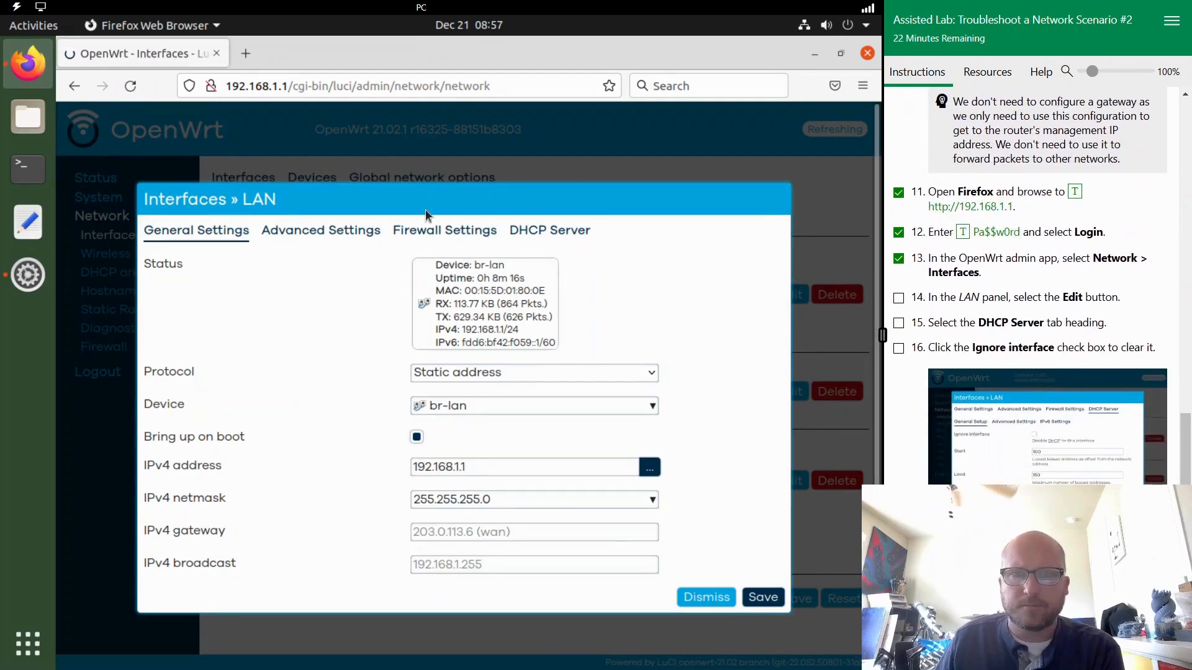
left_click(545, 232)
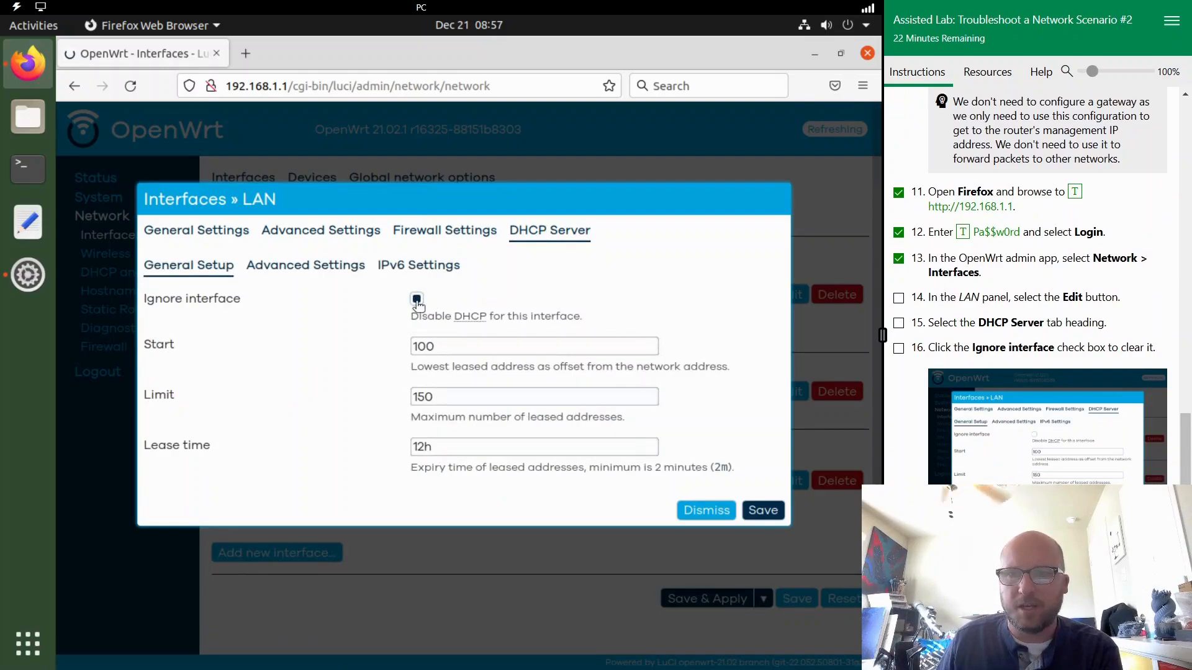
left_click(417, 299)
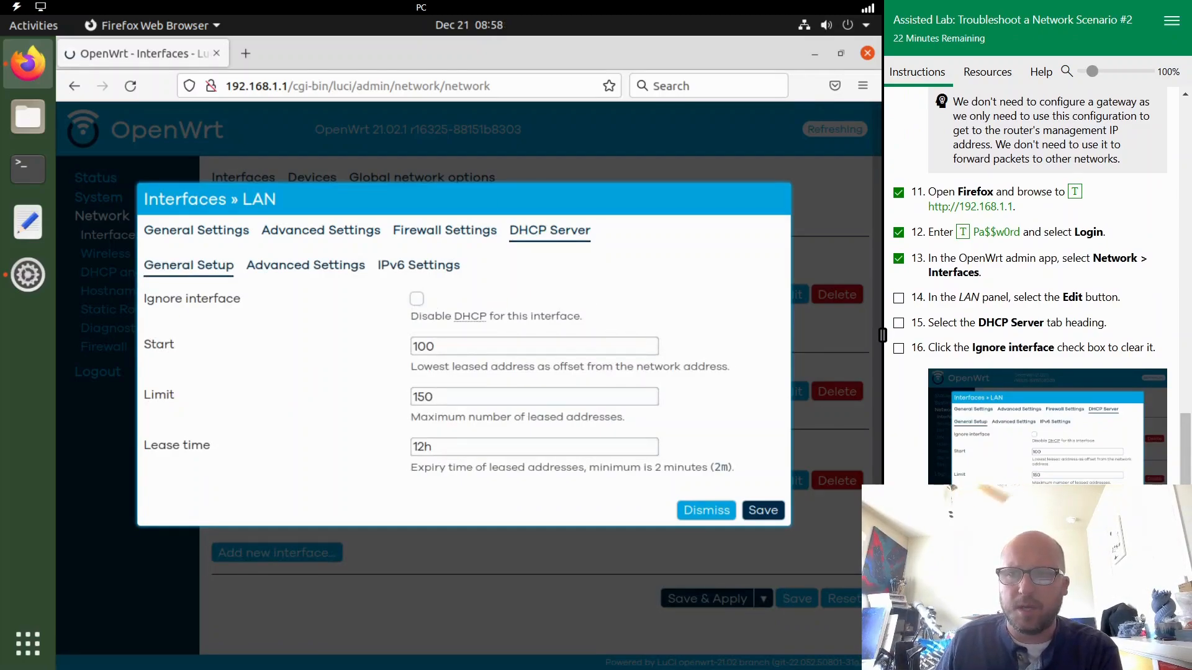
left_click(899, 348)
scroll(1031, 285, "down", 2)
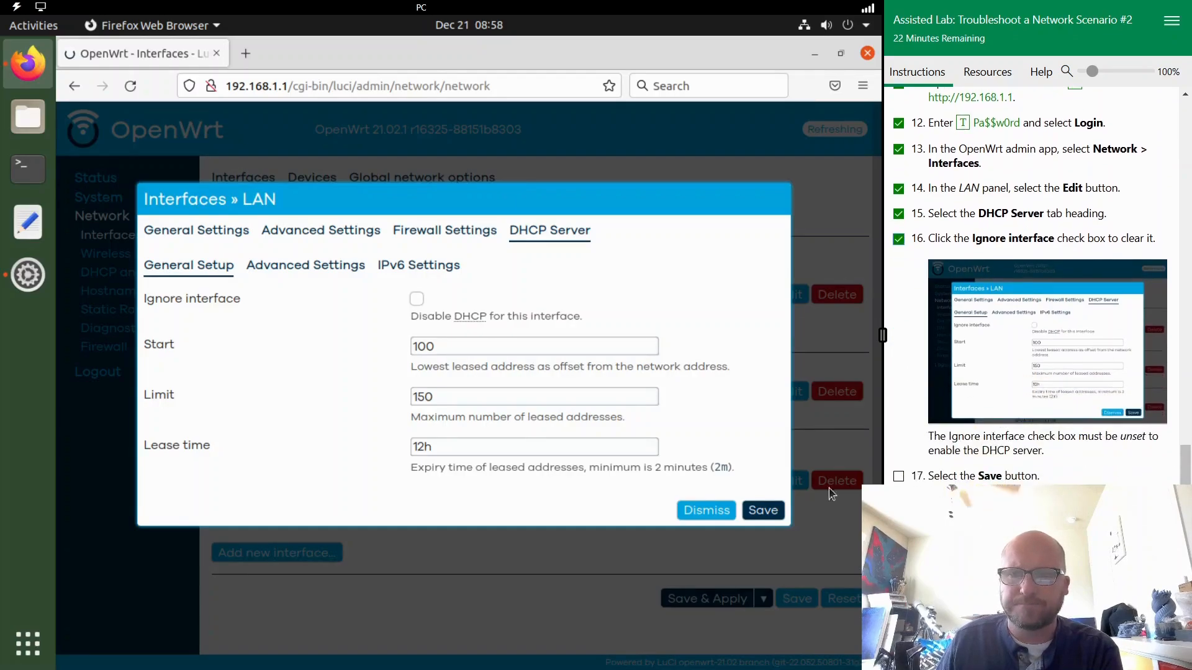
left_click(763, 510)
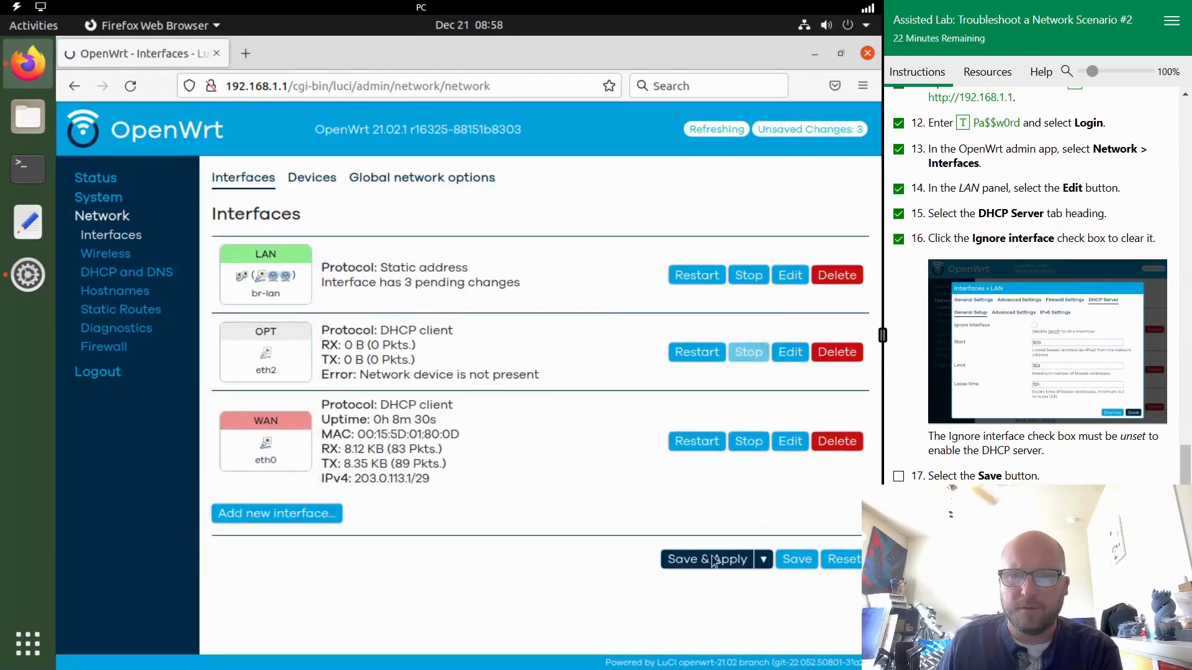
left_click(710, 565)
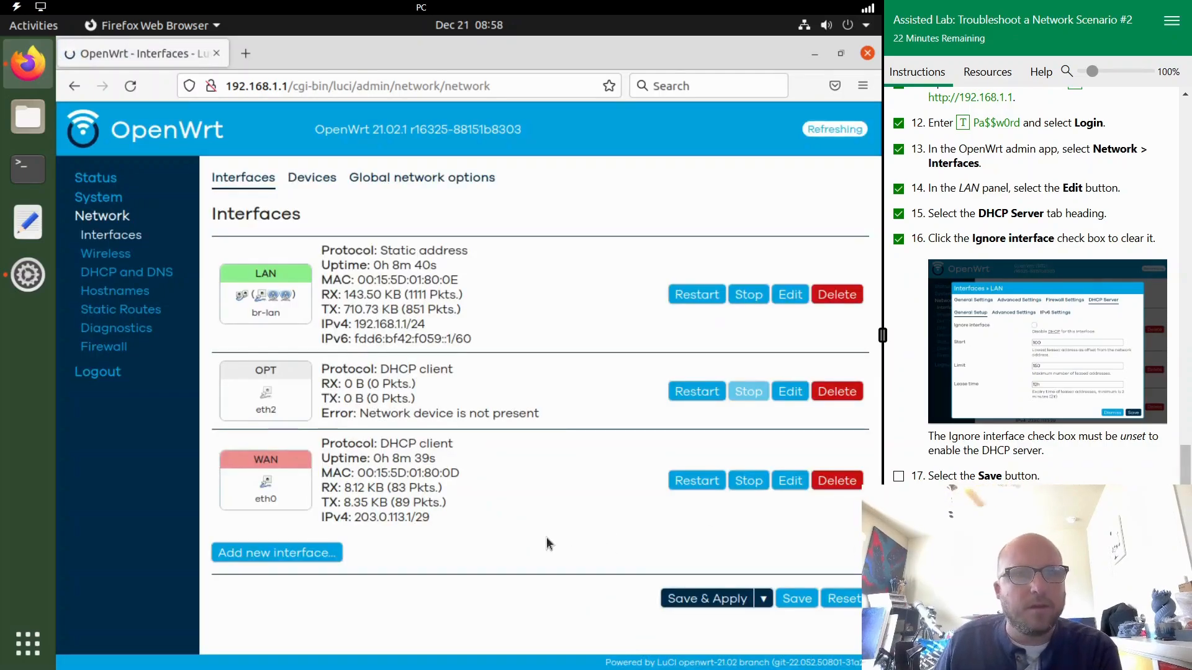
- Log out of the router and close the browser, and submit "Verify full system functionality" as the next troubleshooting step
left_click(97, 372)
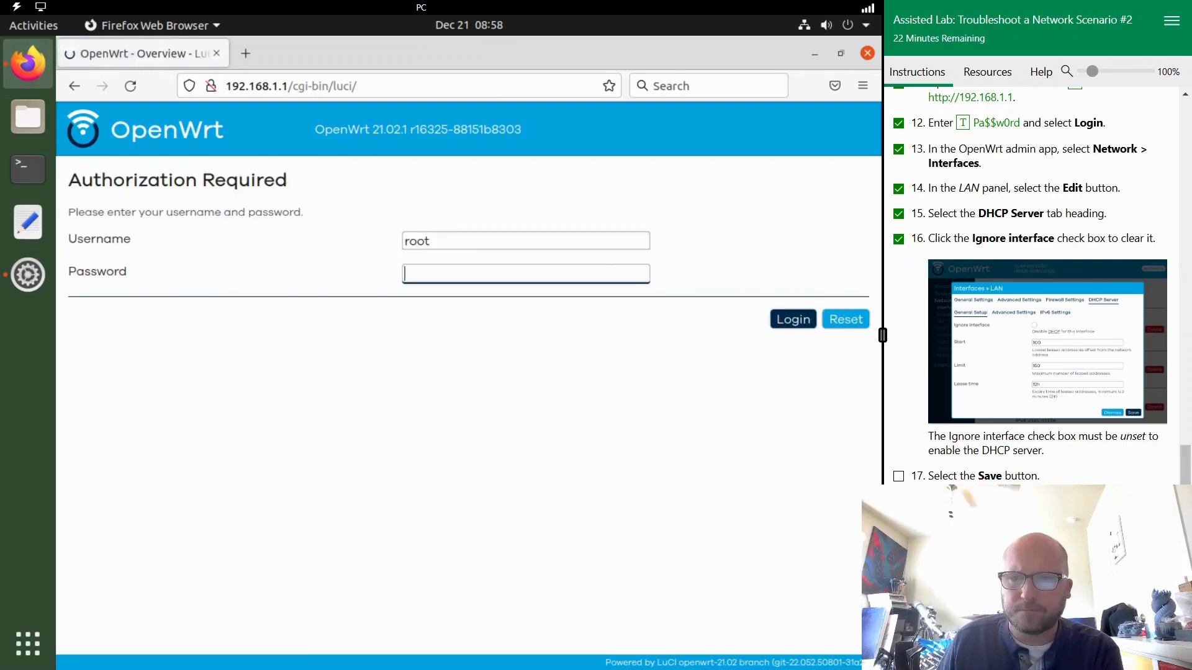
left_click(867, 53)
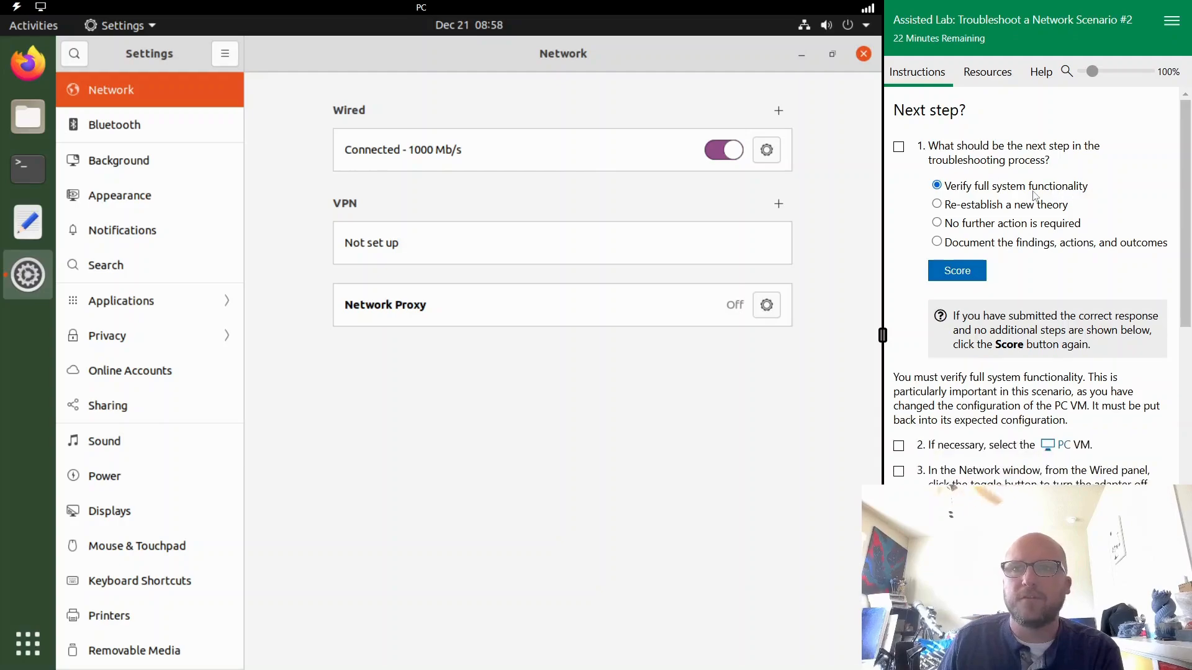
left_click(939, 264)
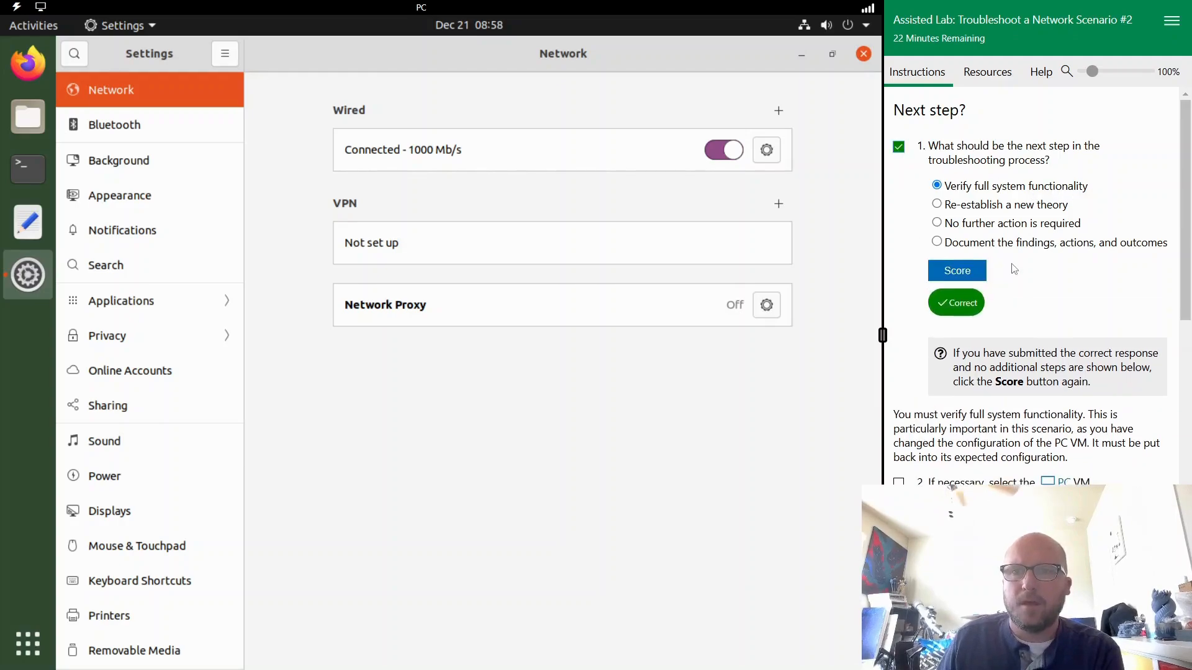
scroll(1011, 266, "down", 3)
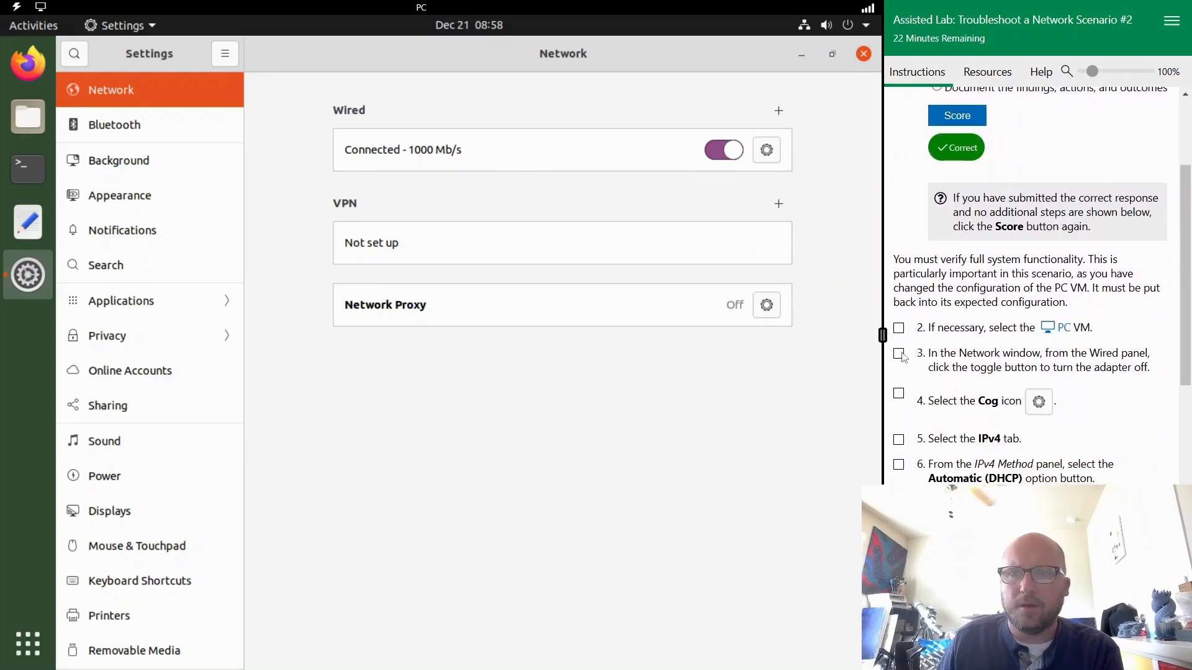
- Switch the PC's wired adapter back to Automatic (DHCP) while it is off, turn it on again and mark tasks 2 to 8 complete
left_click(766, 151)
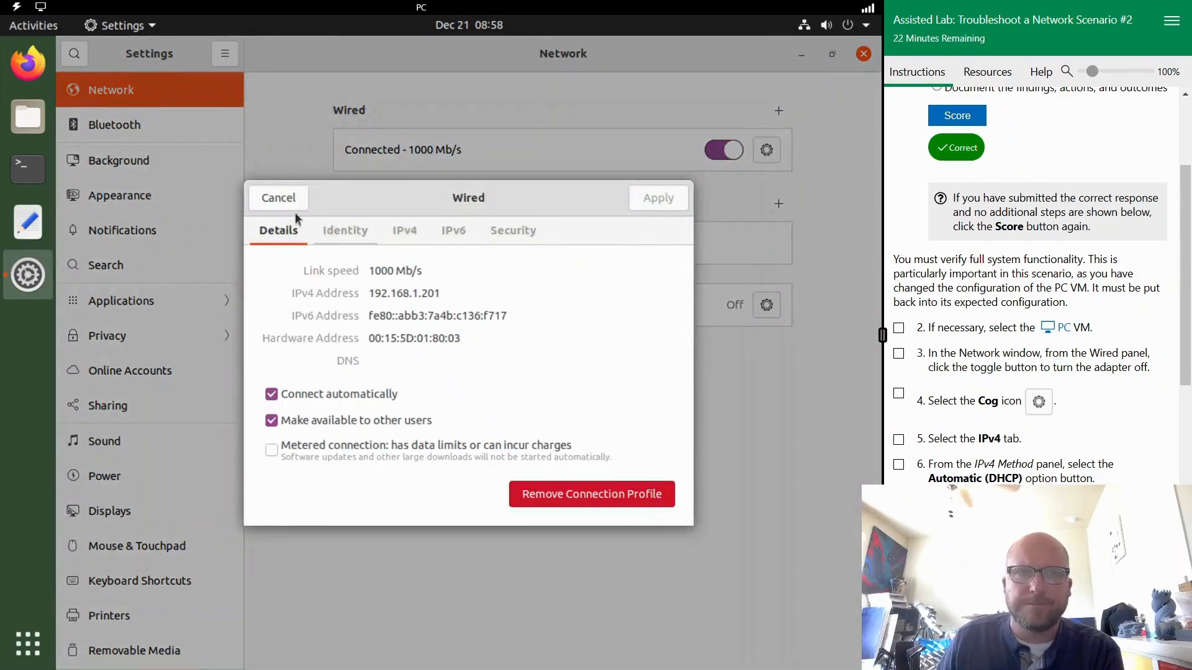
left_click(278, 197)
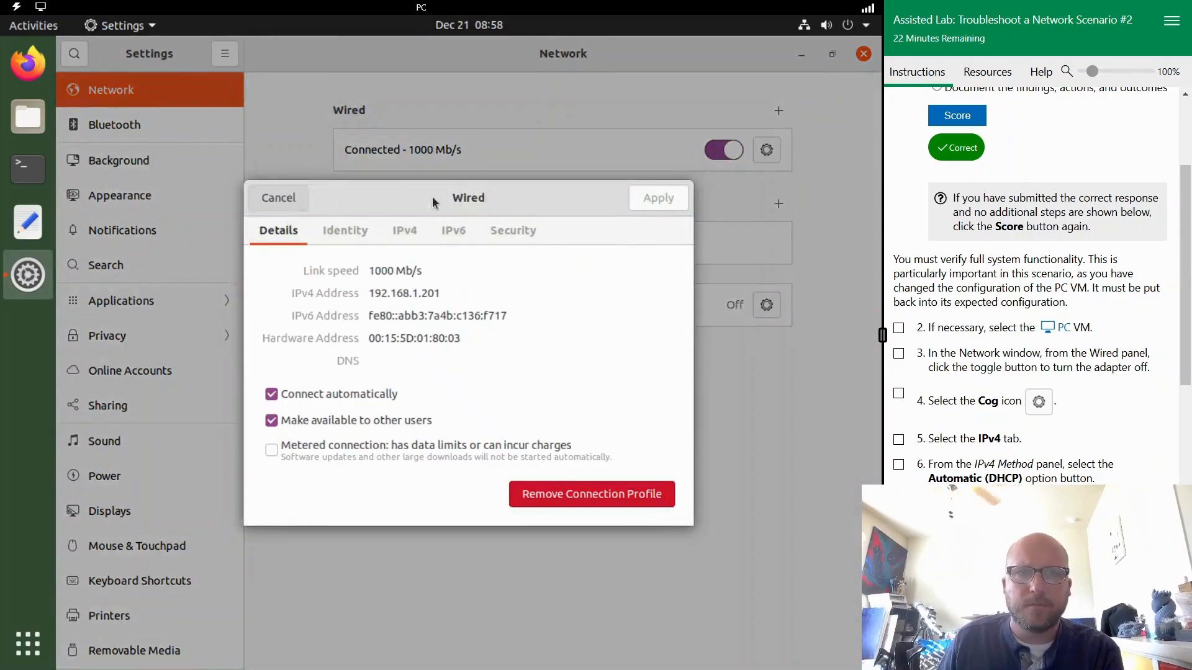
left_click(731, 150)
left_click(767, 152)
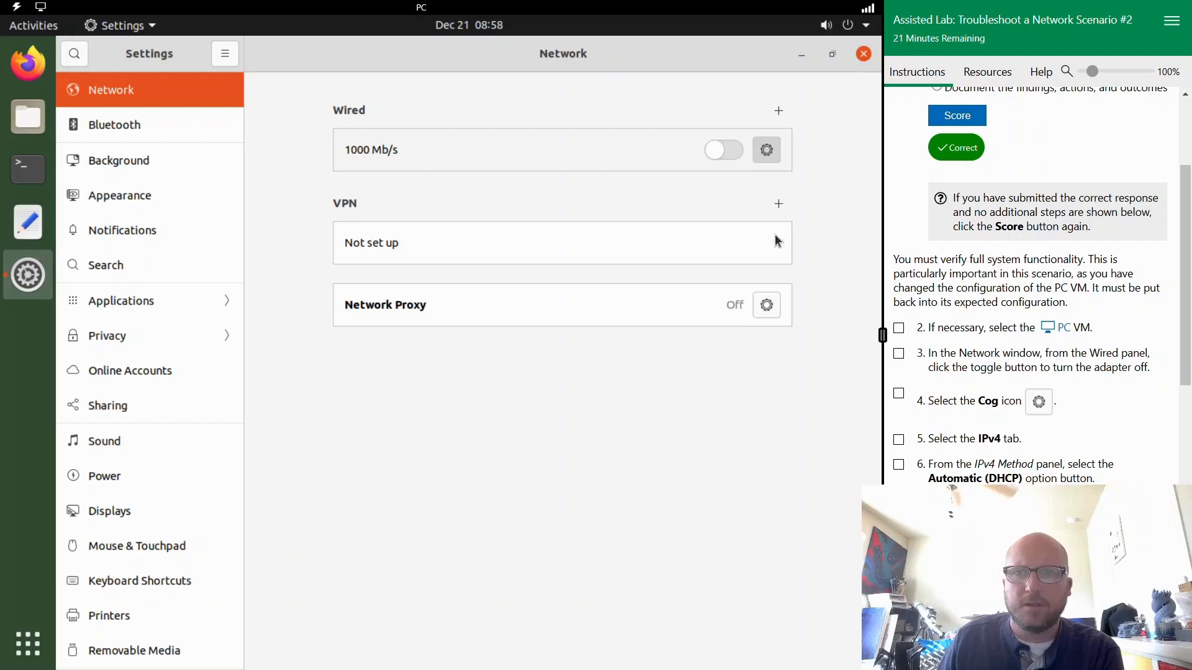
left_click(407, 267)
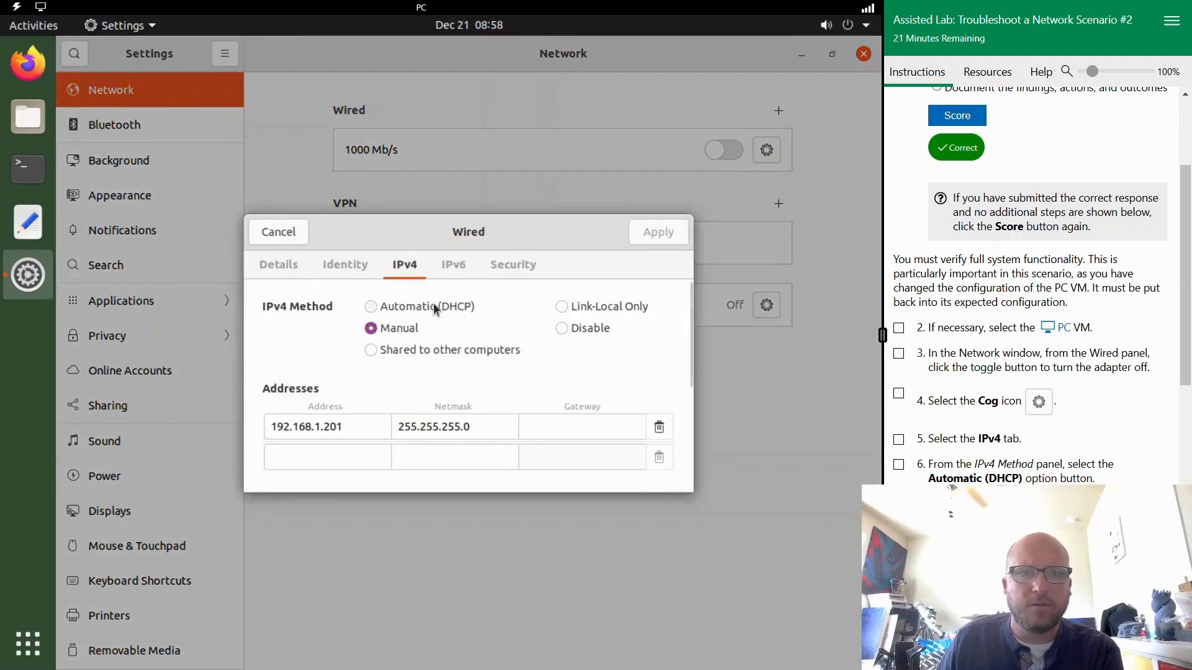
left_click(433, 303)
left_click(659, 233)
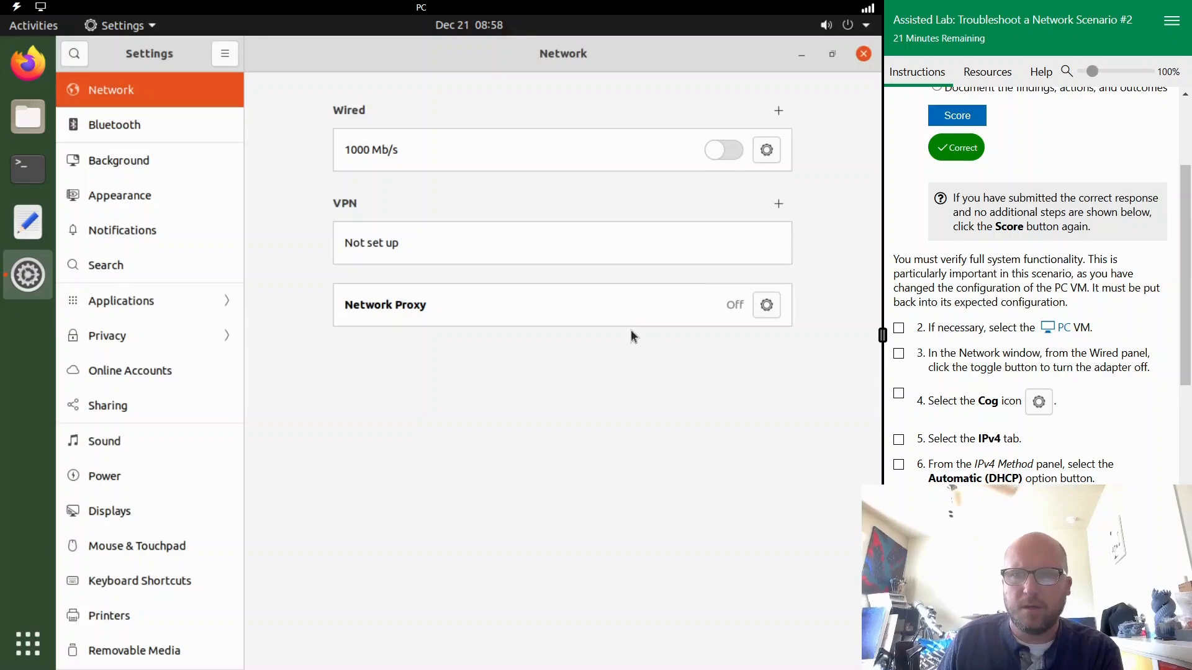
scroll(956, 419, "down", 2)
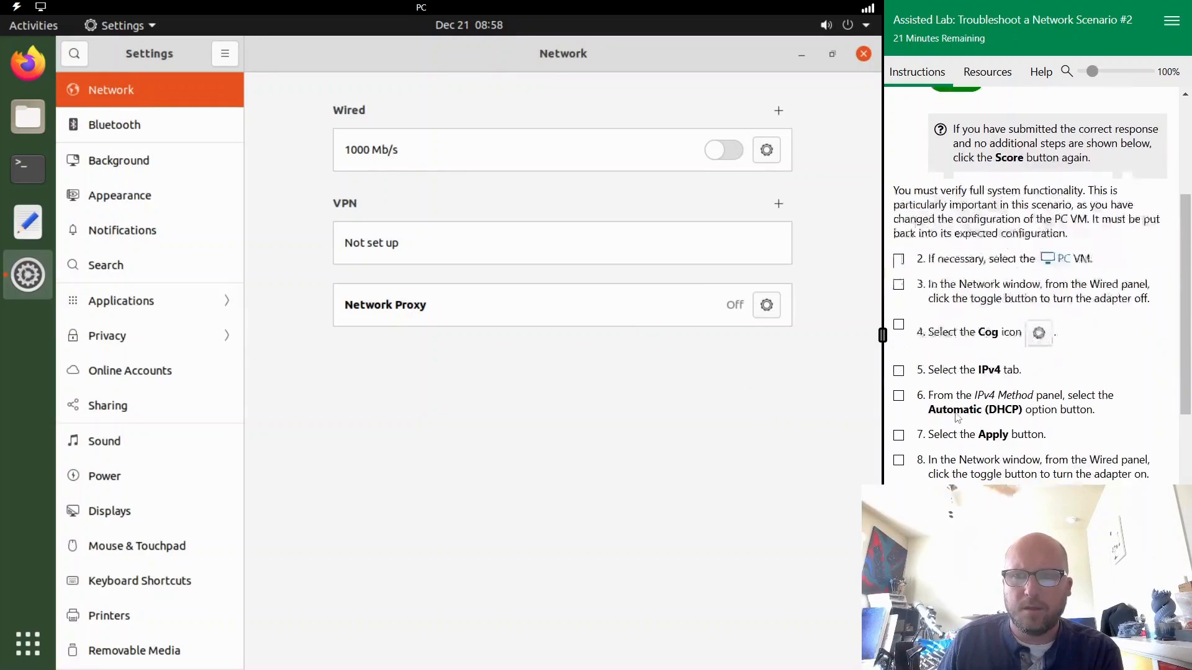
left_click(724, 149)
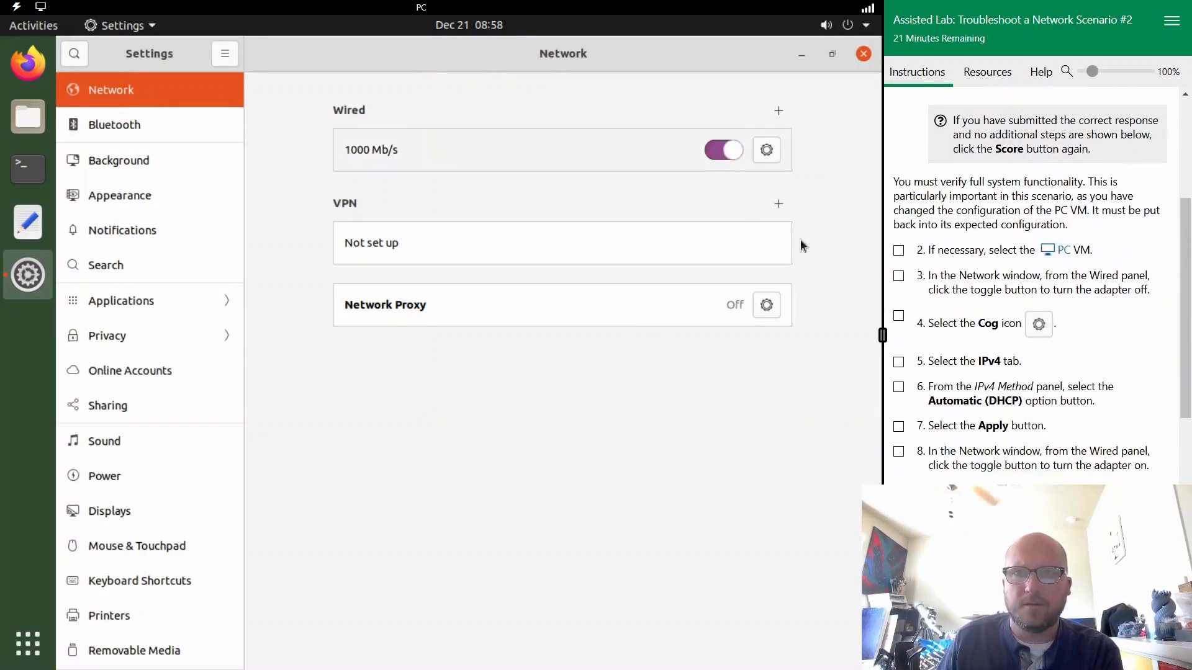
left_click(897, 451)
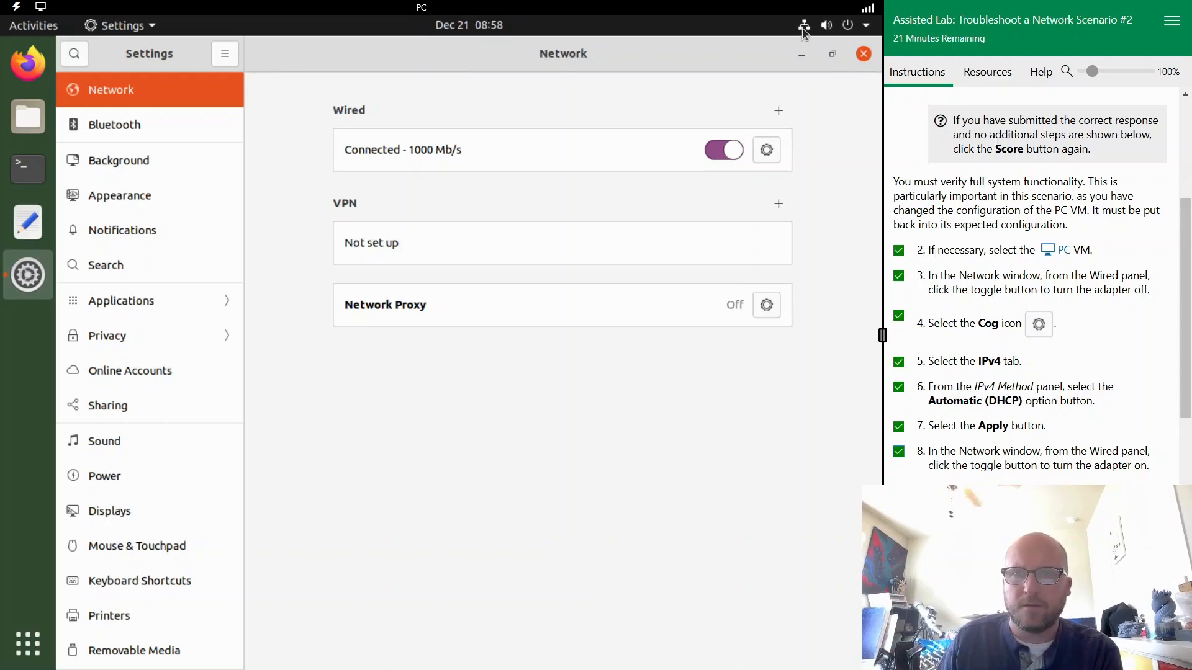
scroll(959, 383, "down", 3)
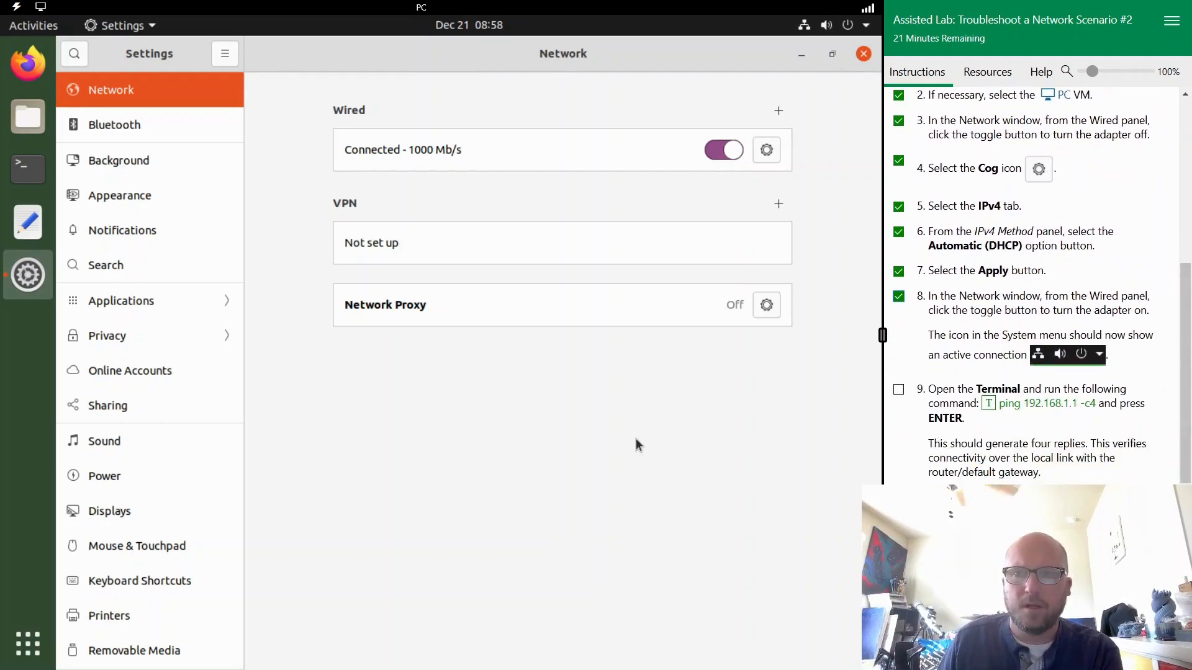
- Open a terminal on the PC and run ping 192.168.1.1 -c4 to test the link to the router
left_click(28, 169)
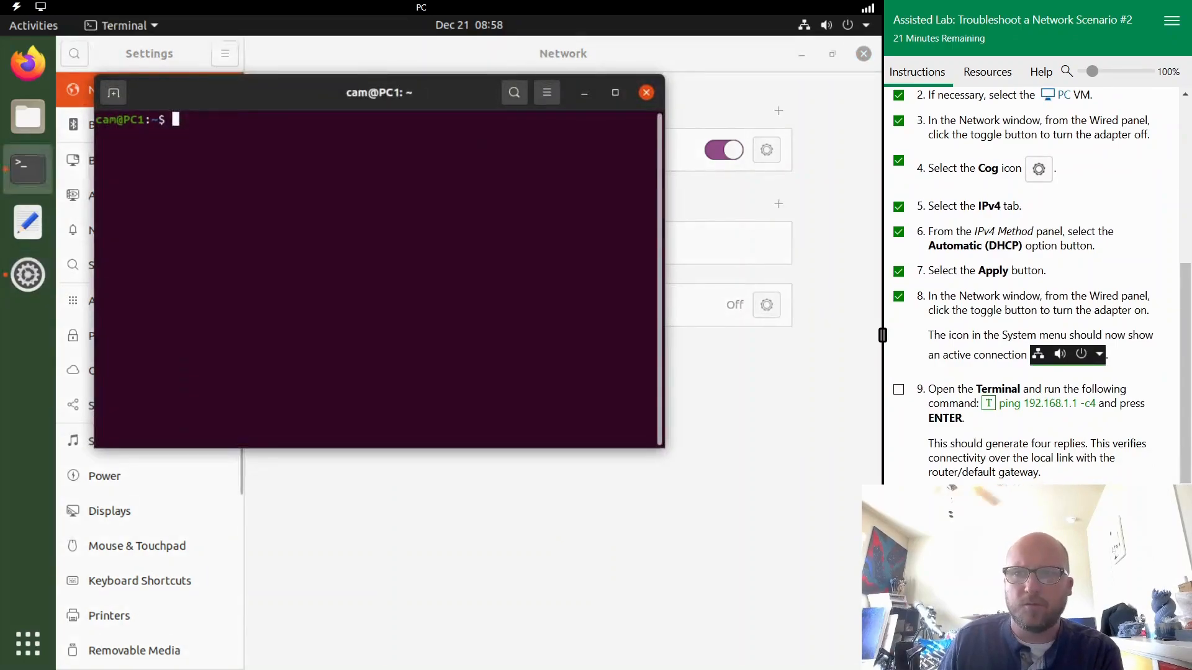
left_click(1065, 406)
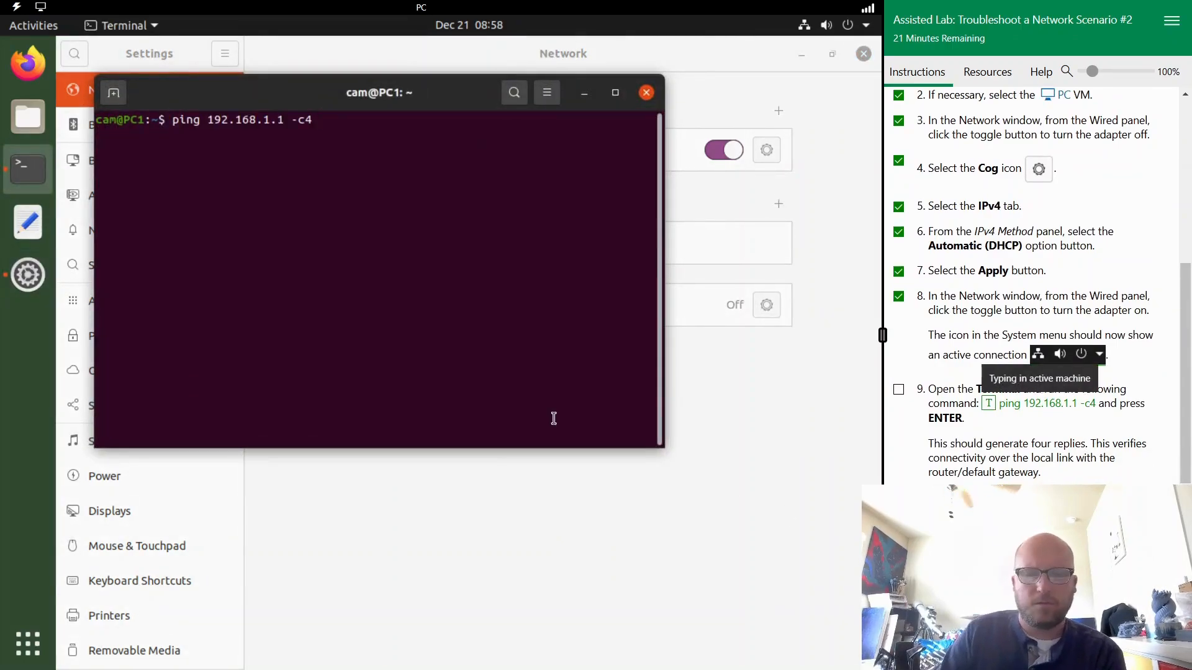
key("Return")
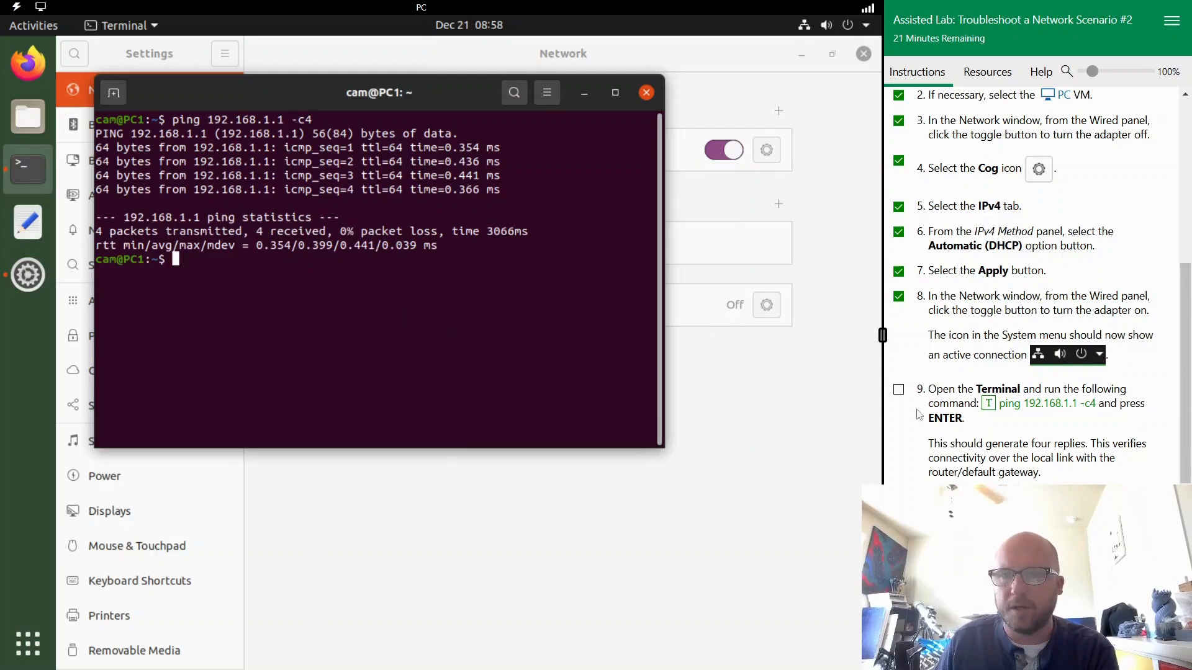
left_click(29, 82)
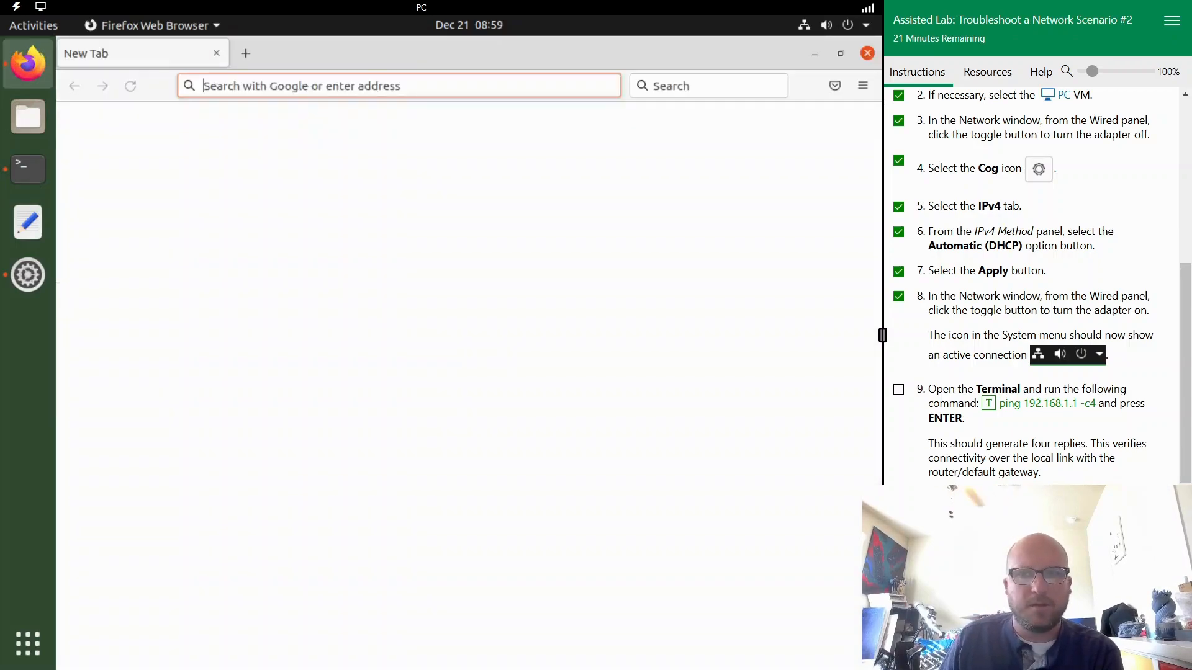
type("http://neverssl.com")
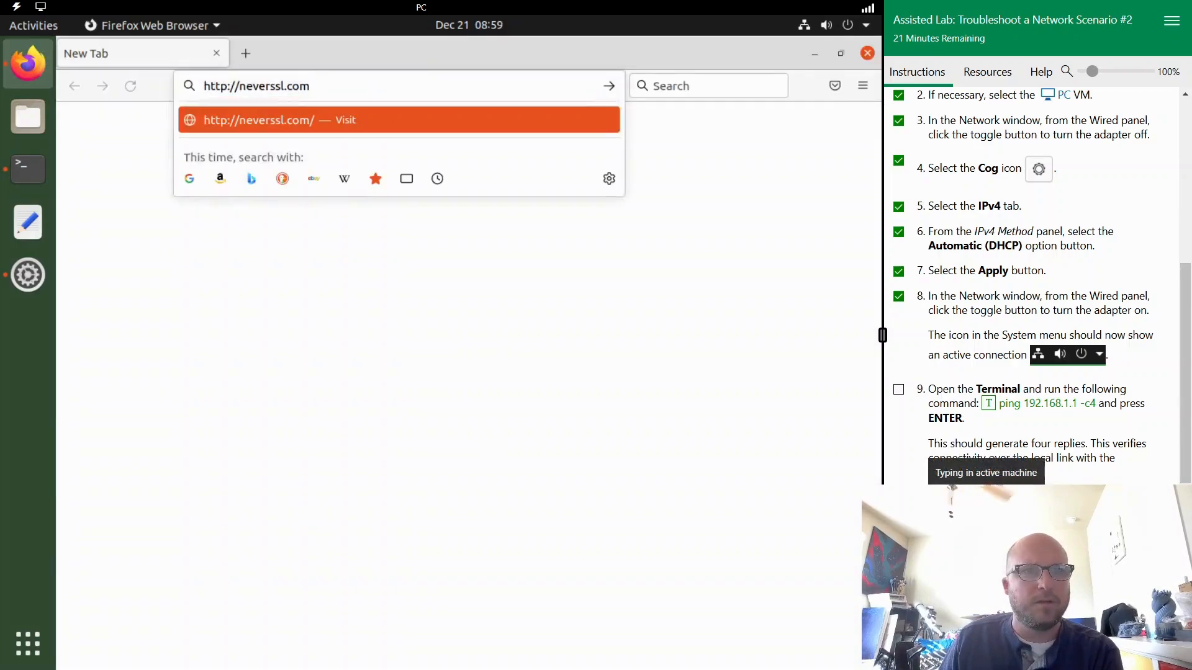
key("Return")
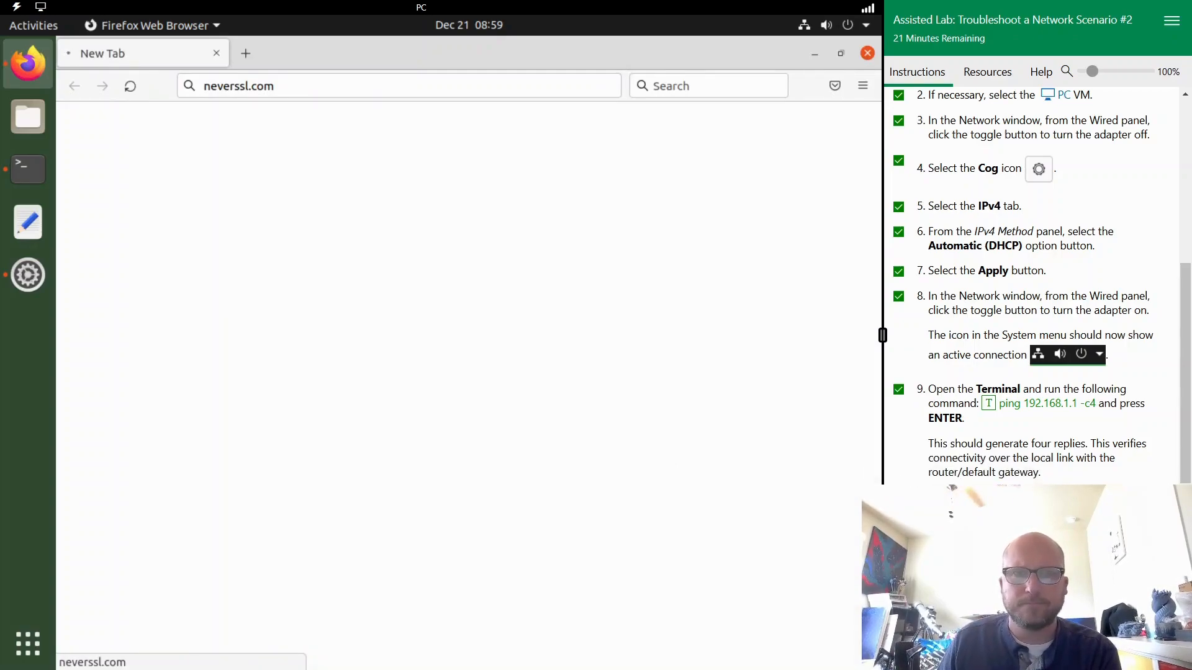
- Switch to the LAPTOP VM, examine its wired connection's details and IPv4 method, and close the network settings
scroll(1015, 425, "down", 5)
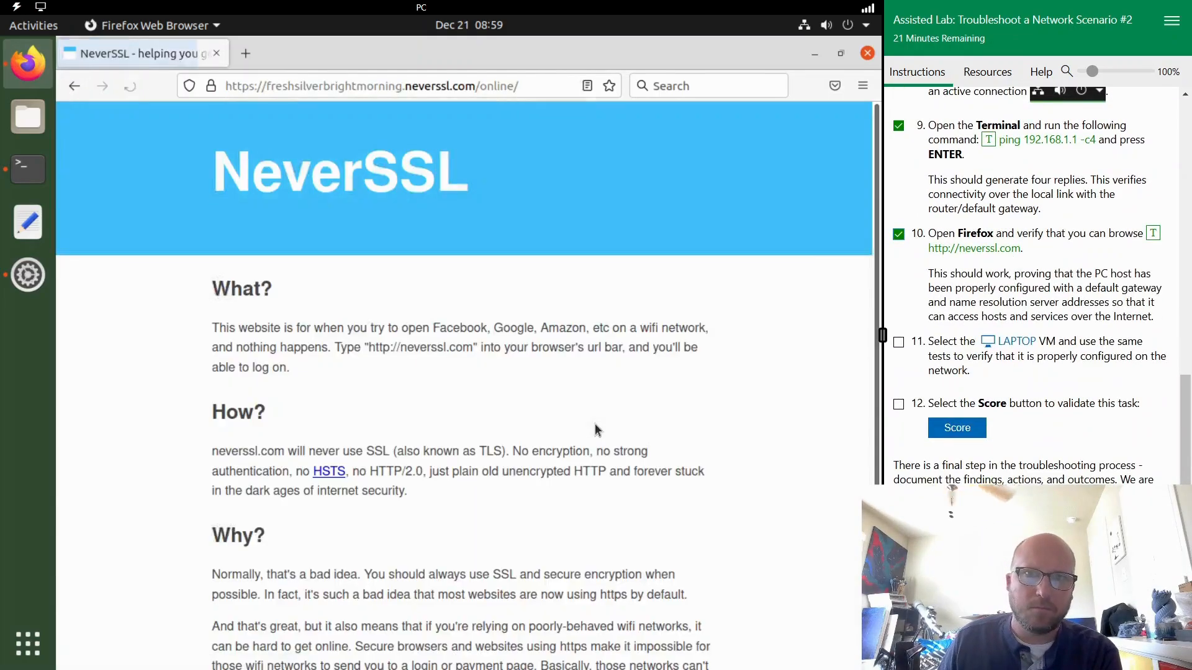
left_click(1025, 347)
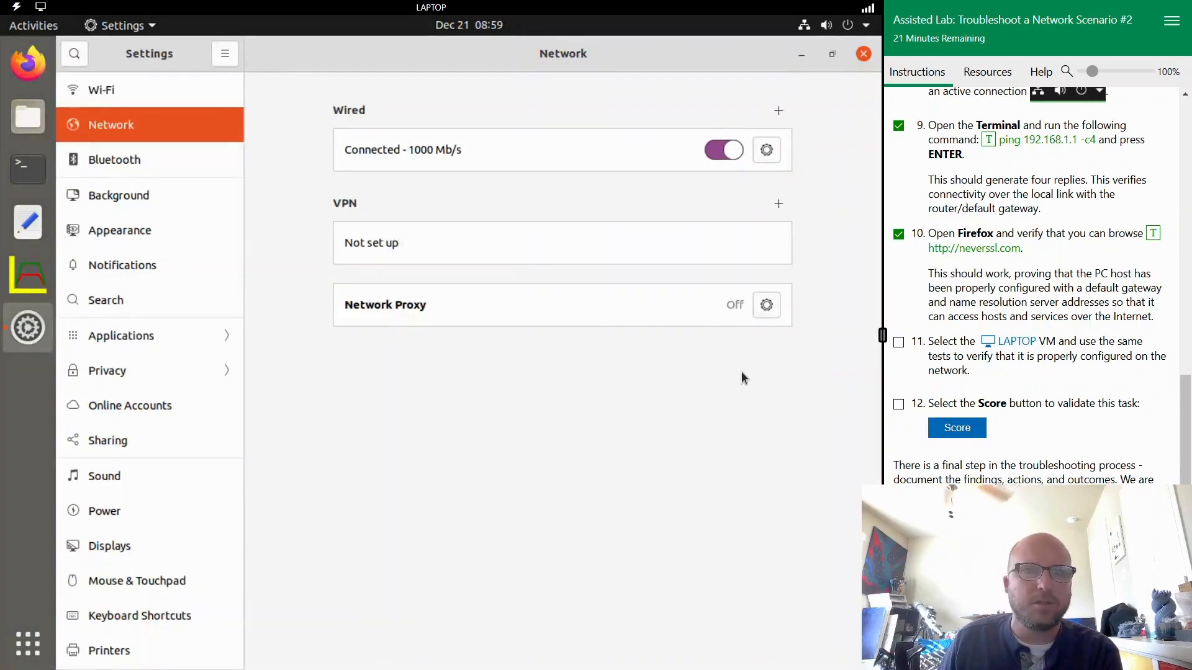
left_click(767, 151)
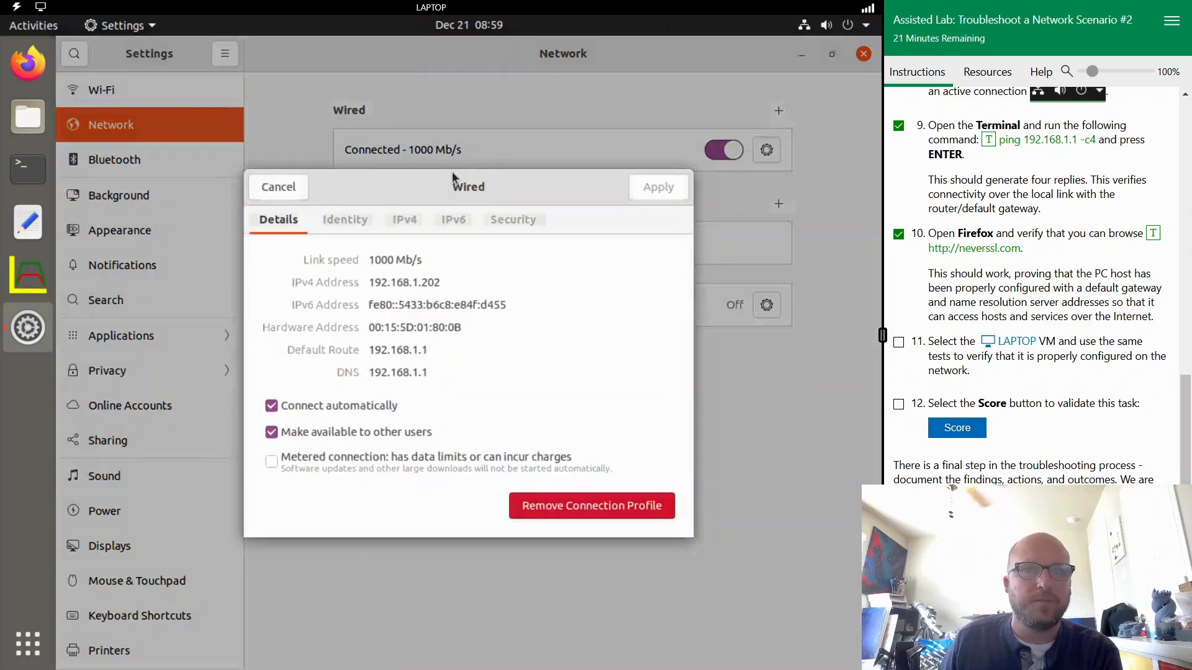
left_click(403, 221)
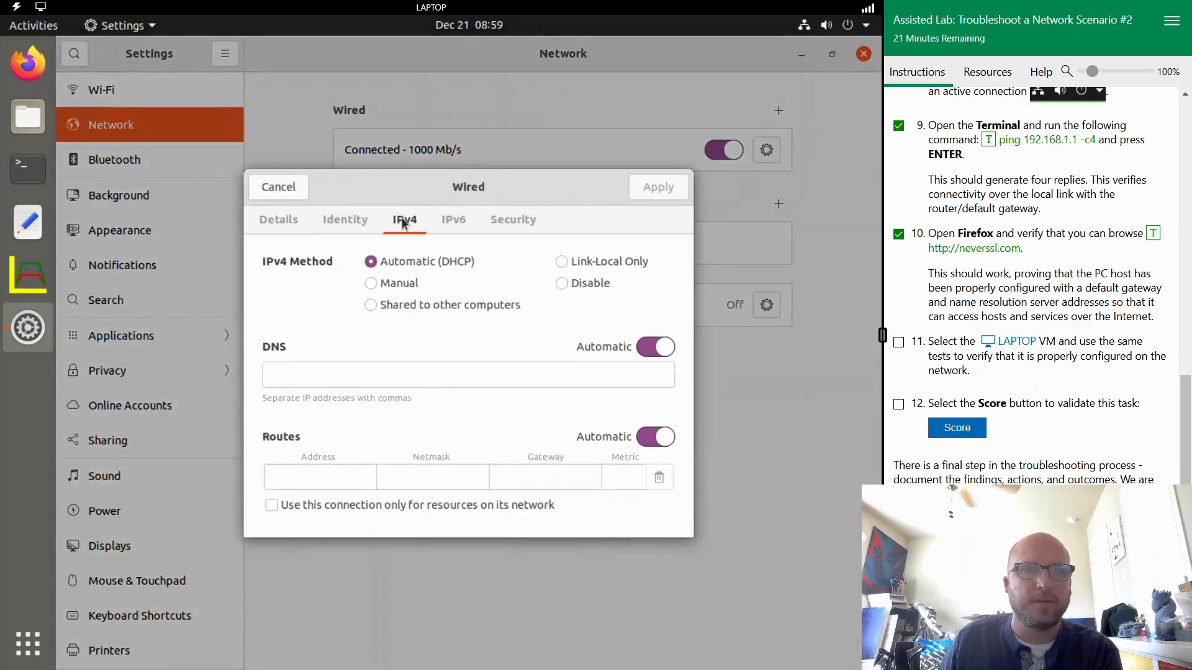
left_click(268, 190)
left_click(863, 53)
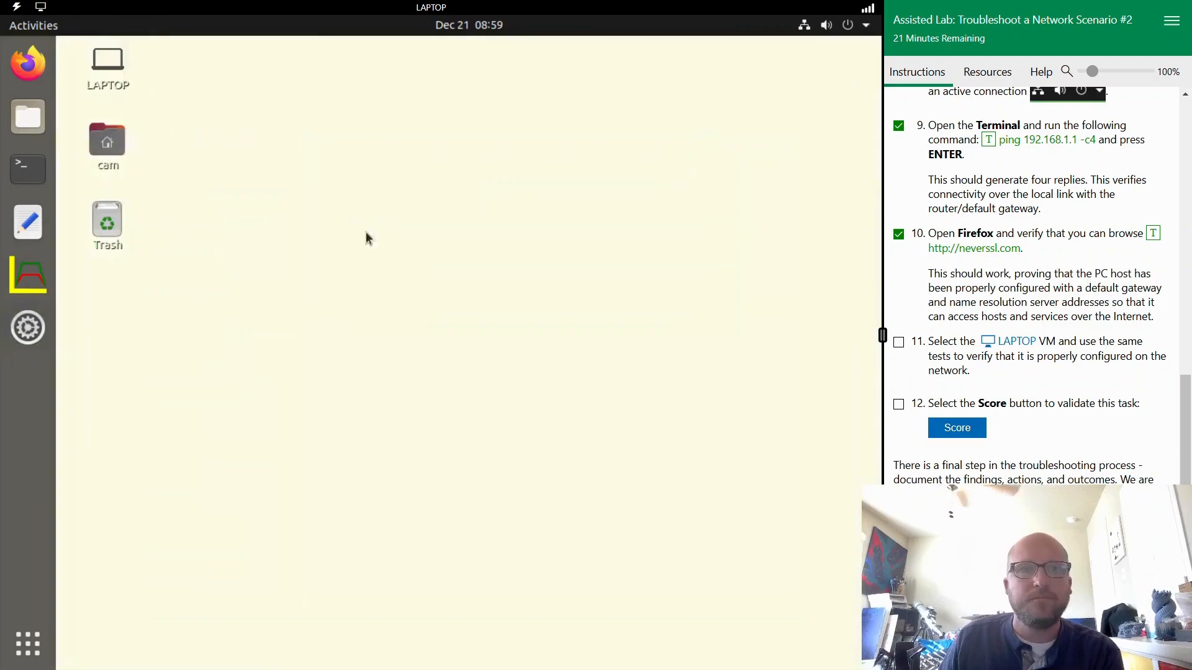
left_click(21, 171)
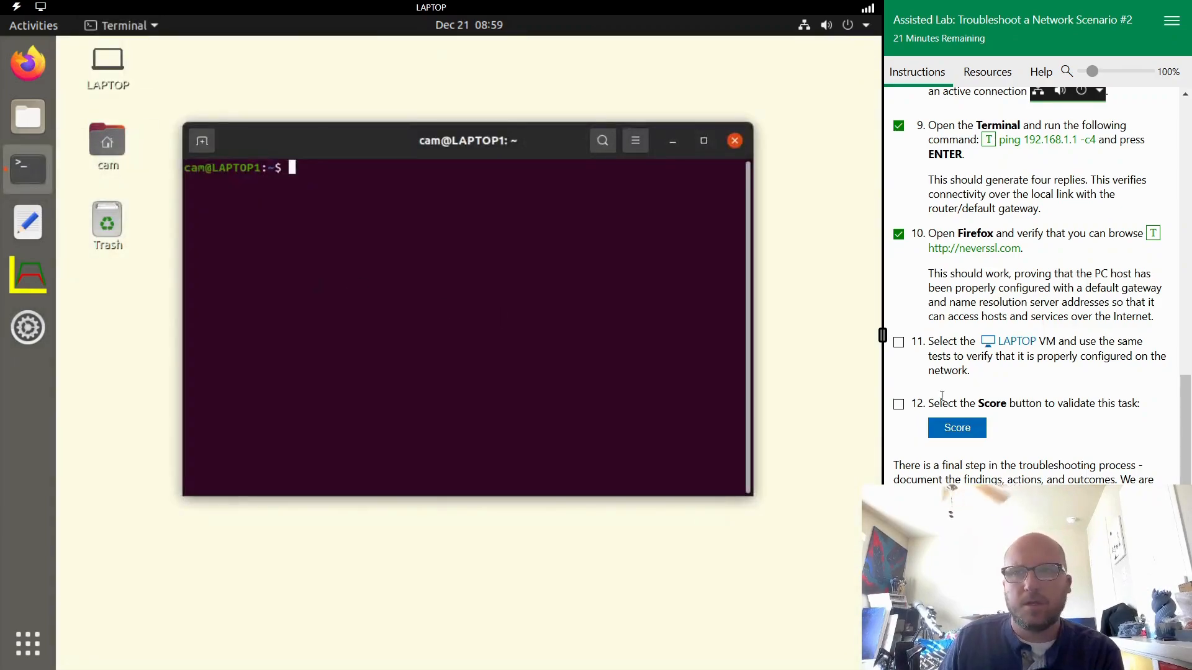
scroll(1012, 399, "up", 6)
scroll(1011, 401, "up", 3)
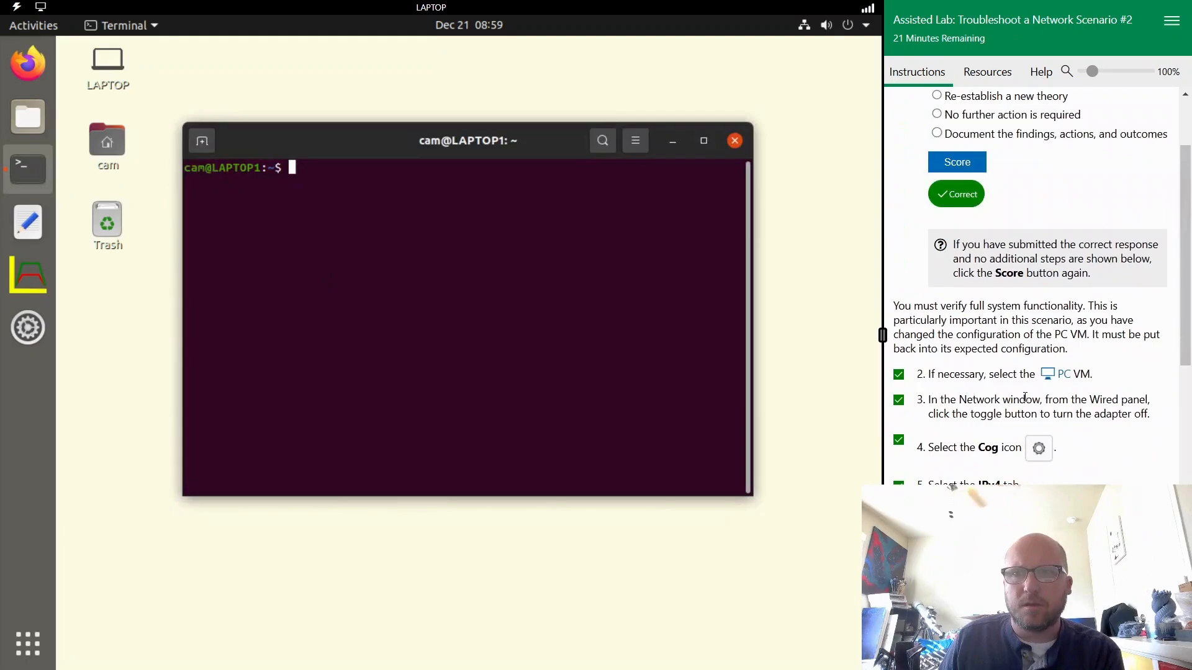
scroll(1026, 398, "up", 2)
scroll(1025, 400, "down", 6)
scroll(1025, 400, "down", 5)
left_click(1035, 329)
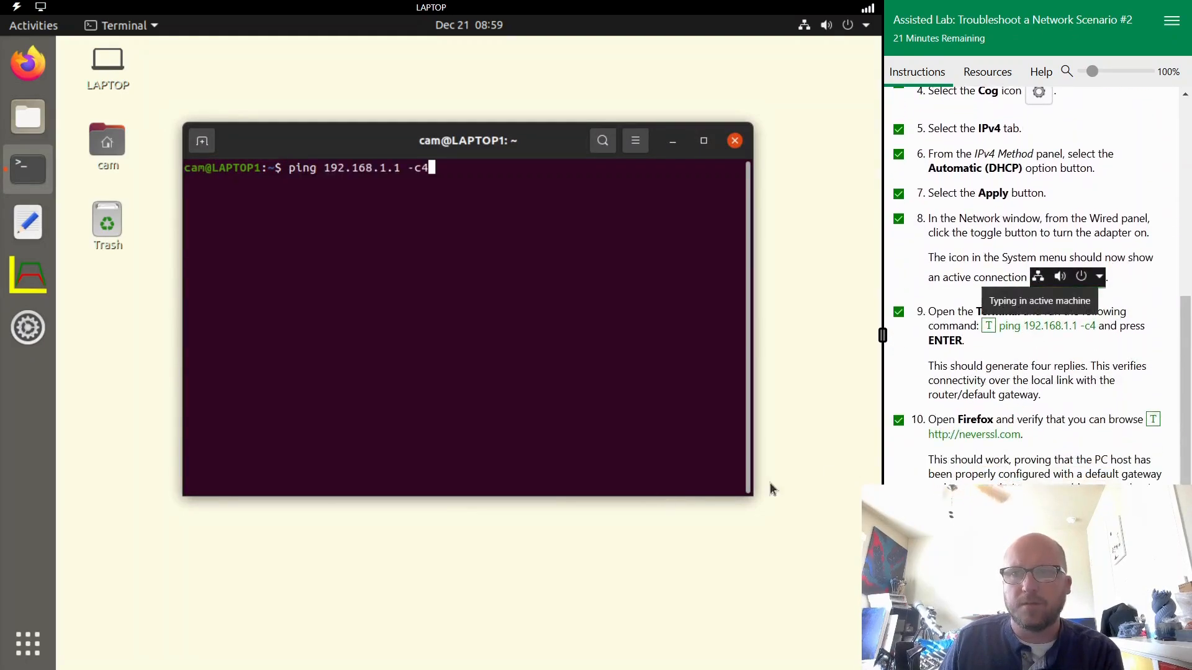
key("Return")
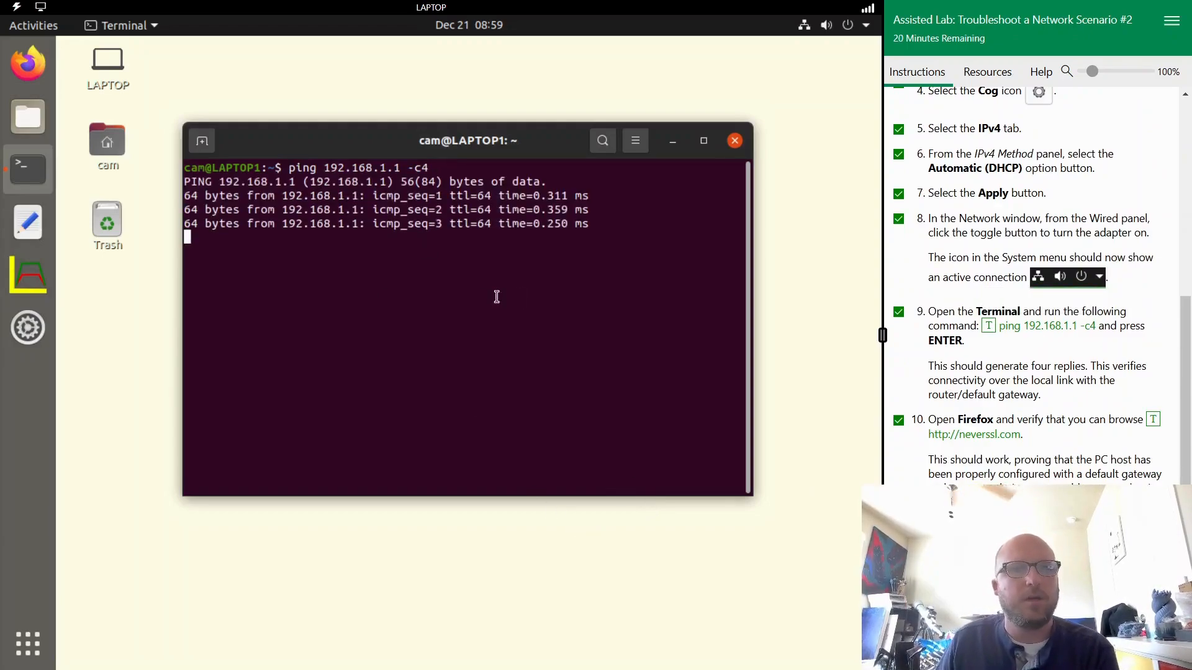
left_click(28, 62)
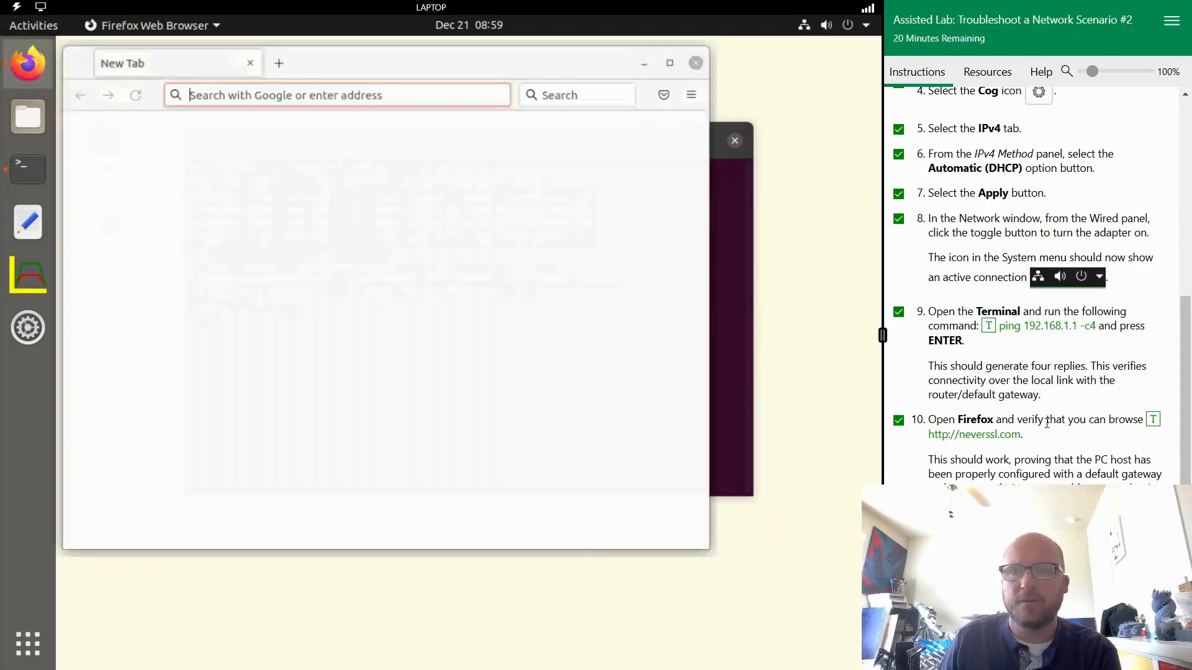
left_click(995, 441)
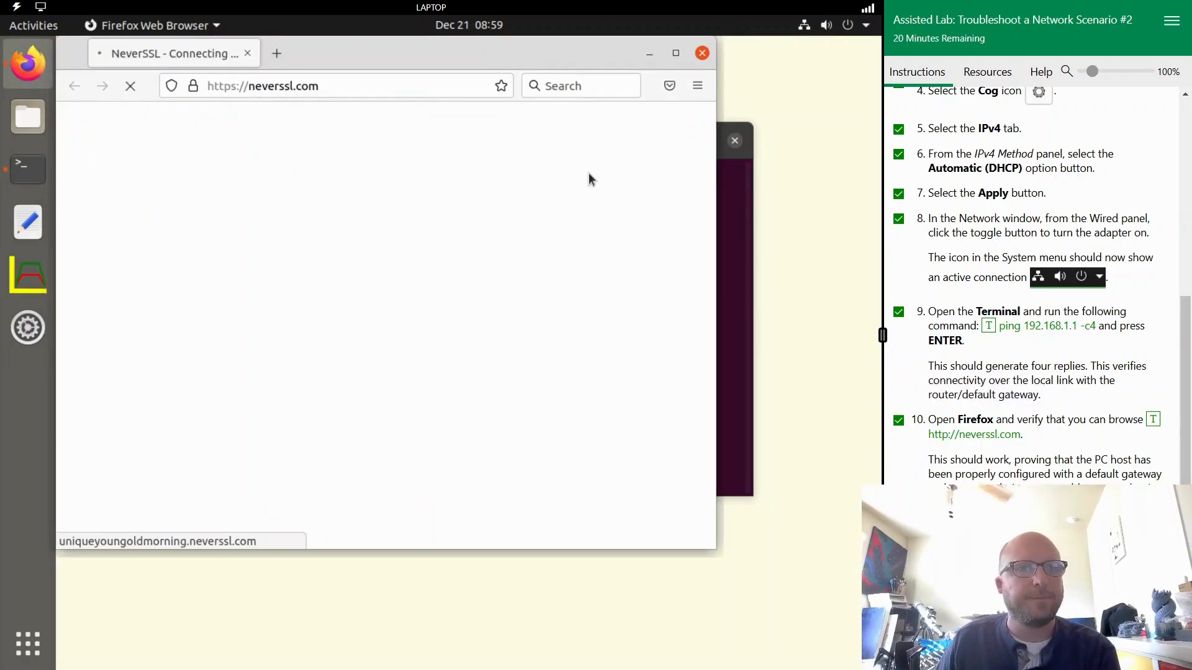
- Mark tasks 11 and 12 complete, score the verification task and continue to the comprehensive questions
scroll(1114, 360, "down", 5)
left_click(898, 374)
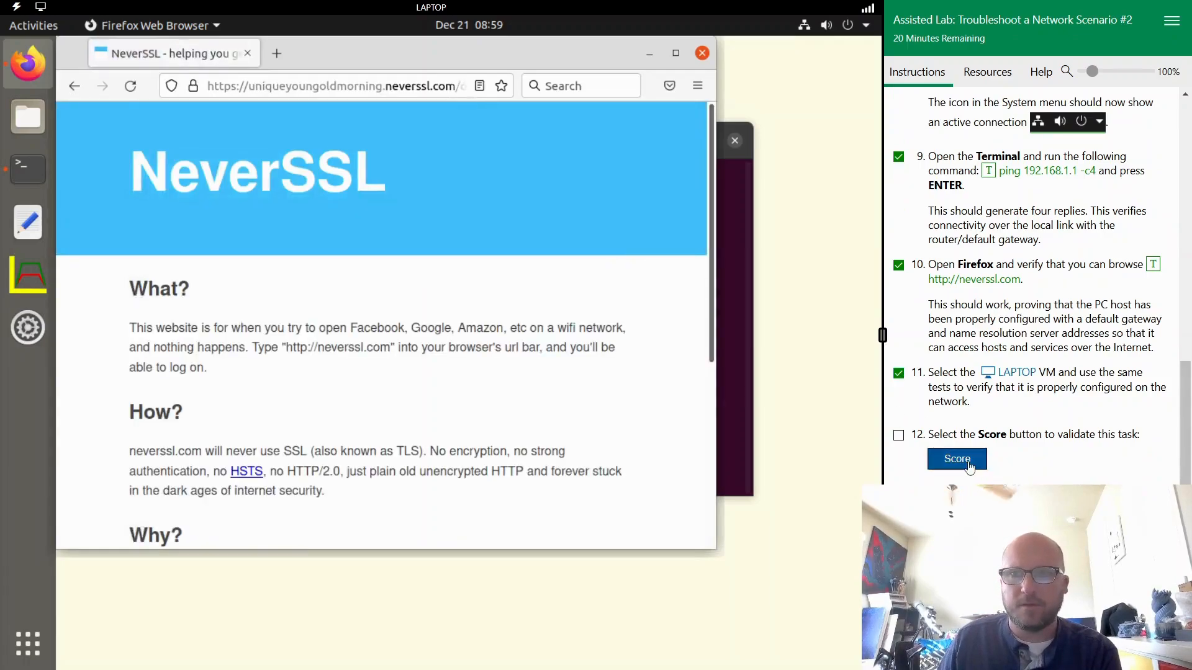
left_click(898, 436)
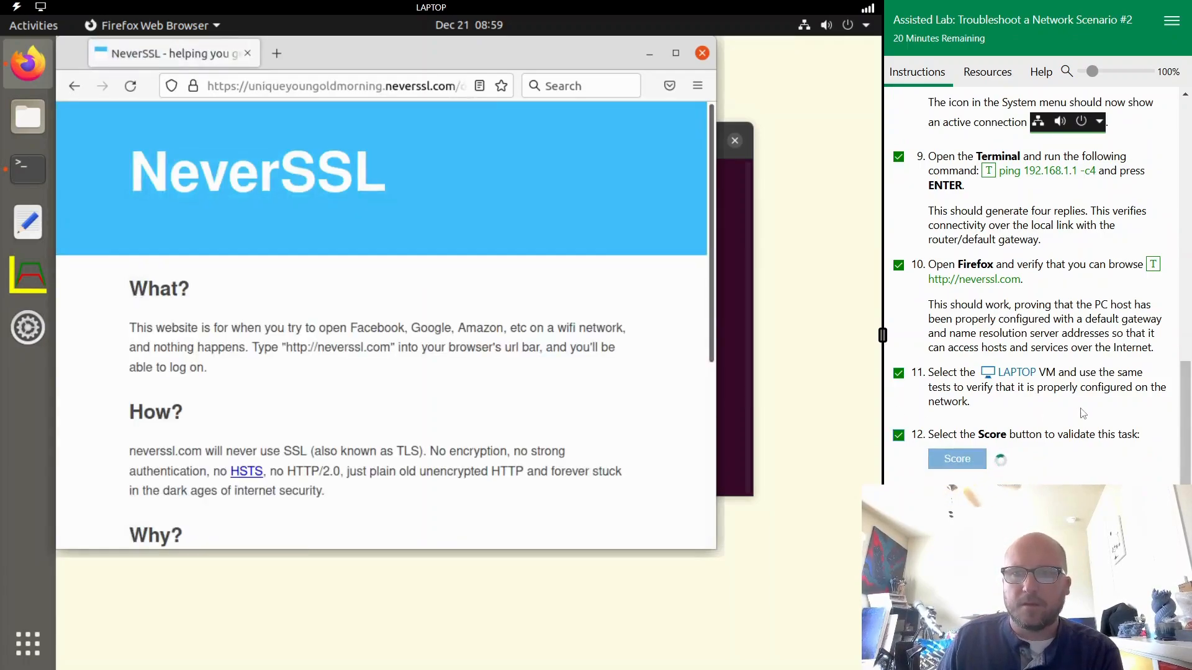
scroll(1026, 456, "down", 1)
left_click_drag(893, 466, 1120, 482)
left_click(1121, 485)
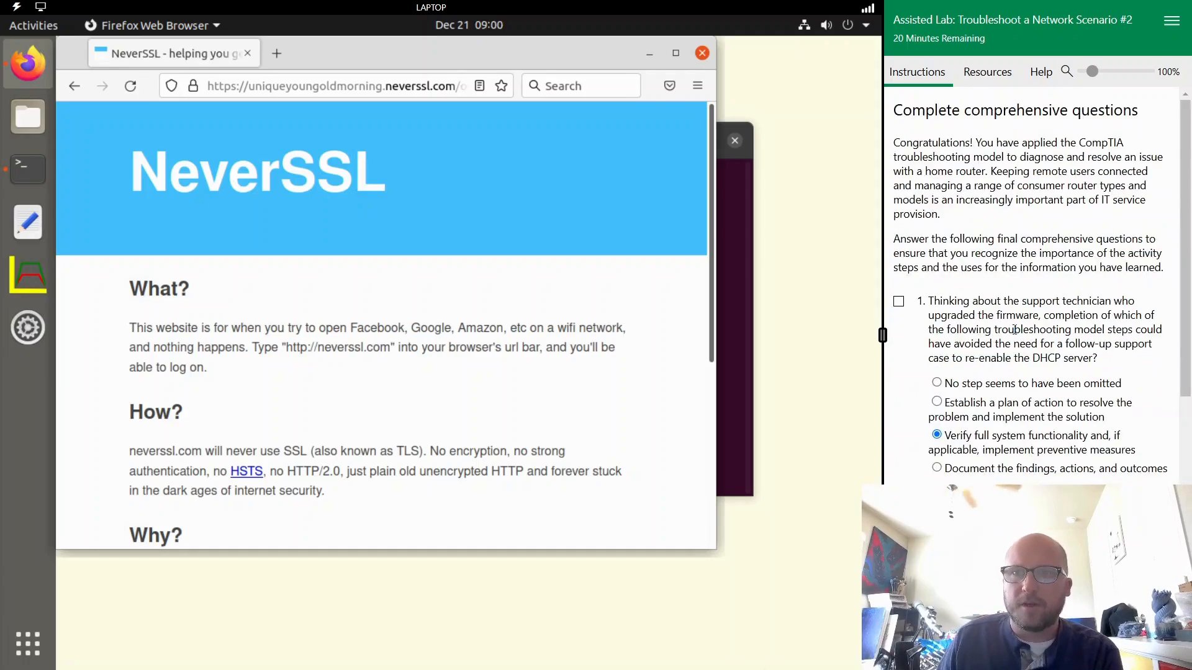
- Review the comprehensive questions on the omitted troubleshooting step, the network manager's adapter action and the local connectivity command
scroll(1038, 422, "down", 11)
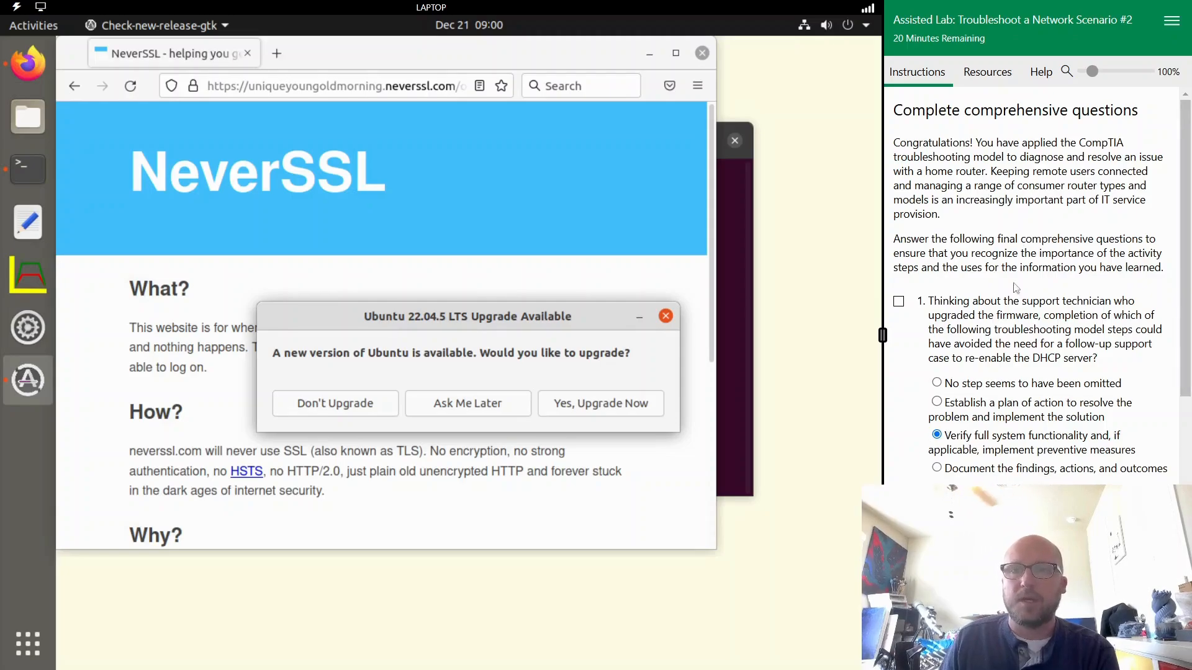
scroll(1016, 275, "down", 2)
scroll(1078, 340, "down", 8)
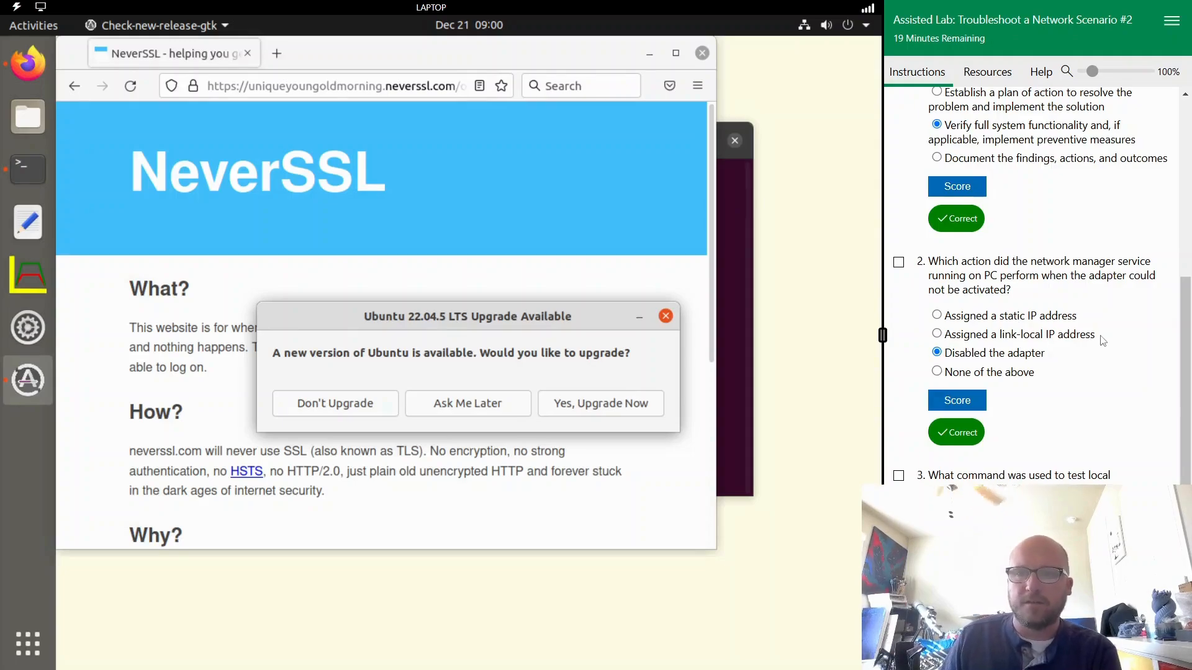
scroll(1105, 342, "down", 1)
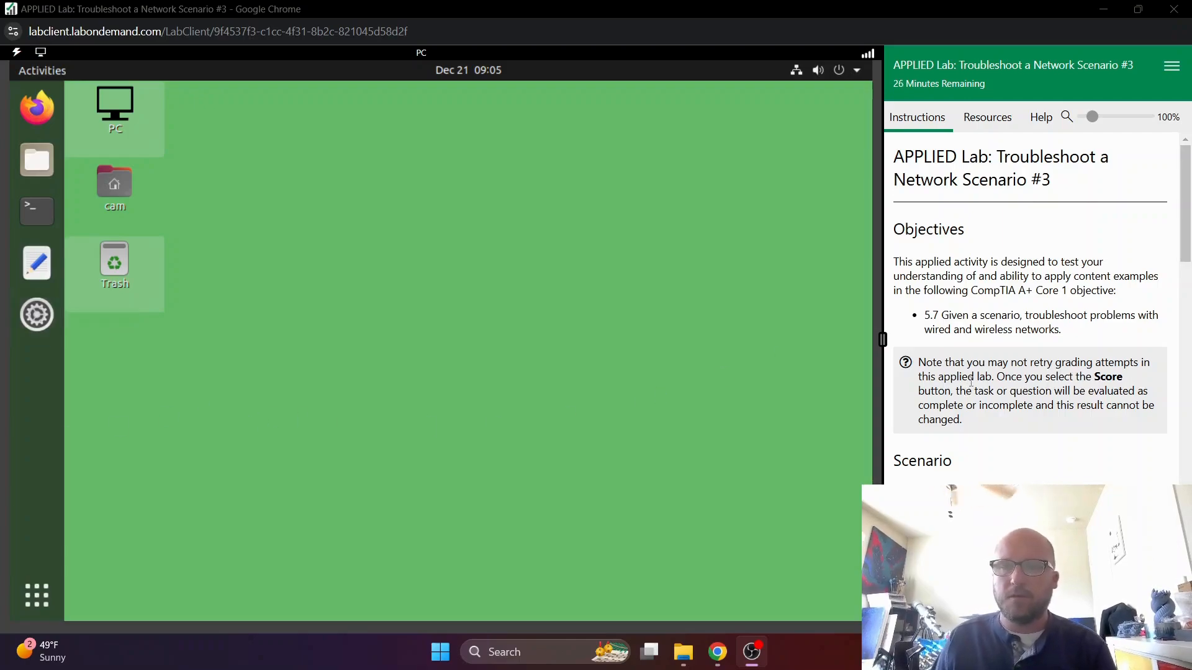
- Read the Scenario #3 lab's grading note, reported problem, expected network configuration and the troubleshooting instructions with the available VMs
scroll(911, 365, "down", 2)
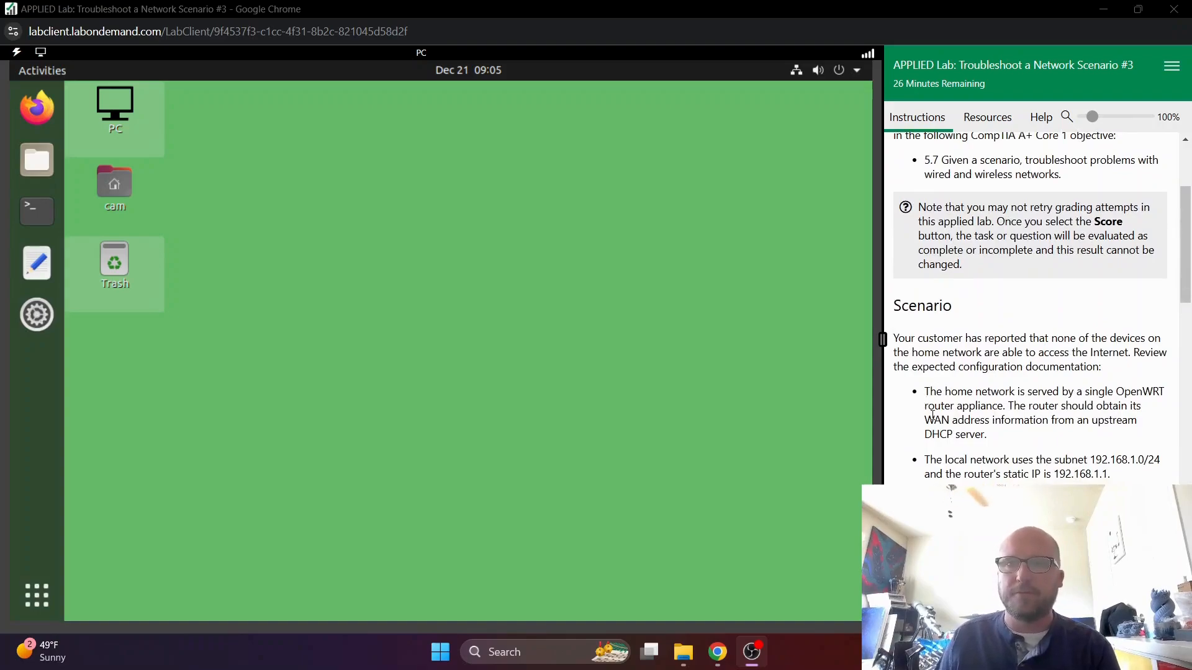
scroll(981, 357, "down", 1)
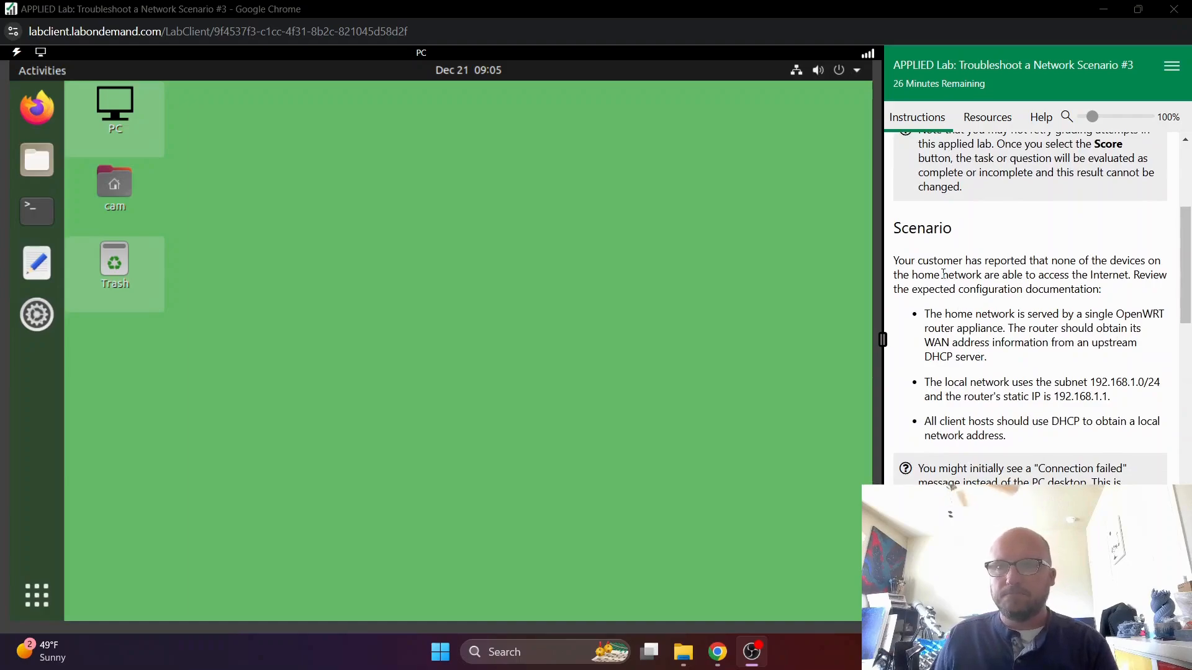
left_click(977, 262)
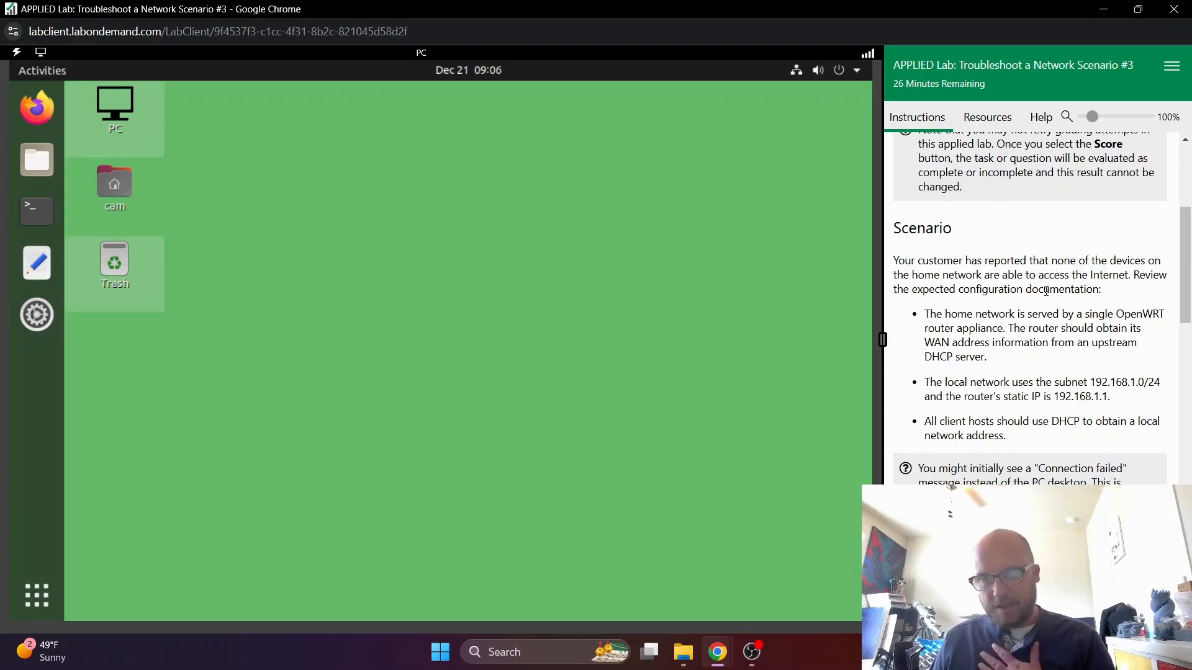
scroll(1024, 286, "down", 1)
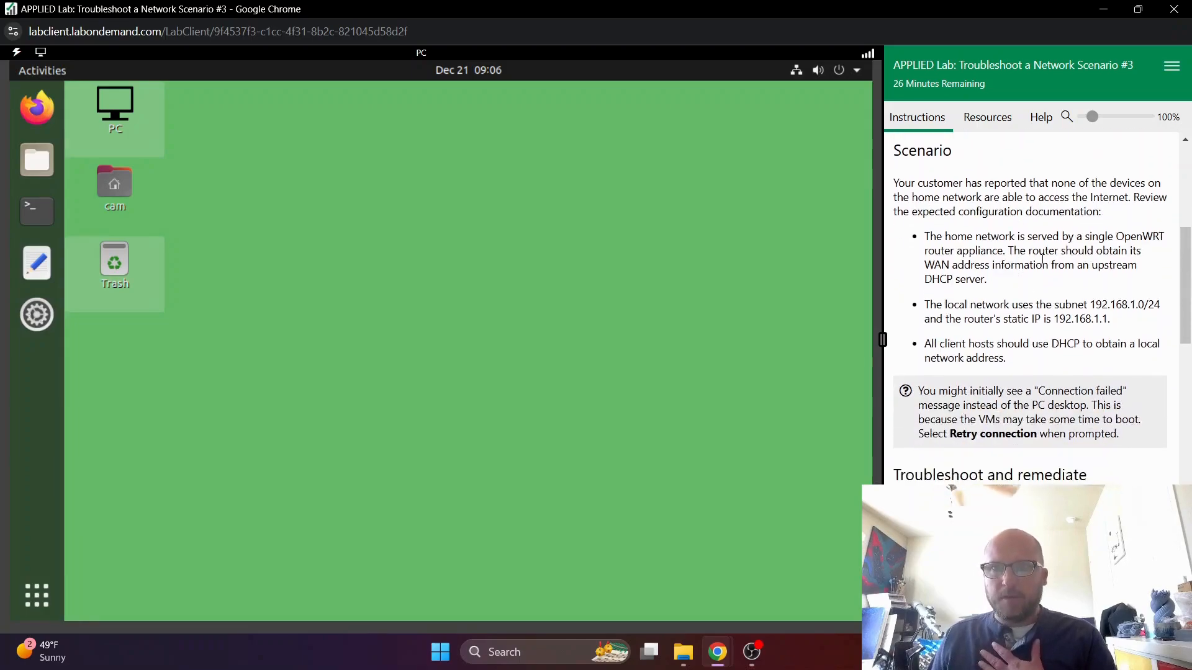
left_click_drag(917, 211, 1078, 215)
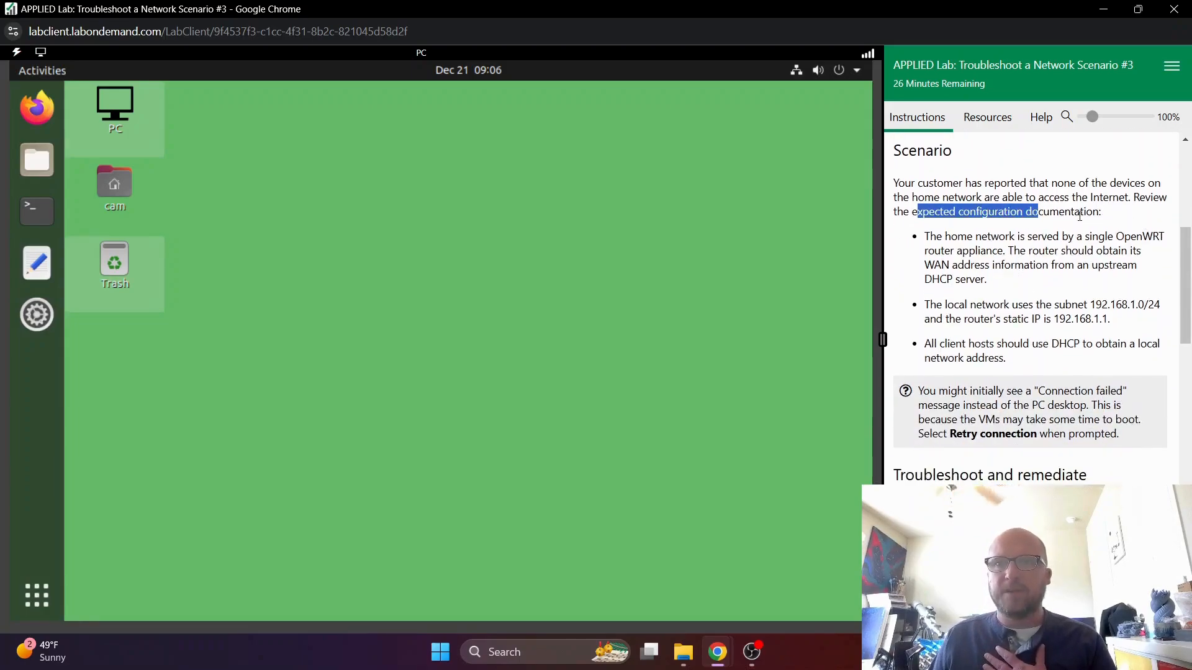
left_click(1081, 215)
left_click_drag(924, 236, 1139, 274)
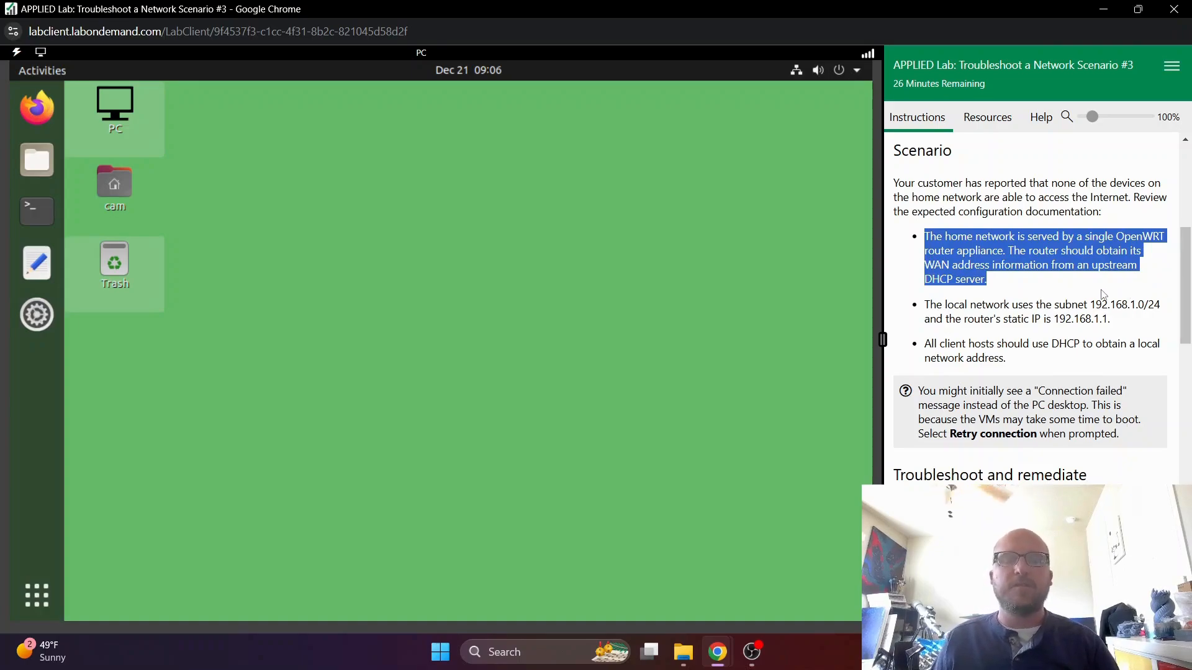
left_click(1054, 288)
left_click_drag(927, 303, 1112, 320)
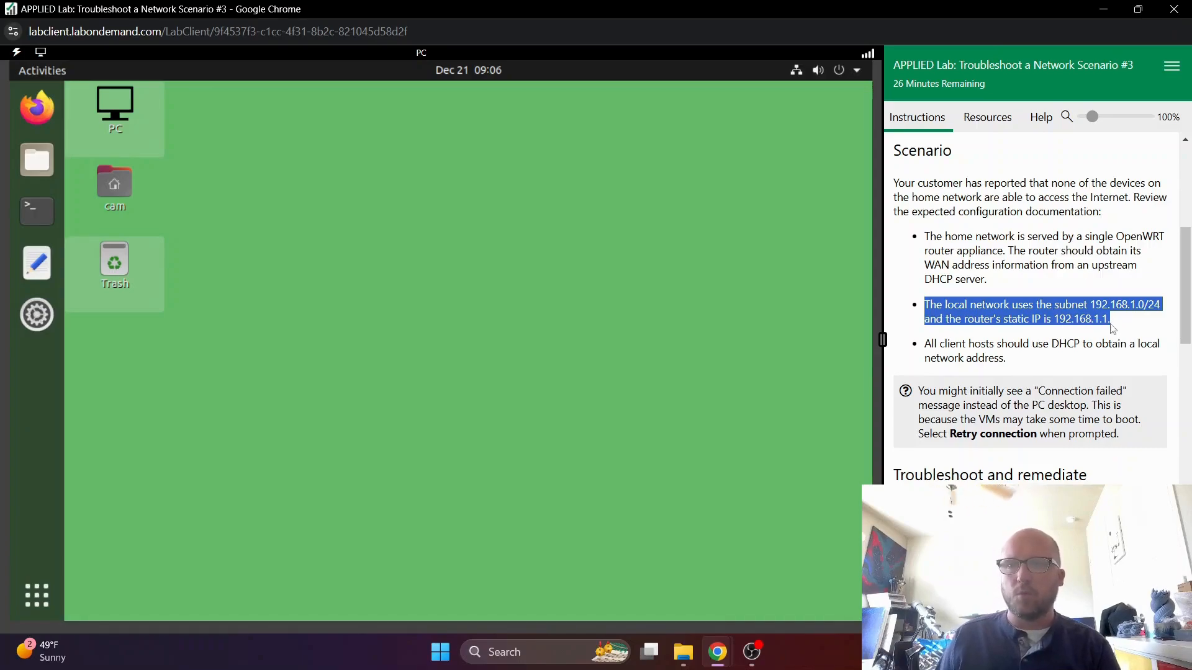
left_click(1006, 370)
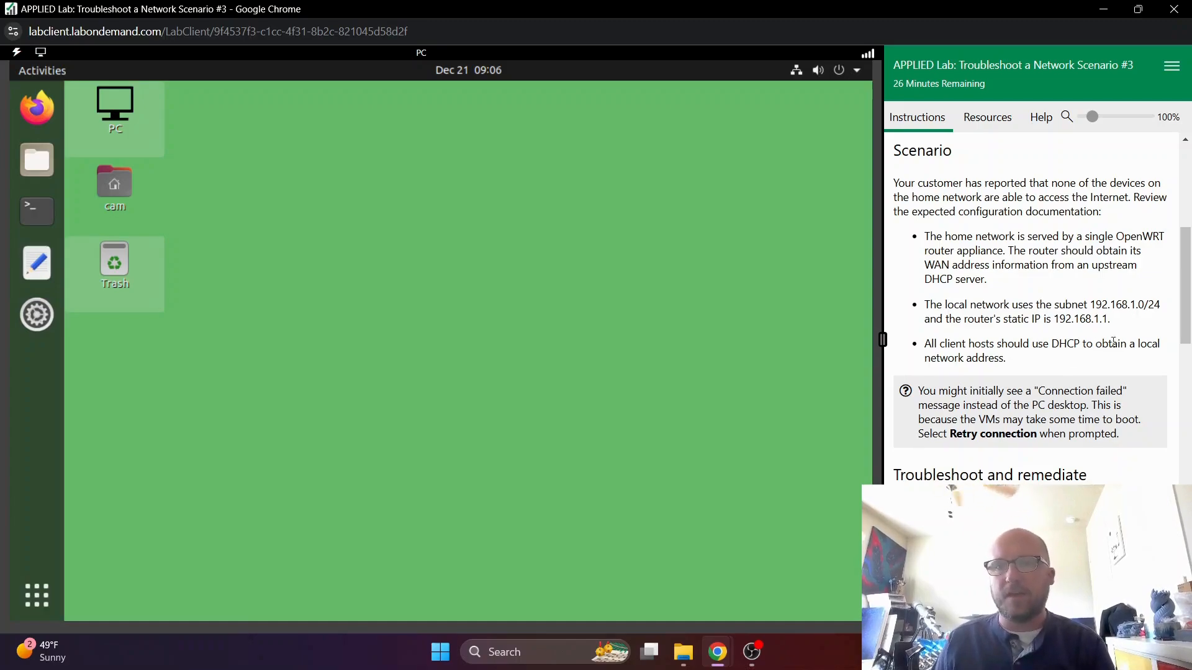
scroll(1024, 345, "down", 5)
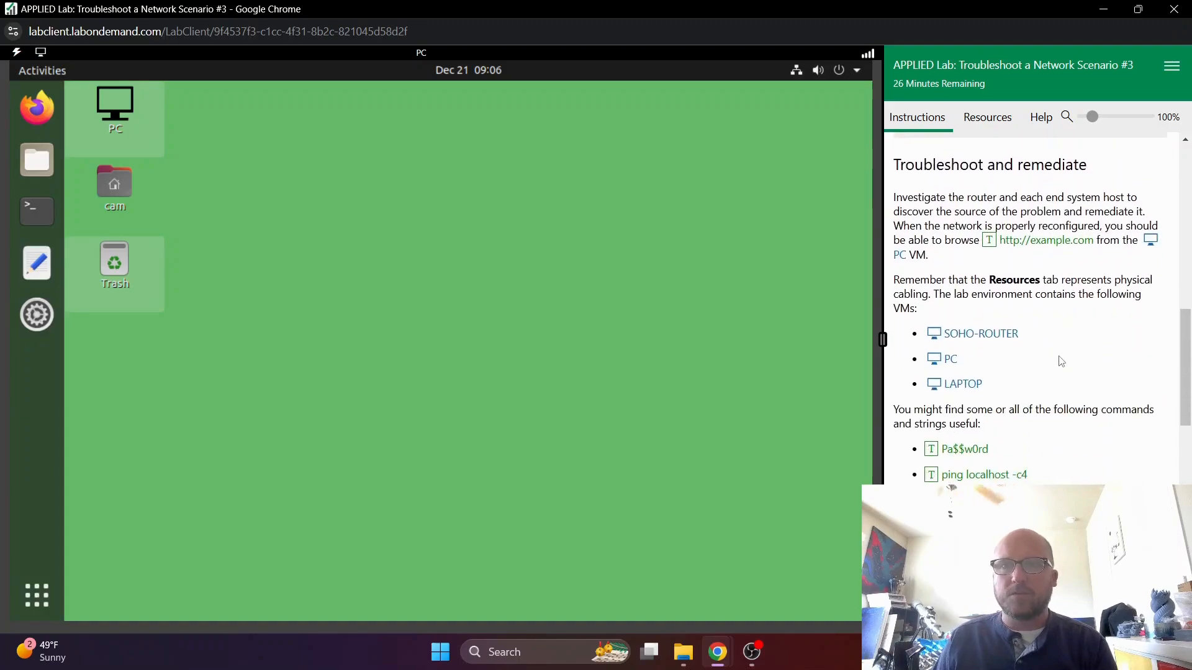
- Open the PC's wired connection settings from the system's network status and examine its IPv4 method
left_click(796, 72)
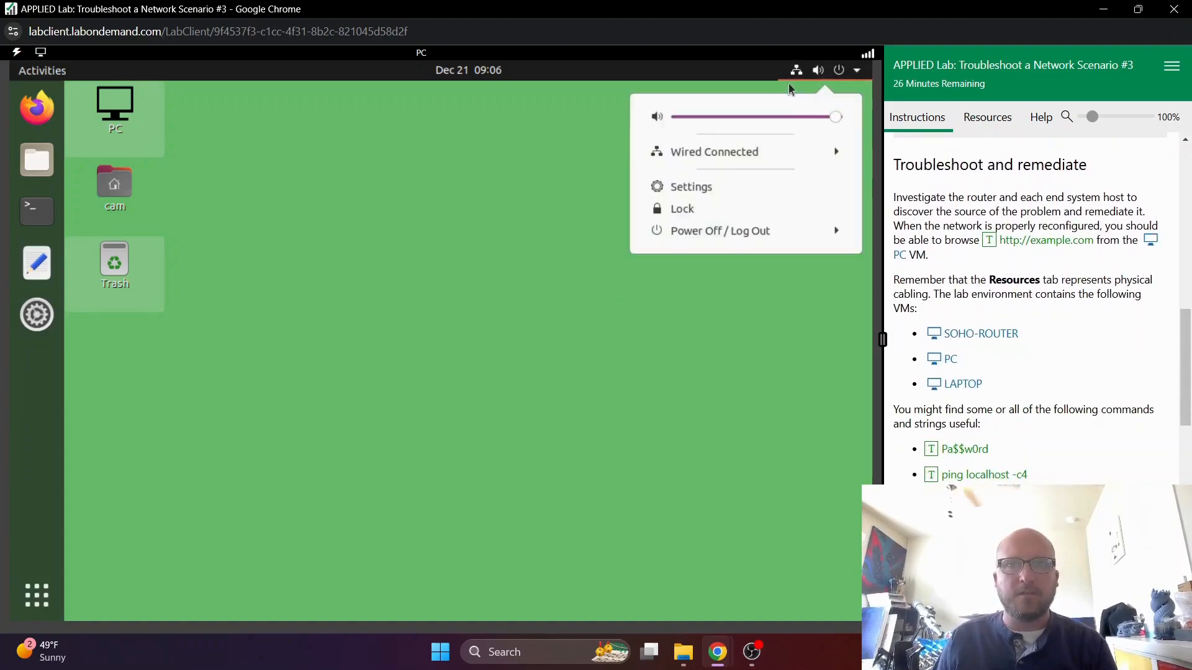
left_click(731, 151)
left_click(708, 197)
left_click(763, 196)
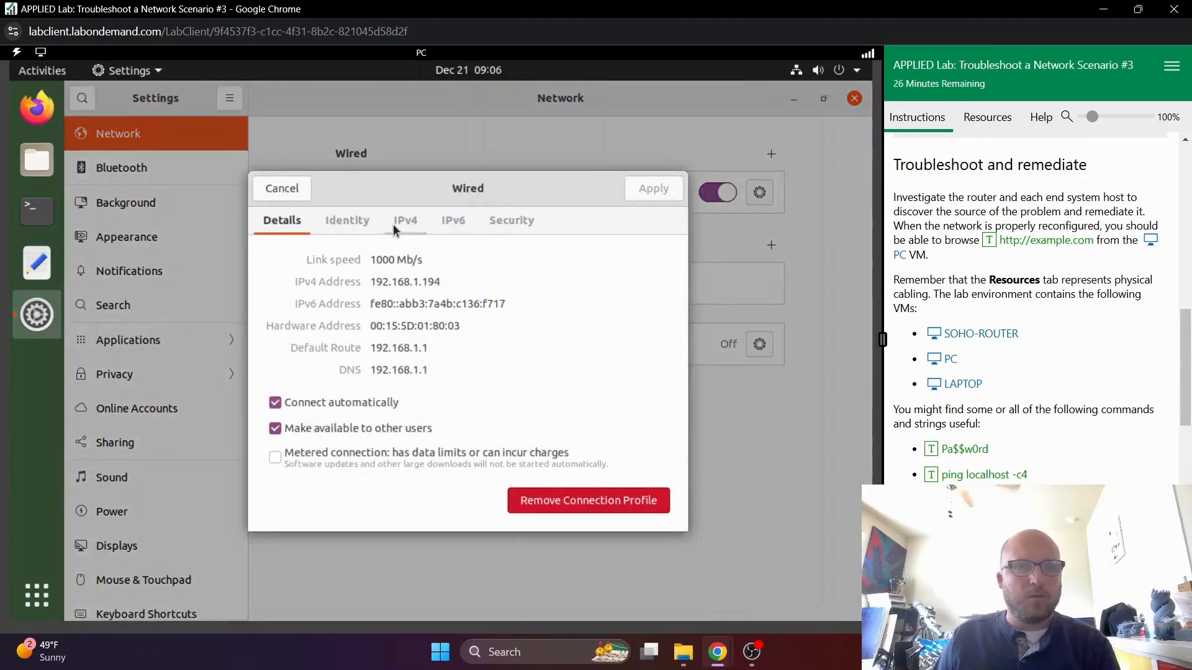
left_click(406, 222)
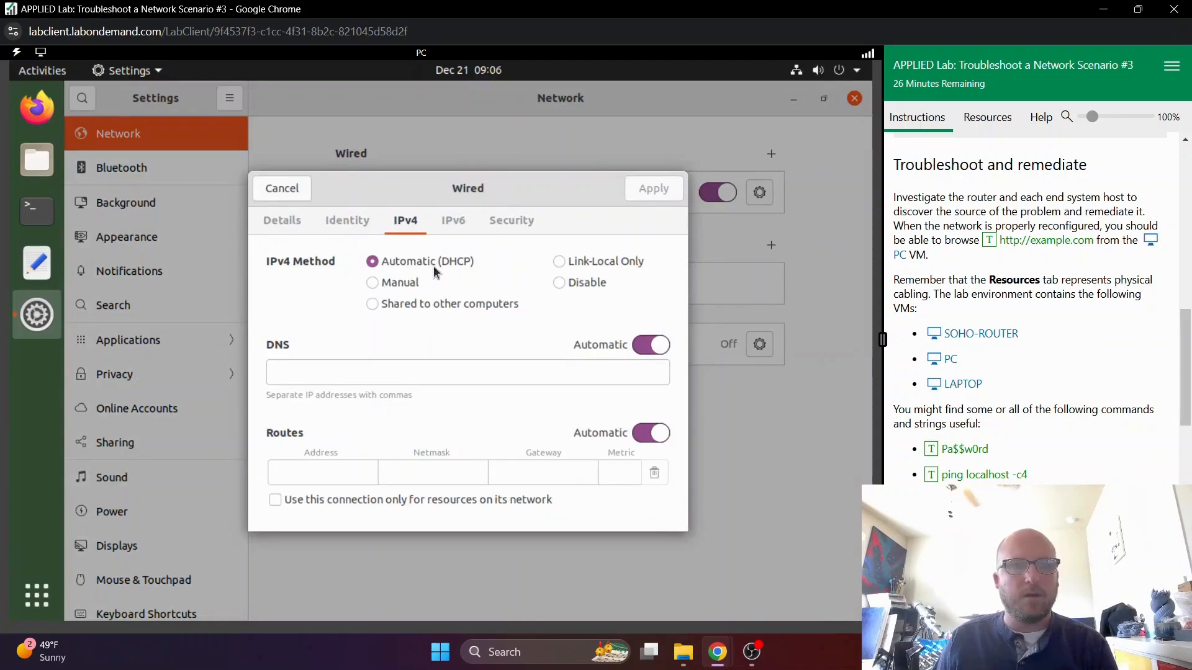
- Close the PC's network settings without changes and ping the router at 192.168.1.1 four times from a terminal
left_click(283, 190)
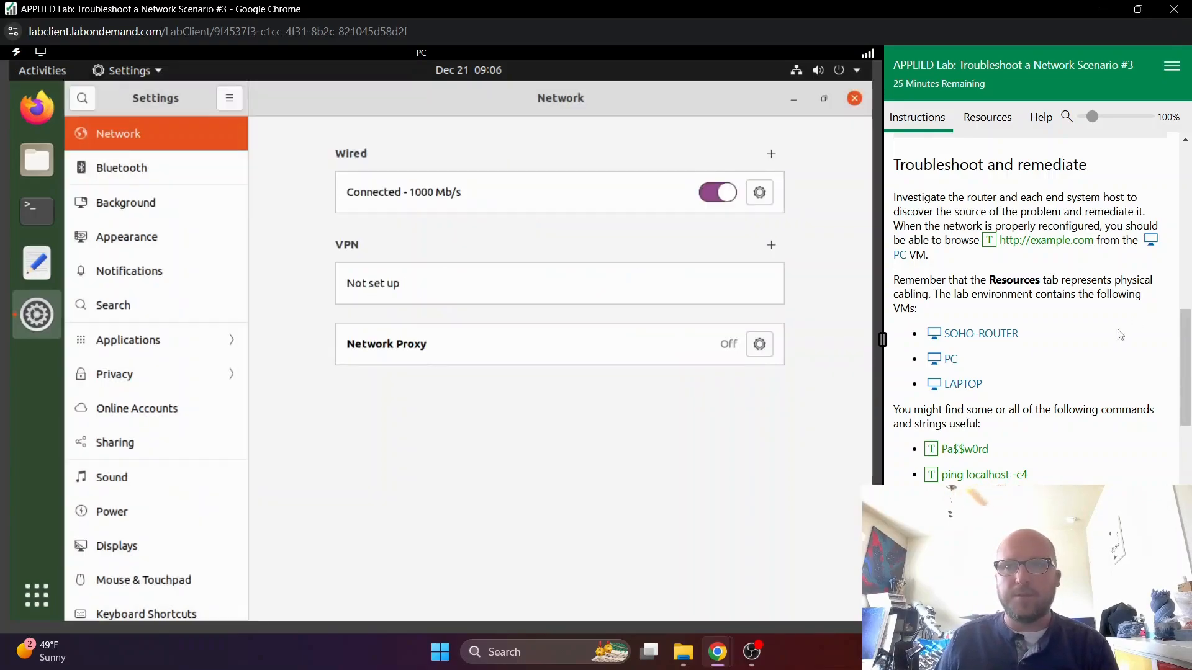
scroll(1072, 359, "up", 5)
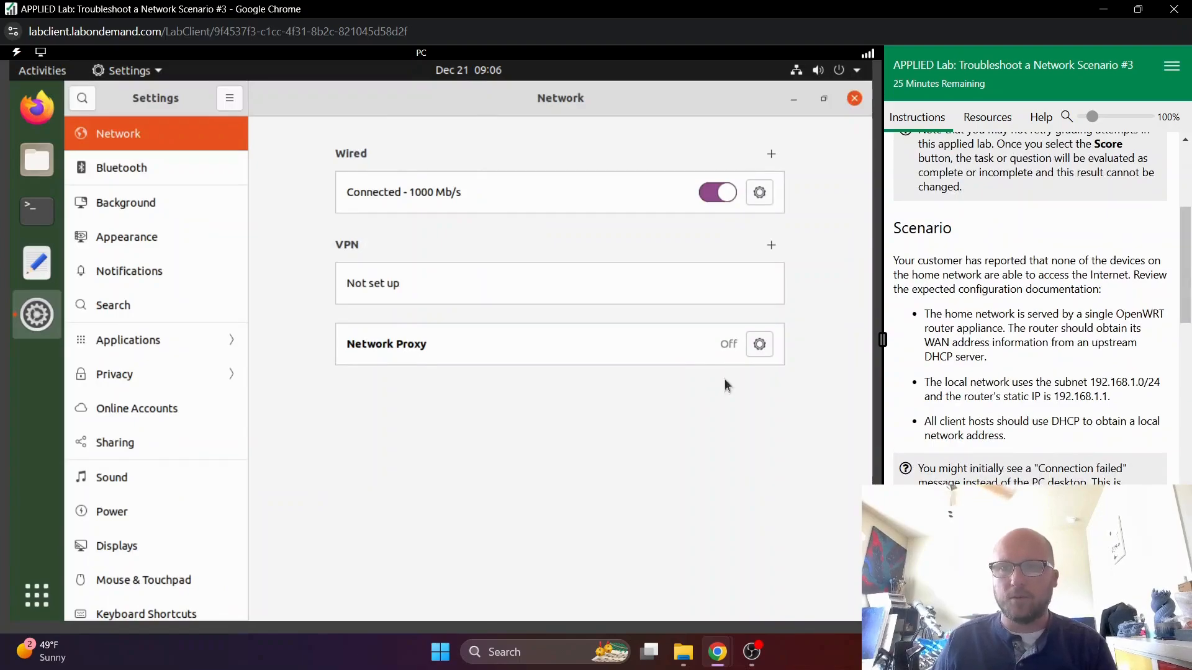
left_click(854, 98)
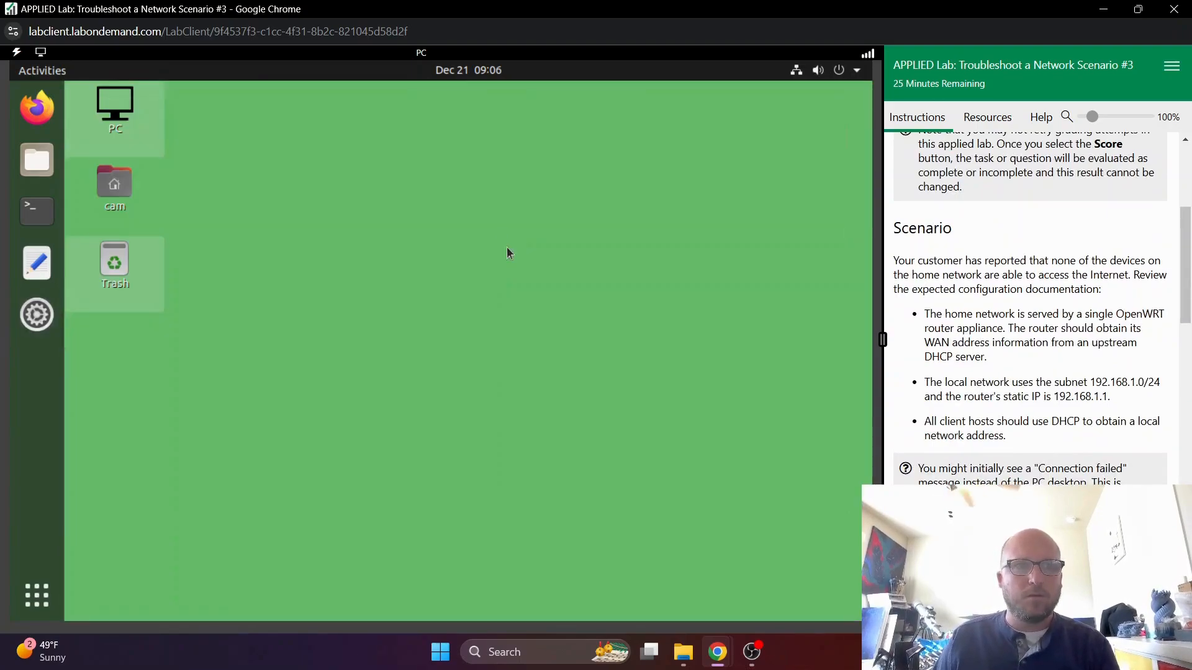
left_click(46, 220)
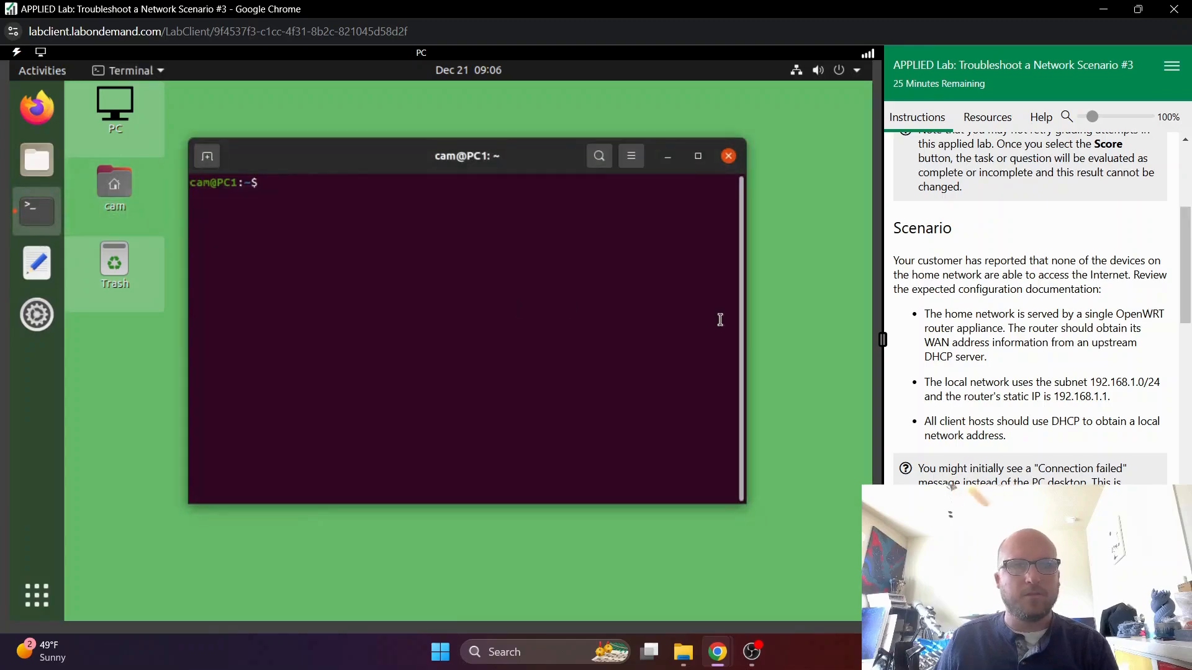
scroll(1026, 323, "down", 3)
scroll(1026, 323, "down", 5)
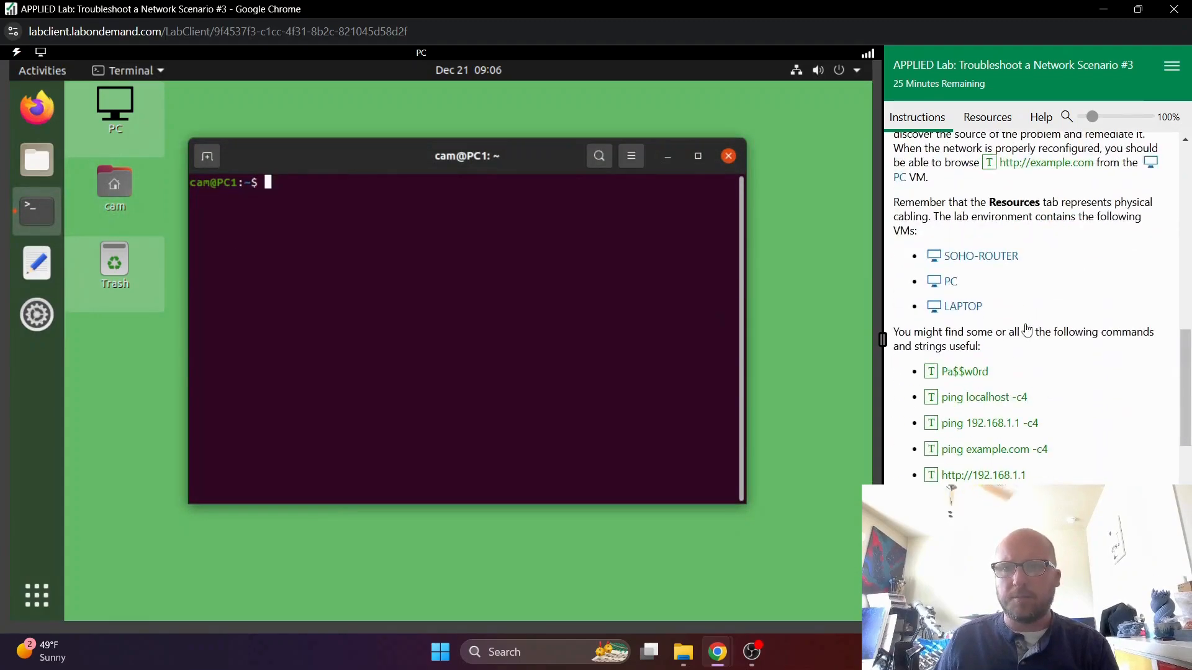
left_click(1030, 346)
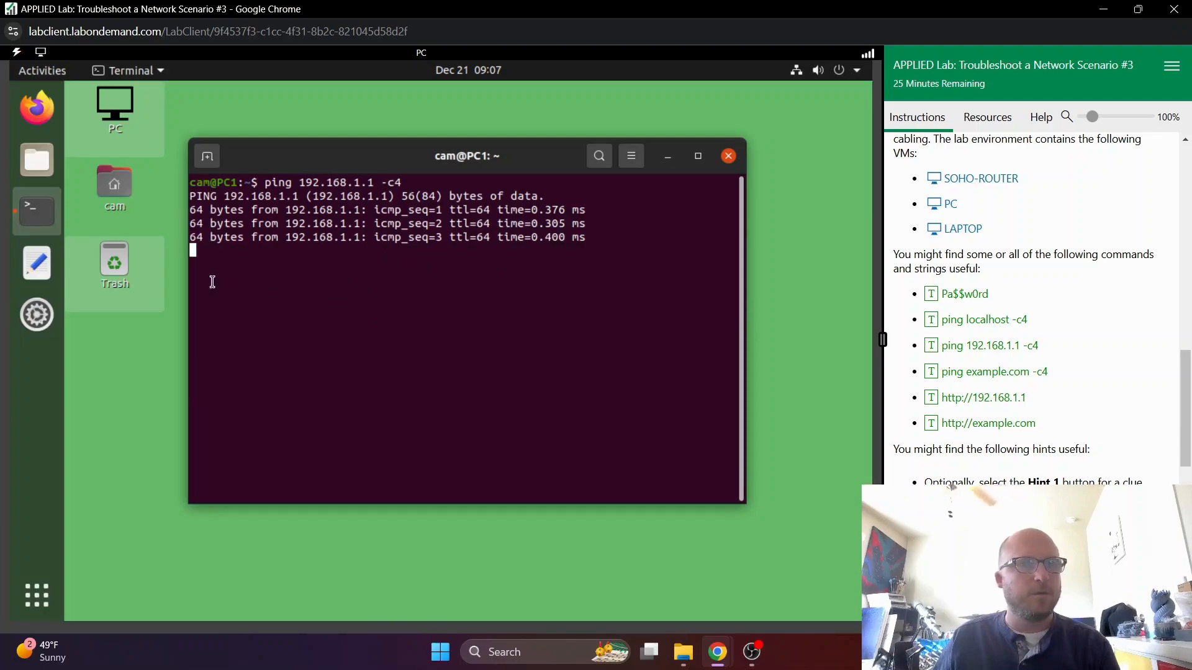
left_click(35, 110)
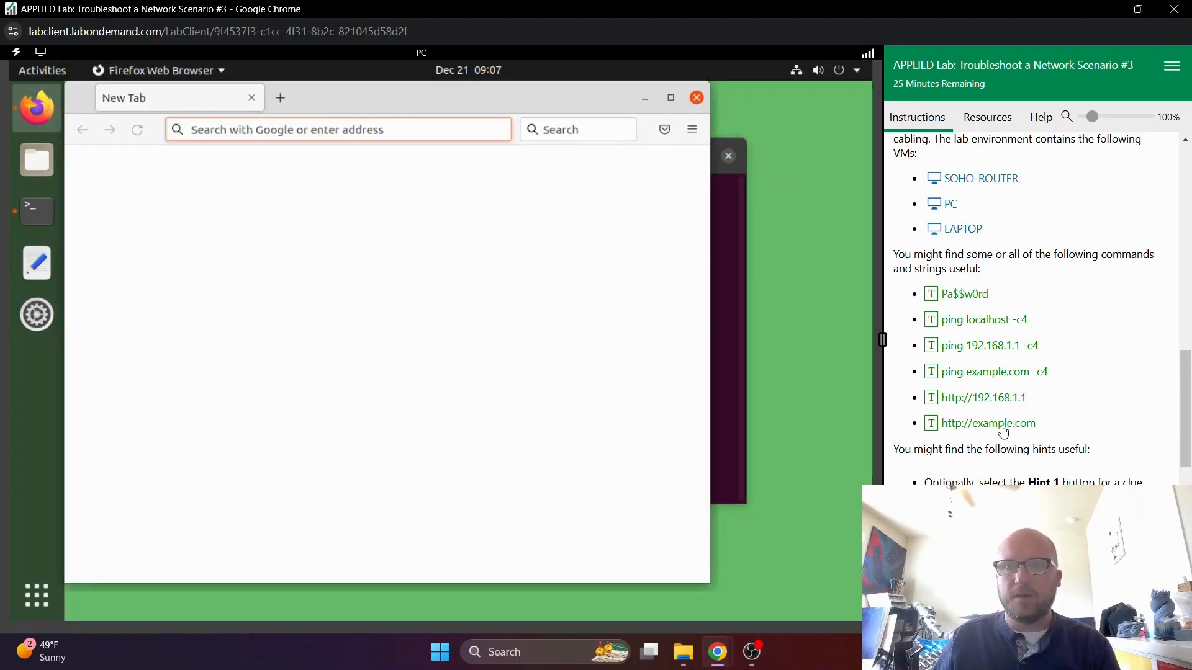
left_click(1004, 424)
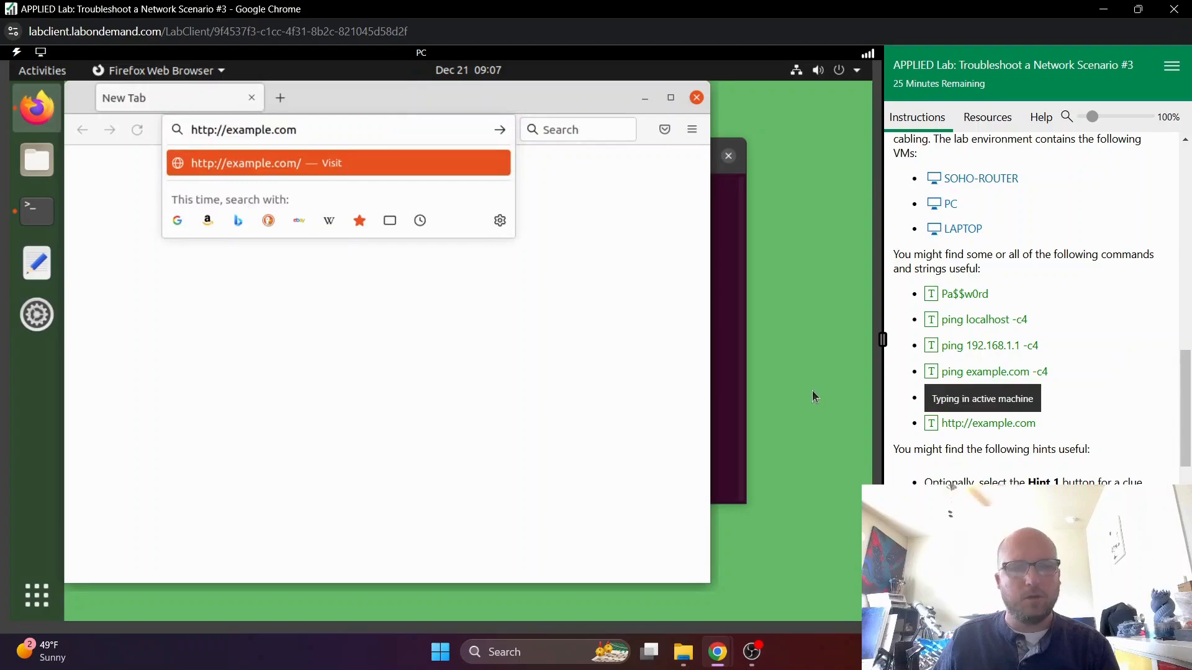
key("Return")
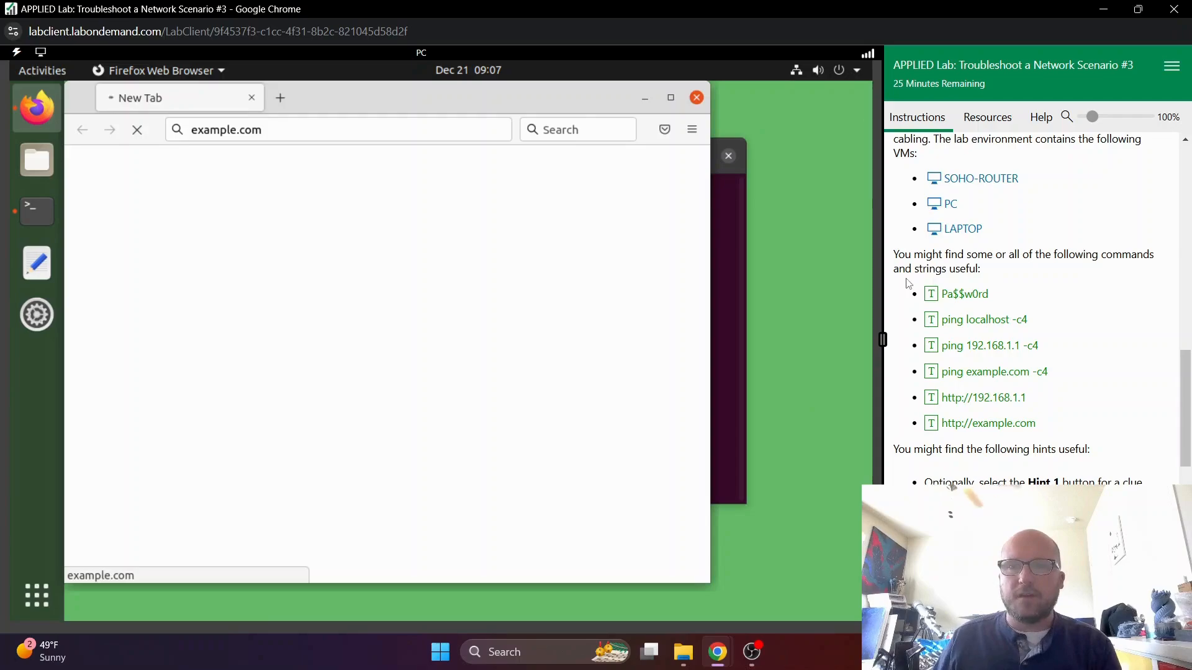
left_click_drag(471, 101, 554, 113)
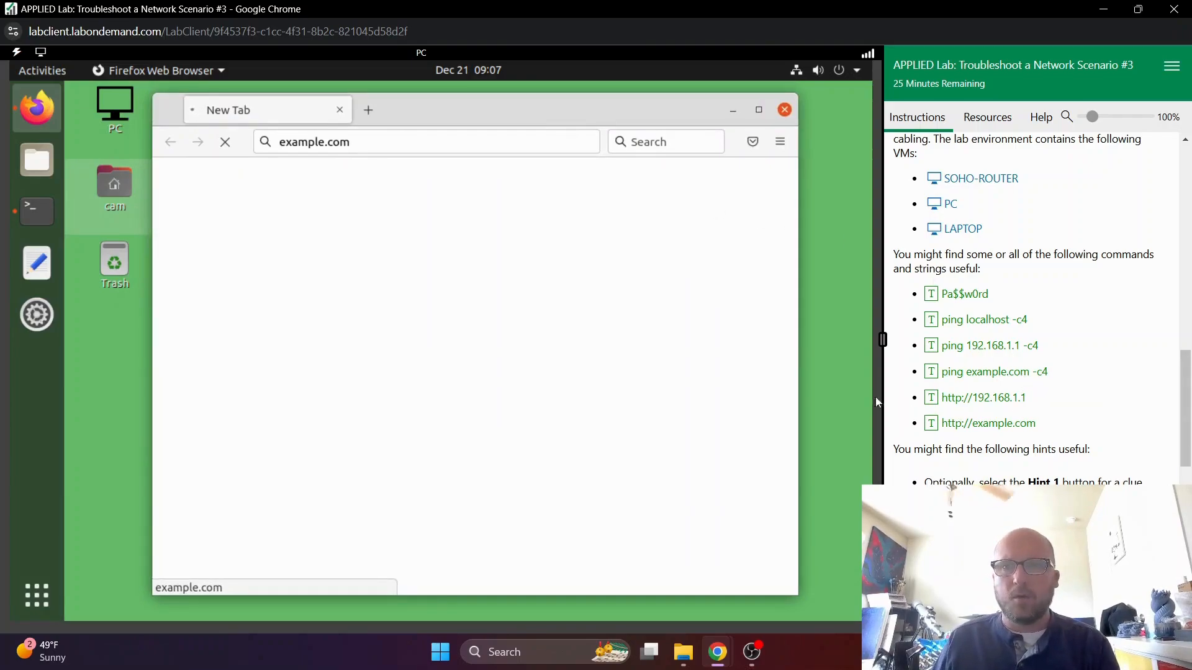
left_click(564, 142)
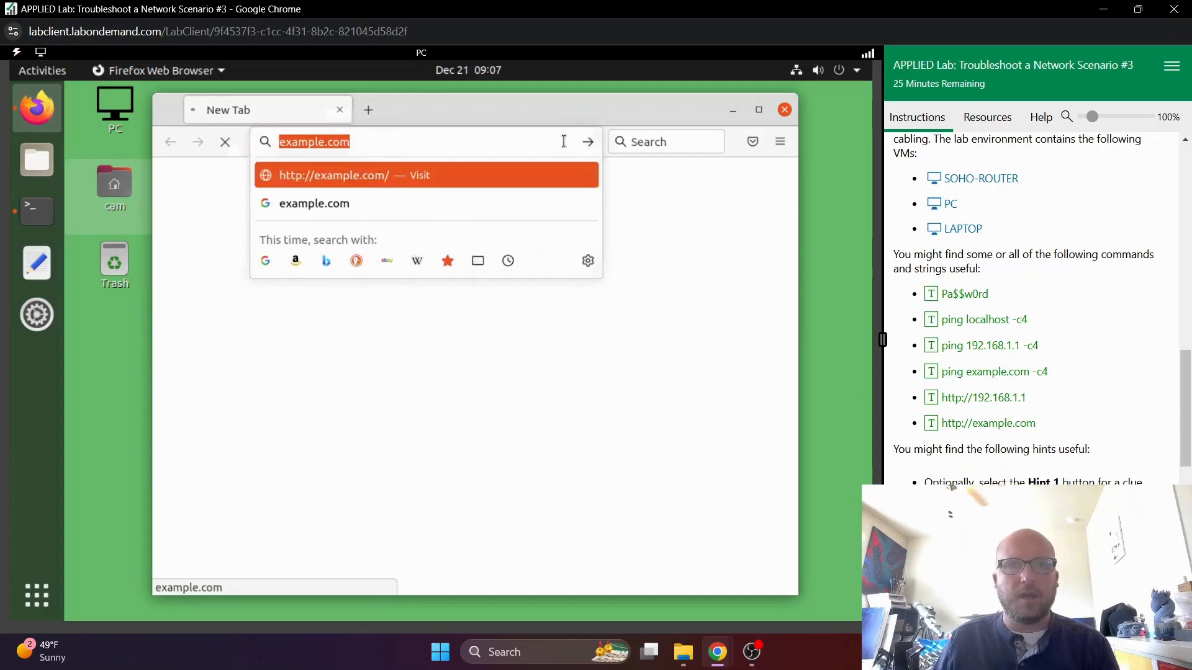
left_click(988, 400)
key("Return")
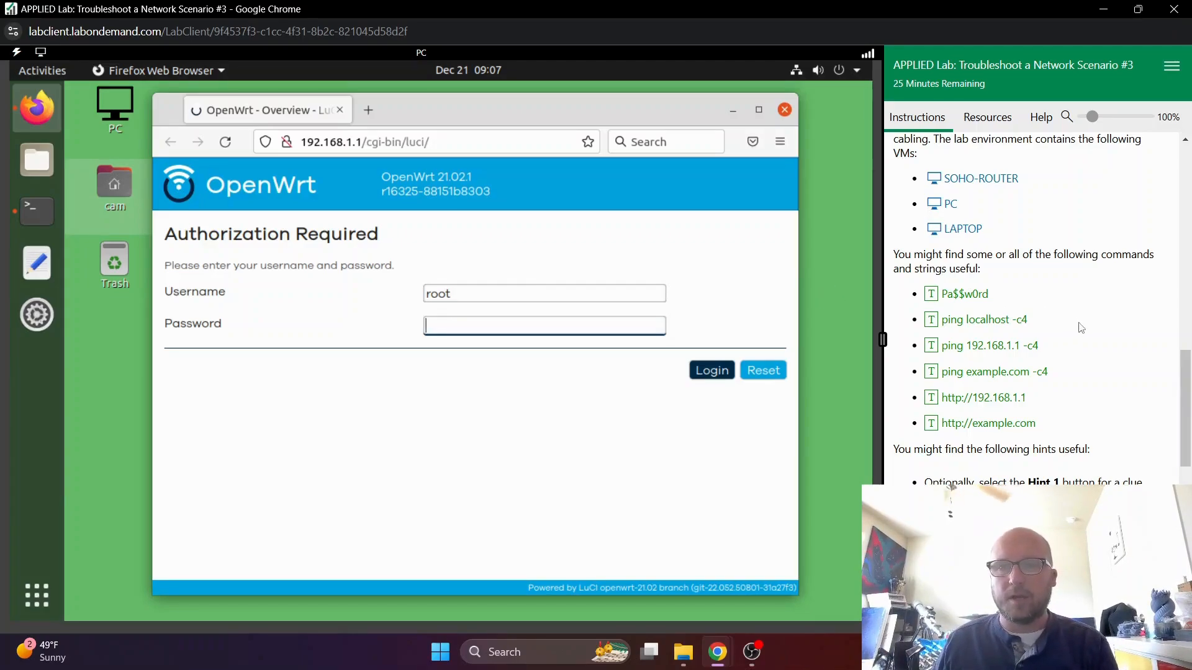
- Read the lab's hints, then log in to the OpenWrt router as root by entering the account password
scroll(1081, 328, "down", 2)
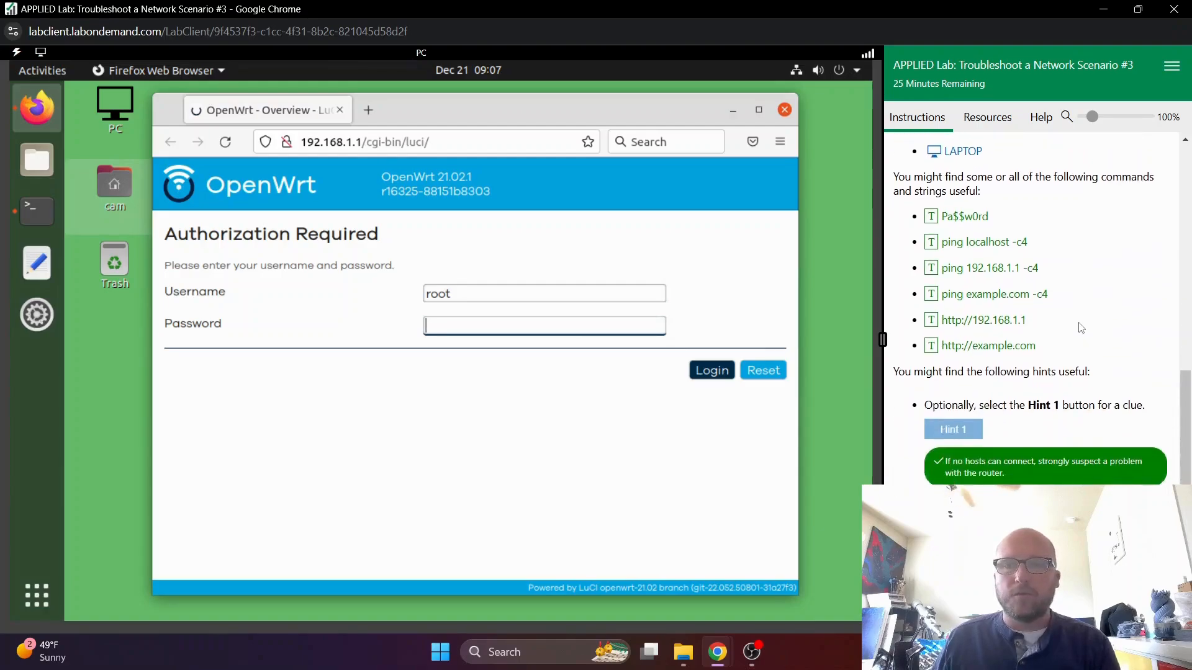
scroll(1082, 328, "down", 2)
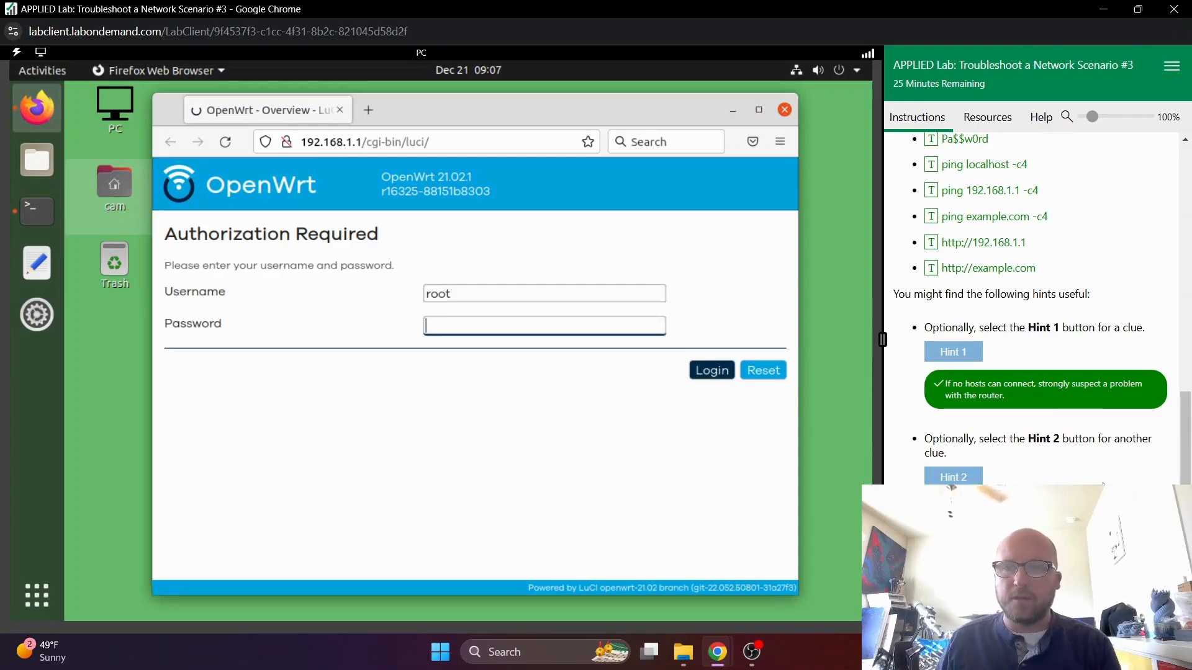
scroll(1116, 450, "down", 1)
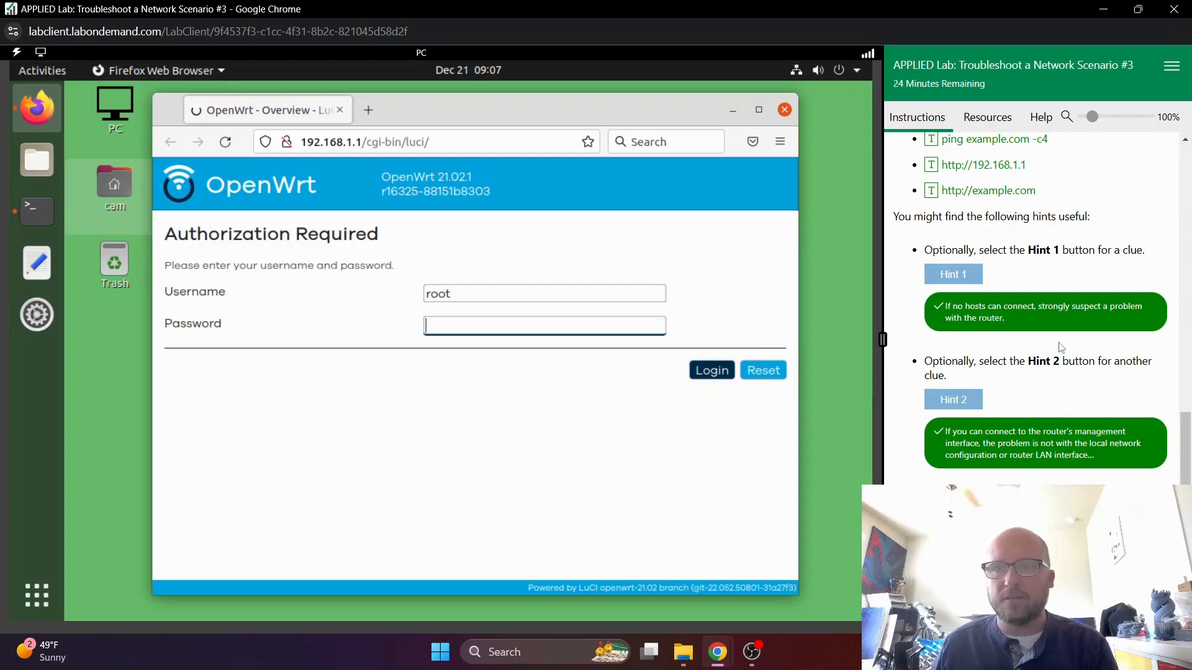
scroll(1061, 347, "down", 2)
scroll(1059, 338, "up", 4)
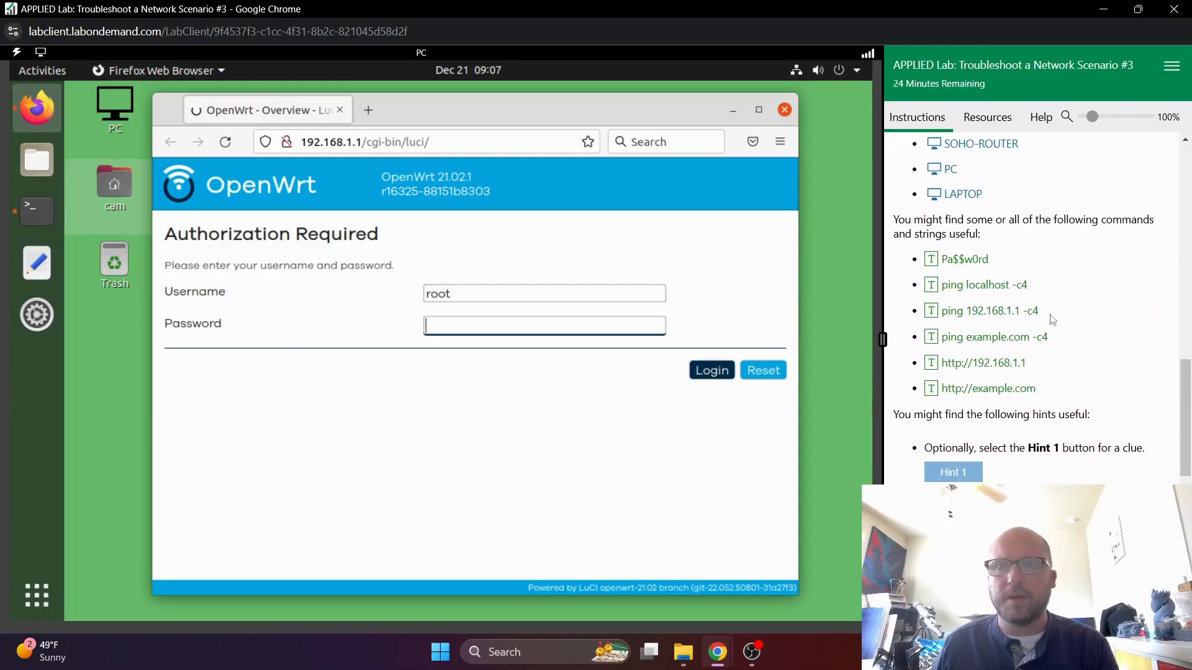
left_click(969, 269)
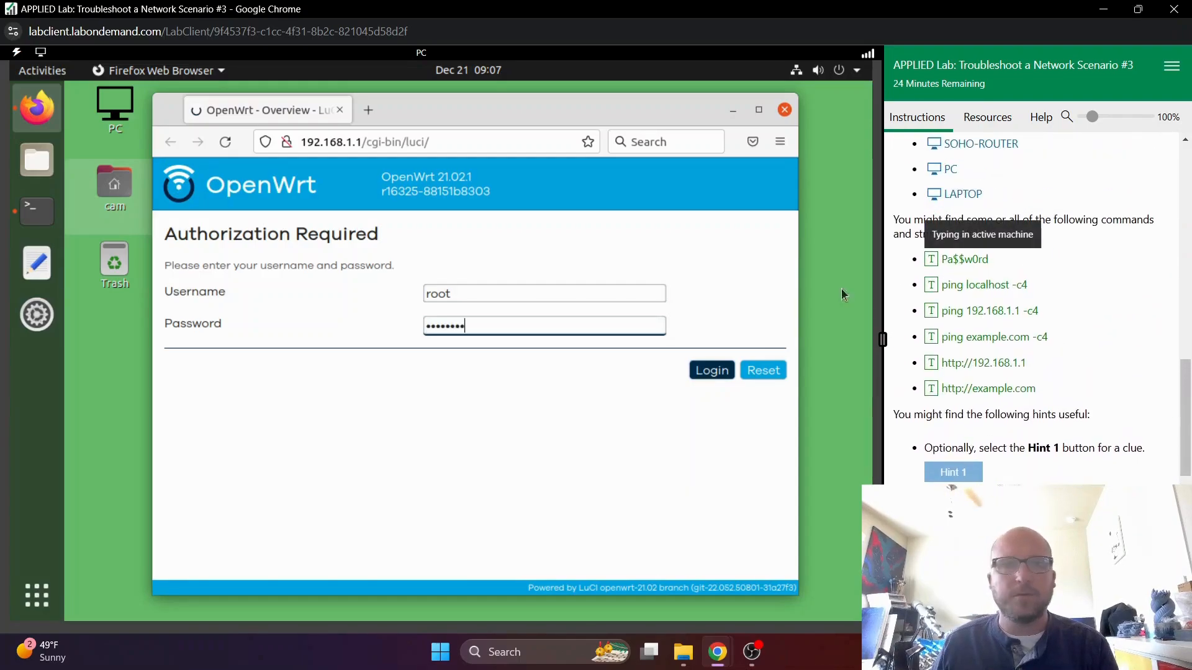
left_click(714, 372)
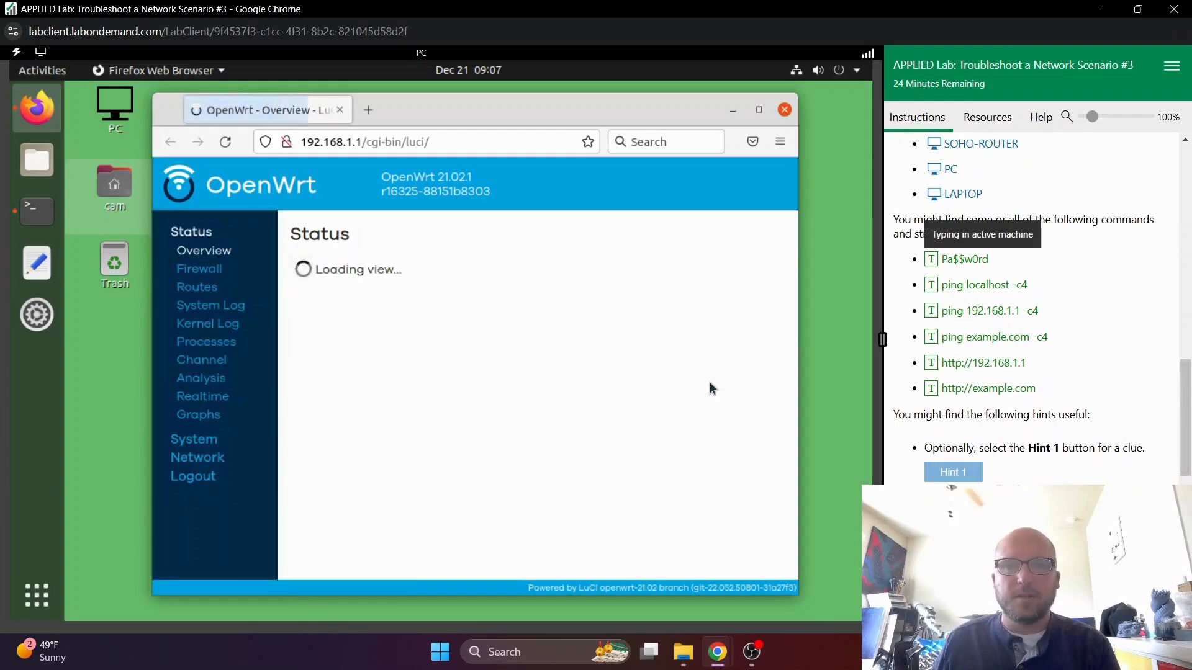
- Open the router's network interfaces overview and maximize the browser window
left_click(211, 460)
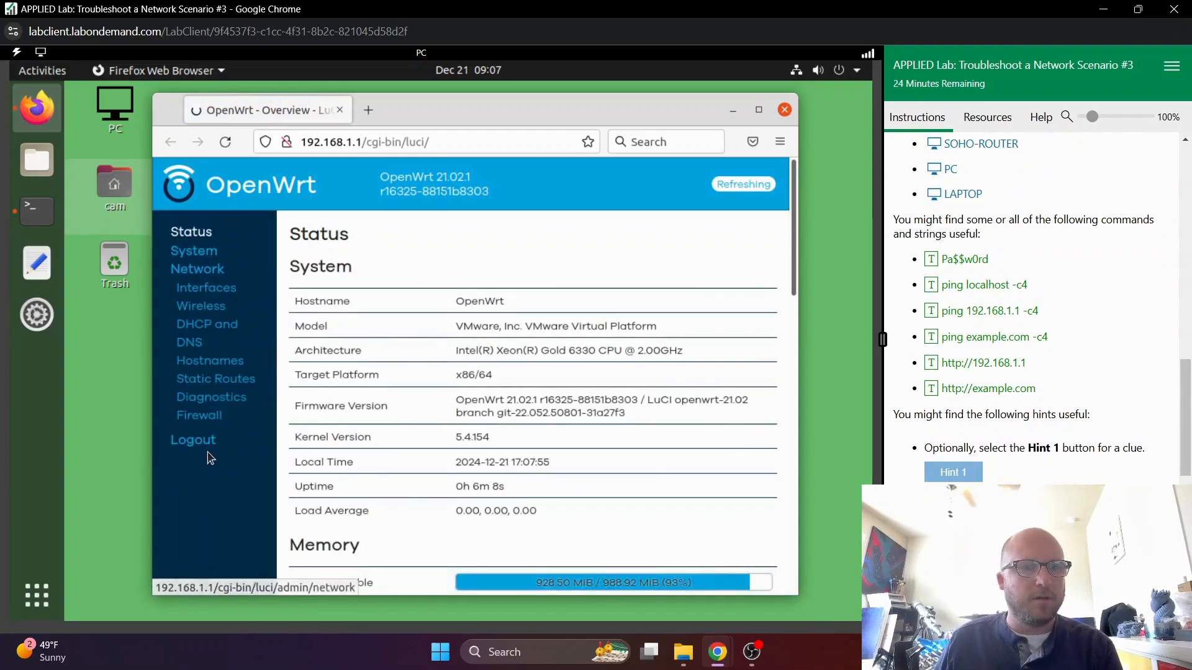
left_click(201, 289)
scroll(528, 394, "down", 3)
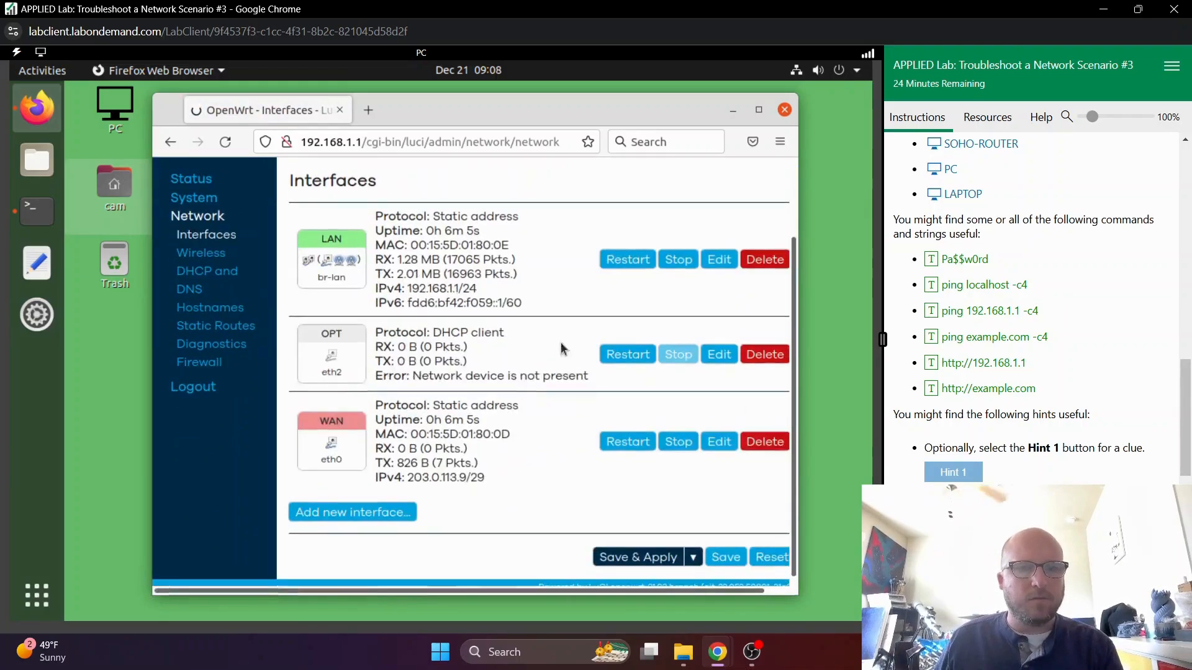
left_click(757, 115)
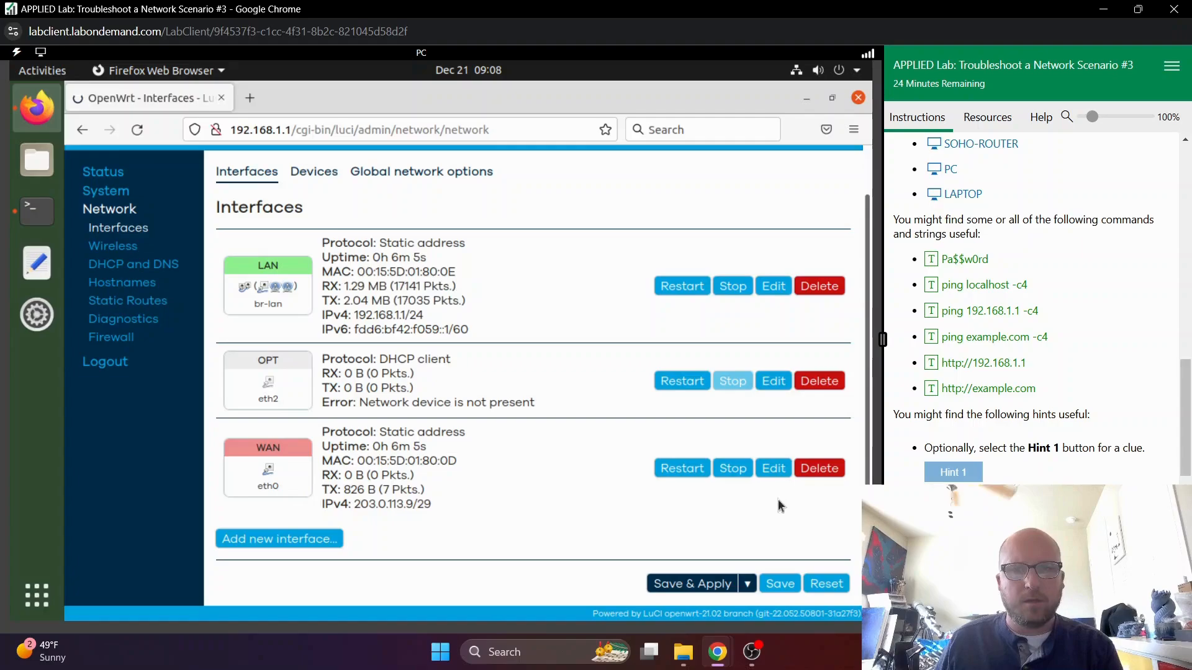
- Open the WAN interface for editing and examine its general settings and DHCP server configuration
left_click(773, 470)
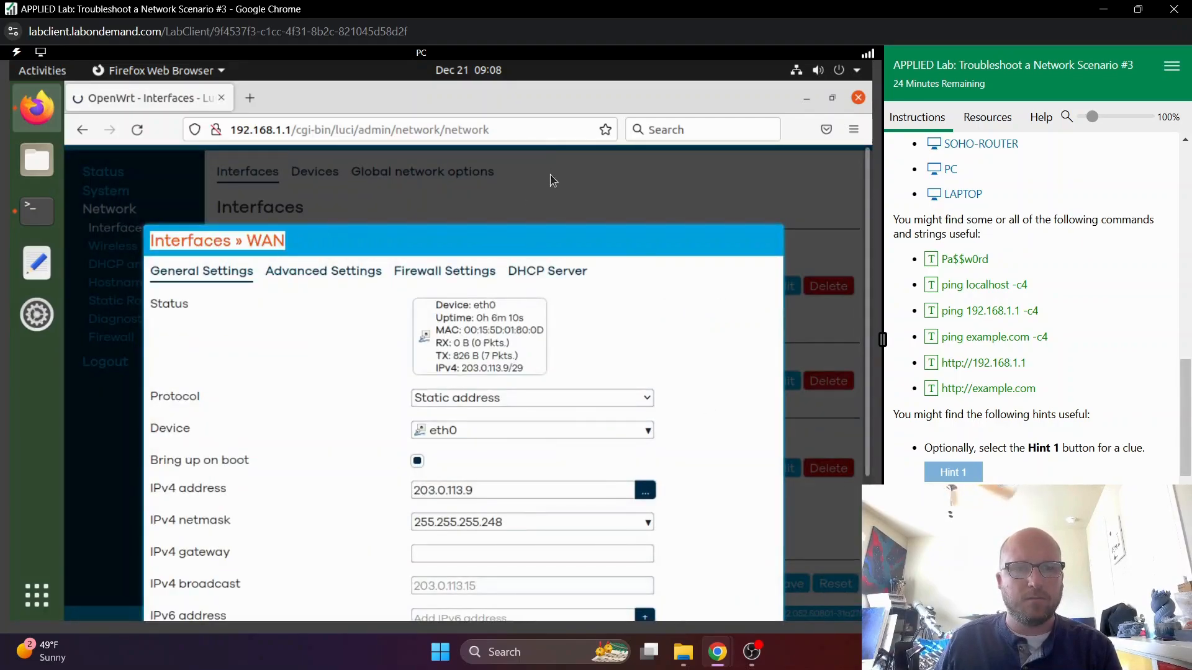
scroll(652, 268, "down", 5)
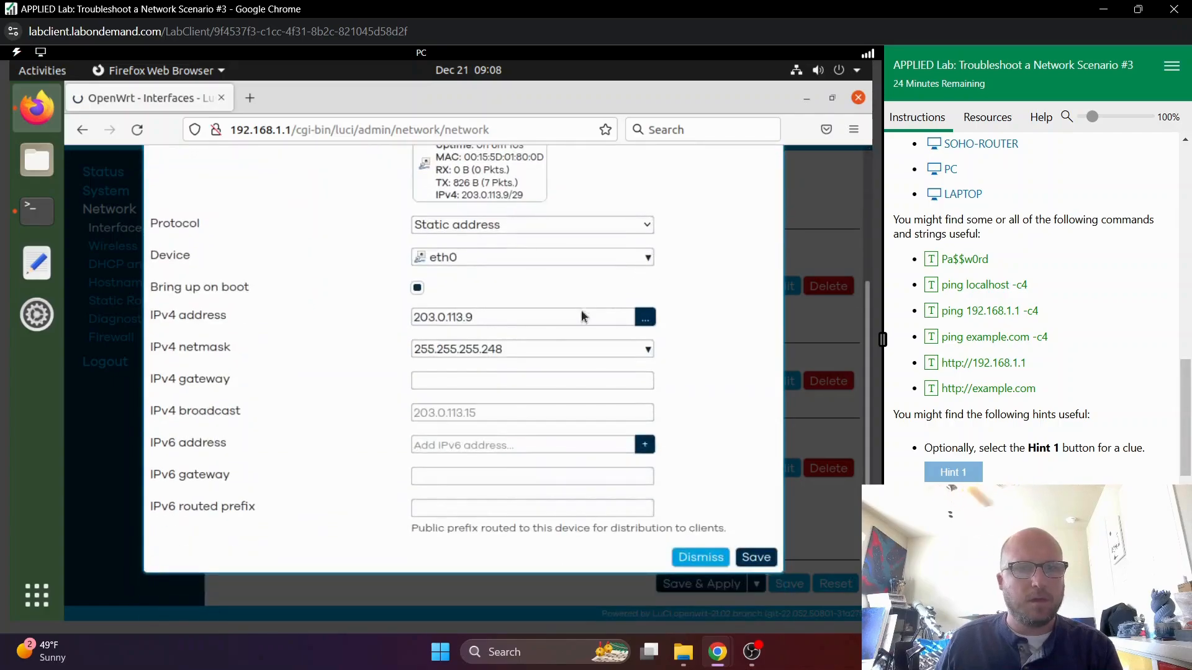
scroll(401, 413, "up", 5)
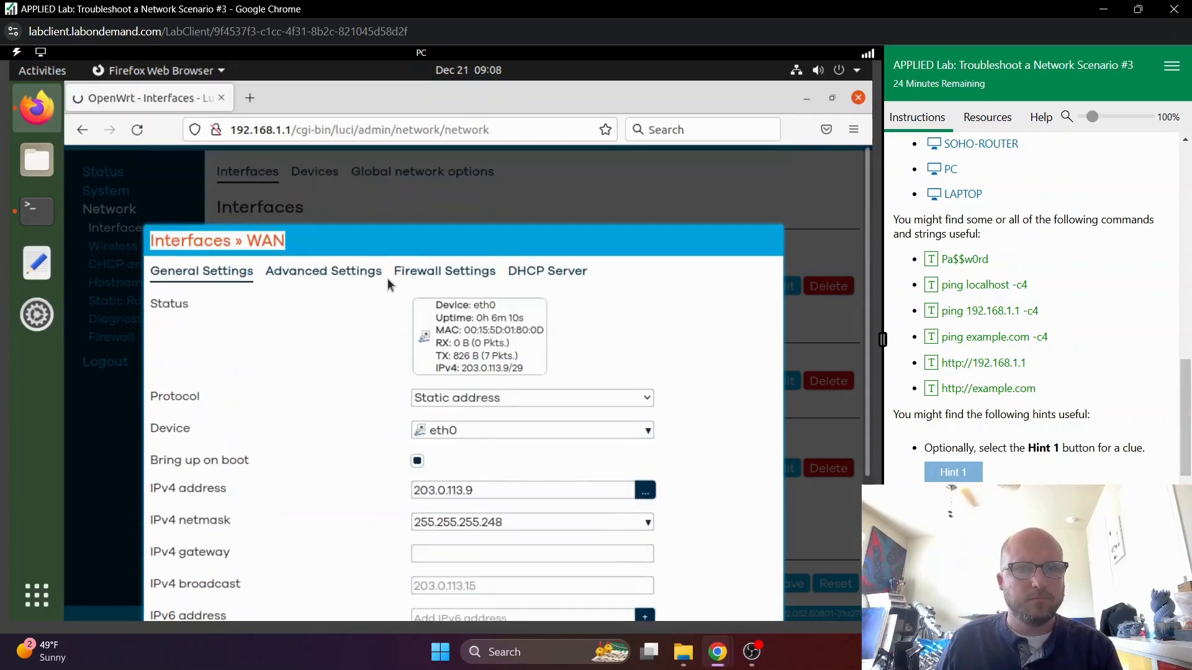
left_click(549, 273)
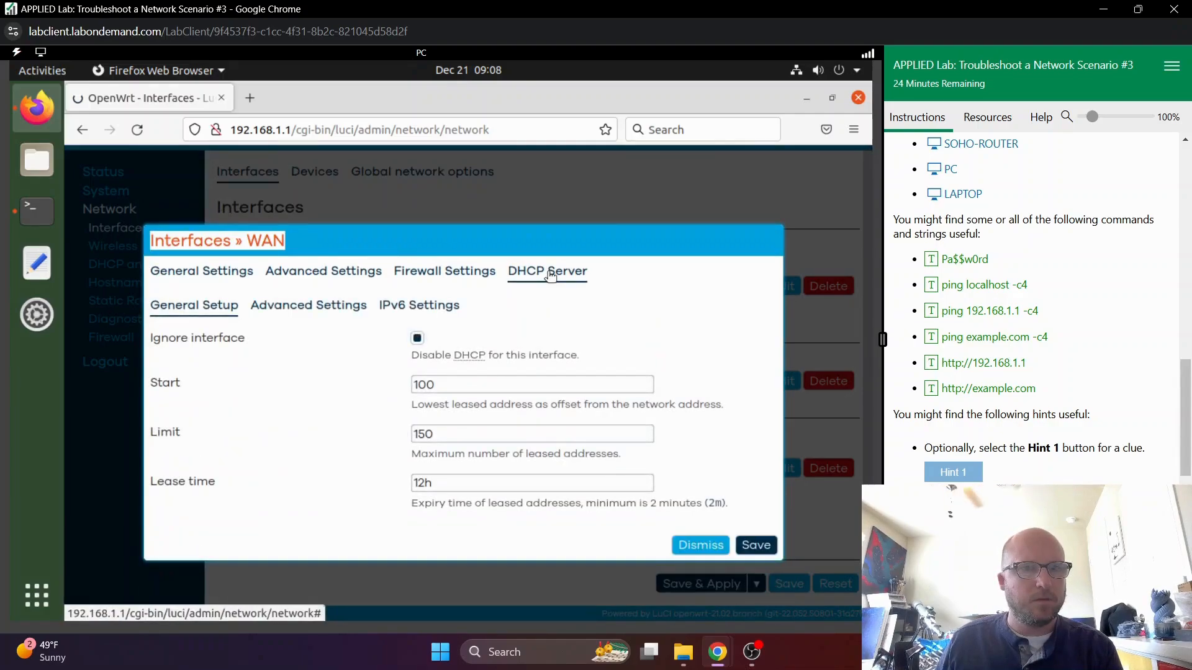
left_click(214, 273)
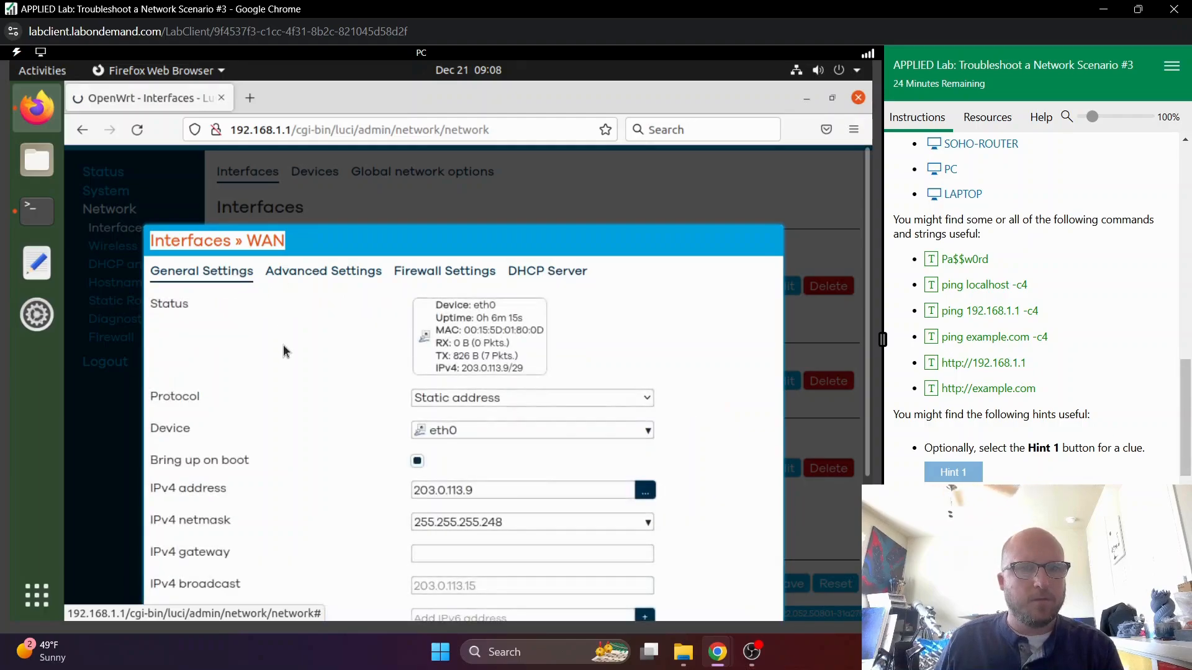
- Set the WAN interface's protocol to DHCP client, then save and apply the router configuration
scroll(321, 364, "down", 3)
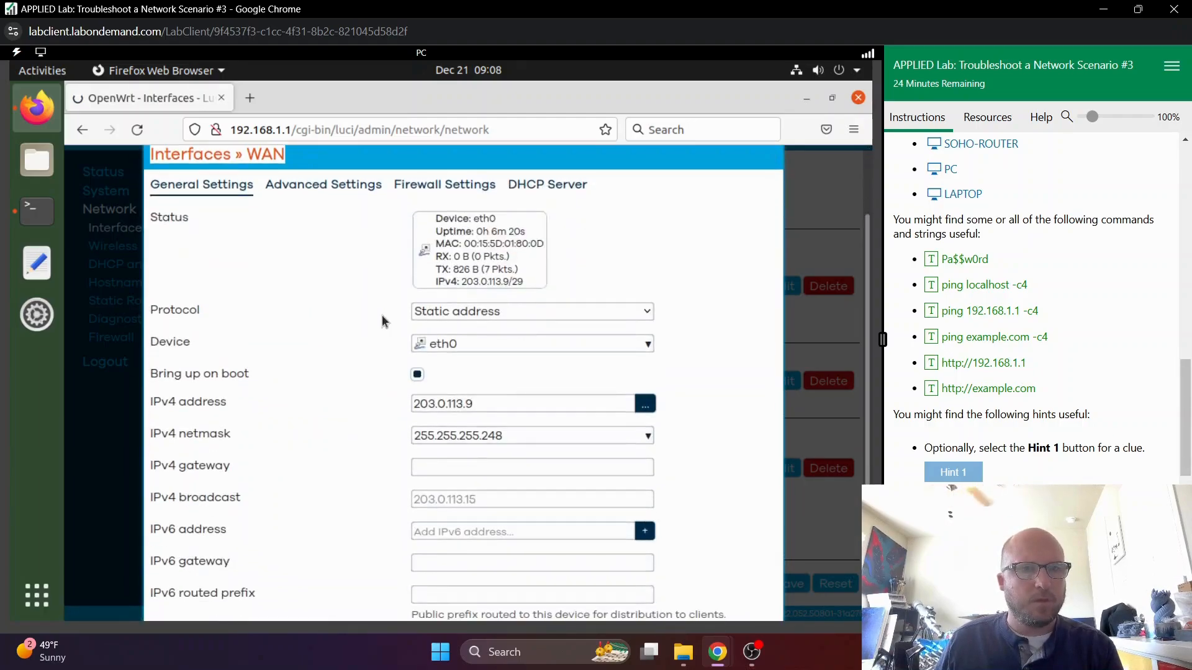
left_click(444, 318)
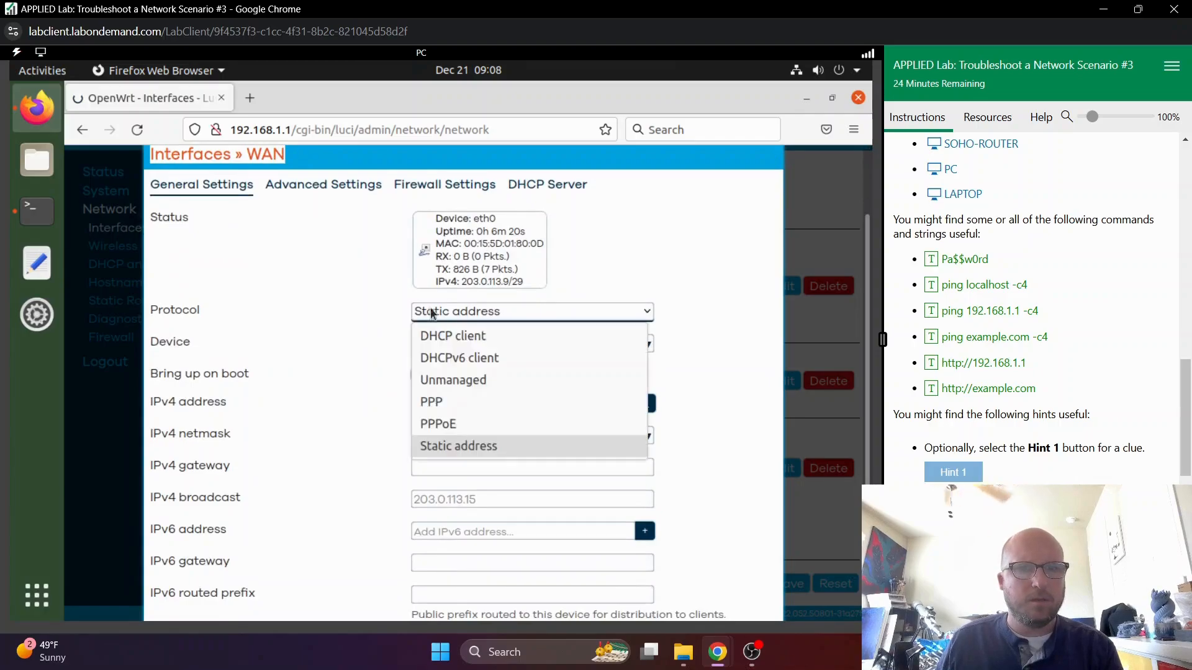
left_click(444, 339)
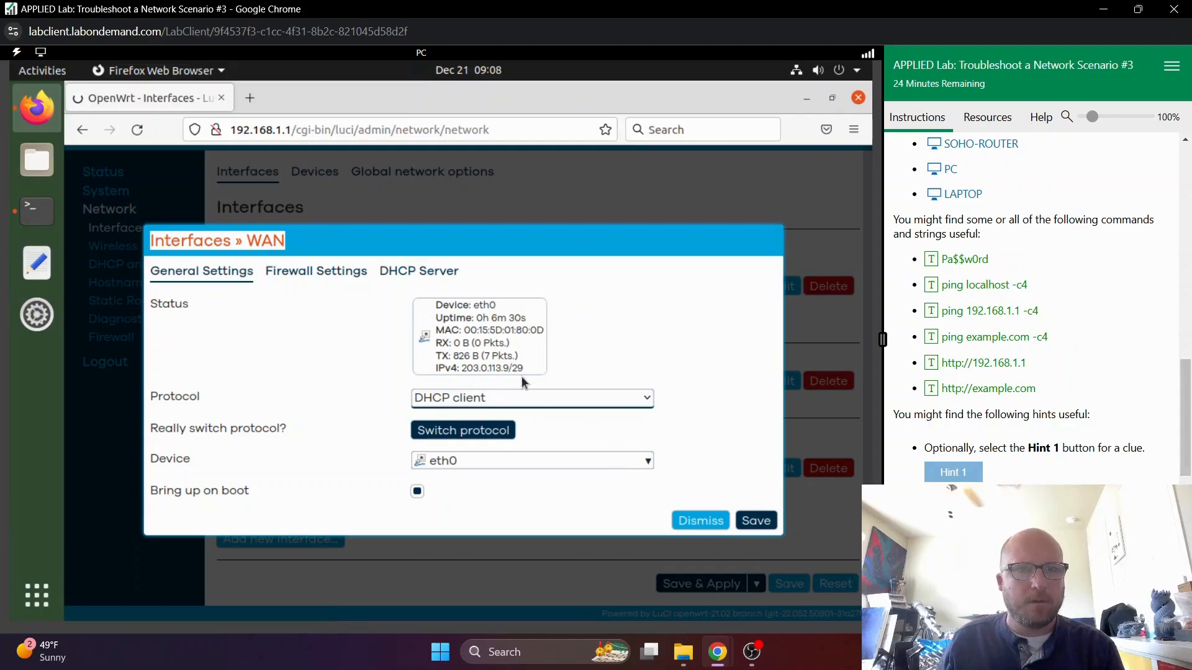
left_click(755, 523)
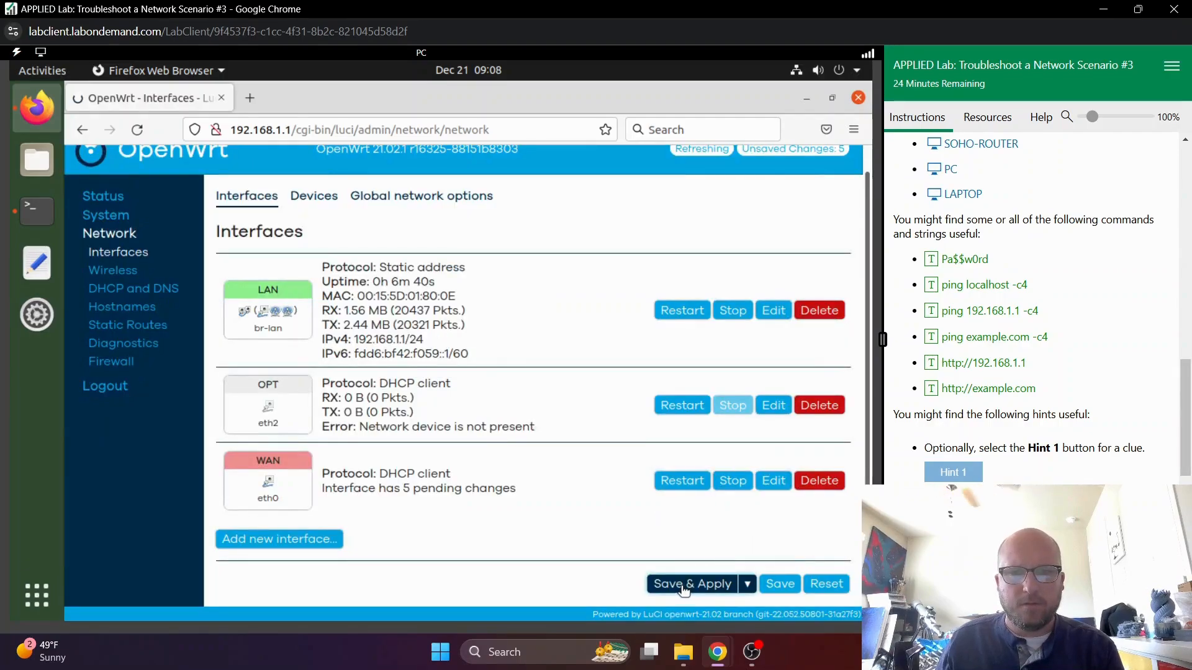
left_click(683, 589)
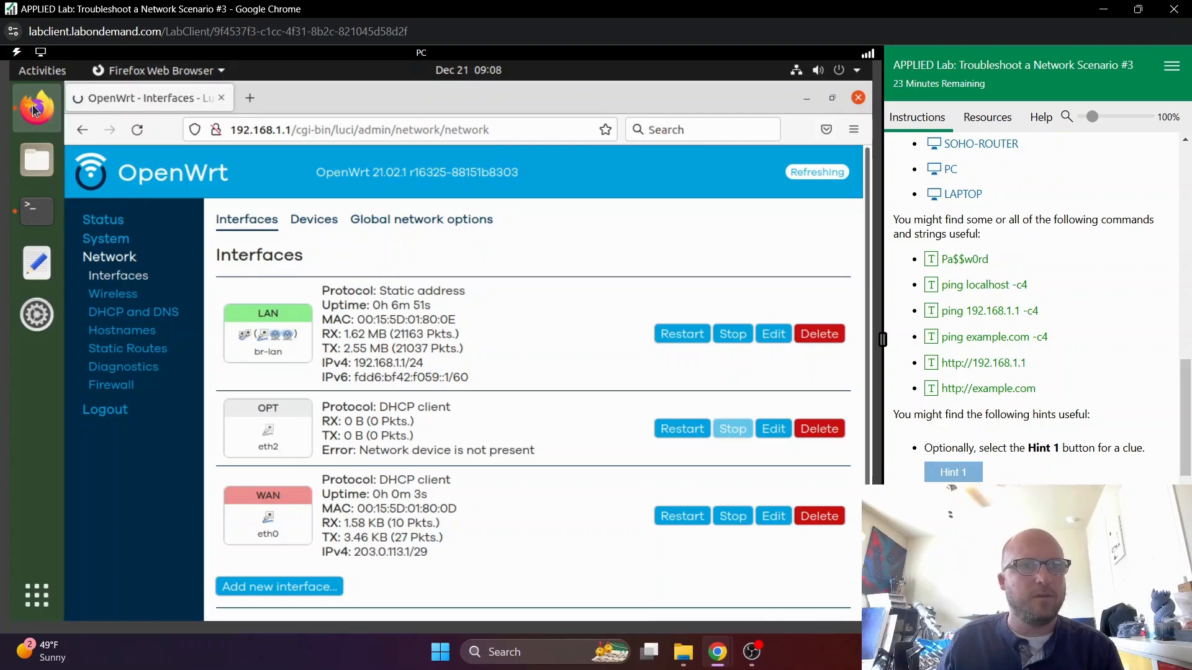
left_click(247, 98)
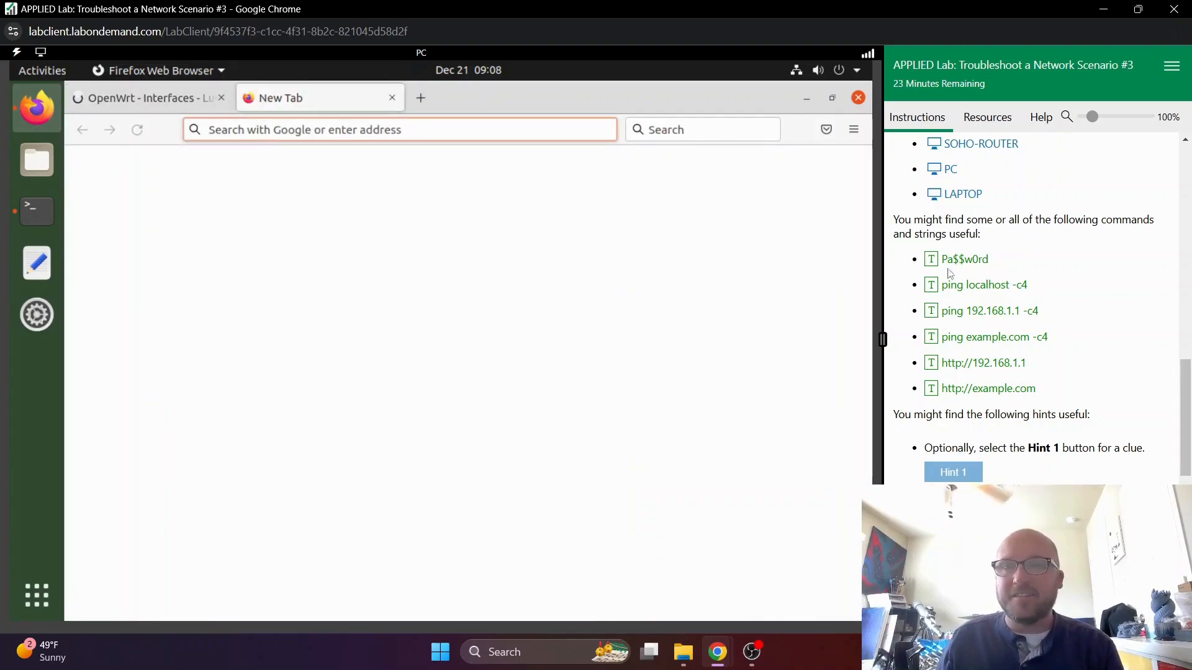
left_click(990, 391)
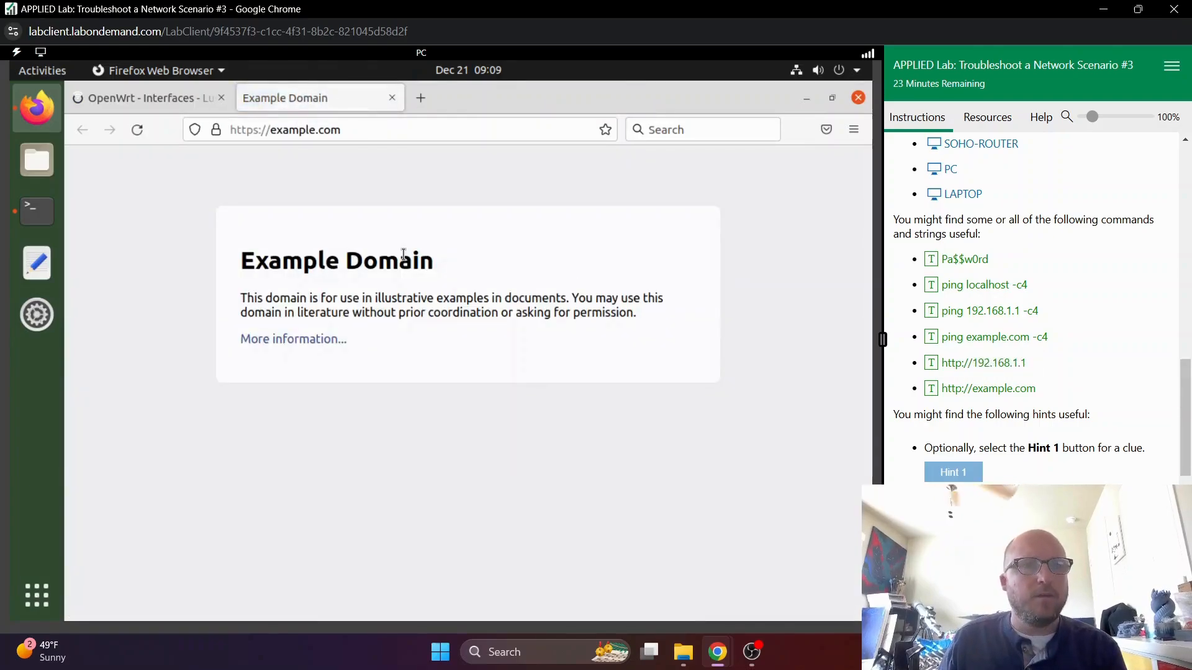
left_click_drag(237, 303, 625, 318)
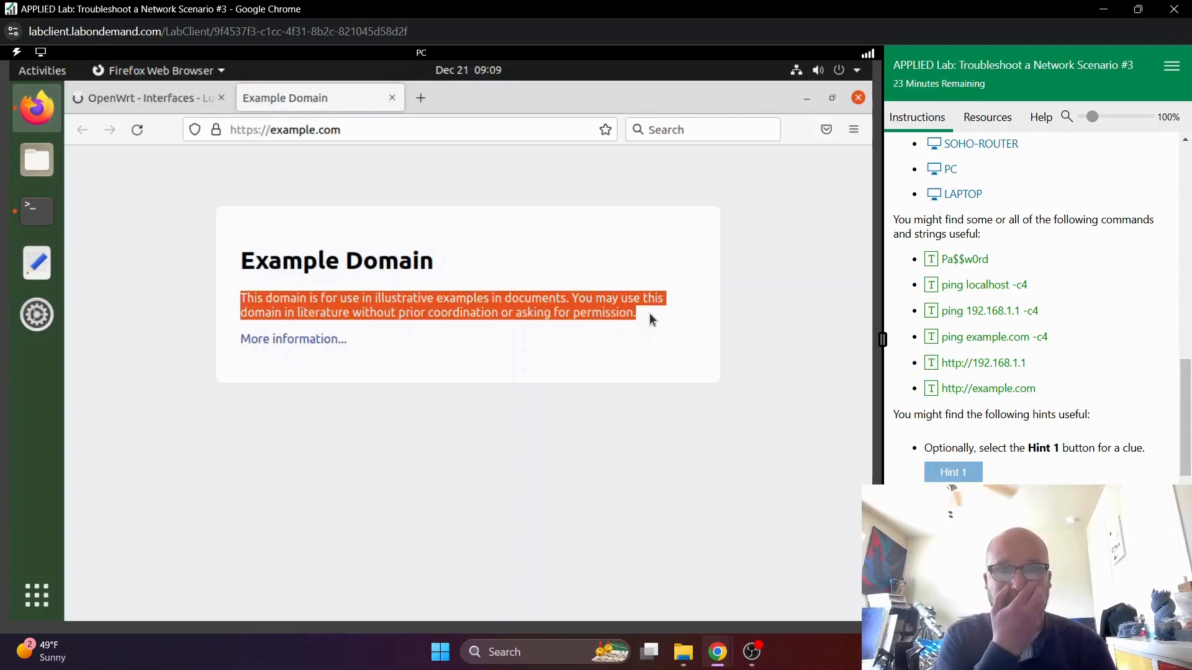
left_click(652, 315)
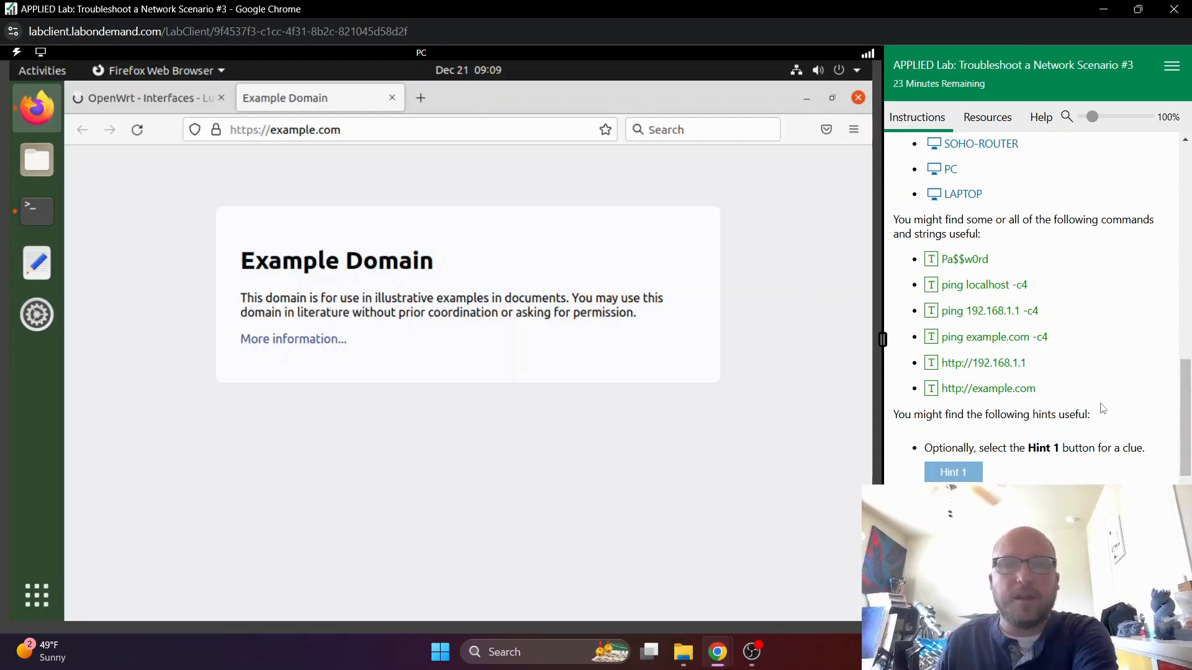
- Log out of the router's OpenWrt management interface and close its browser tab
scroll(1098, 397, "down", 5)
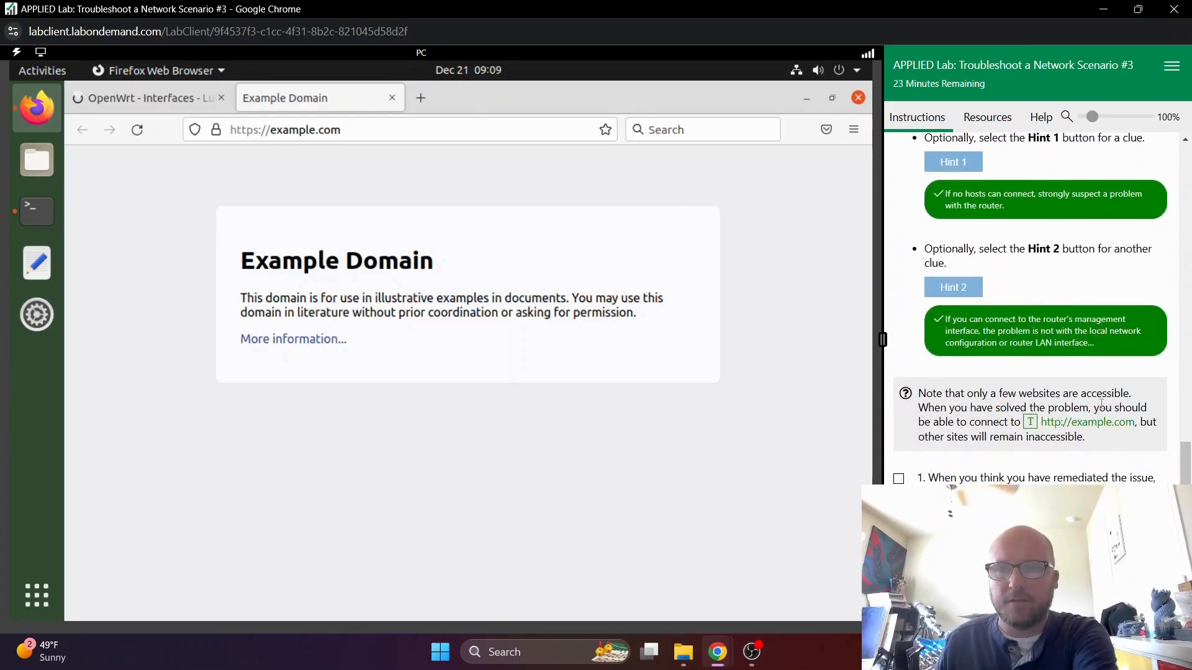
left_click(163, 99)
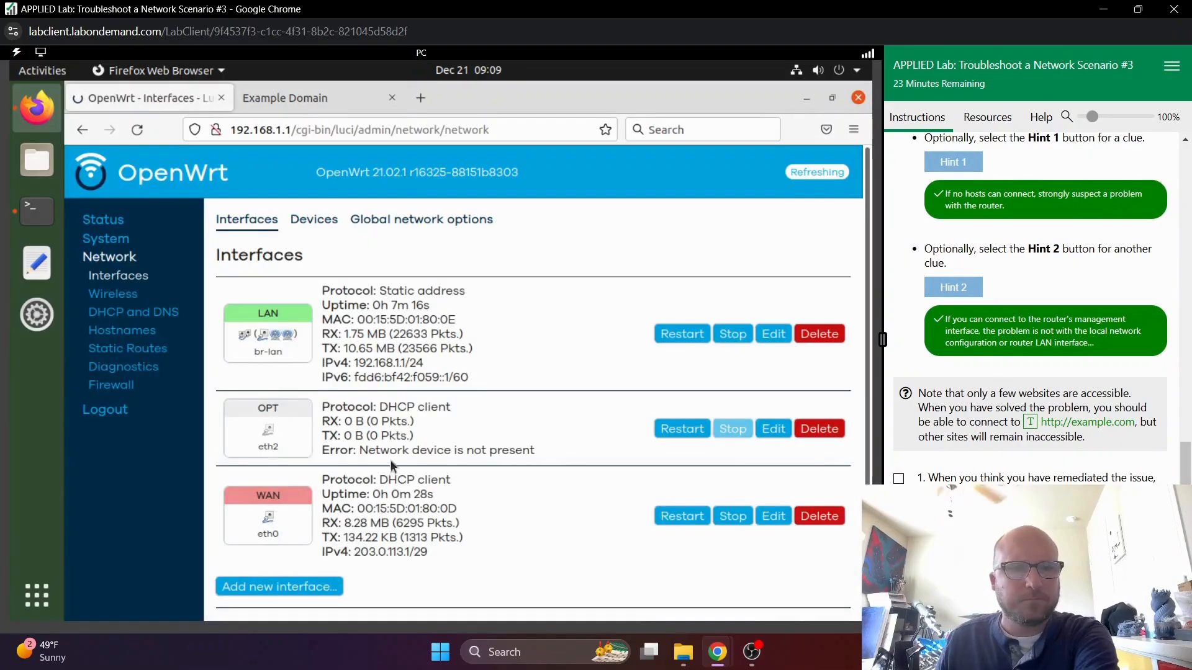
left_click(106, 410)
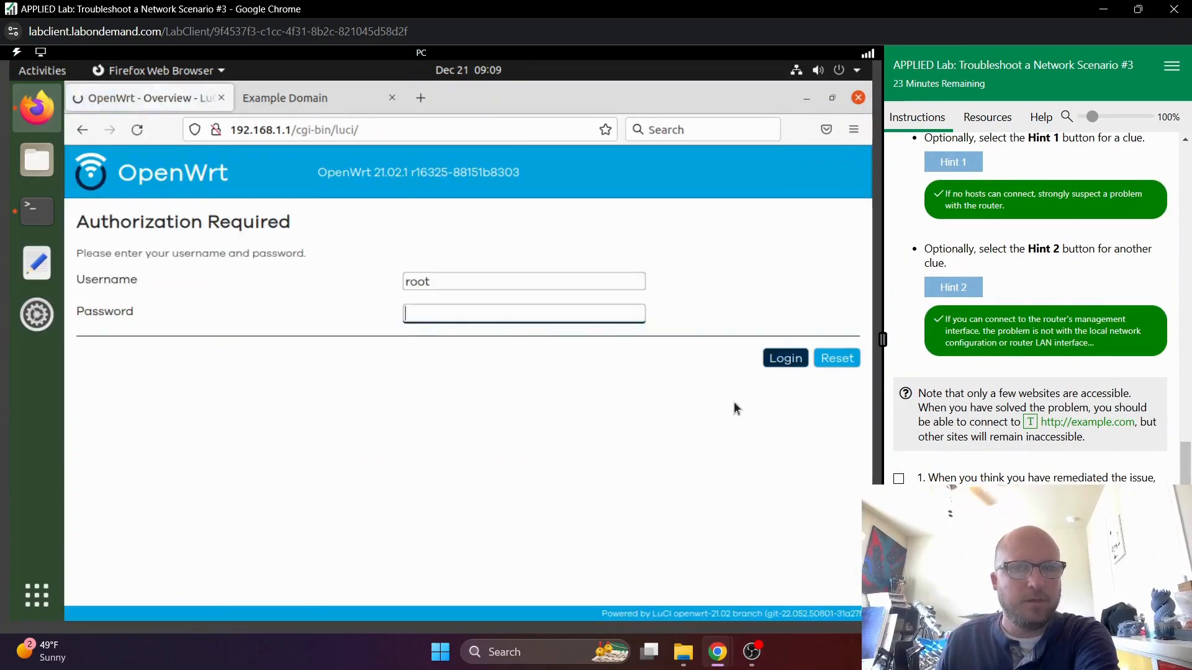
left_click(222, 98)
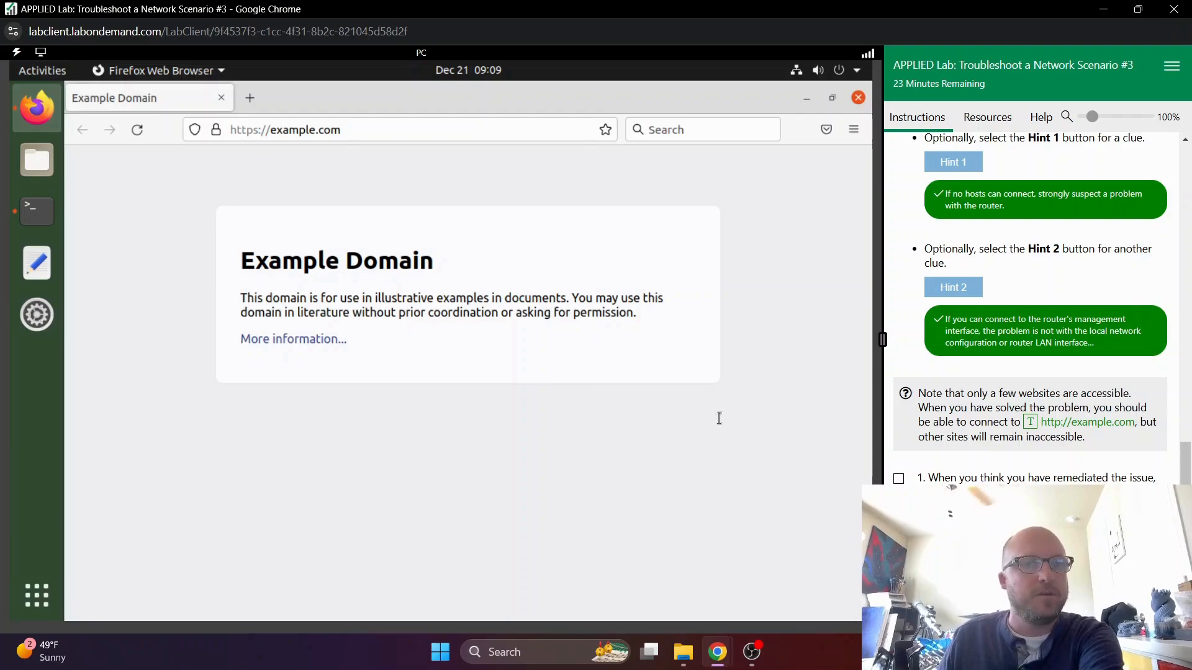
- Advance to the comprehensive questions, review question 1 about deviations from the expected configuration, and mark it and all previous tasks complete
left_click(1156, 619)
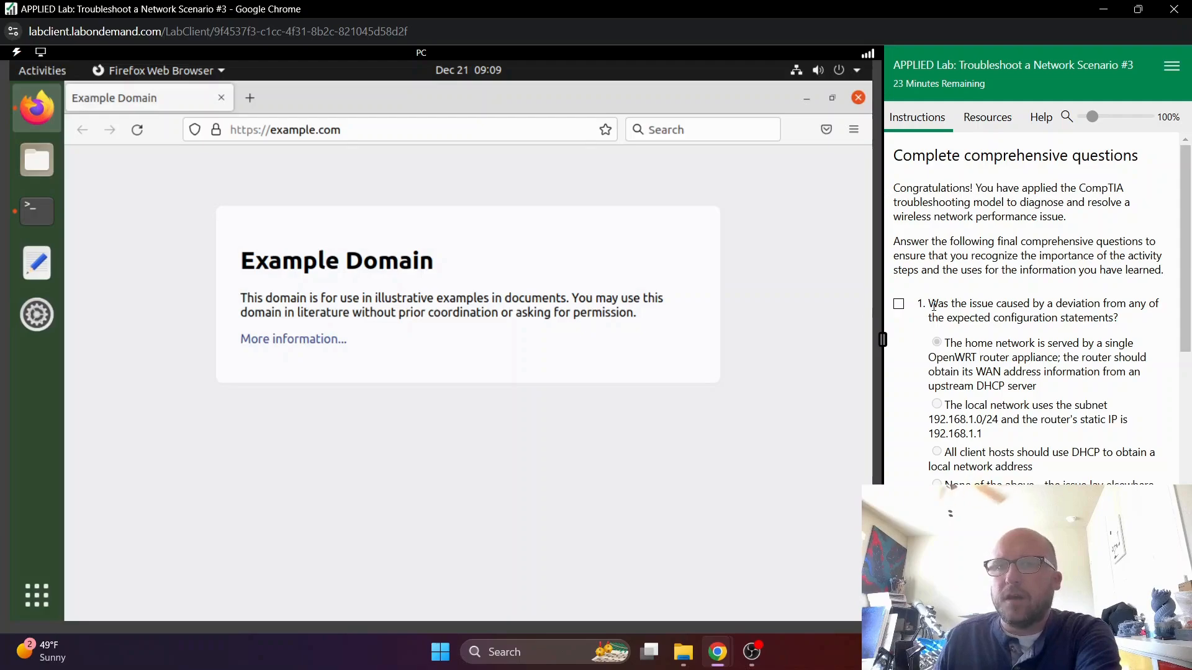
left_click_drag(927, 304, 1161, 324)
left_click(1114, 342)
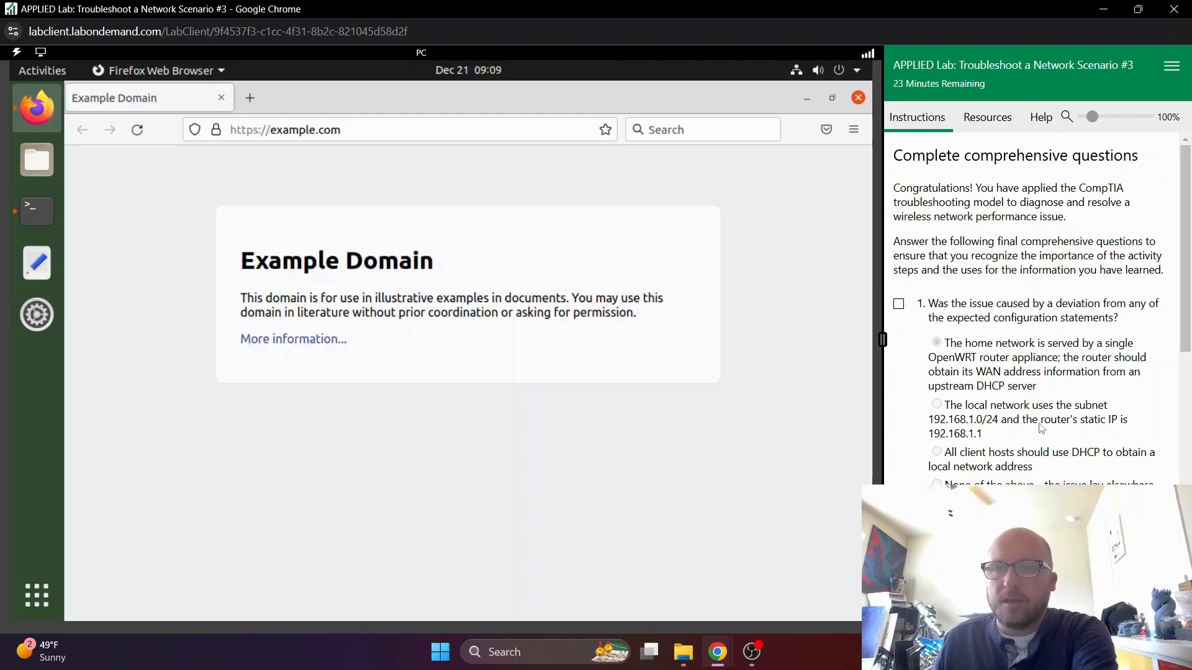
left_click_drag(1002, 435, 944, 405)
left_click(945, 404)
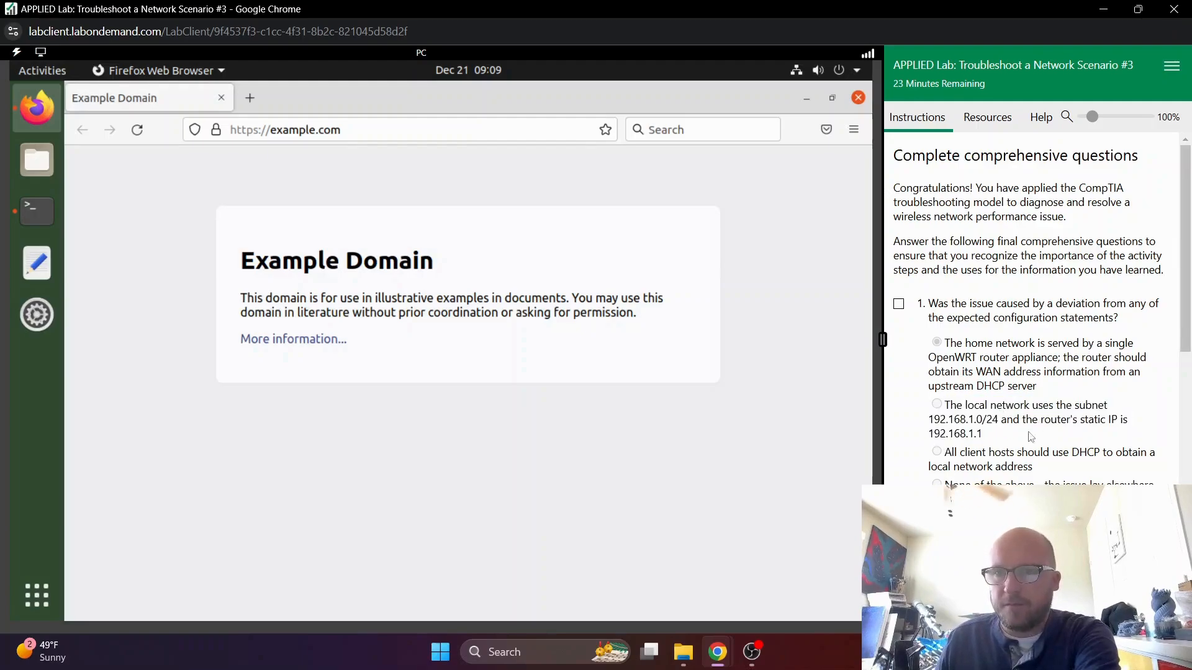
left_click_drag(1033, 466, 954, 455)
left_click(954, 455)
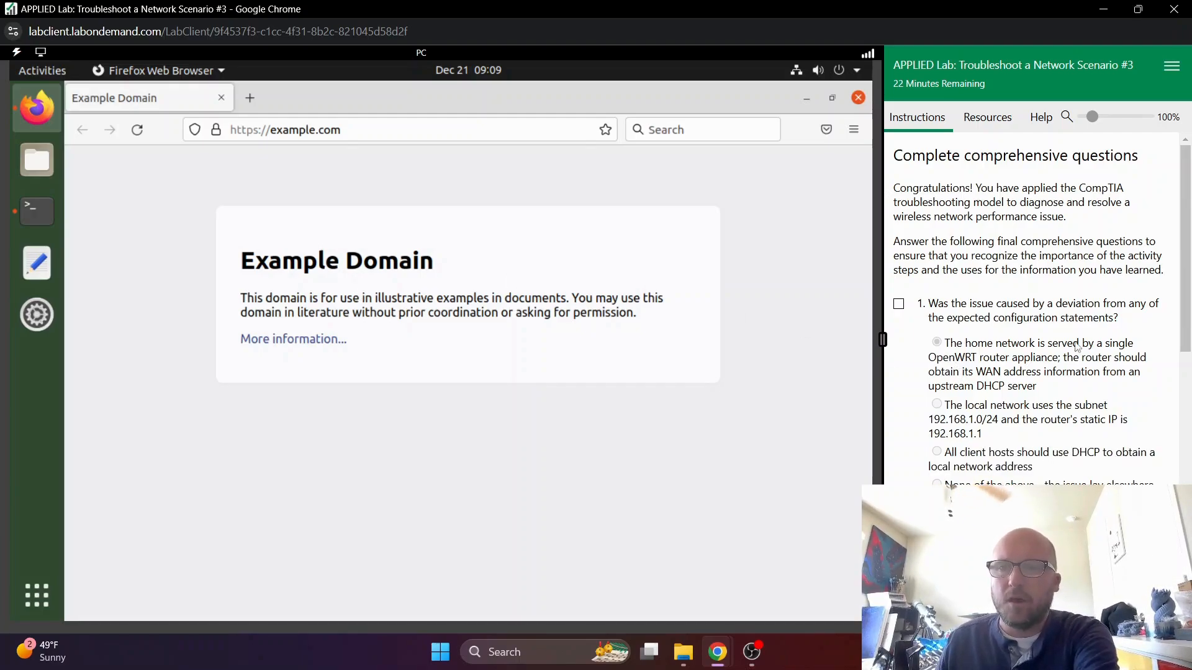
left_click_drag(1047, 388, 1005, 375)
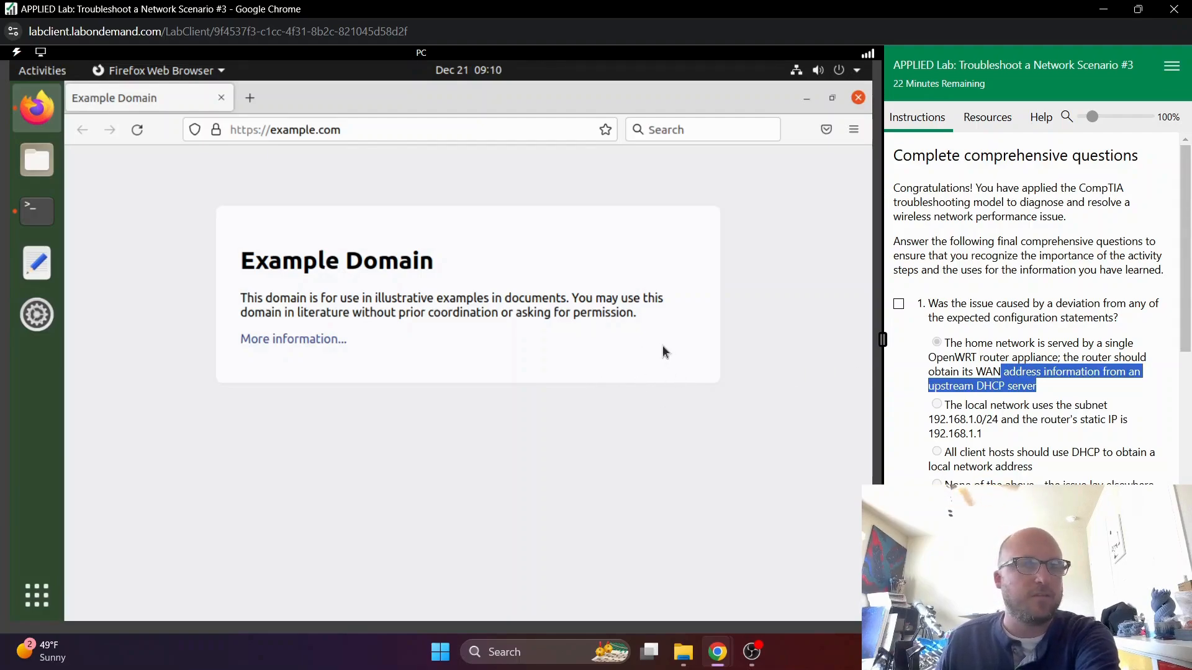
left_click(1064, 350)
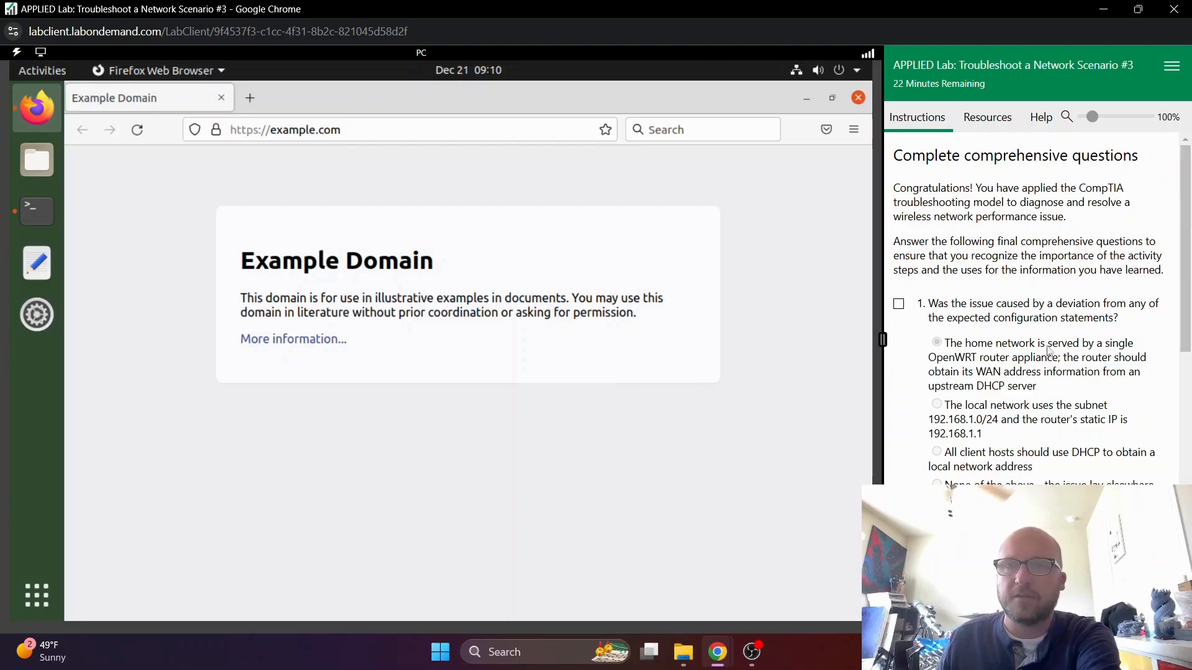
left_click(899, 306)
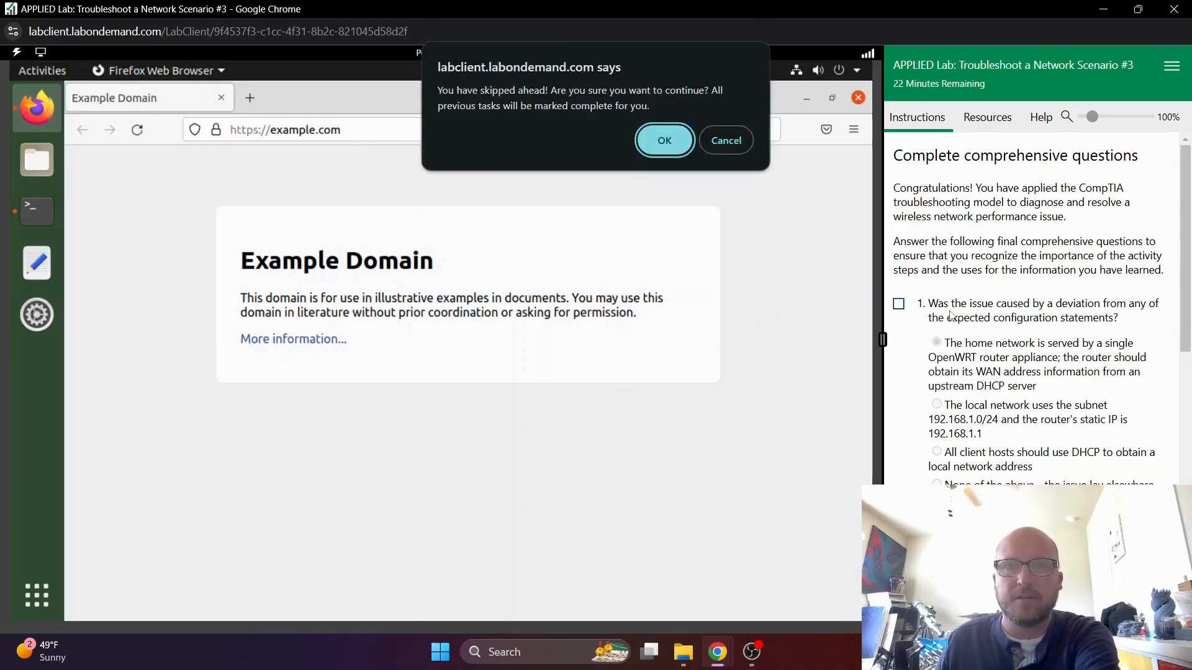
left_click(665, 141)
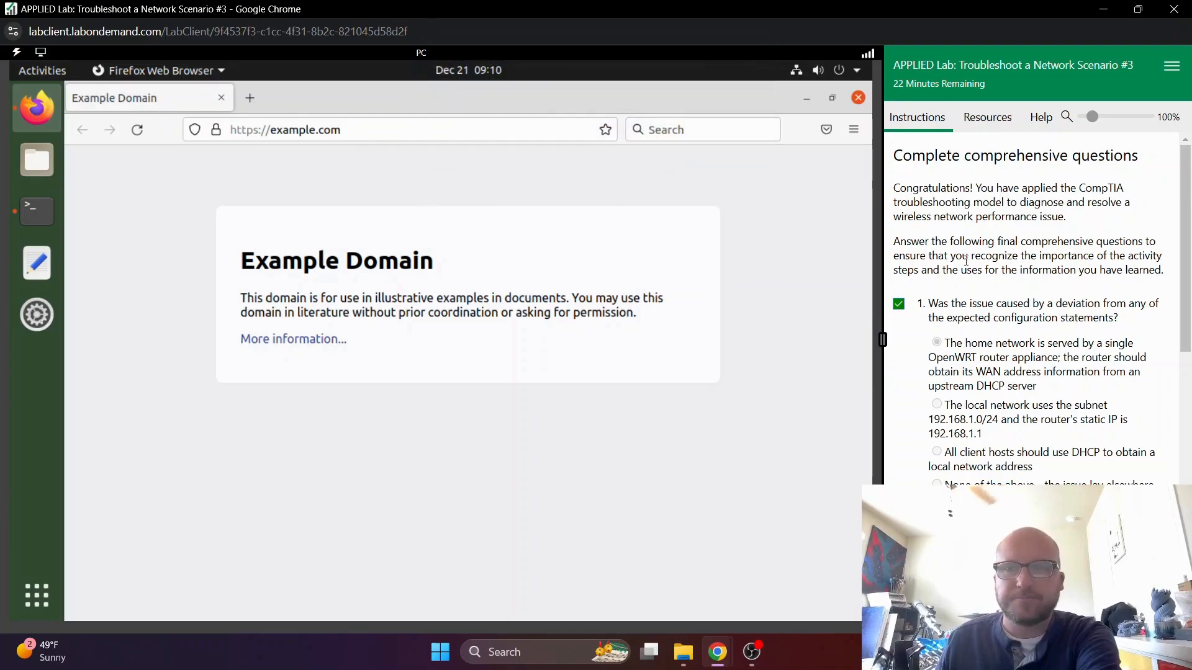
- Review comprehensive questions 2 and 3, mark both complete, and return to the opening page of the lab instructions
scroll(975, 324, "down", 5)
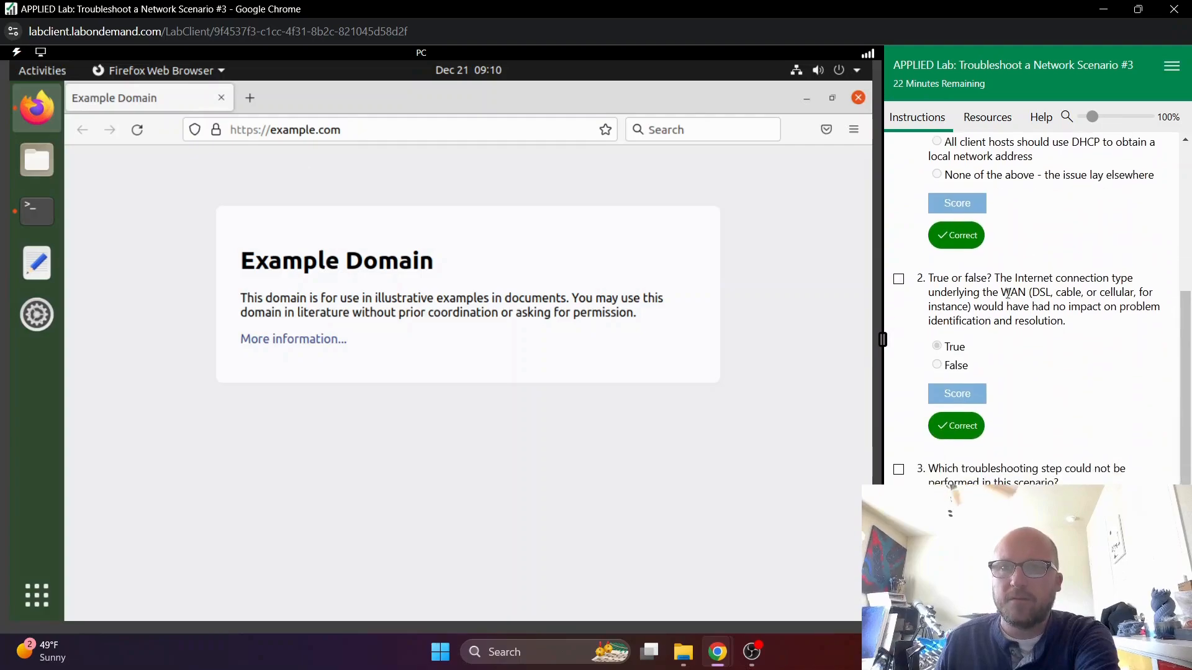
left_click_drag(1002, 279, 1121, 280)
left_click(959, 300)
left_click_drag(941, 295, 1040, 296)
left_click(1057, 300)
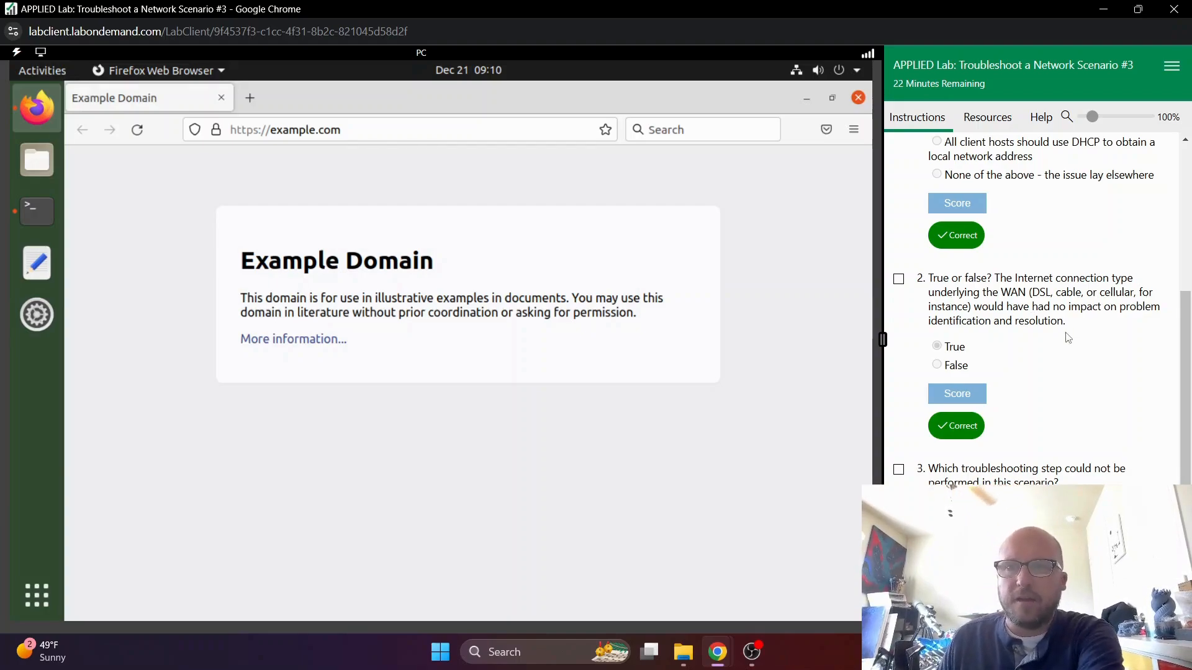
scroll(1068, 337, "down", 2)
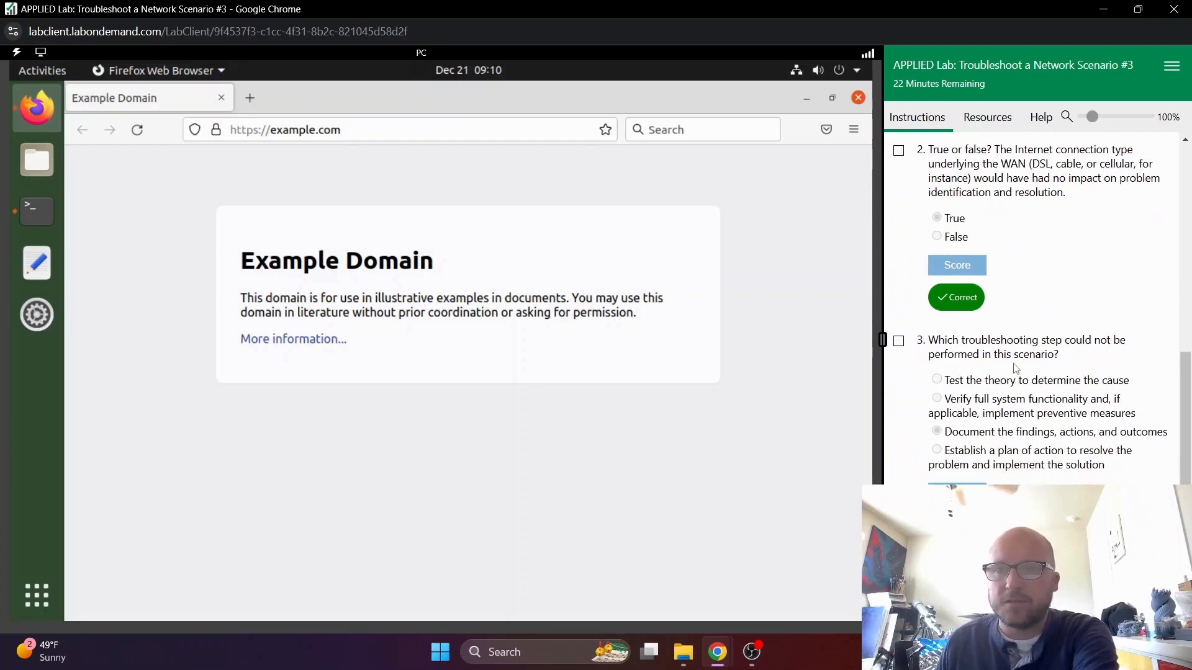
left_click_drag(927, 345, 1103, 342)
left_click(1115, 343)
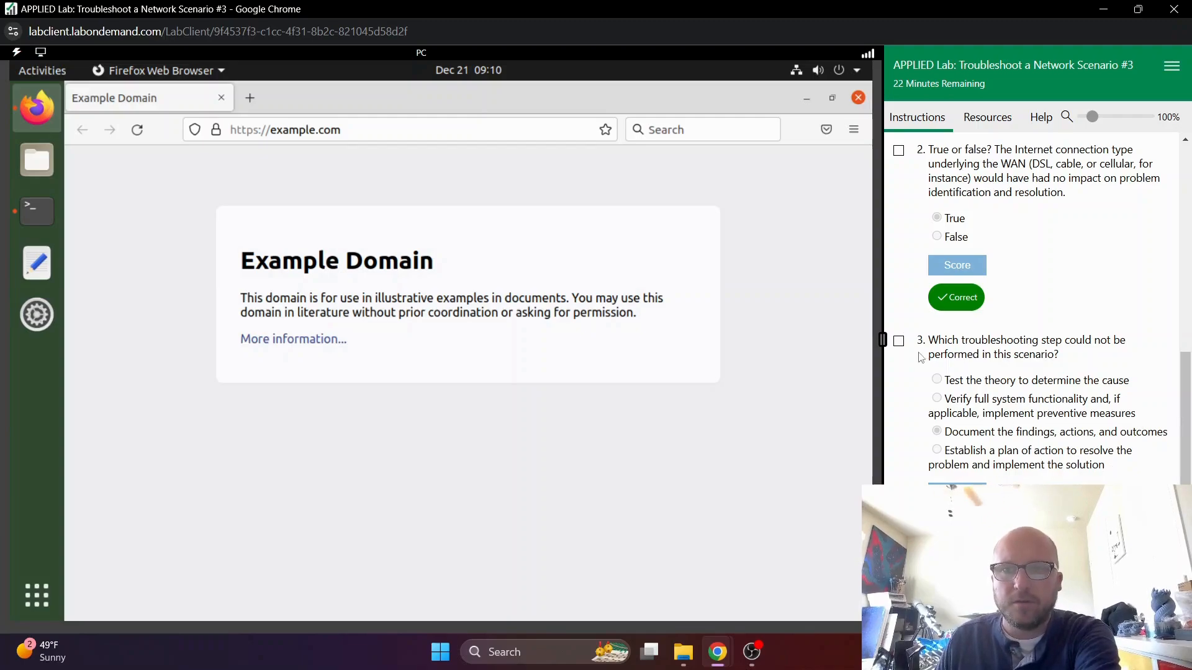
left_click(900, 341)
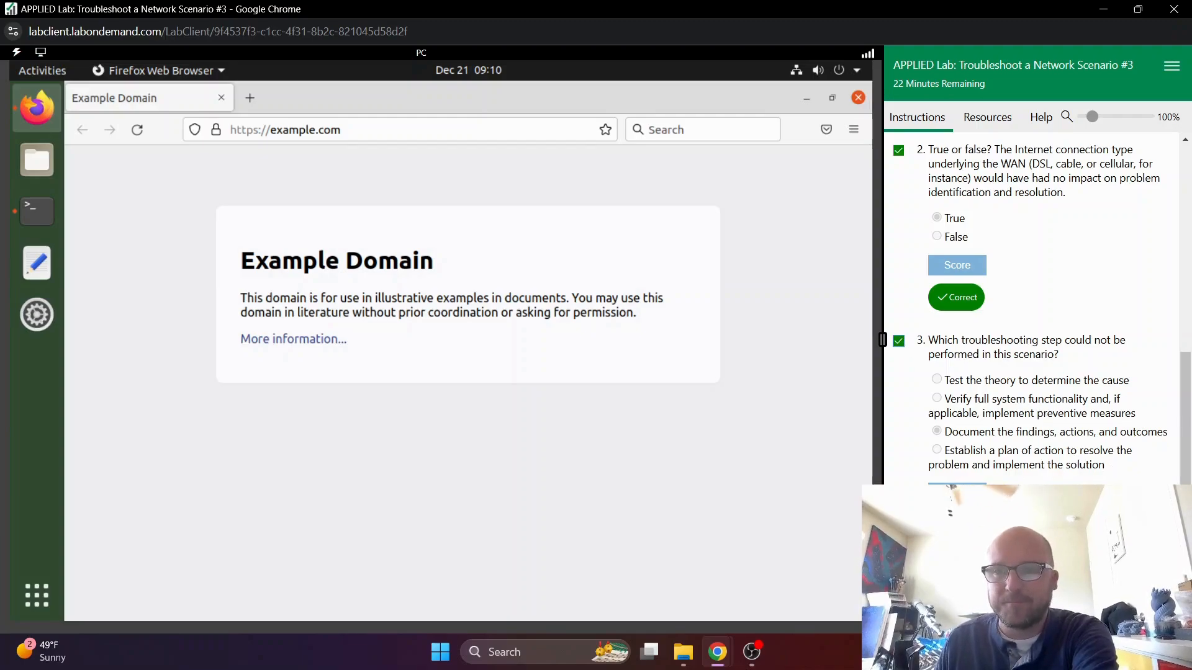
left_click(917, 617)
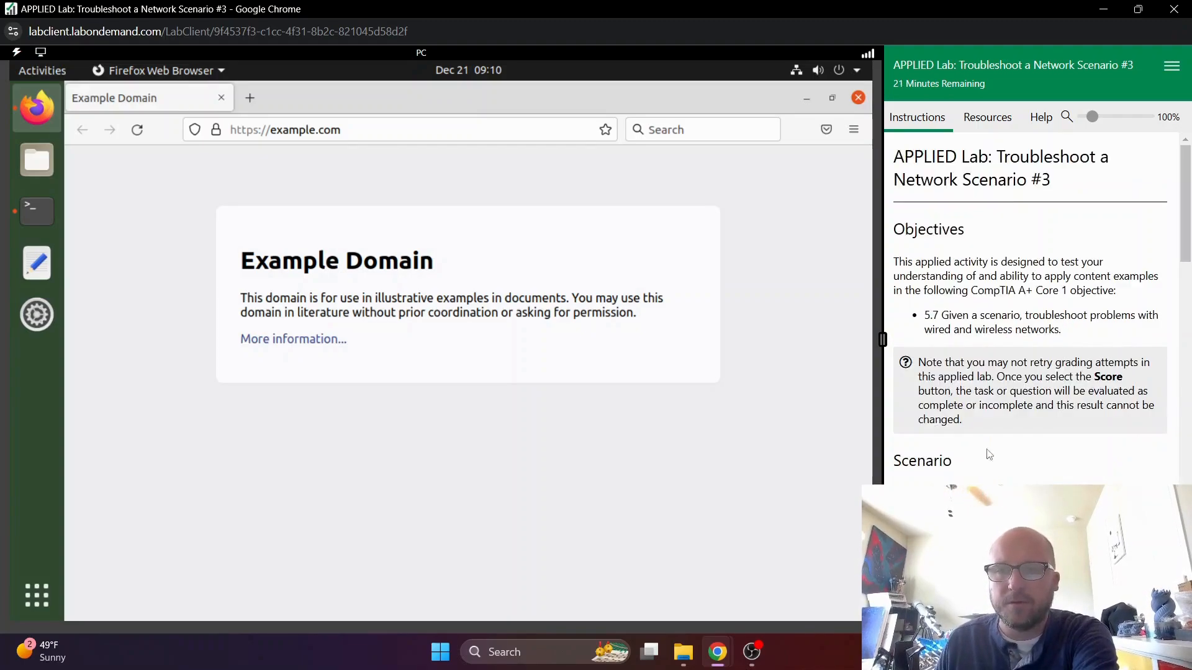
scroll(989, 455, "down", 15)
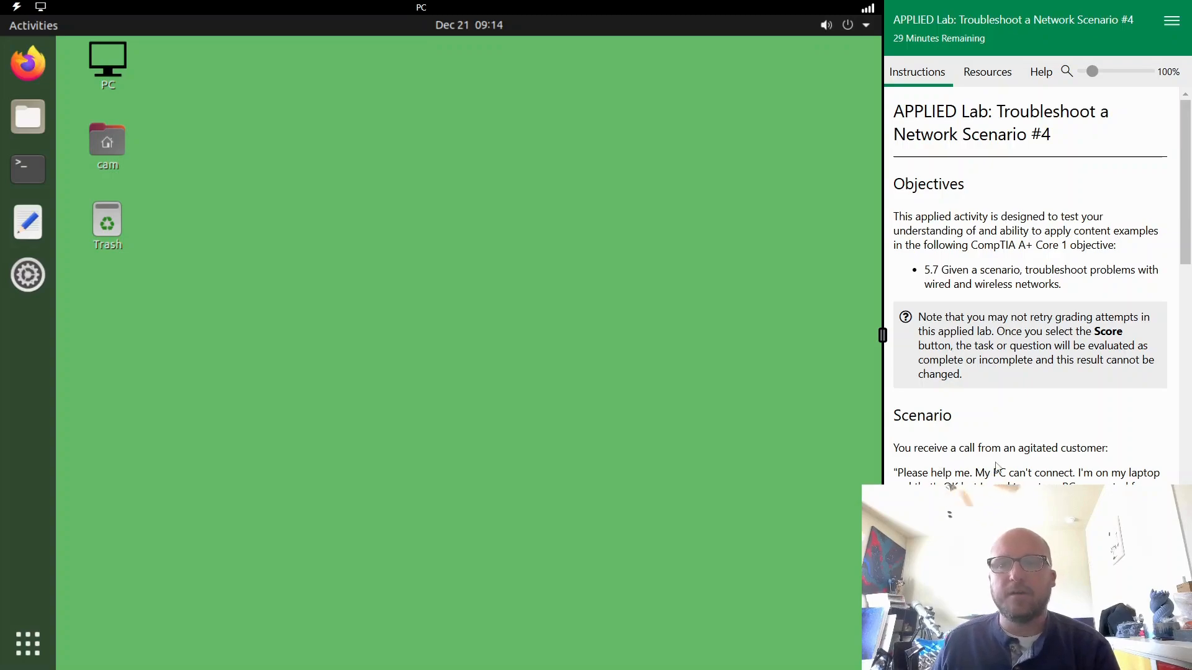
- Read the Scenario #4 instructions, examining the customer's complaint, the expected configuration and the troubleshooting task
scroll(997, 466, "down", 3)
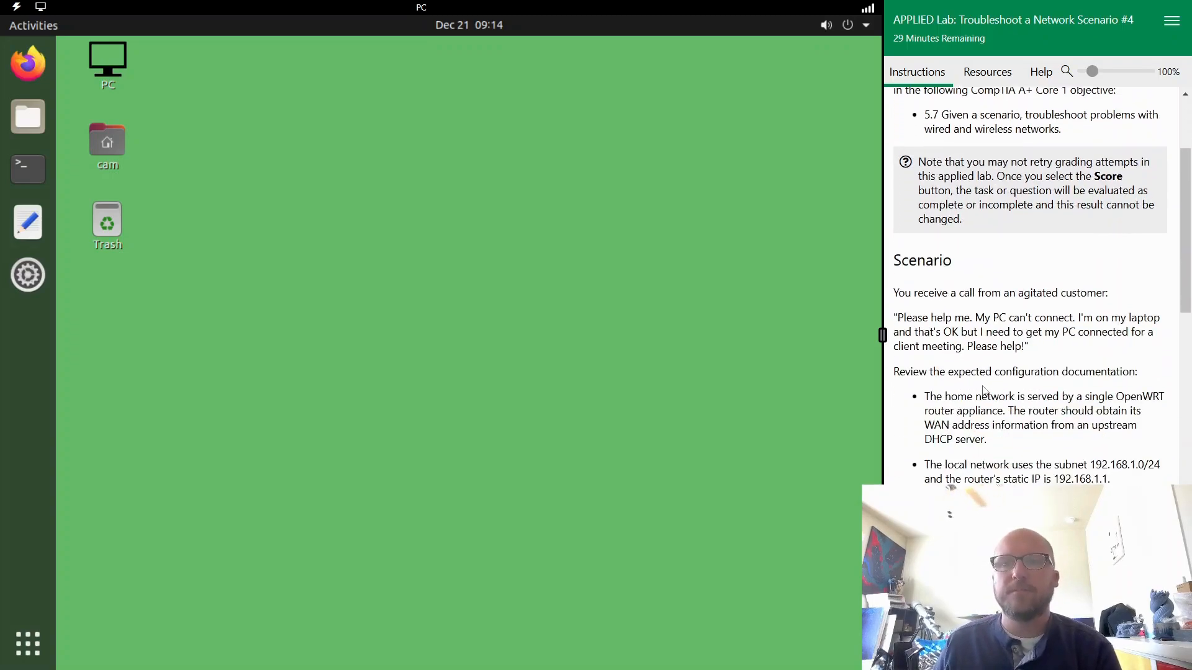
left_click_drag(903, 314, 1081, 352)
left_click(1082, 352)
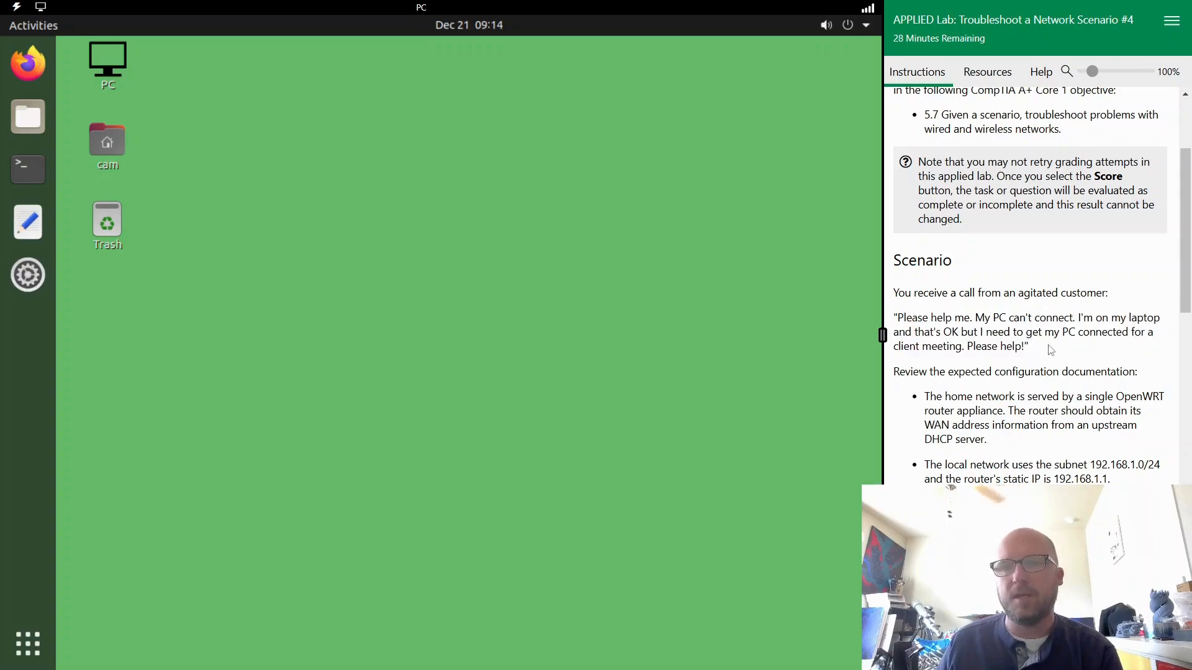
scroll(993, 351, "down", 5)
scroll(982, 352, "down", 5)
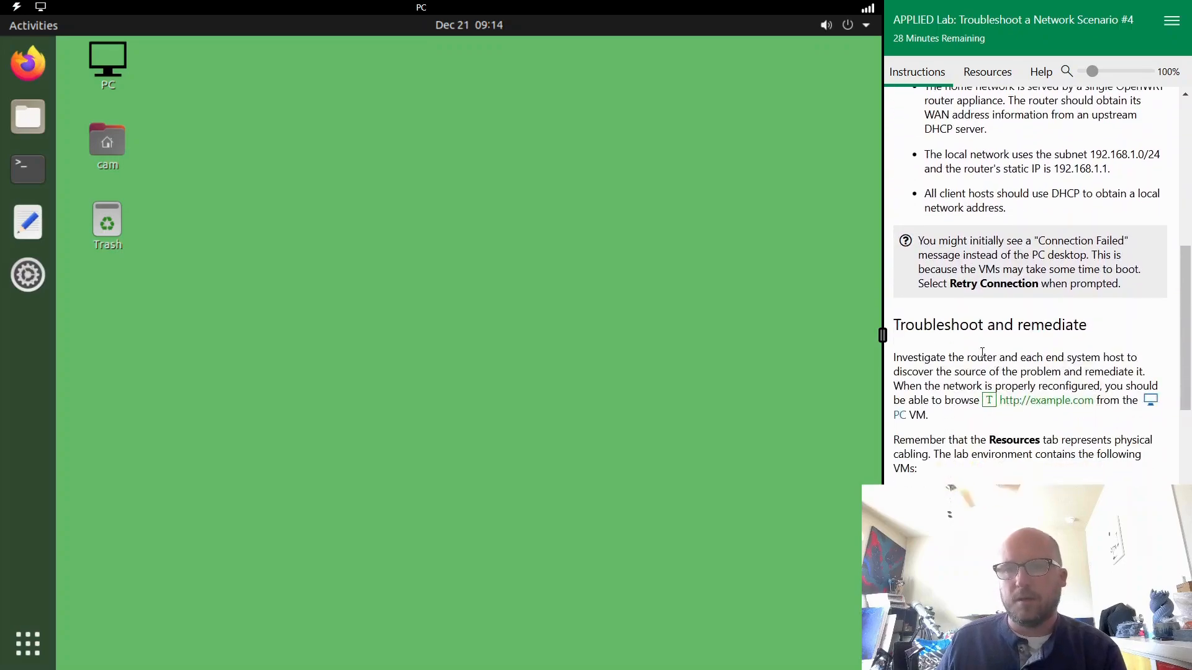
scroll(992, 351, "up", 10)
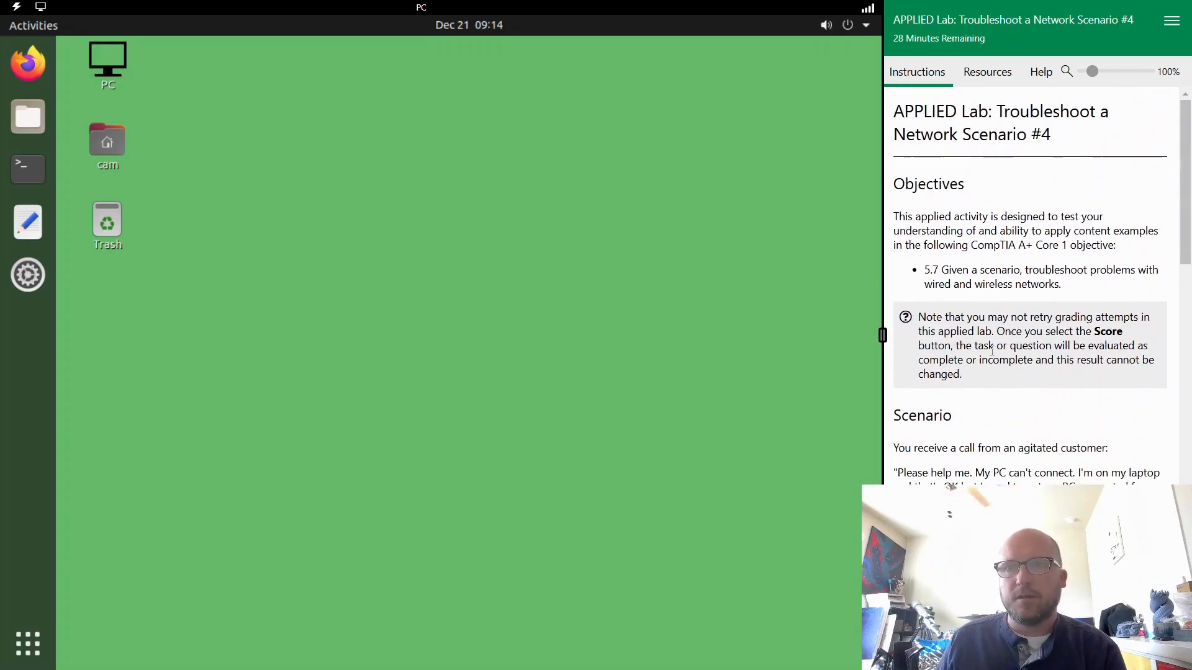
scroll(993, 351, "down", 2)
scroll(993, 351, "down", 12)
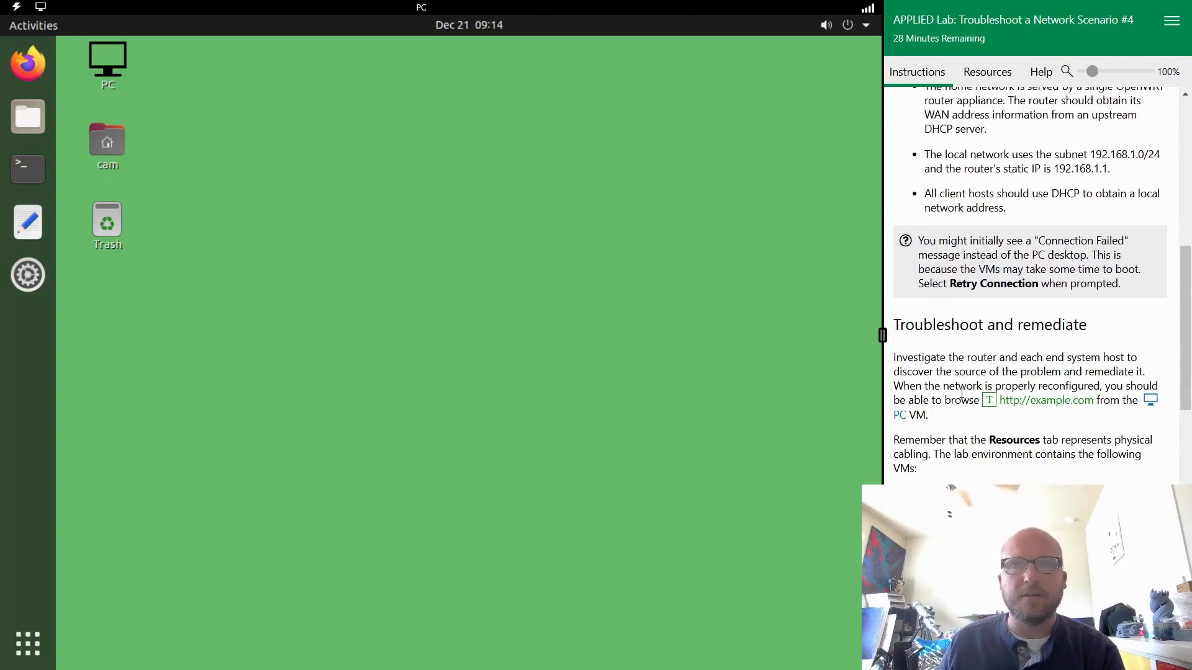
- Check the PC's system menu for a network connection and inspect its ens32 cabling in the lab resources
left_click(827, 27)
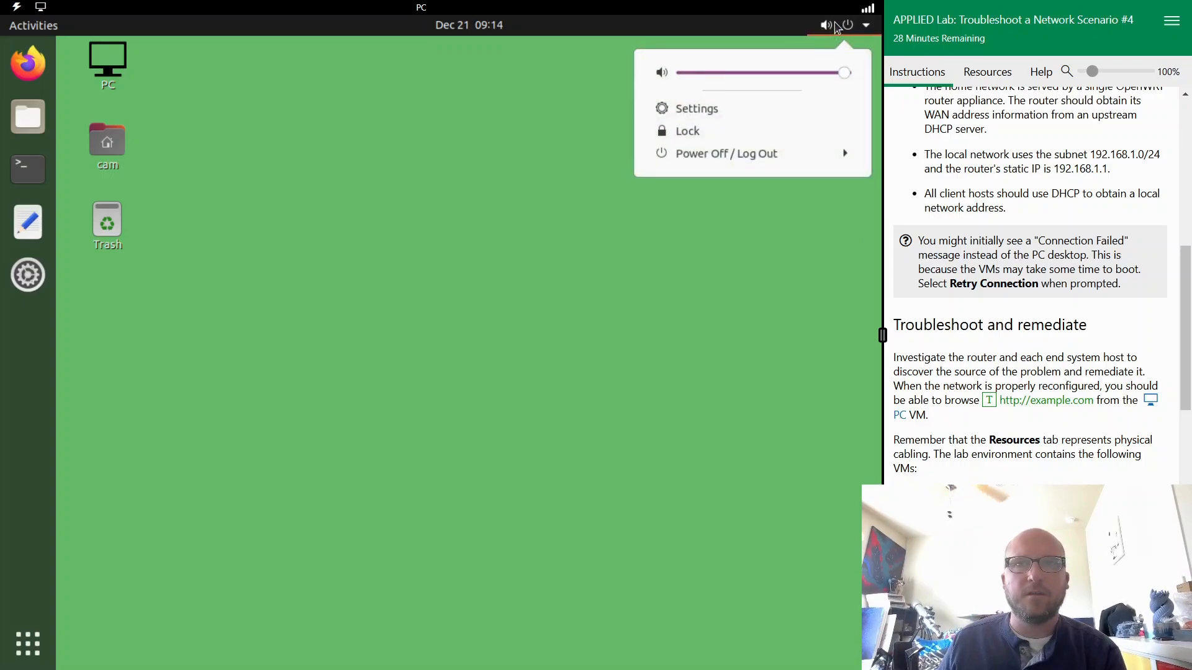
left_click(837, 26)
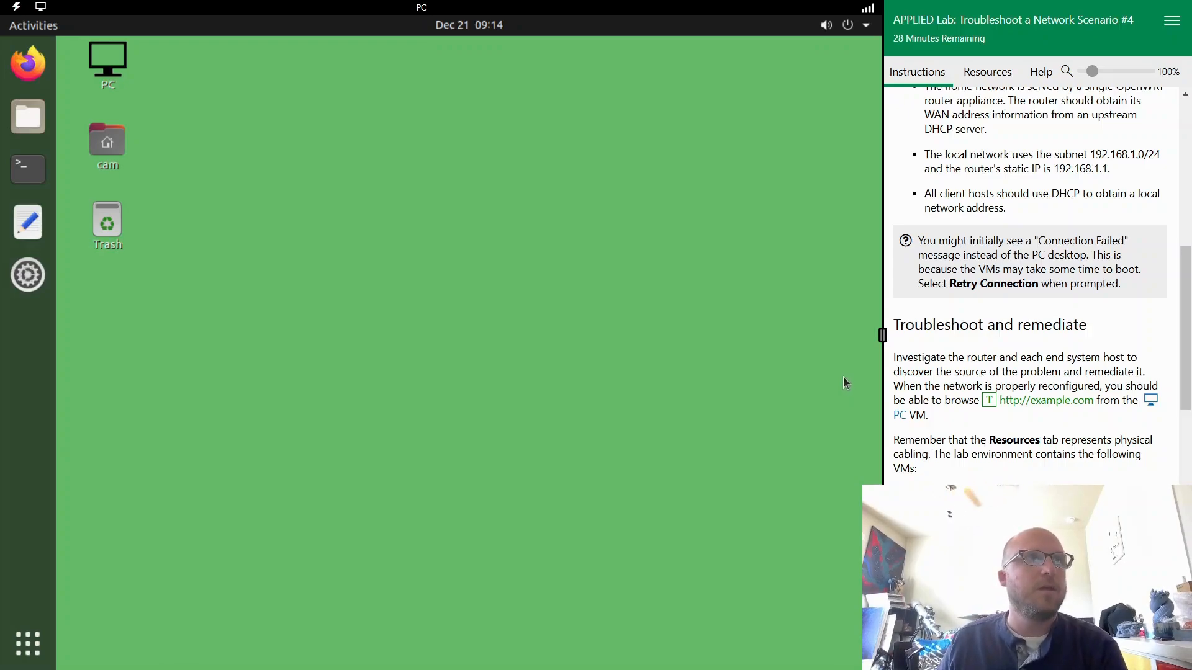
scroll(997, 388, "down", 2)
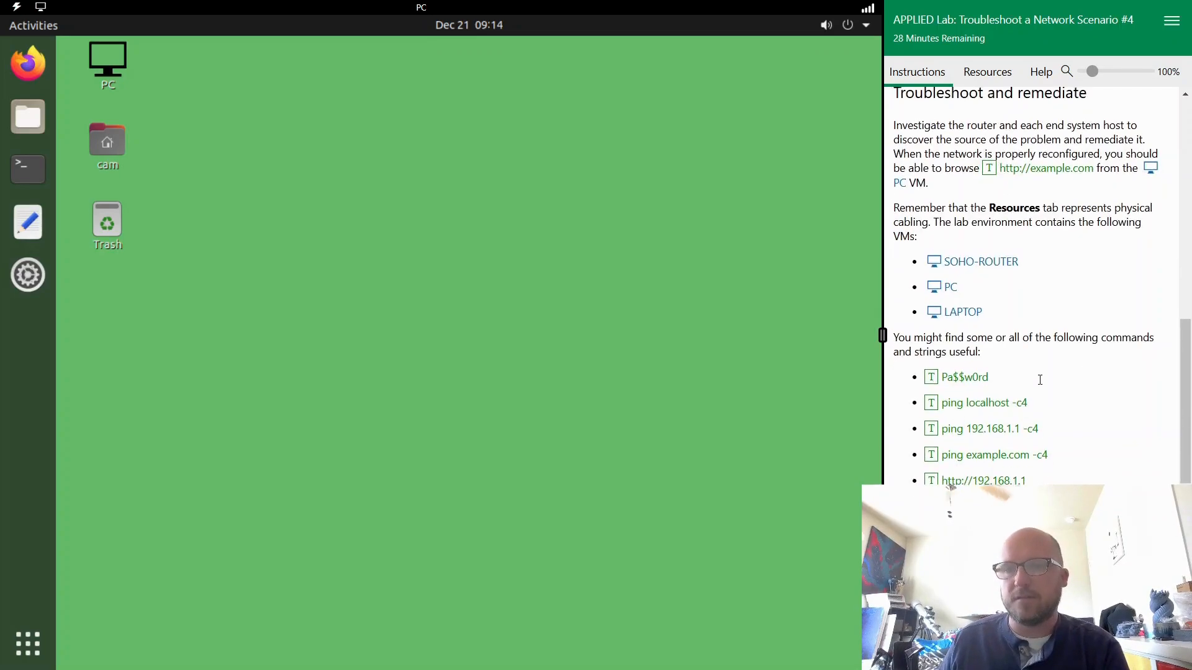
scroll(993, 385, "up", 4)
left_click(986, 72)
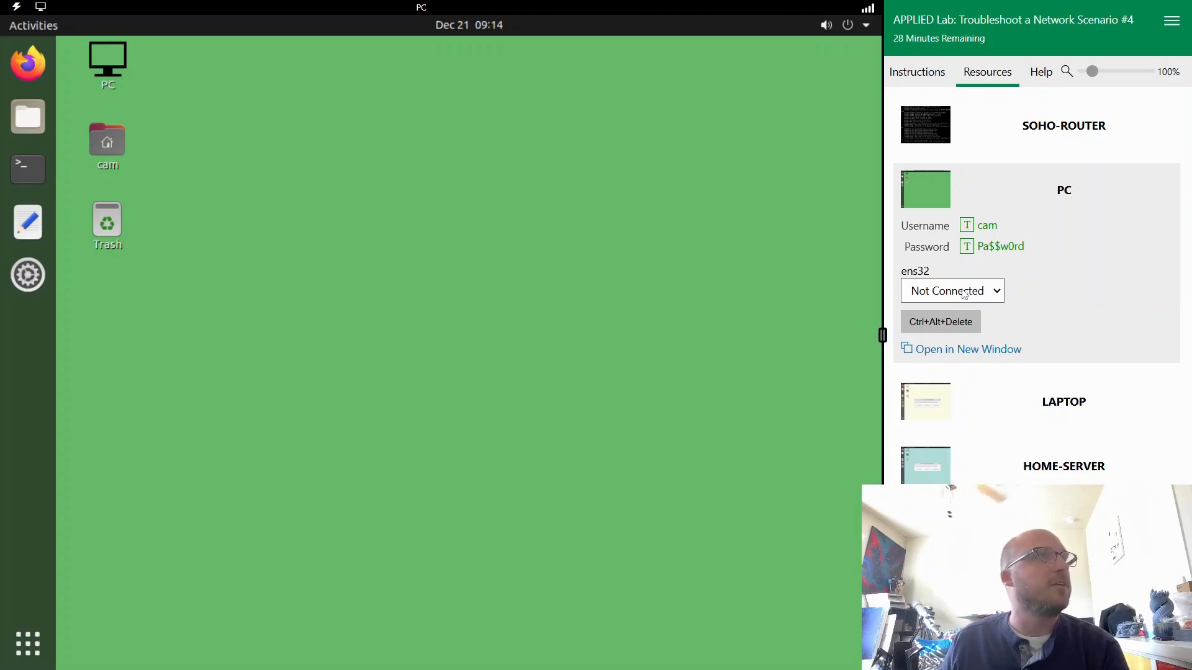
- Reread the troubleshooting instructions about physical cabling, the available VMs and the useful commands
left_click(916, 72)
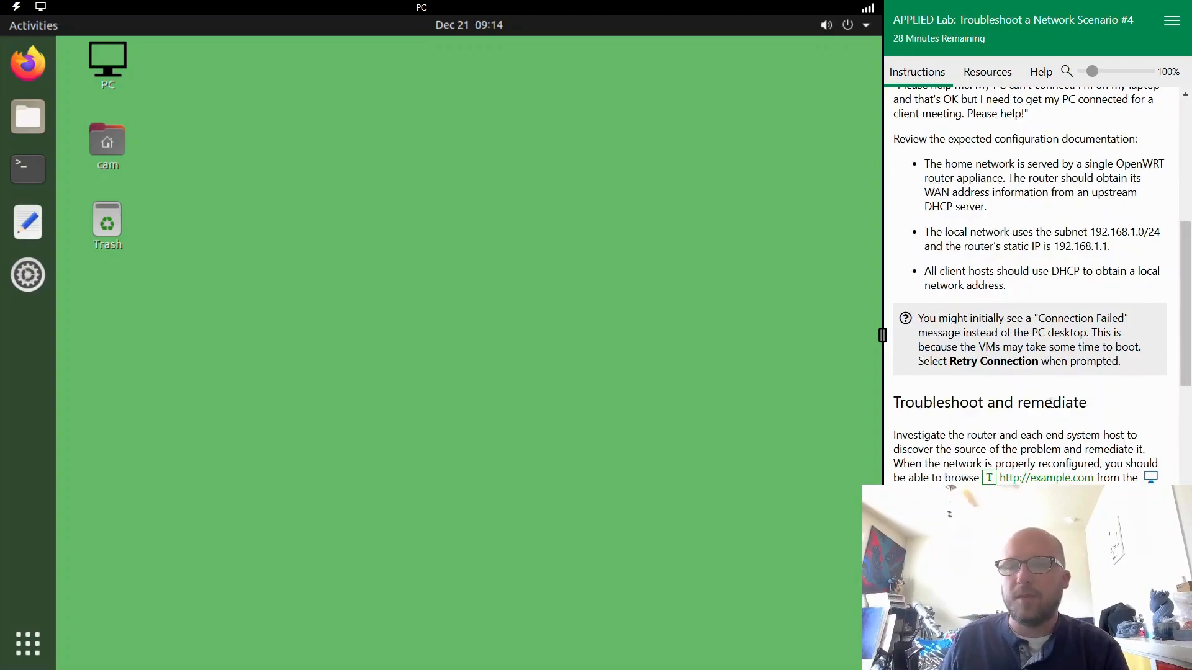
scroll(1052, 406, "down", 1)
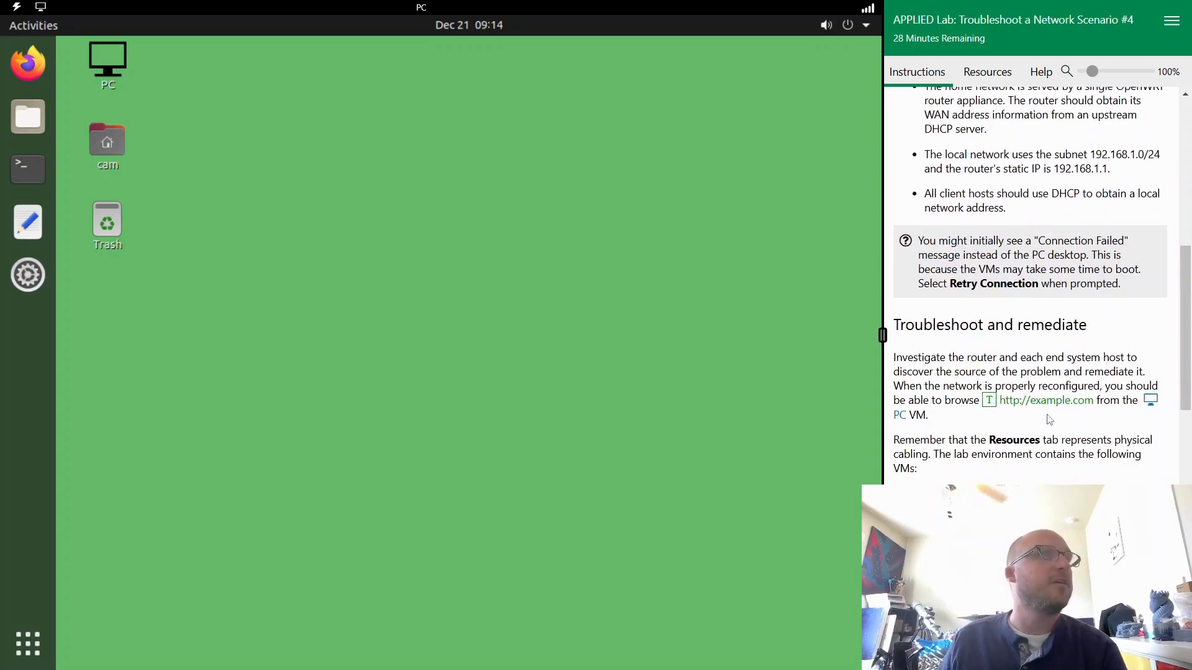
scroll(1048, 420, "down", 4)
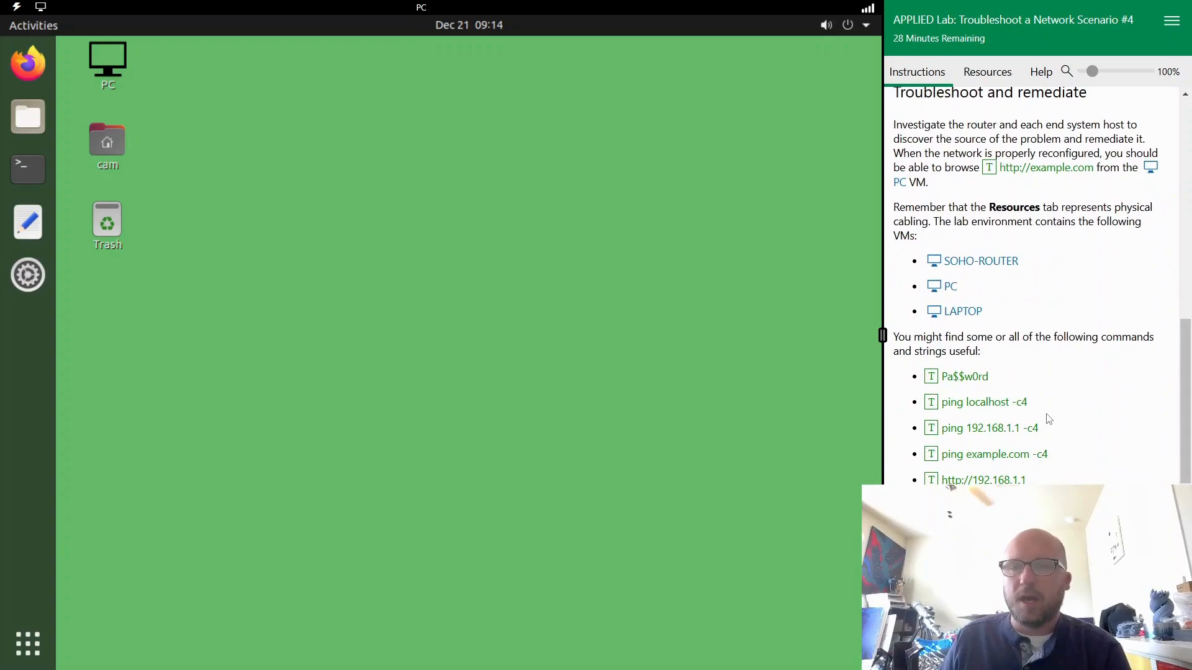
scroll(1052, 417, "up", 6)
scroll(1055, 414, "up", 5)
- Connect the PC's ens32 network adapter to LAN and check the wired connection in the PC's system menu
left_click(987, 72)
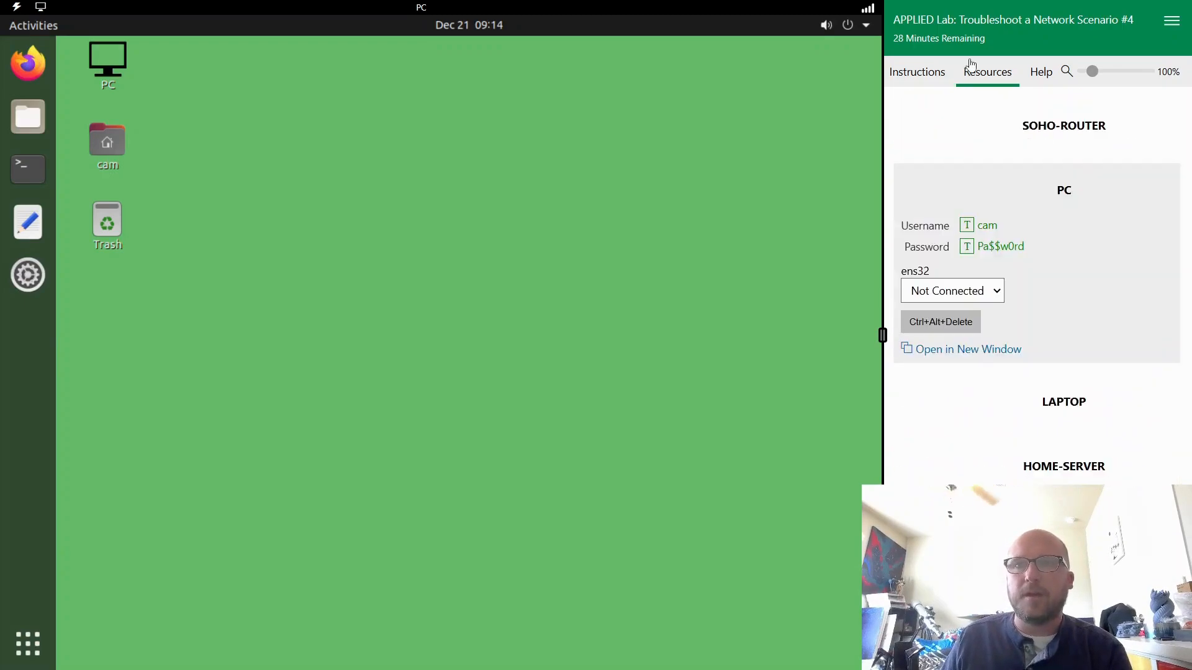
left_click(984, 291)
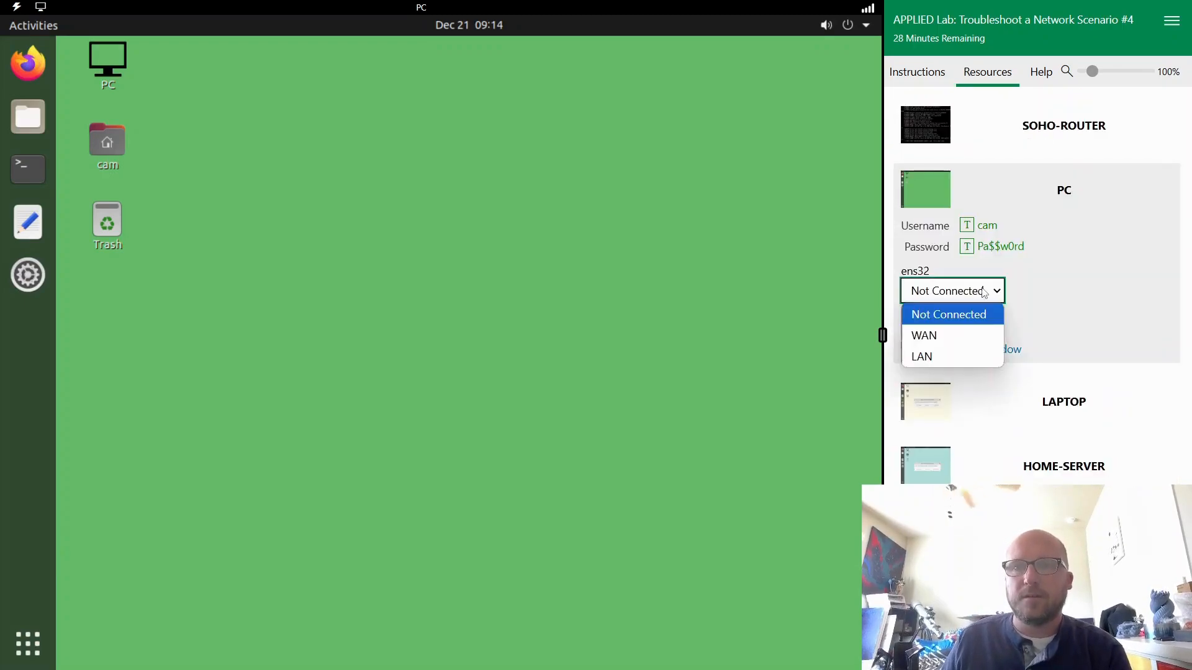
left_click(941, 358)
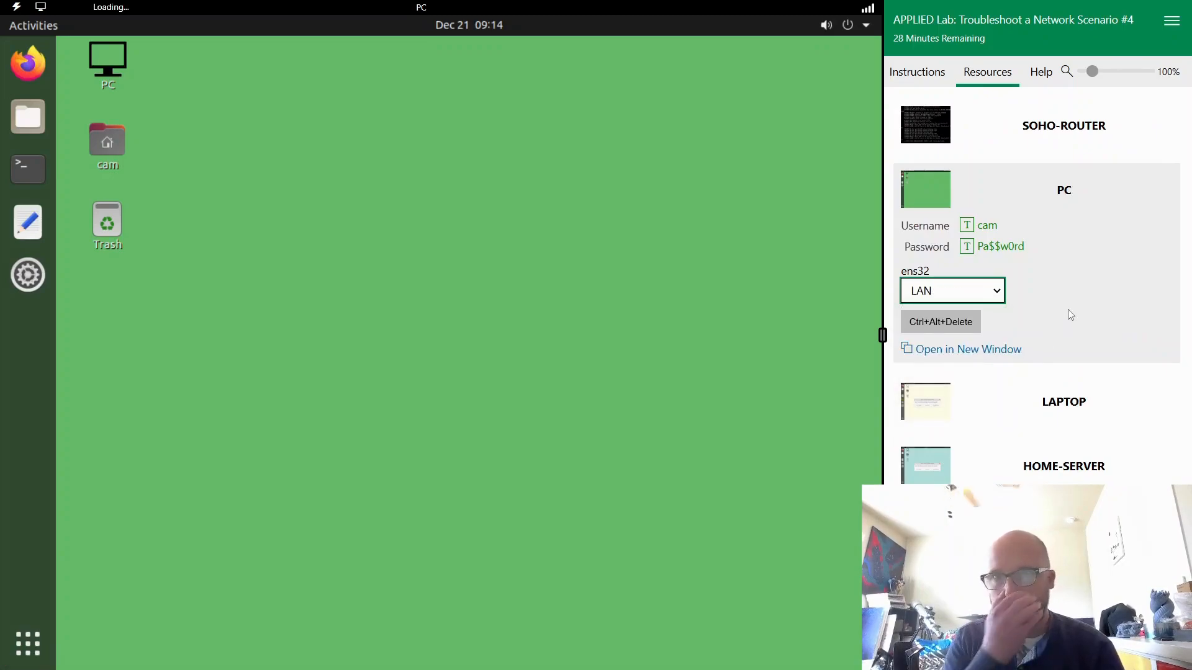
left_click(829, 25)
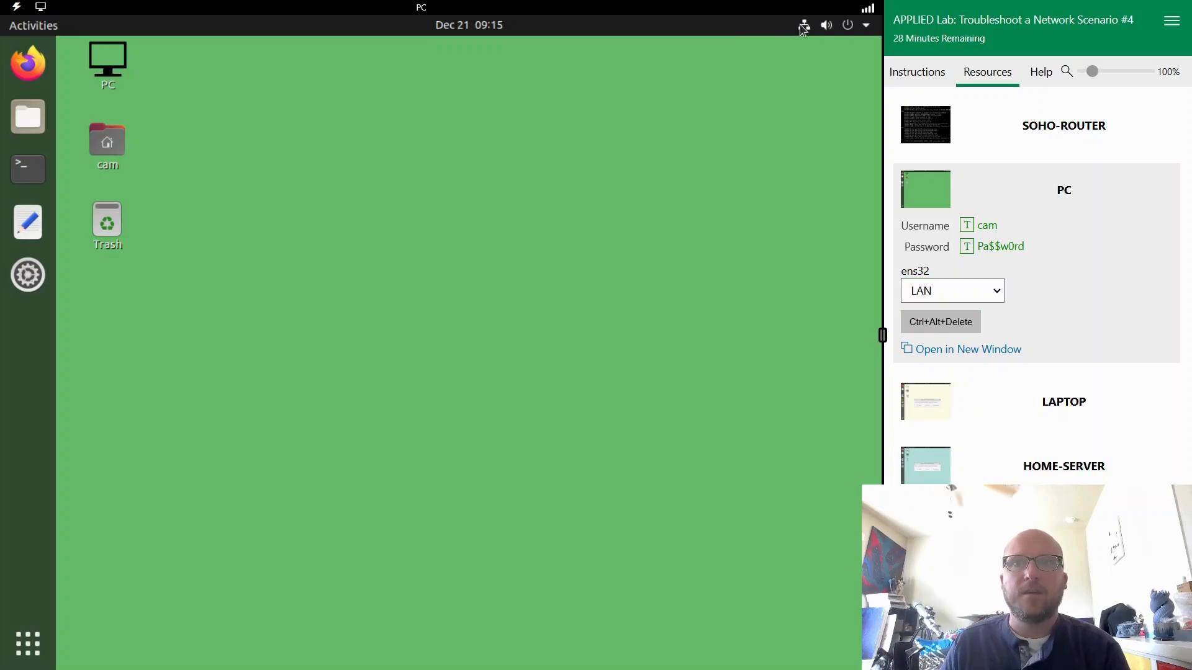
left_click(388, 174)
left_click(108, 180)
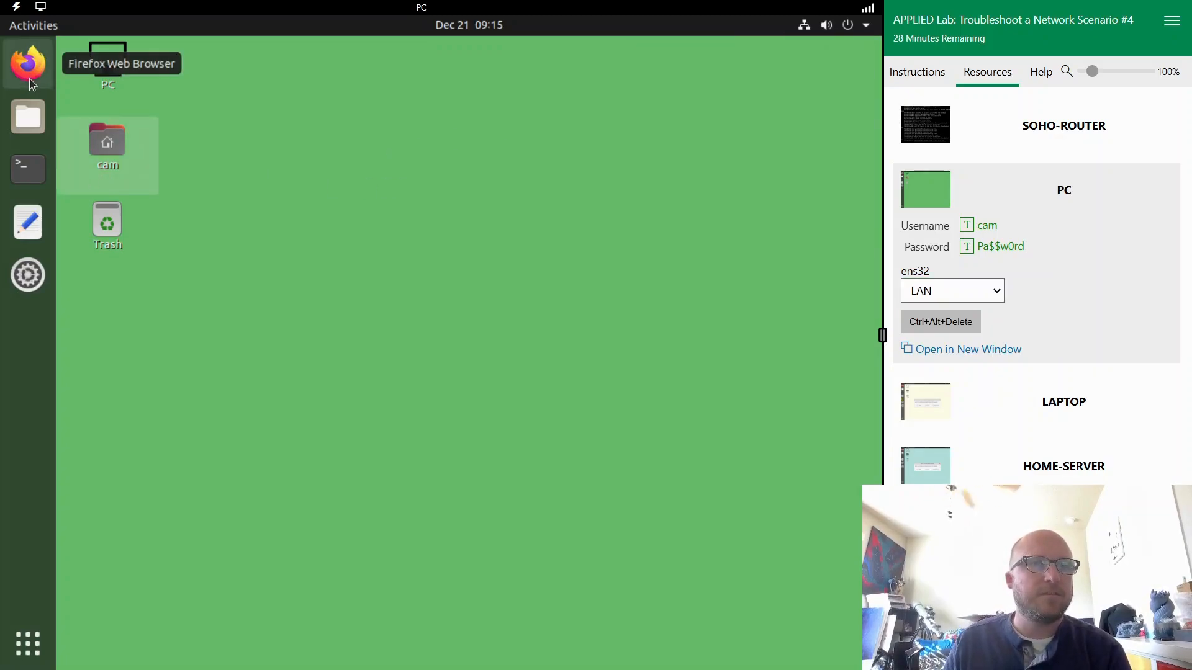
left_click(31, 80)
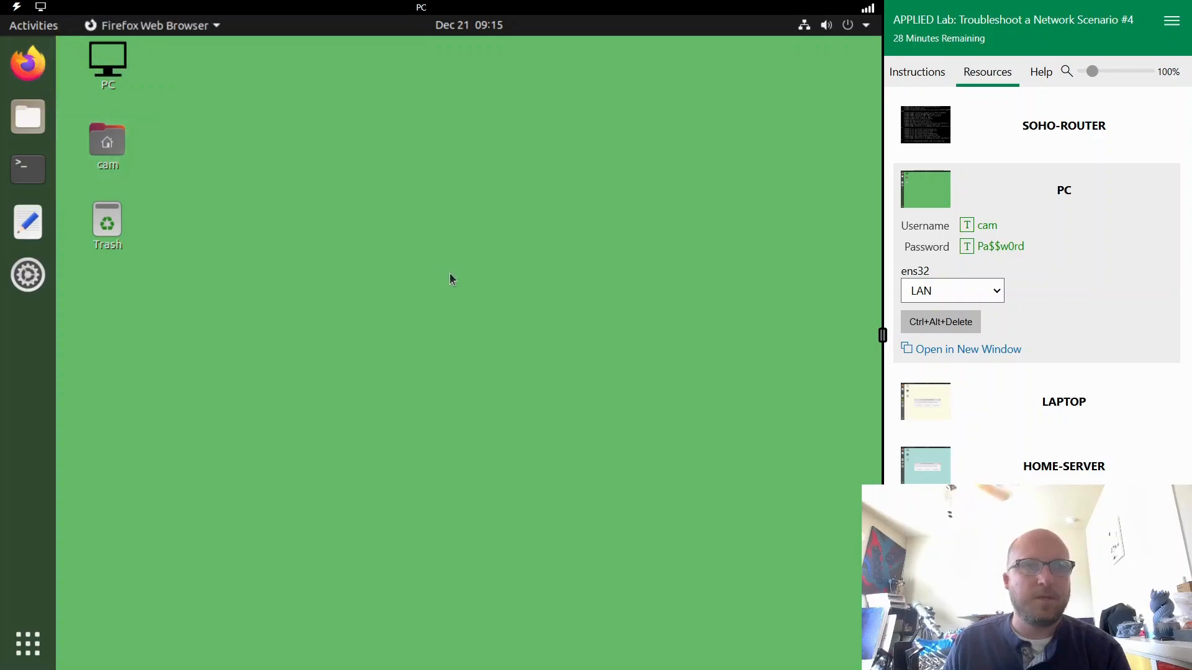
left_click(938, 76)
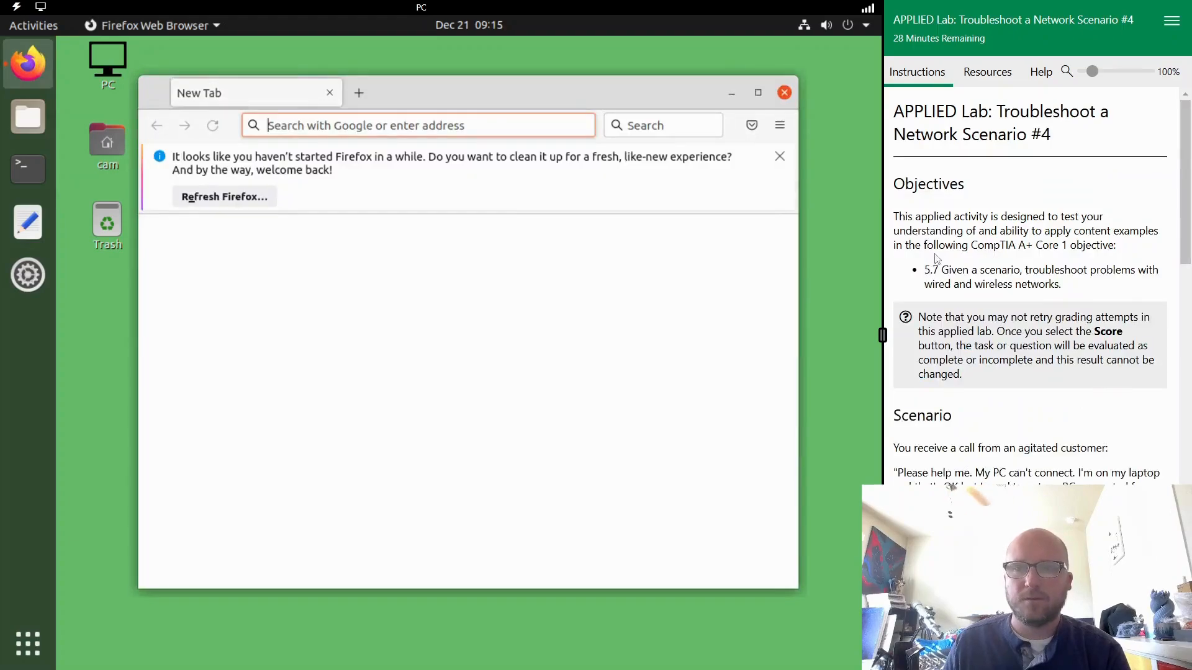
scroll(1058, 261, "down", 10)
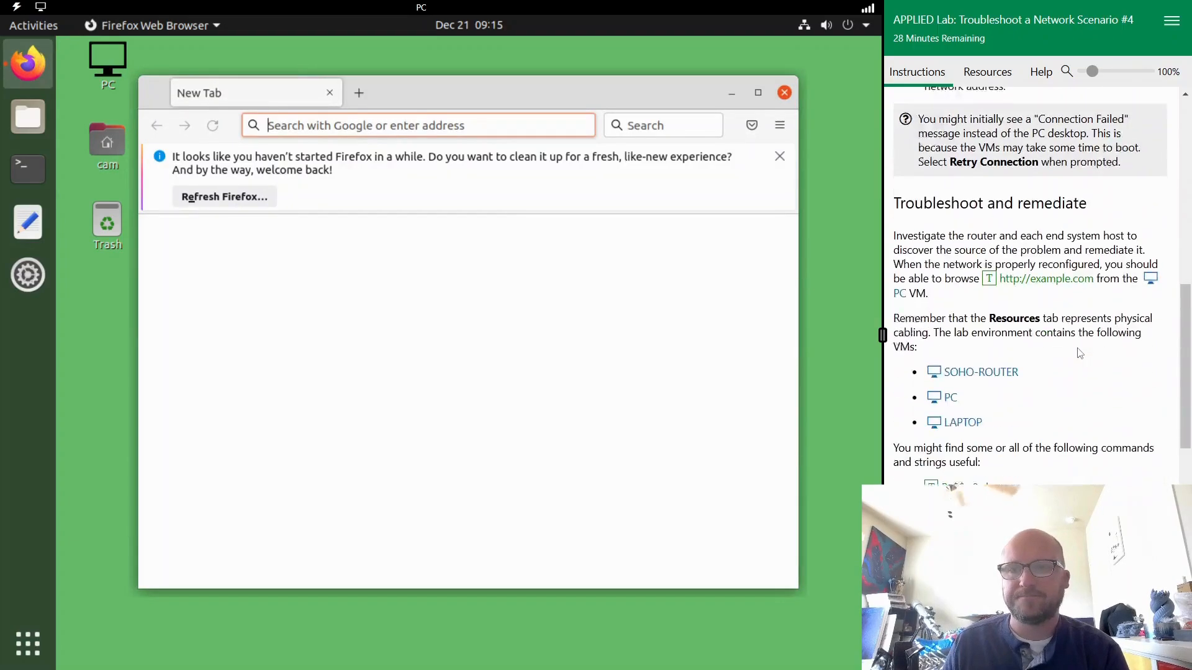
scroll(1058, 264, "down", 7)
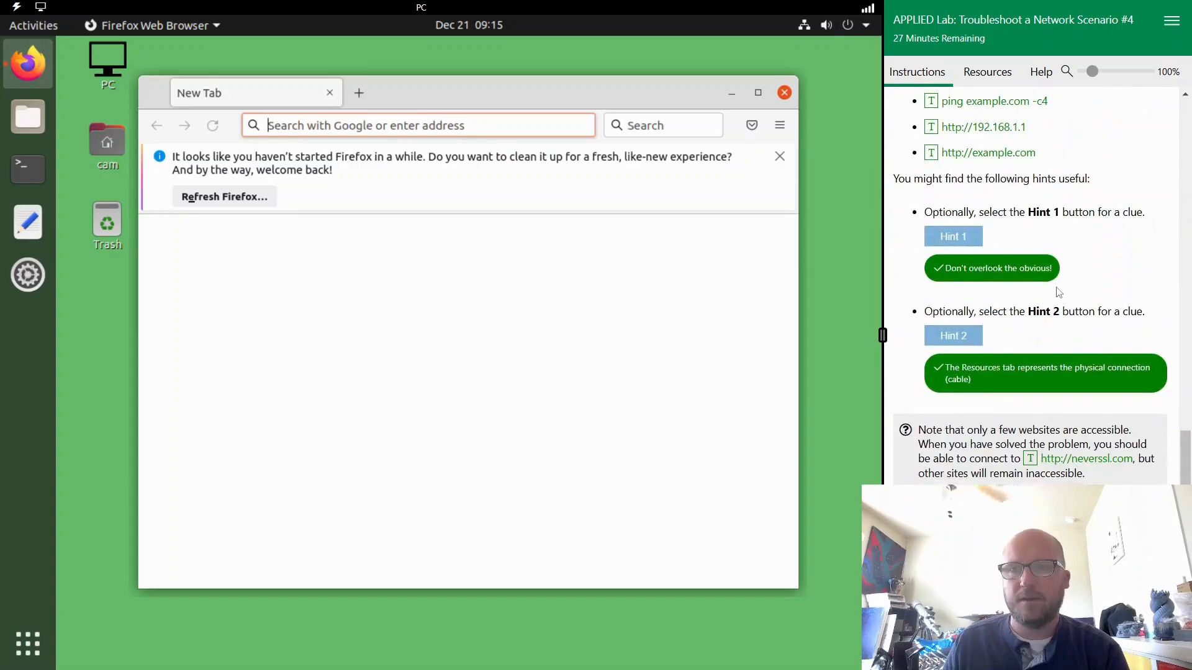
scroll(1058, 292, "up", 4)
left_click(1003, 385)
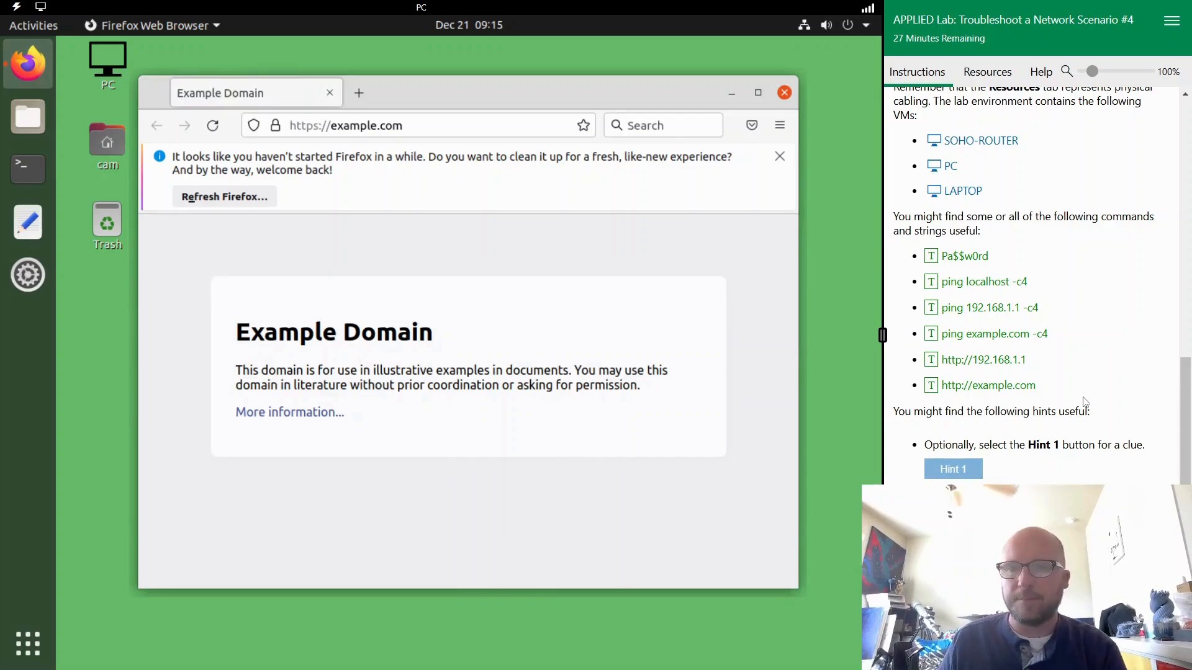
scroll(1083, 398, "down", 3)
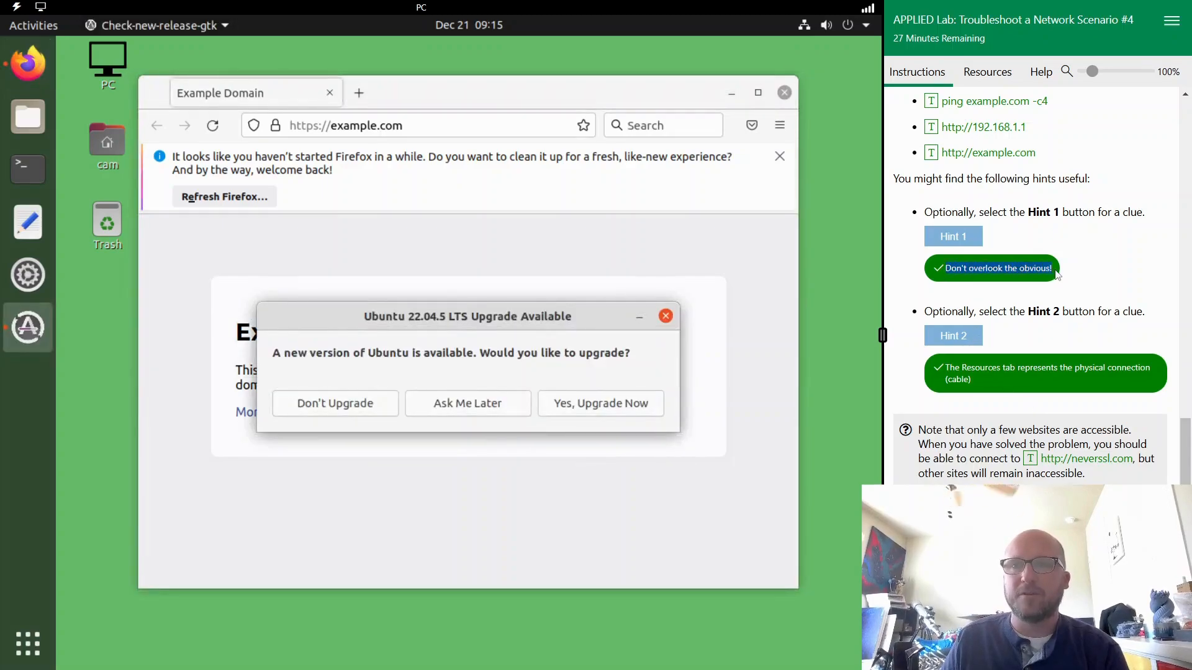
left_click(669, 318)
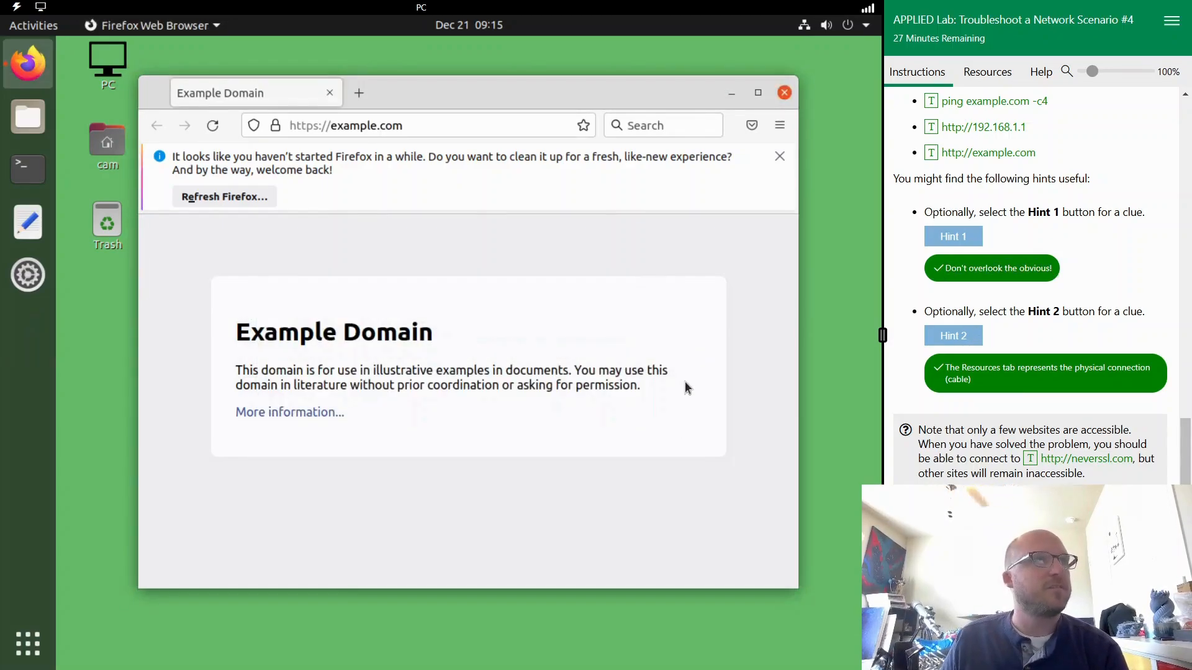